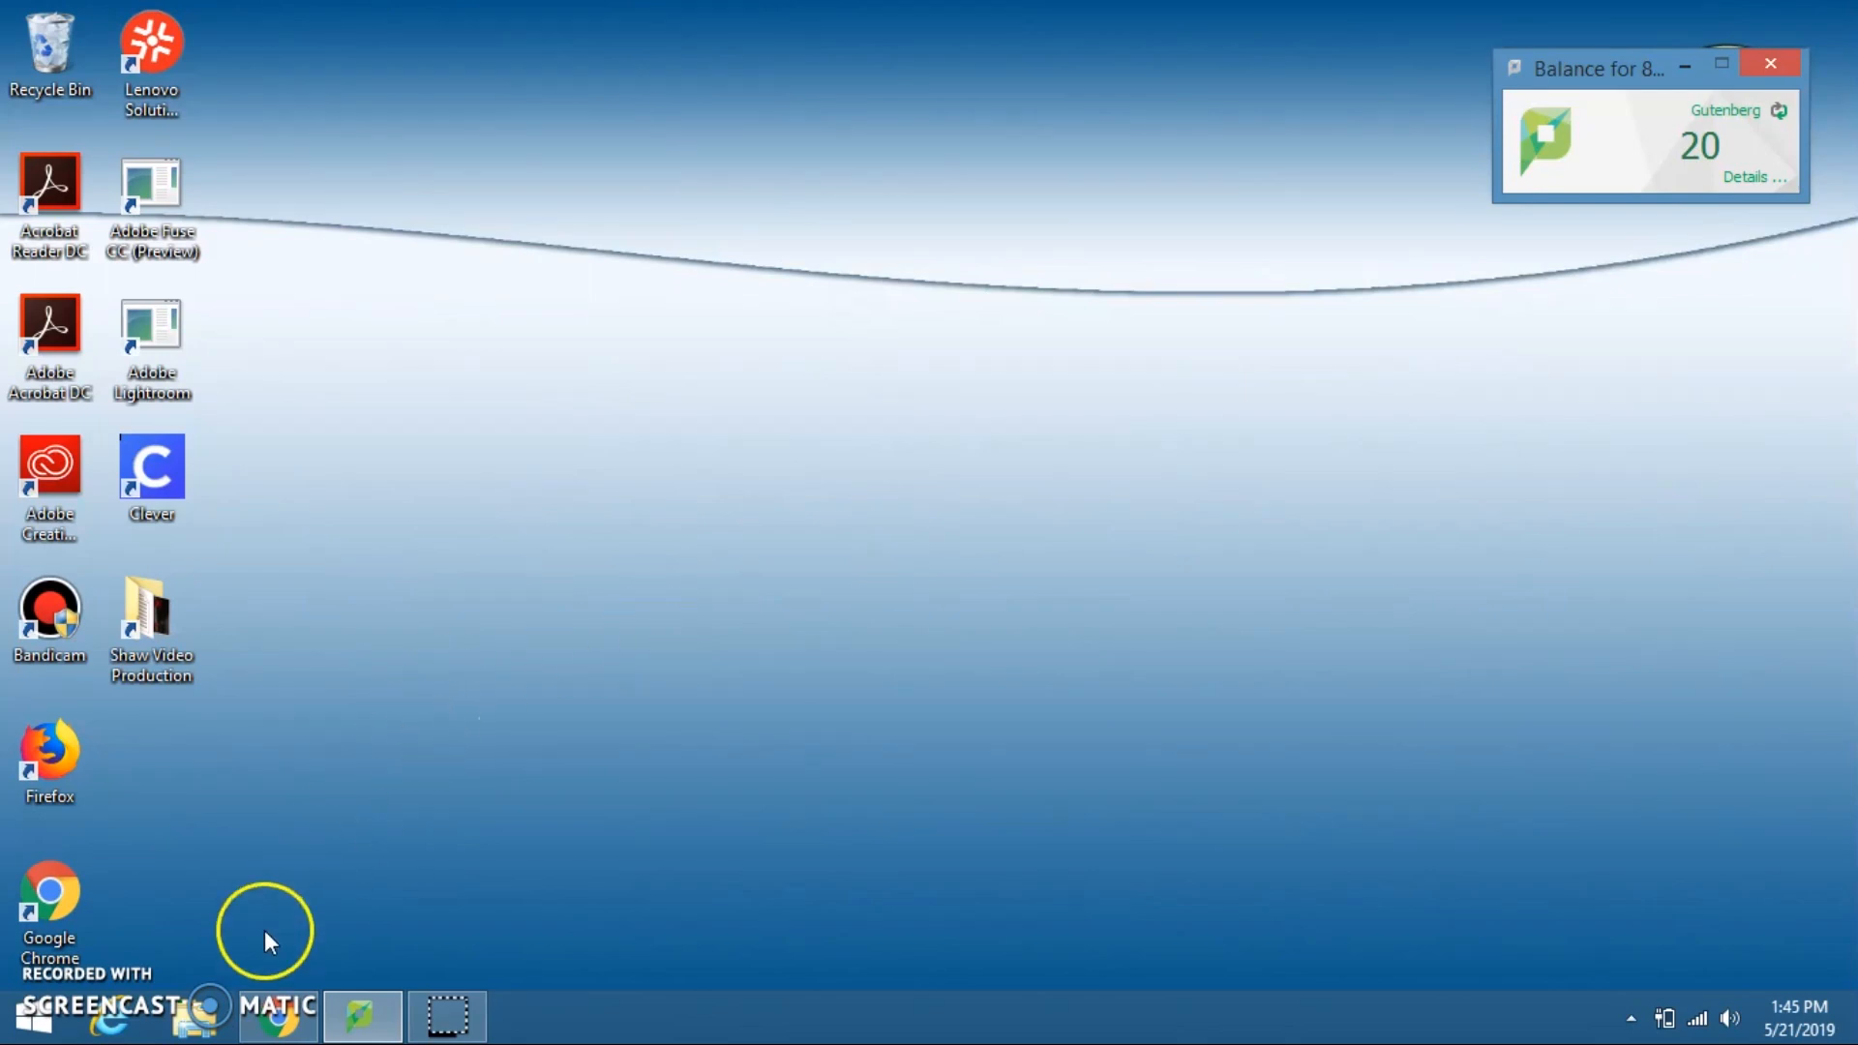
Step: Open a File Explorer window and go to Local Disk (C:)
left_click(208, 1016)
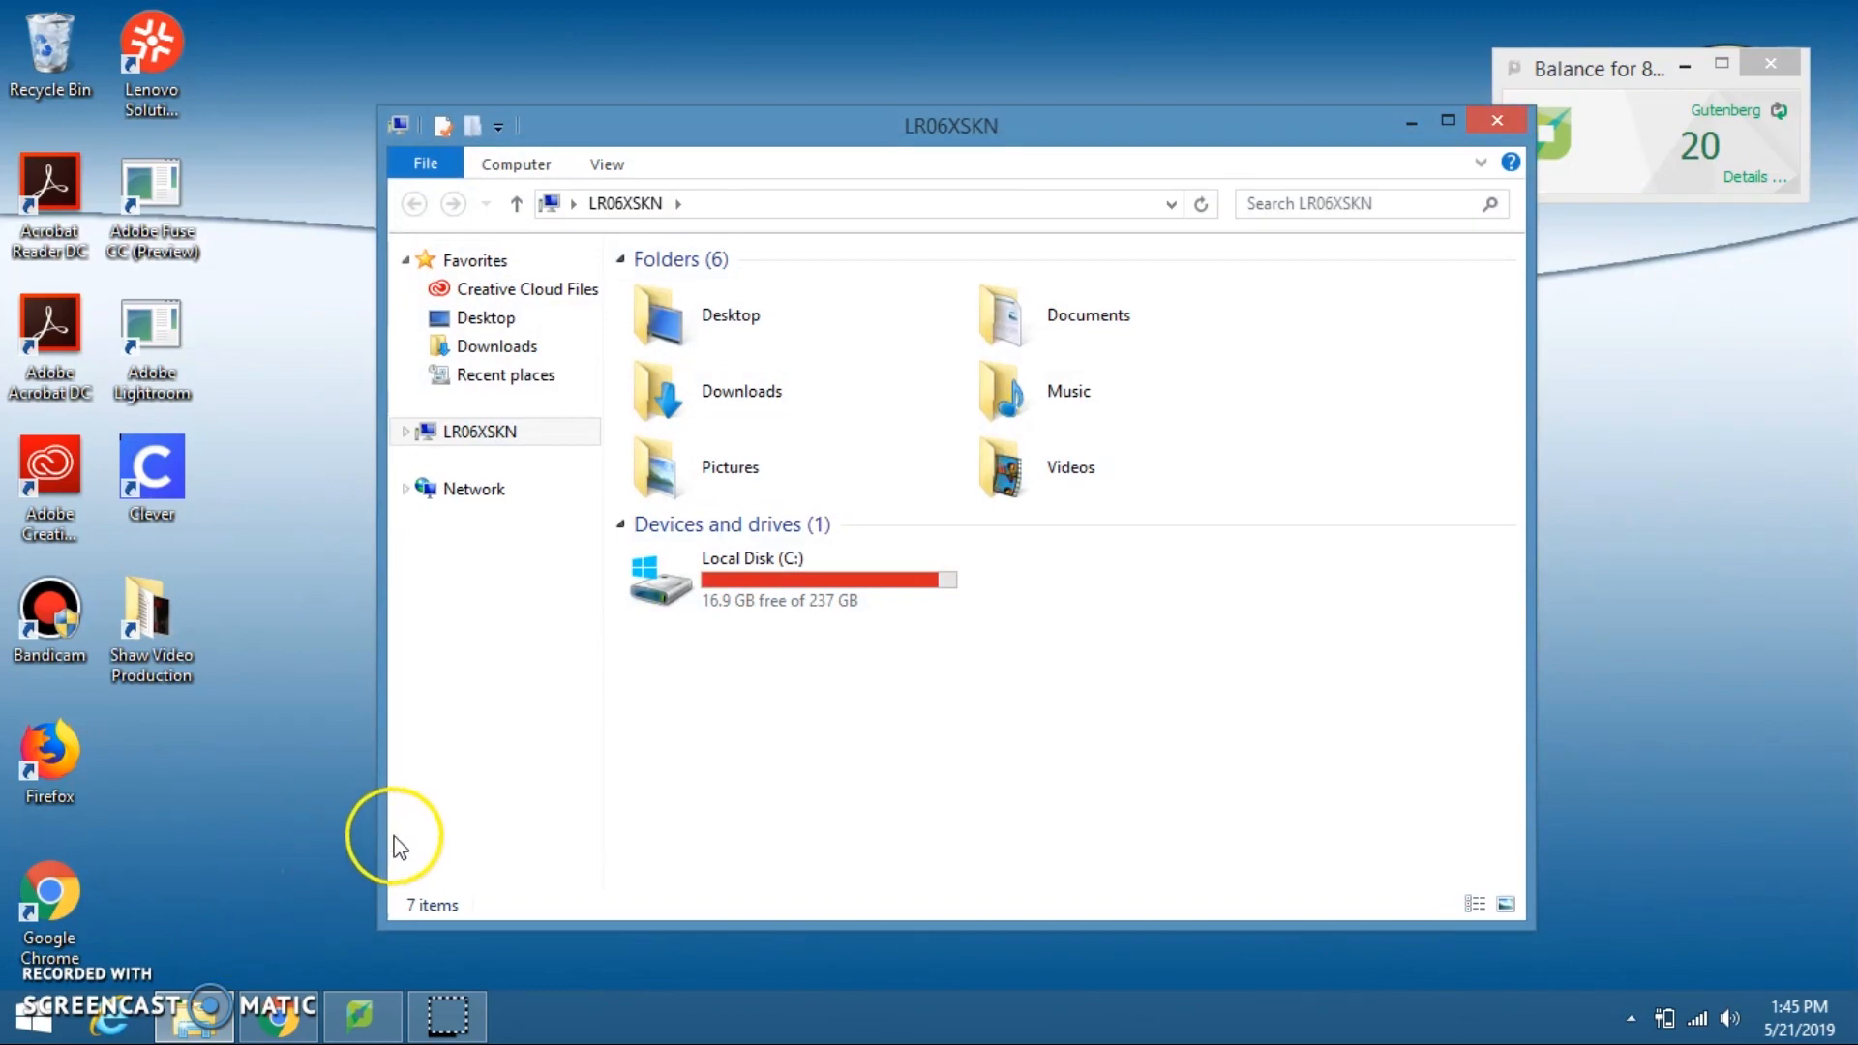
left_click(405, 432)
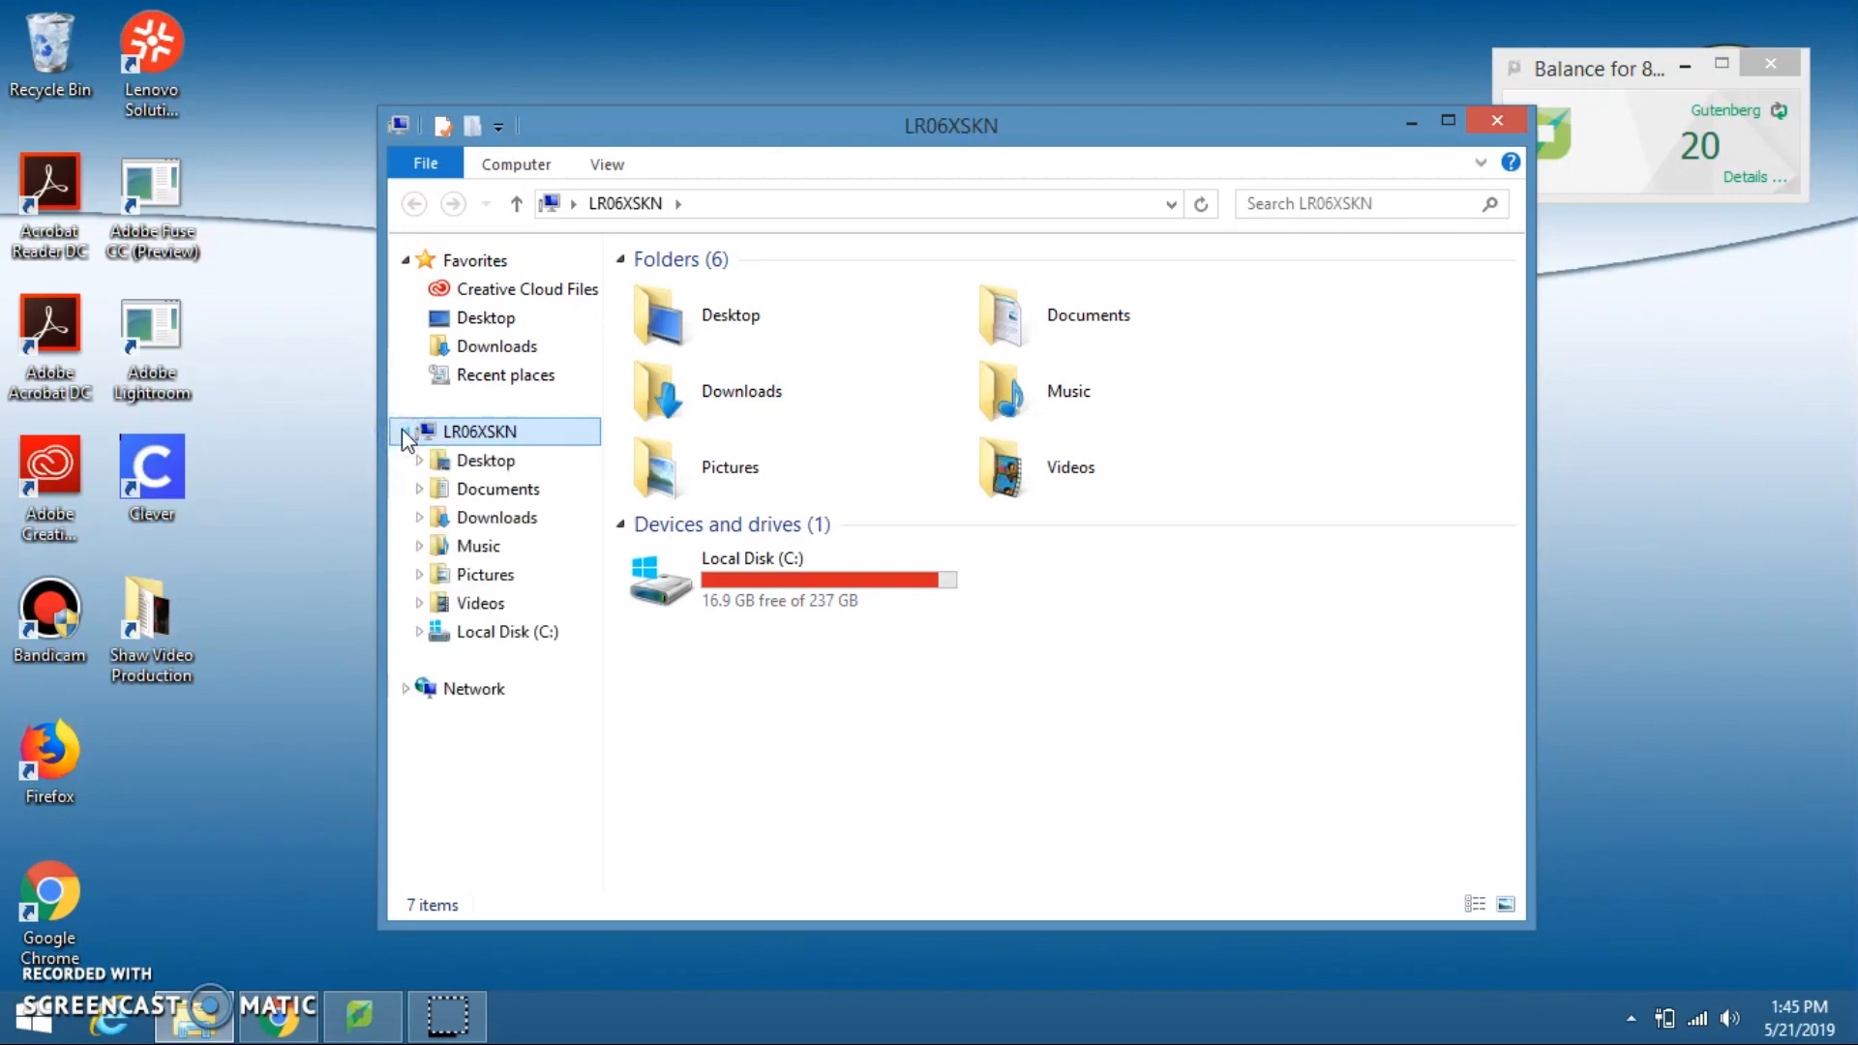
left_click(548, 633)
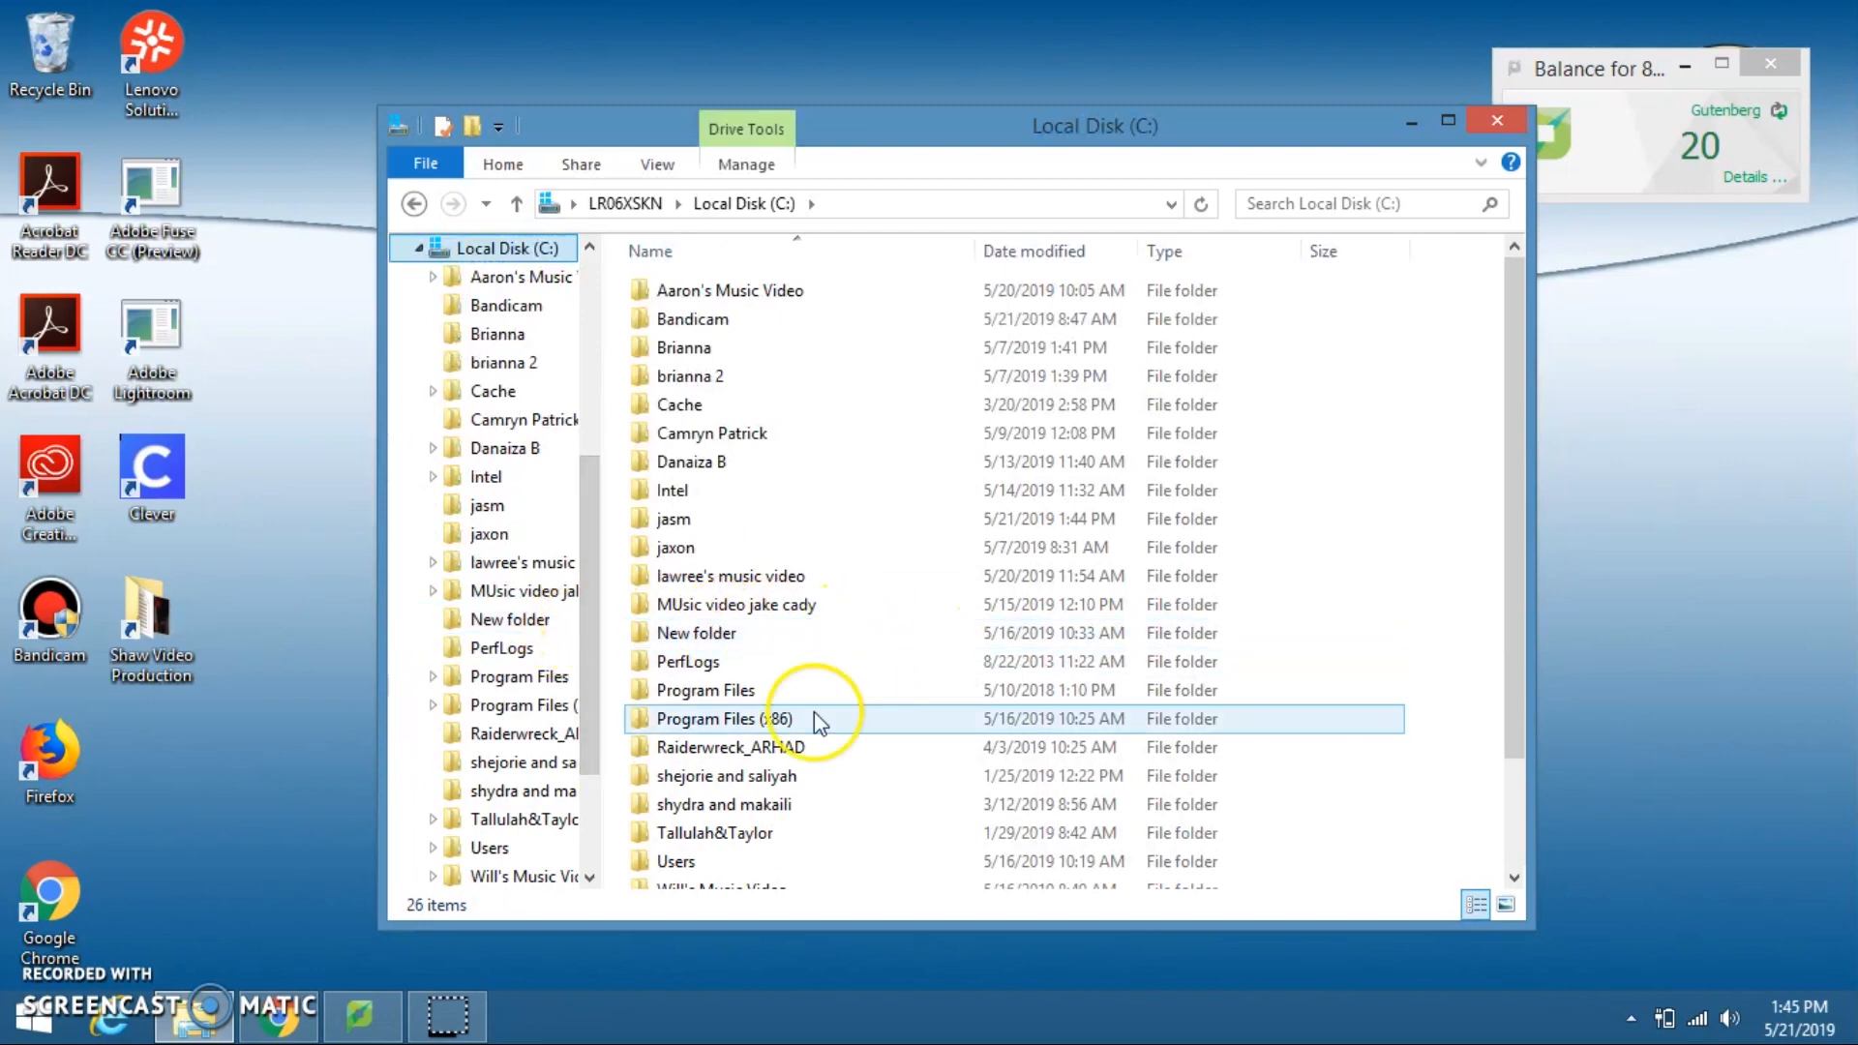
Step: Create a folder on Local Disk (C:) named with the student's full name followed by "Composition Video", and open it
right_click(1440, 763)
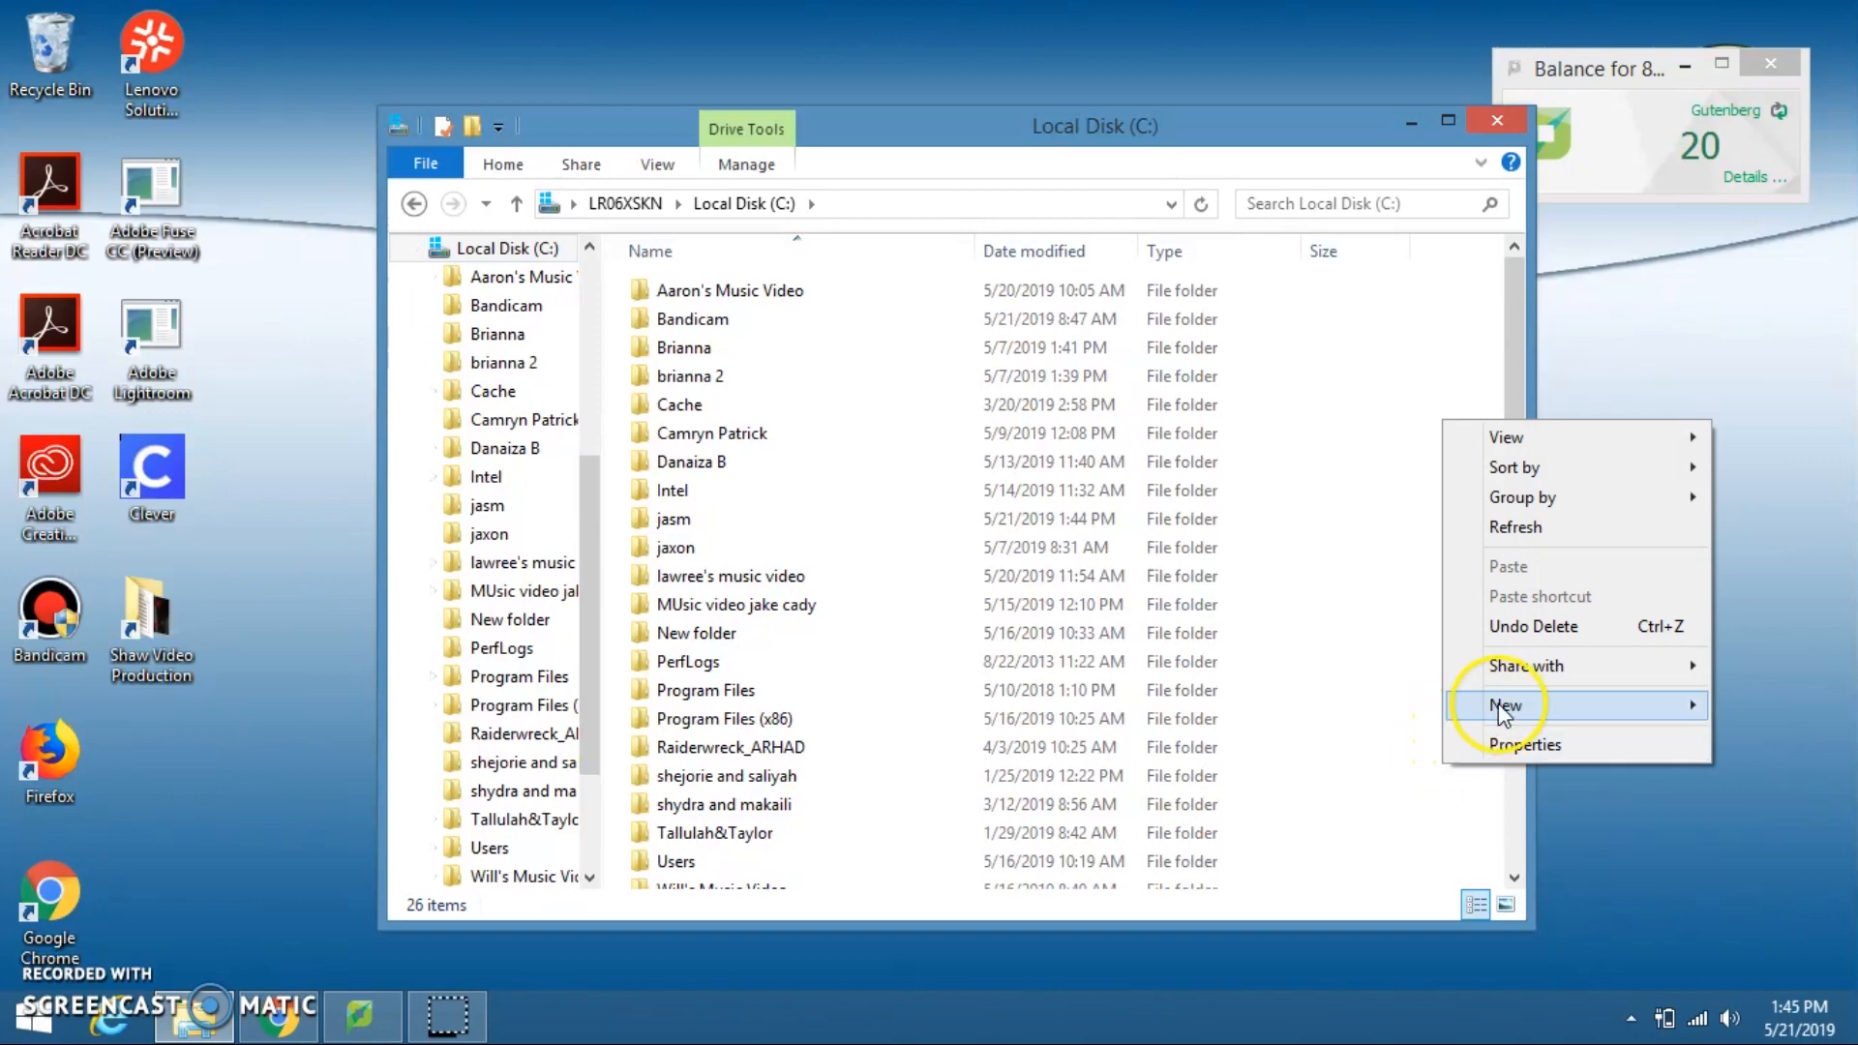
mouse_move(1505, 705)
left_click(1752, 697)
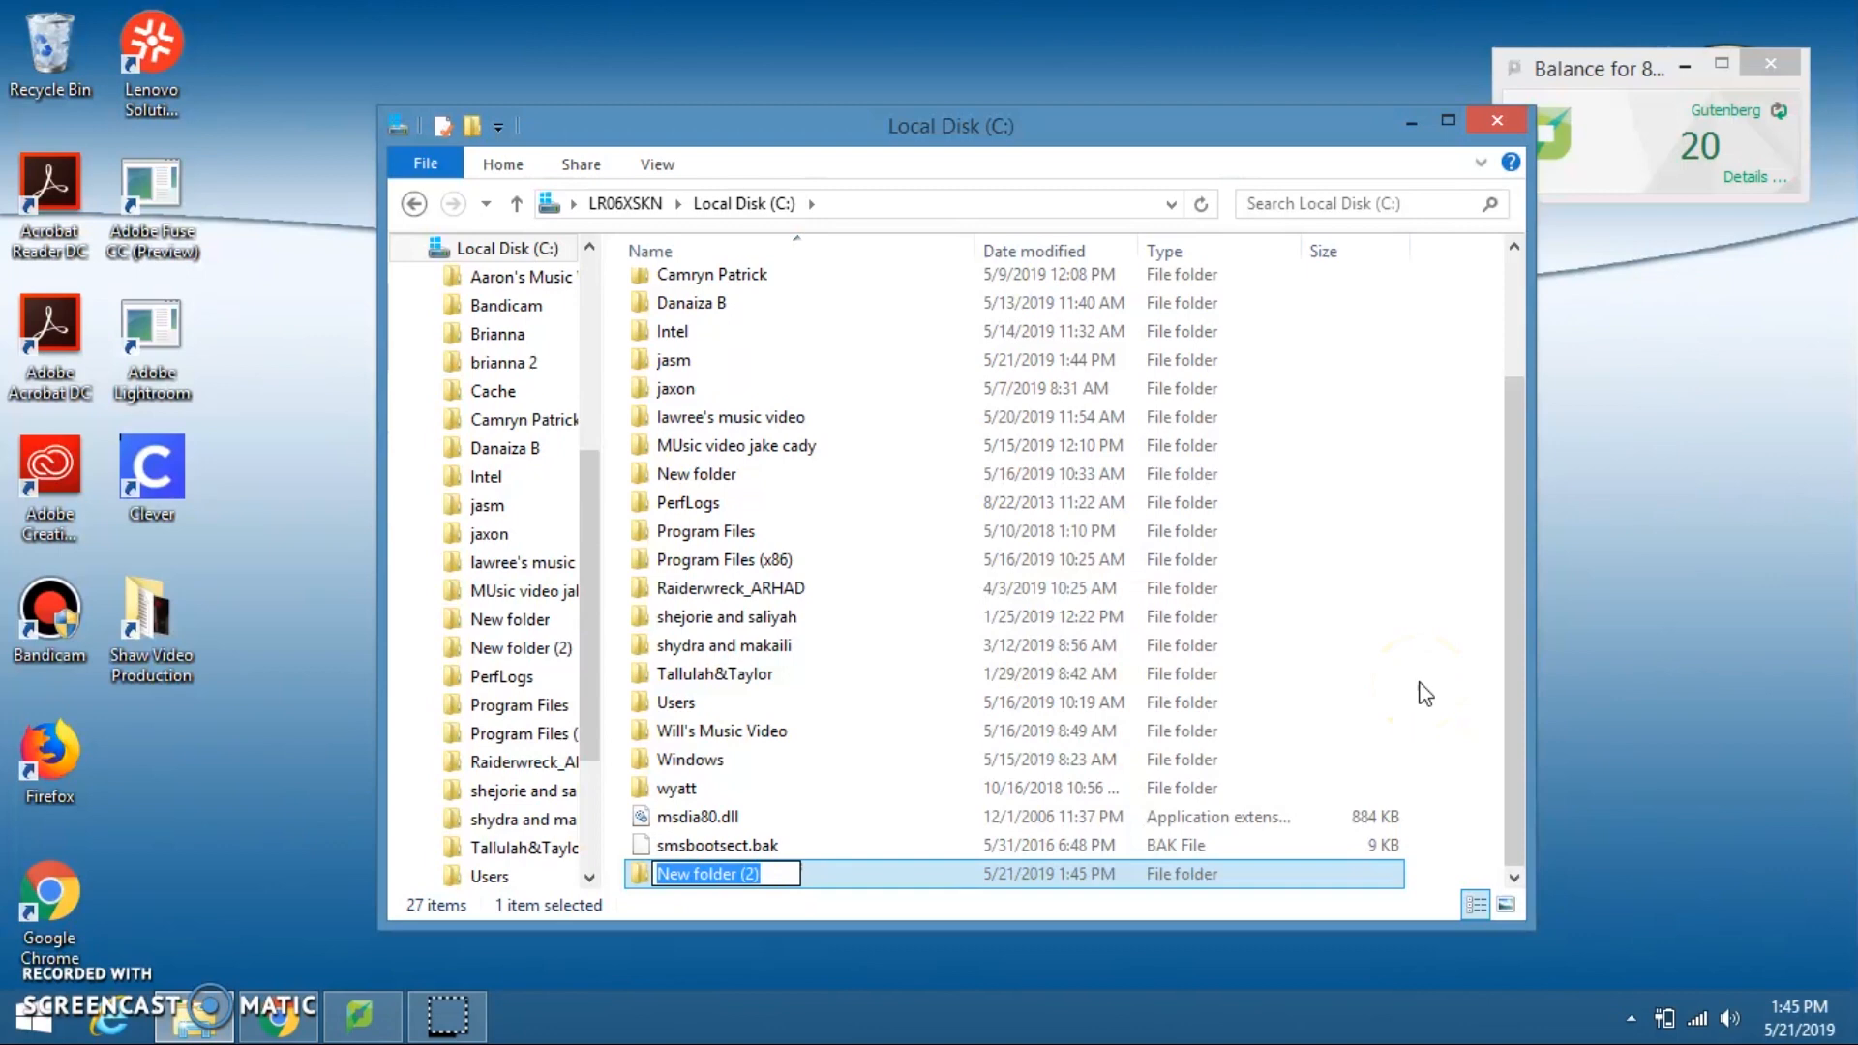
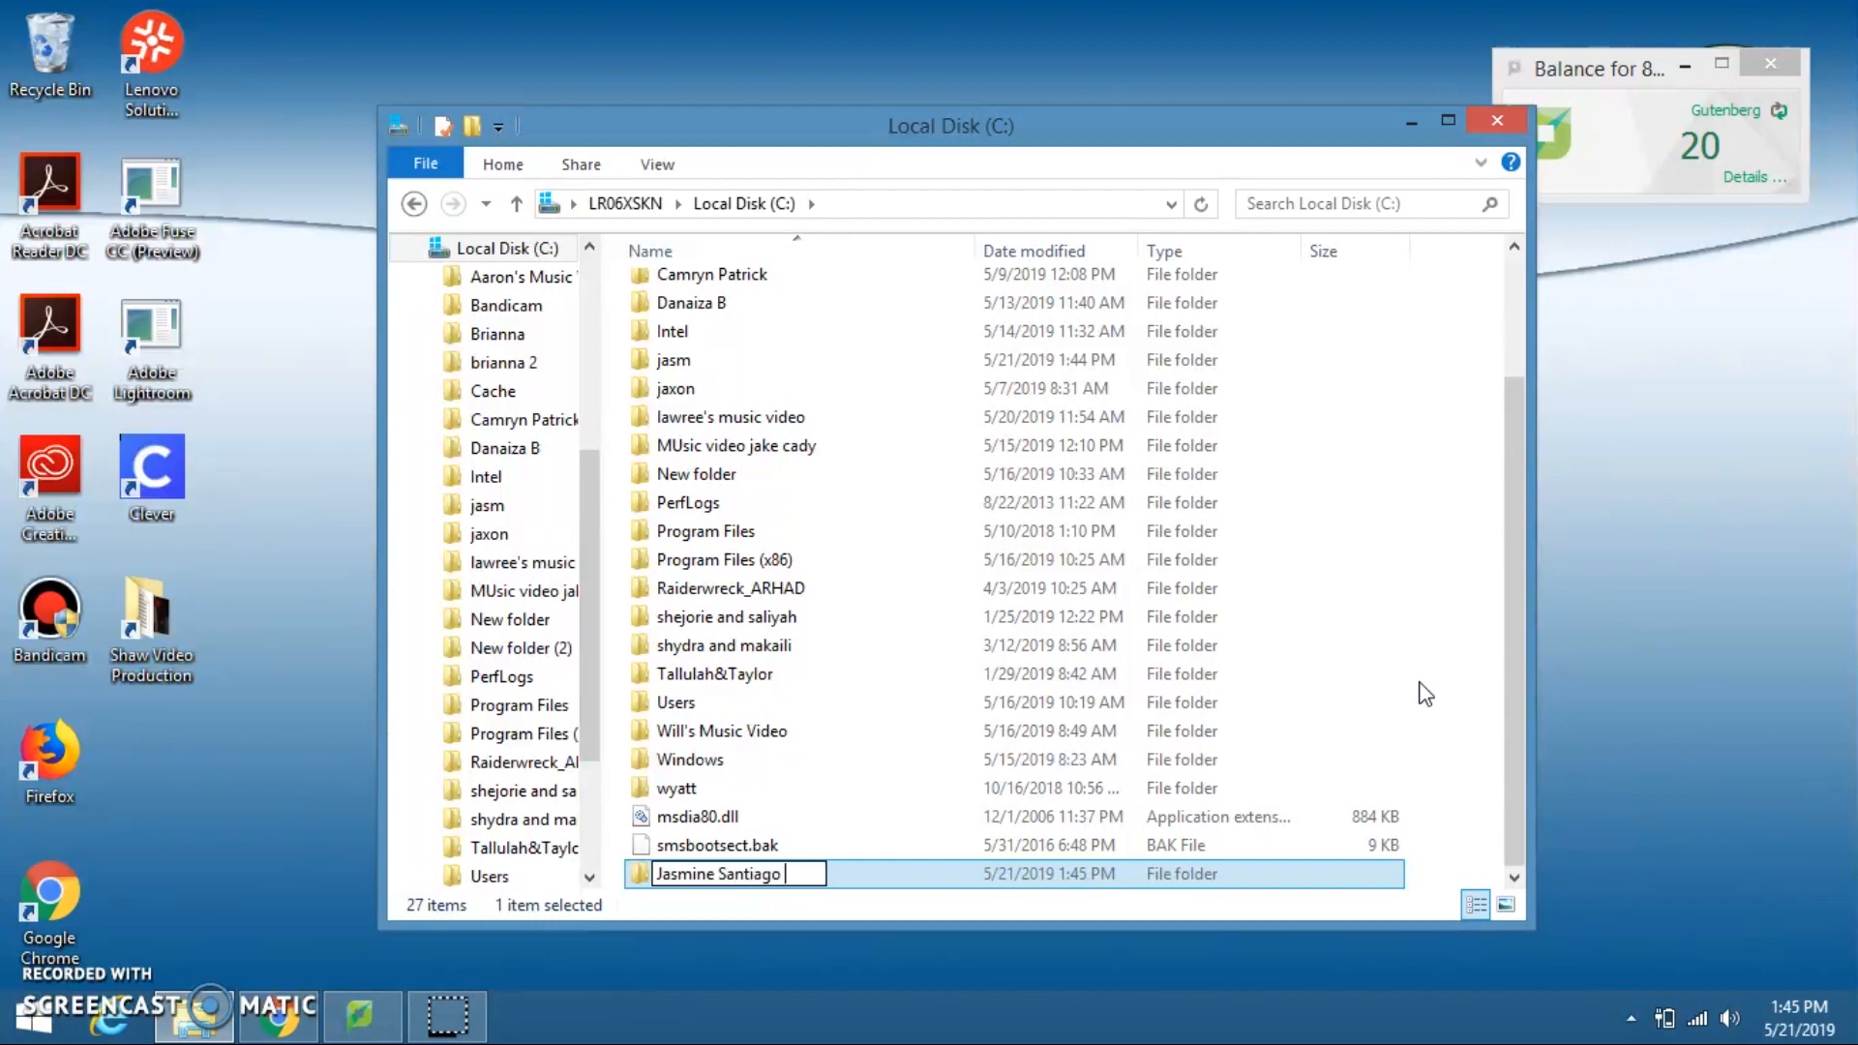
type(" Composition Video")
key("Return")
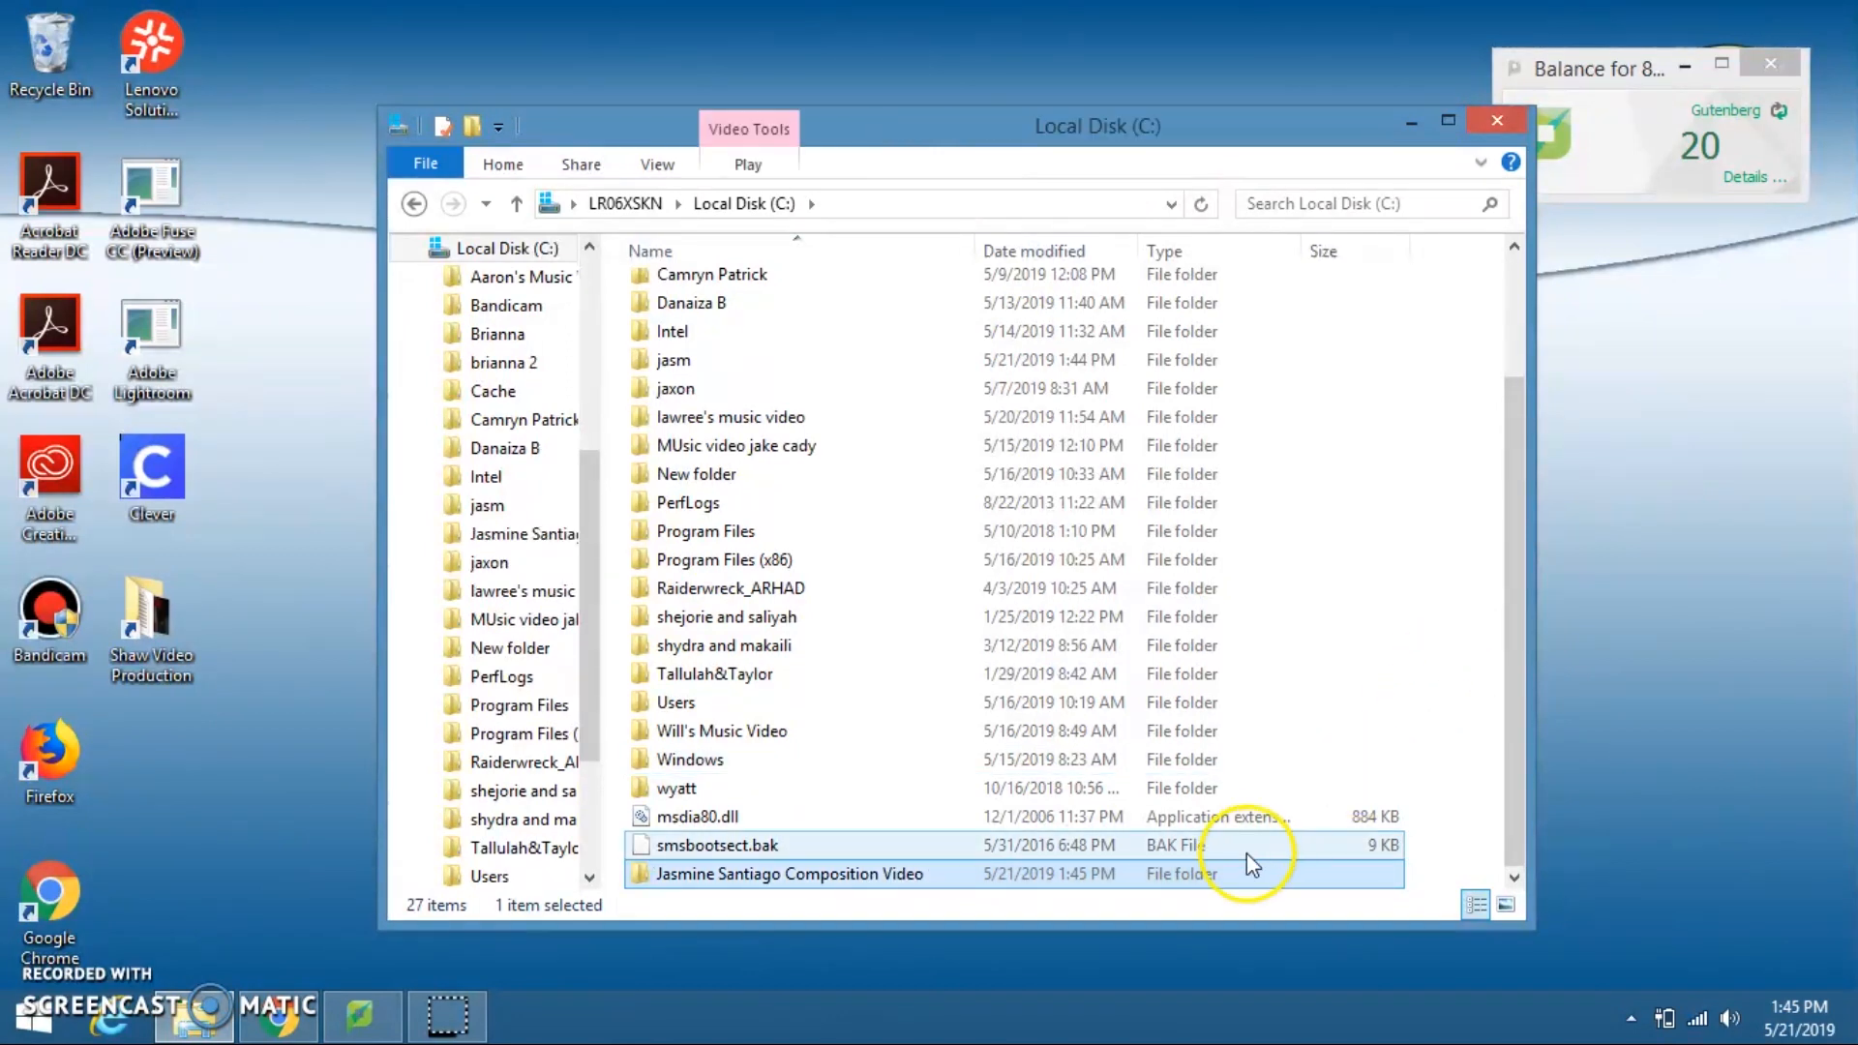
double_click(1224, 869)
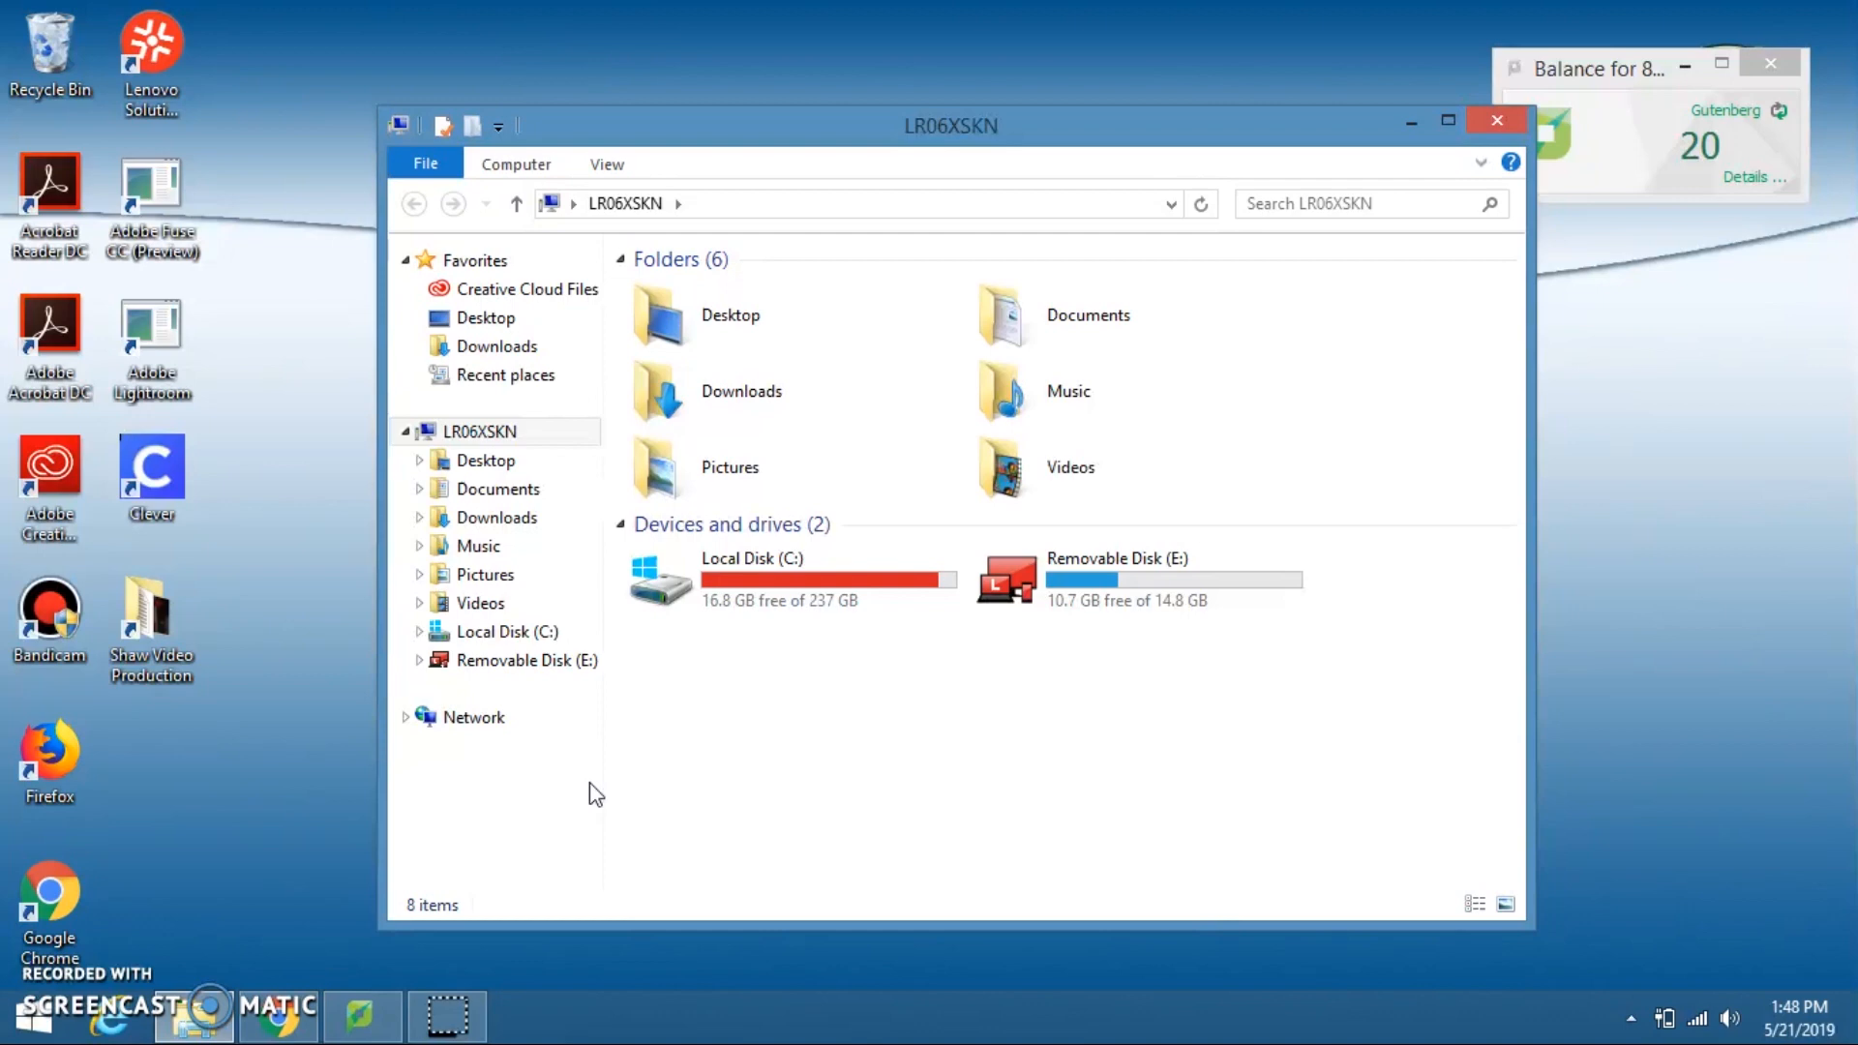
Step: Open the VIDEO\100VIDEO folder on Removable Disk (E:) and show its clips as thumbnail icons
left_click(1055, 590)
double_click(1069, 588)
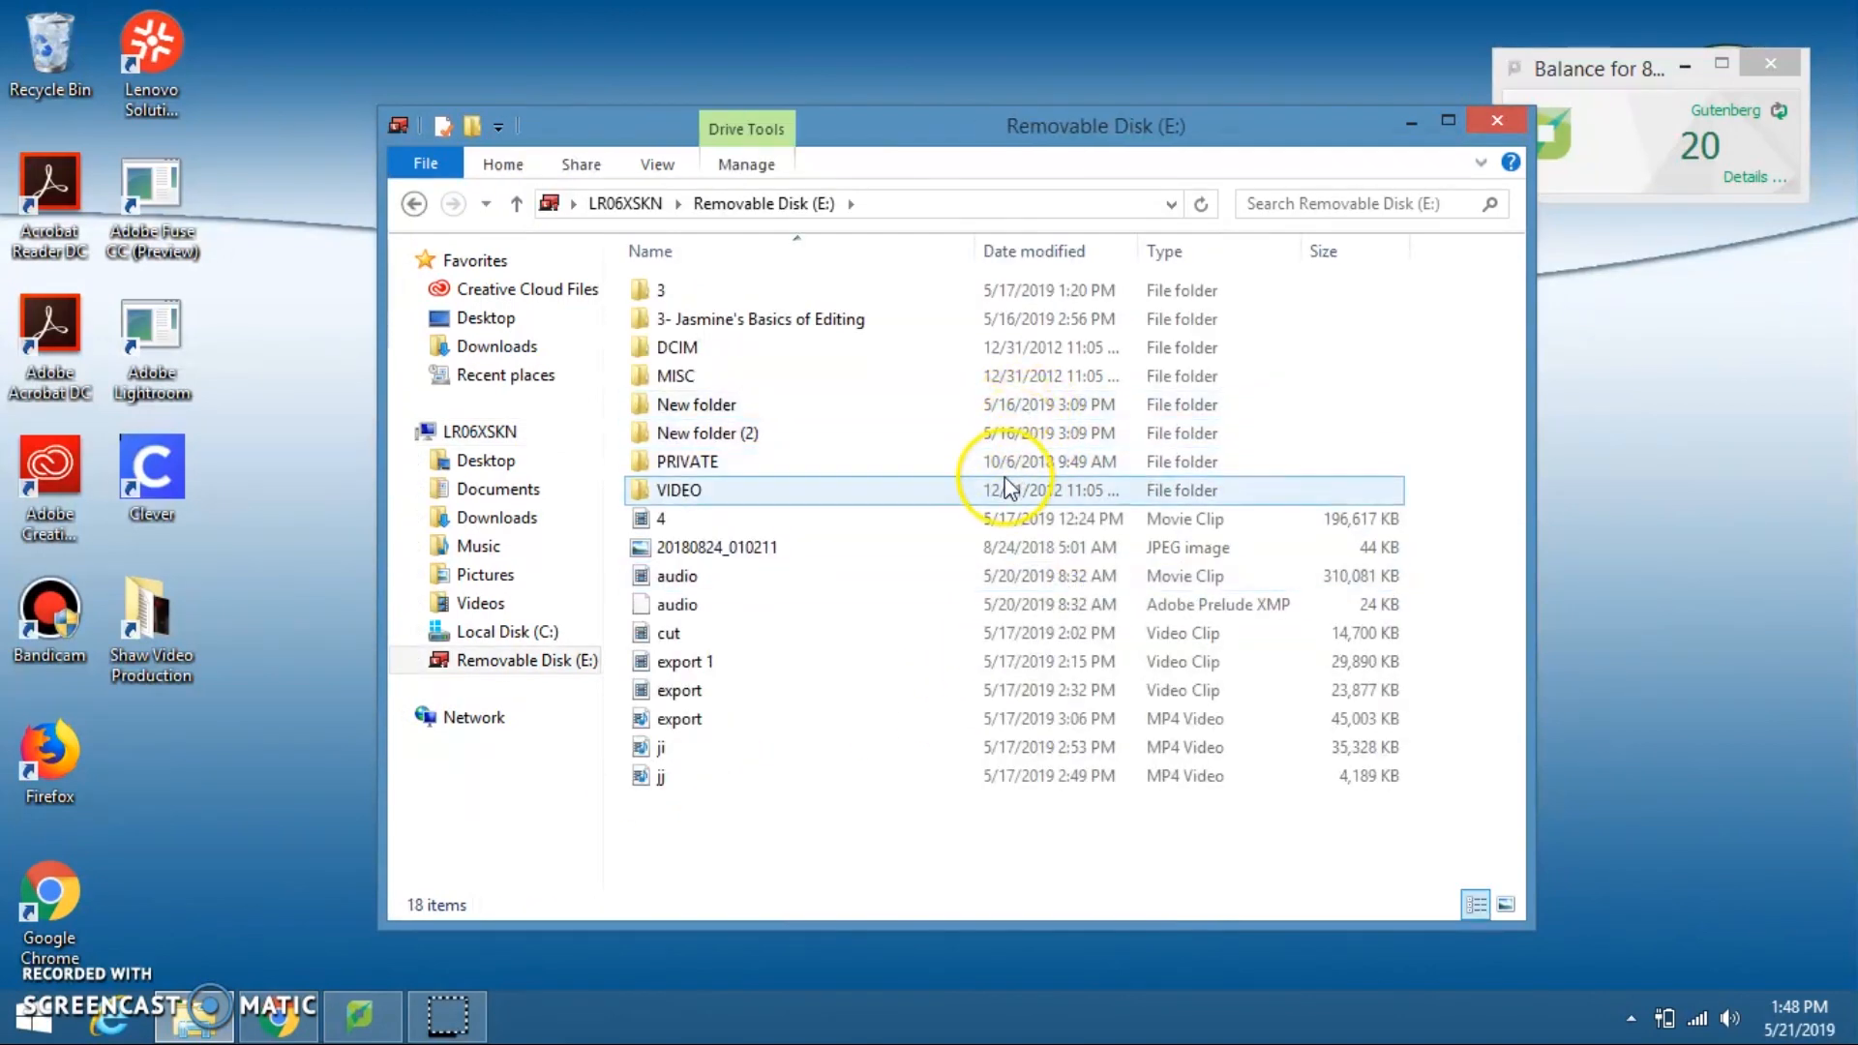
double_click(1009, 487)
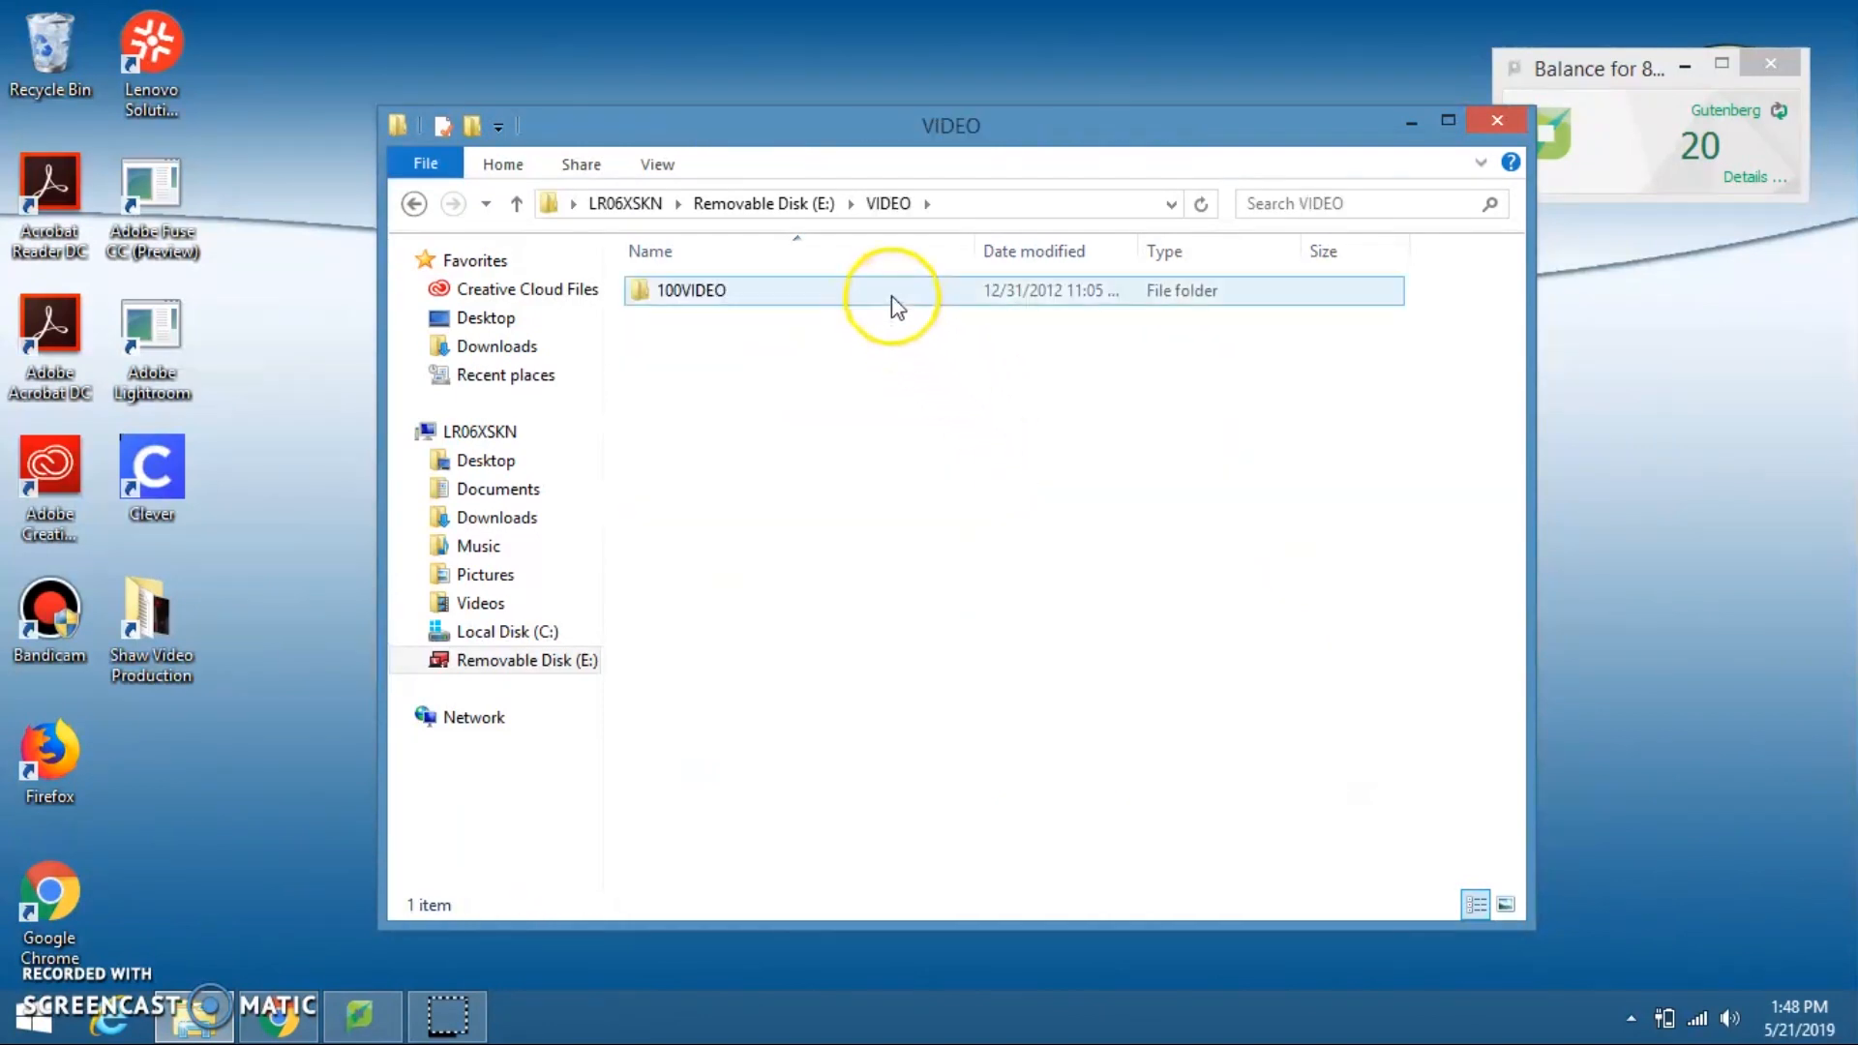
double_click(890, 295)
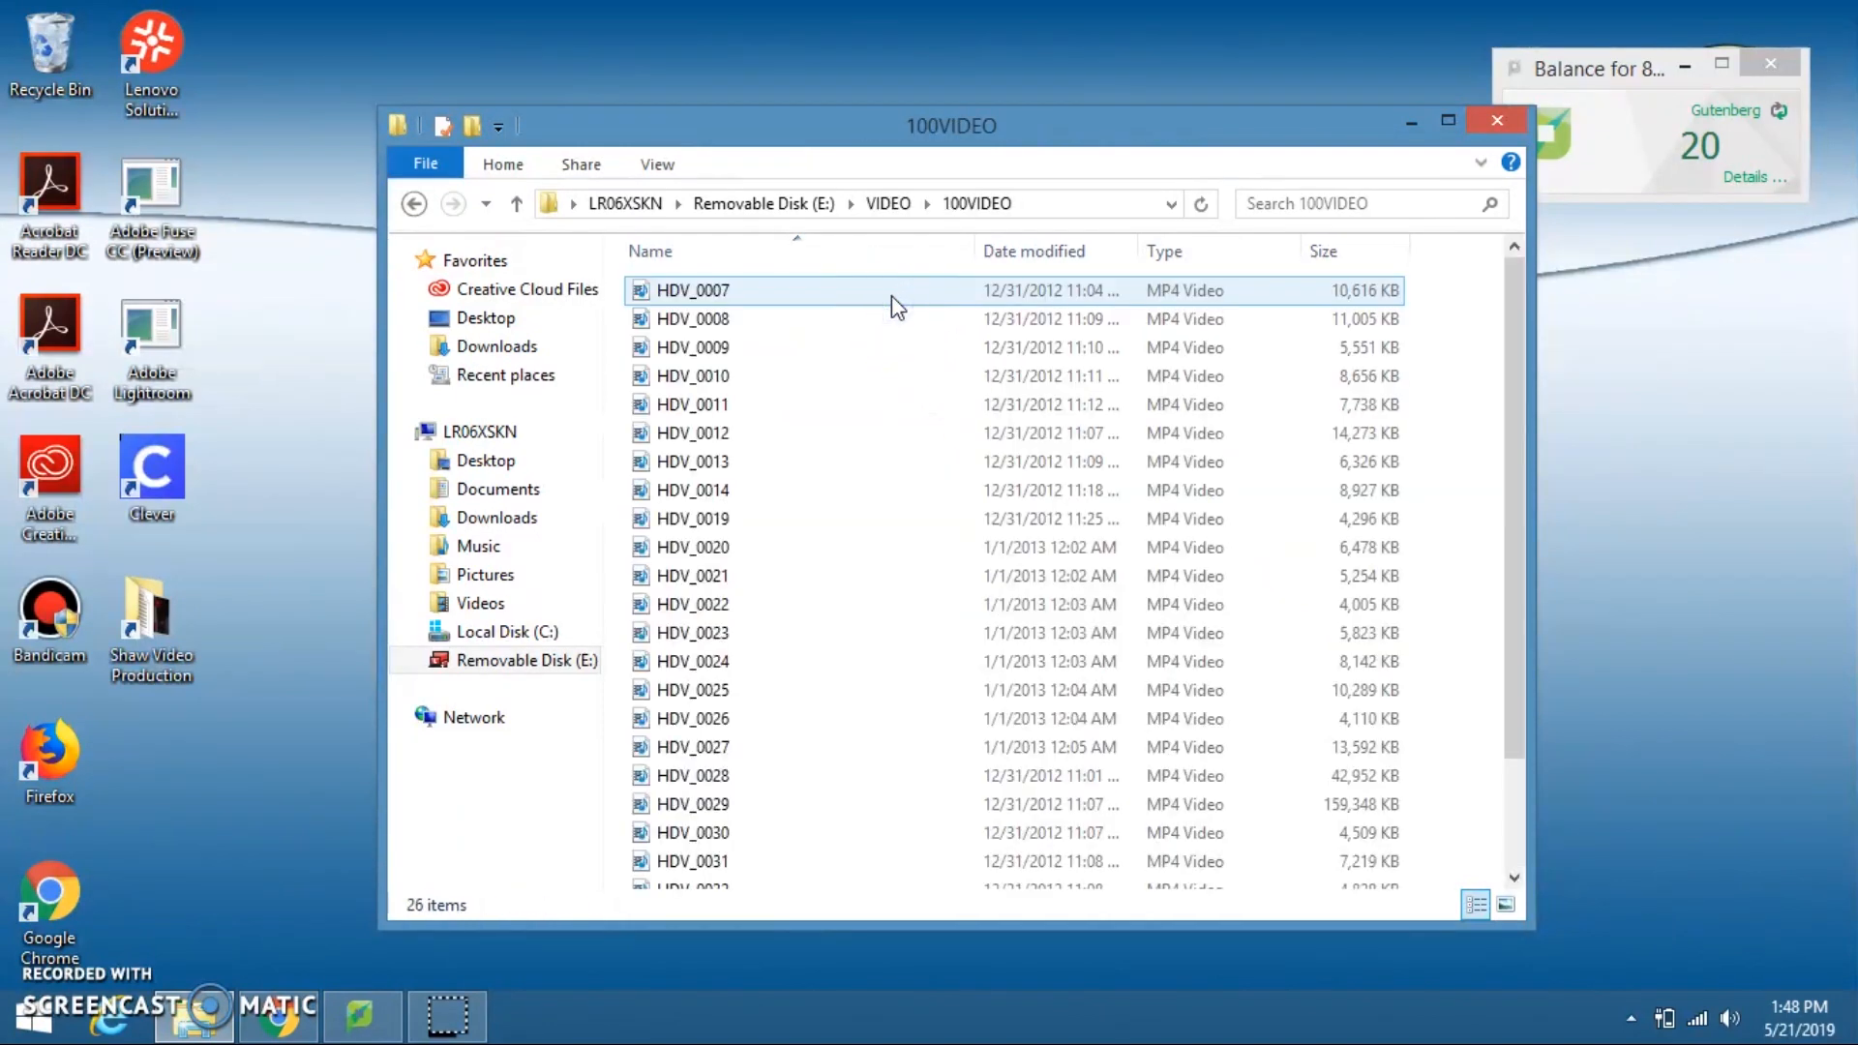
right_click(1454, 497)
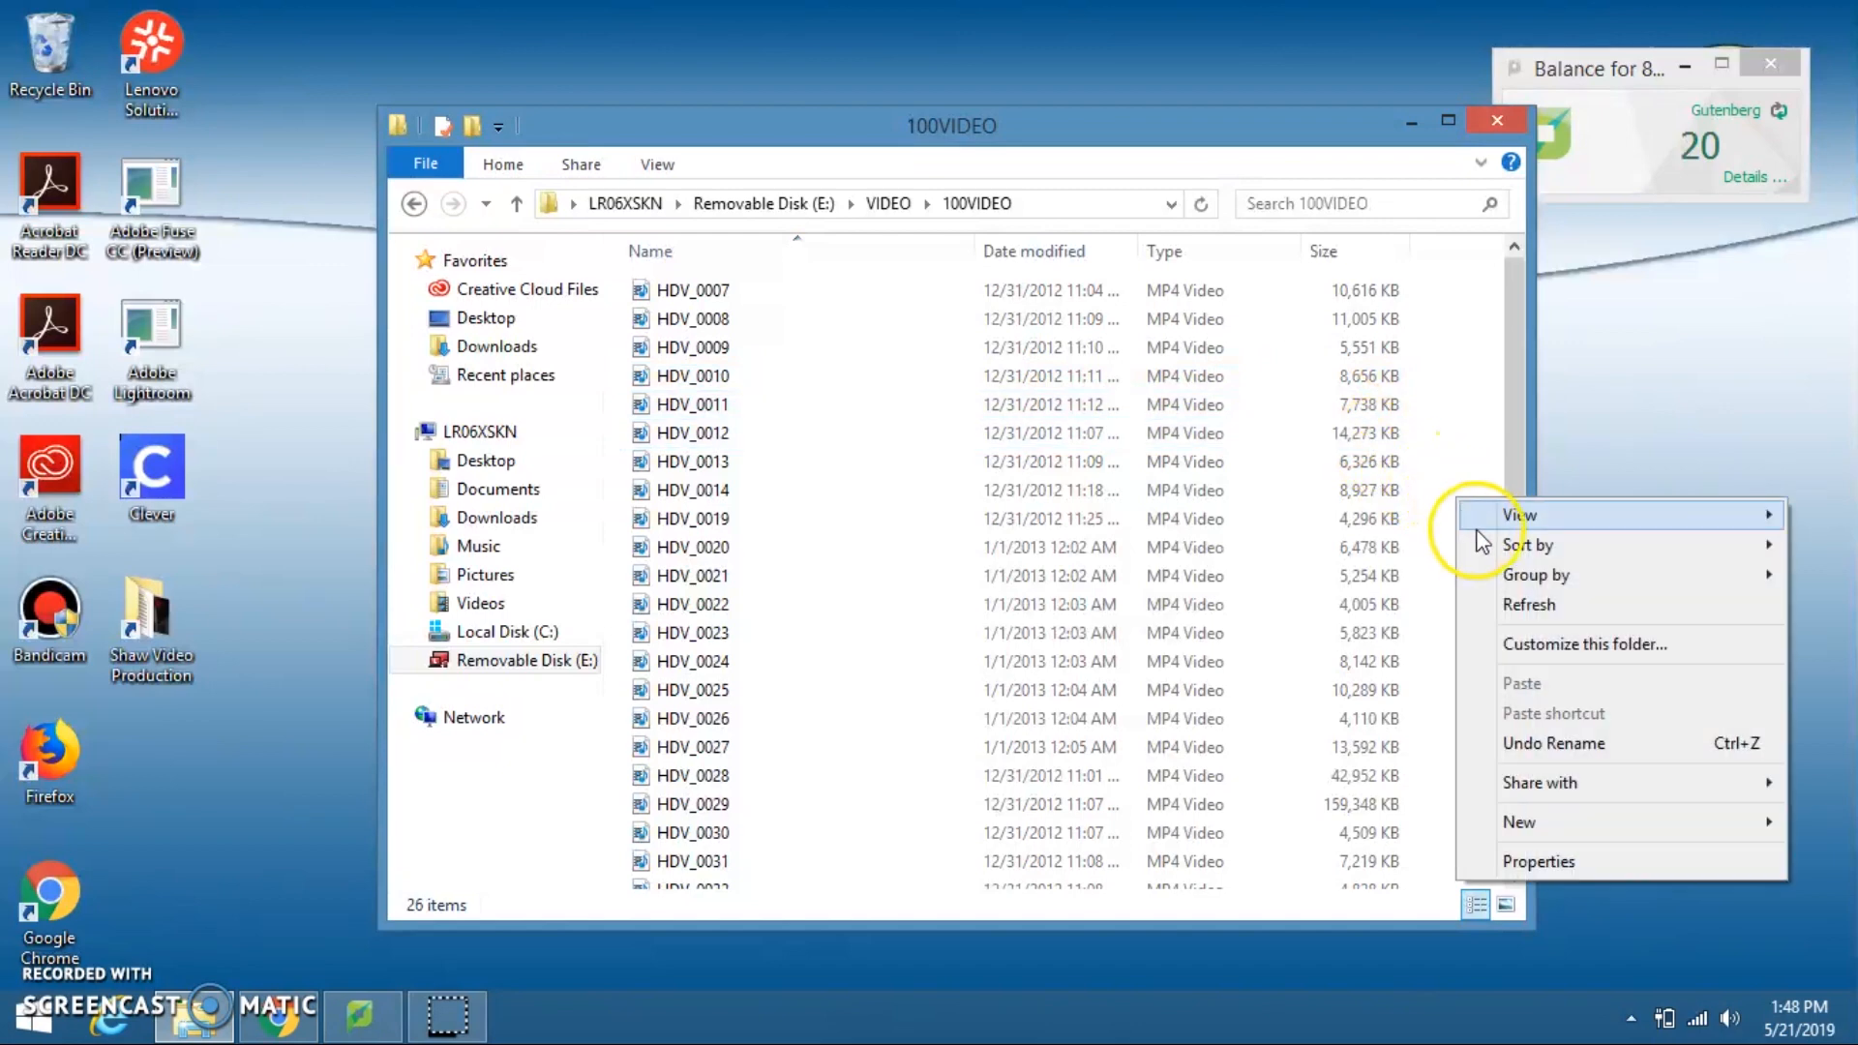
mouse_move(1496, 526)
left_click(1403, 550)
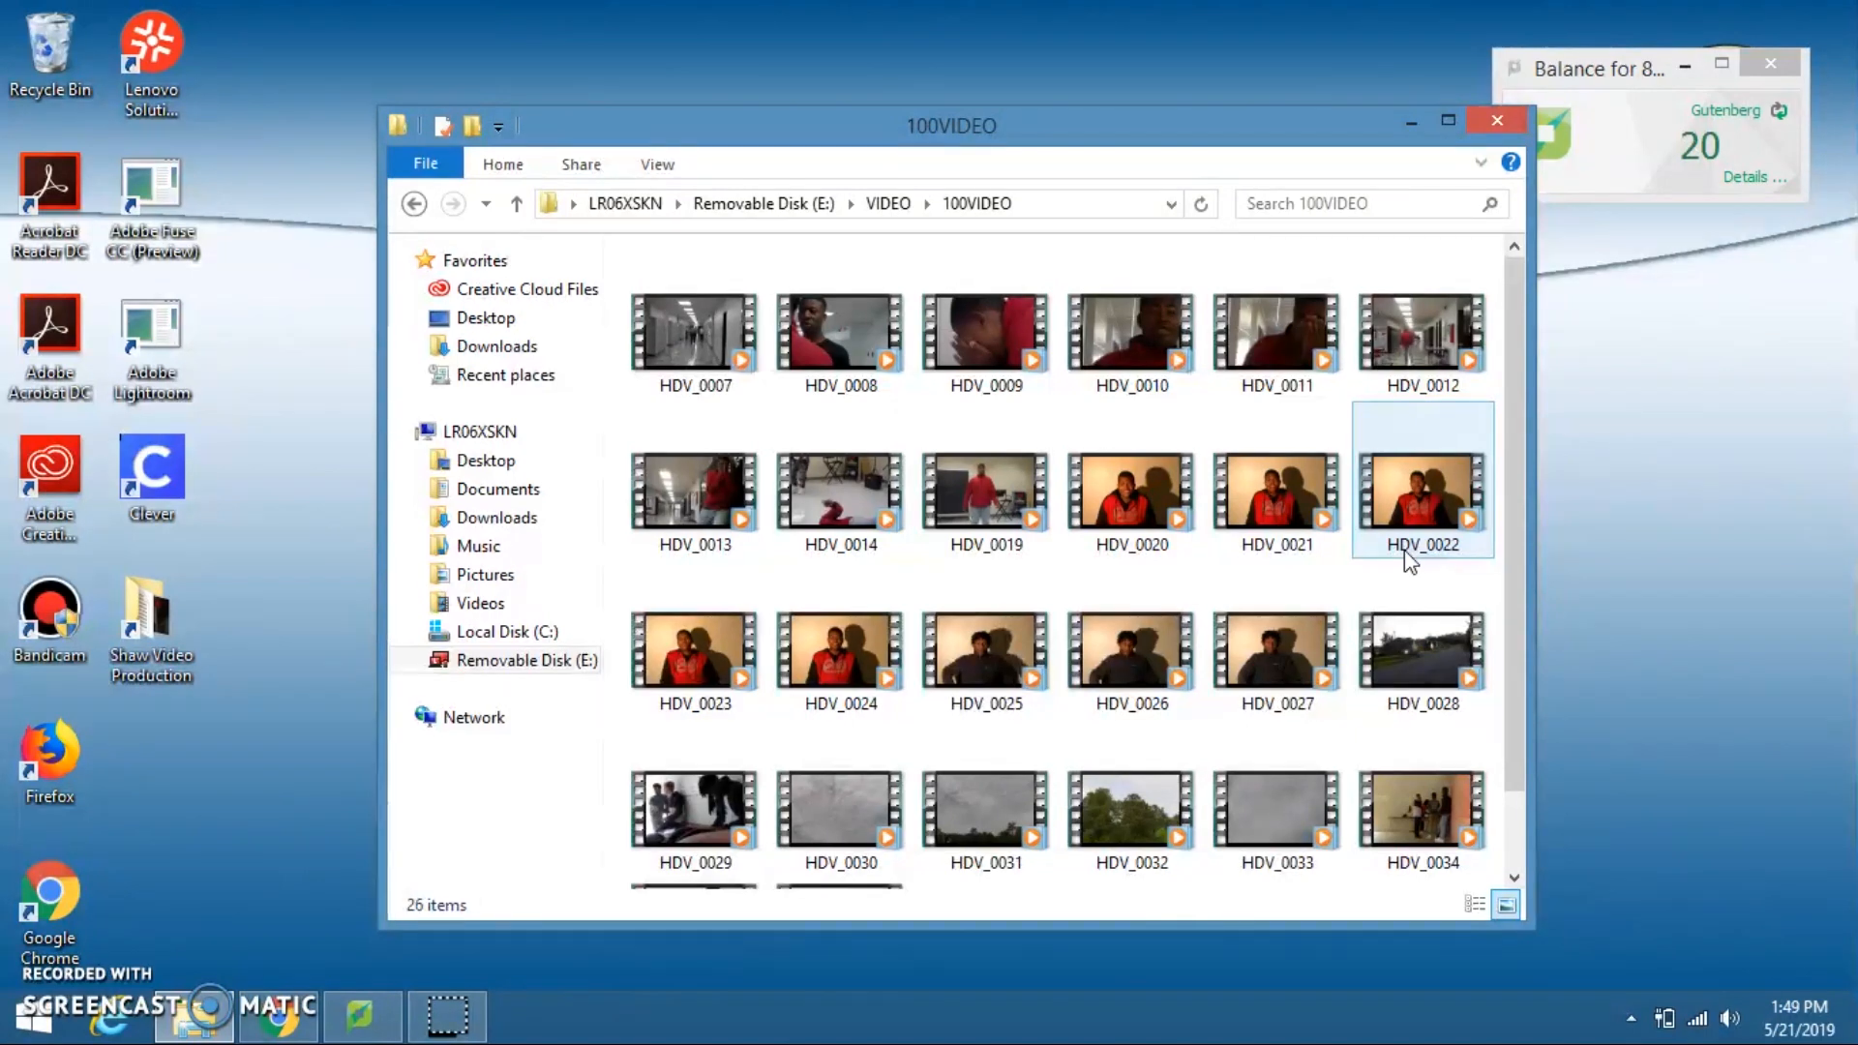
Step: Copy the clips HDV_0007 through HDV_0034 from 100VIDEO into the student's Composition Video folder on Local Disk (C:)
left_click(735, 343)
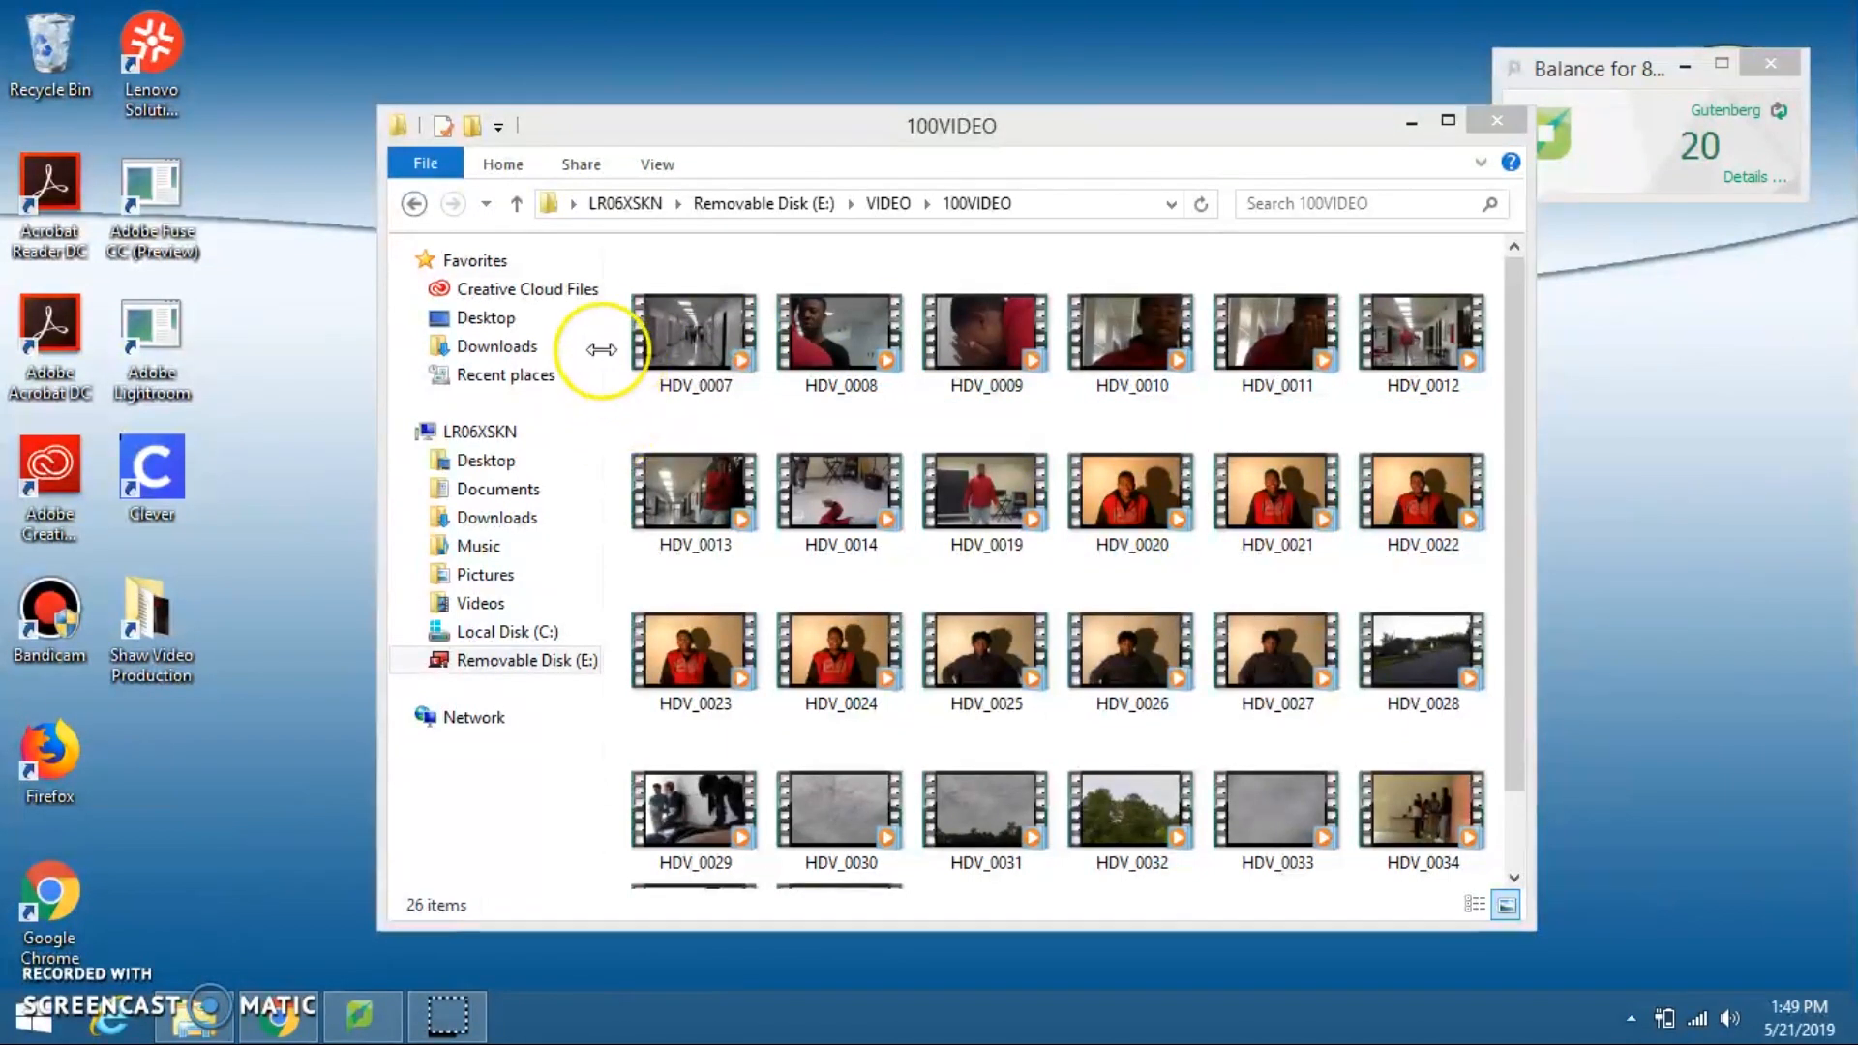
left_click_drag(615, 347, 1407, 810)
right_click(1407, 811)
left_click(1500, 656)
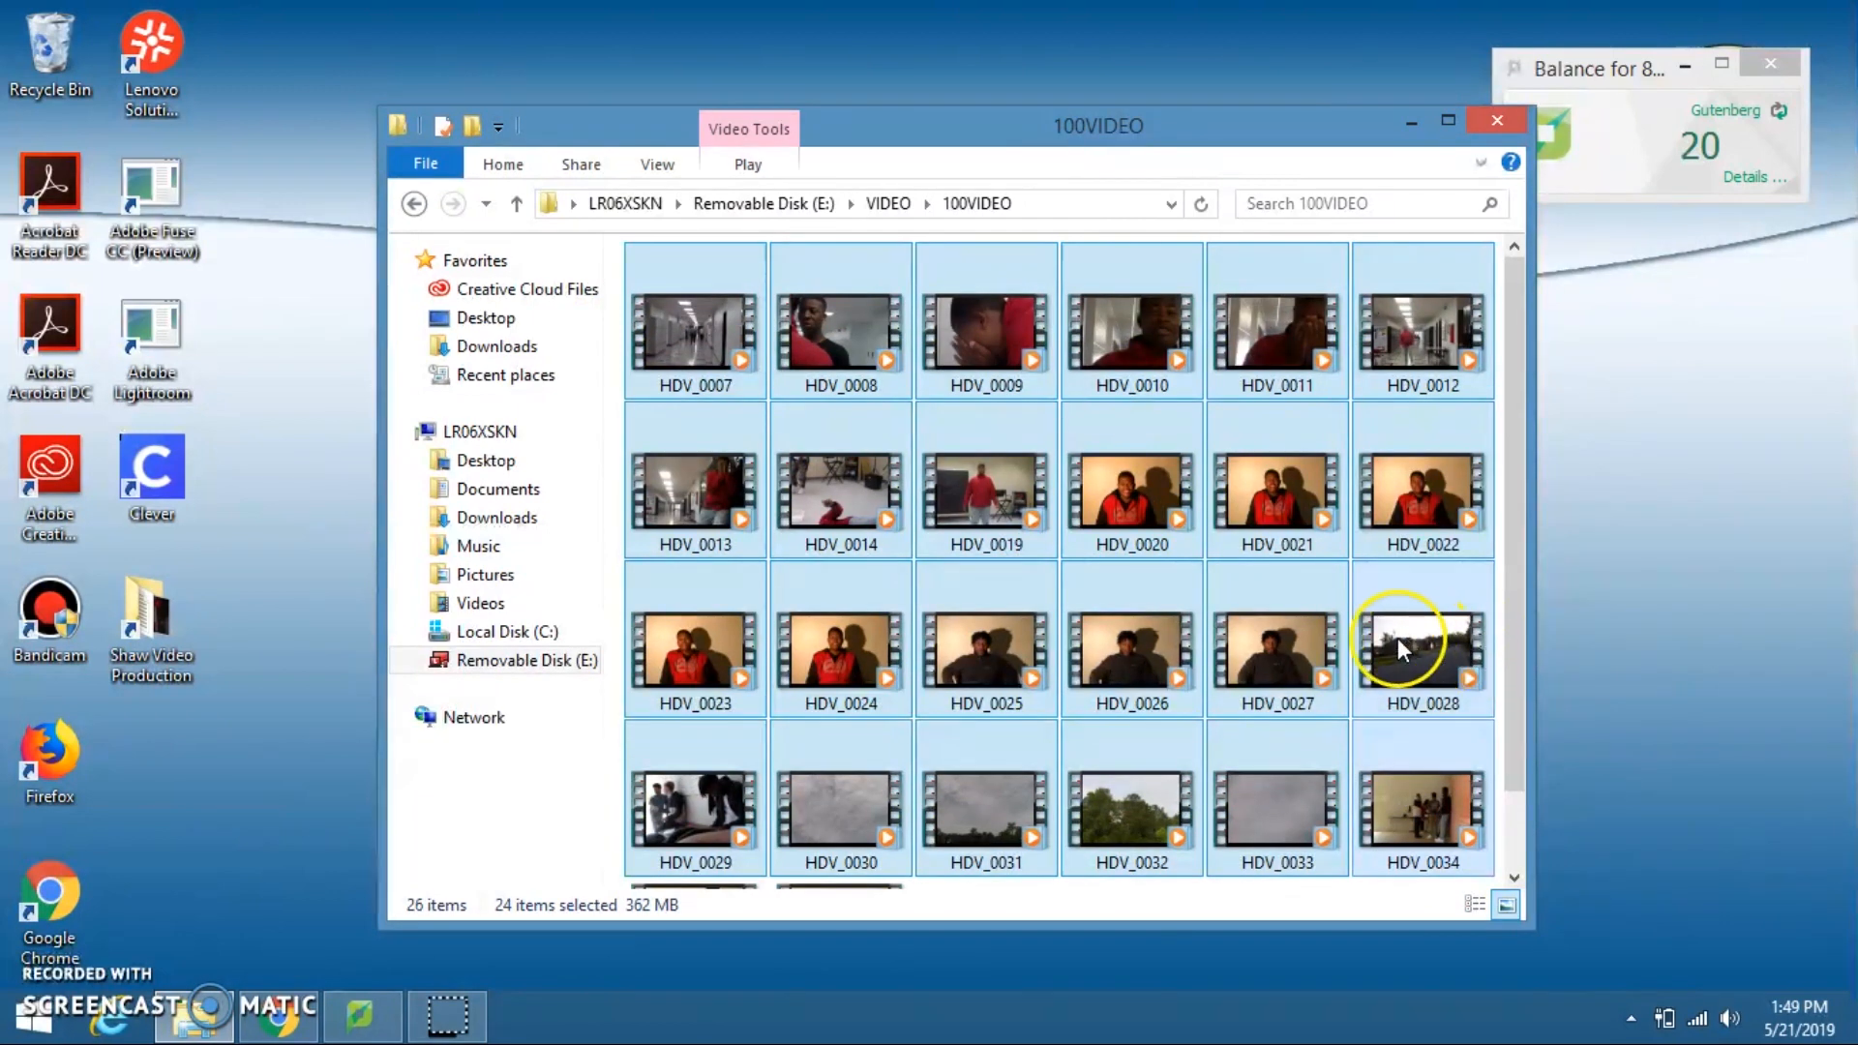
left_click(545, 633)
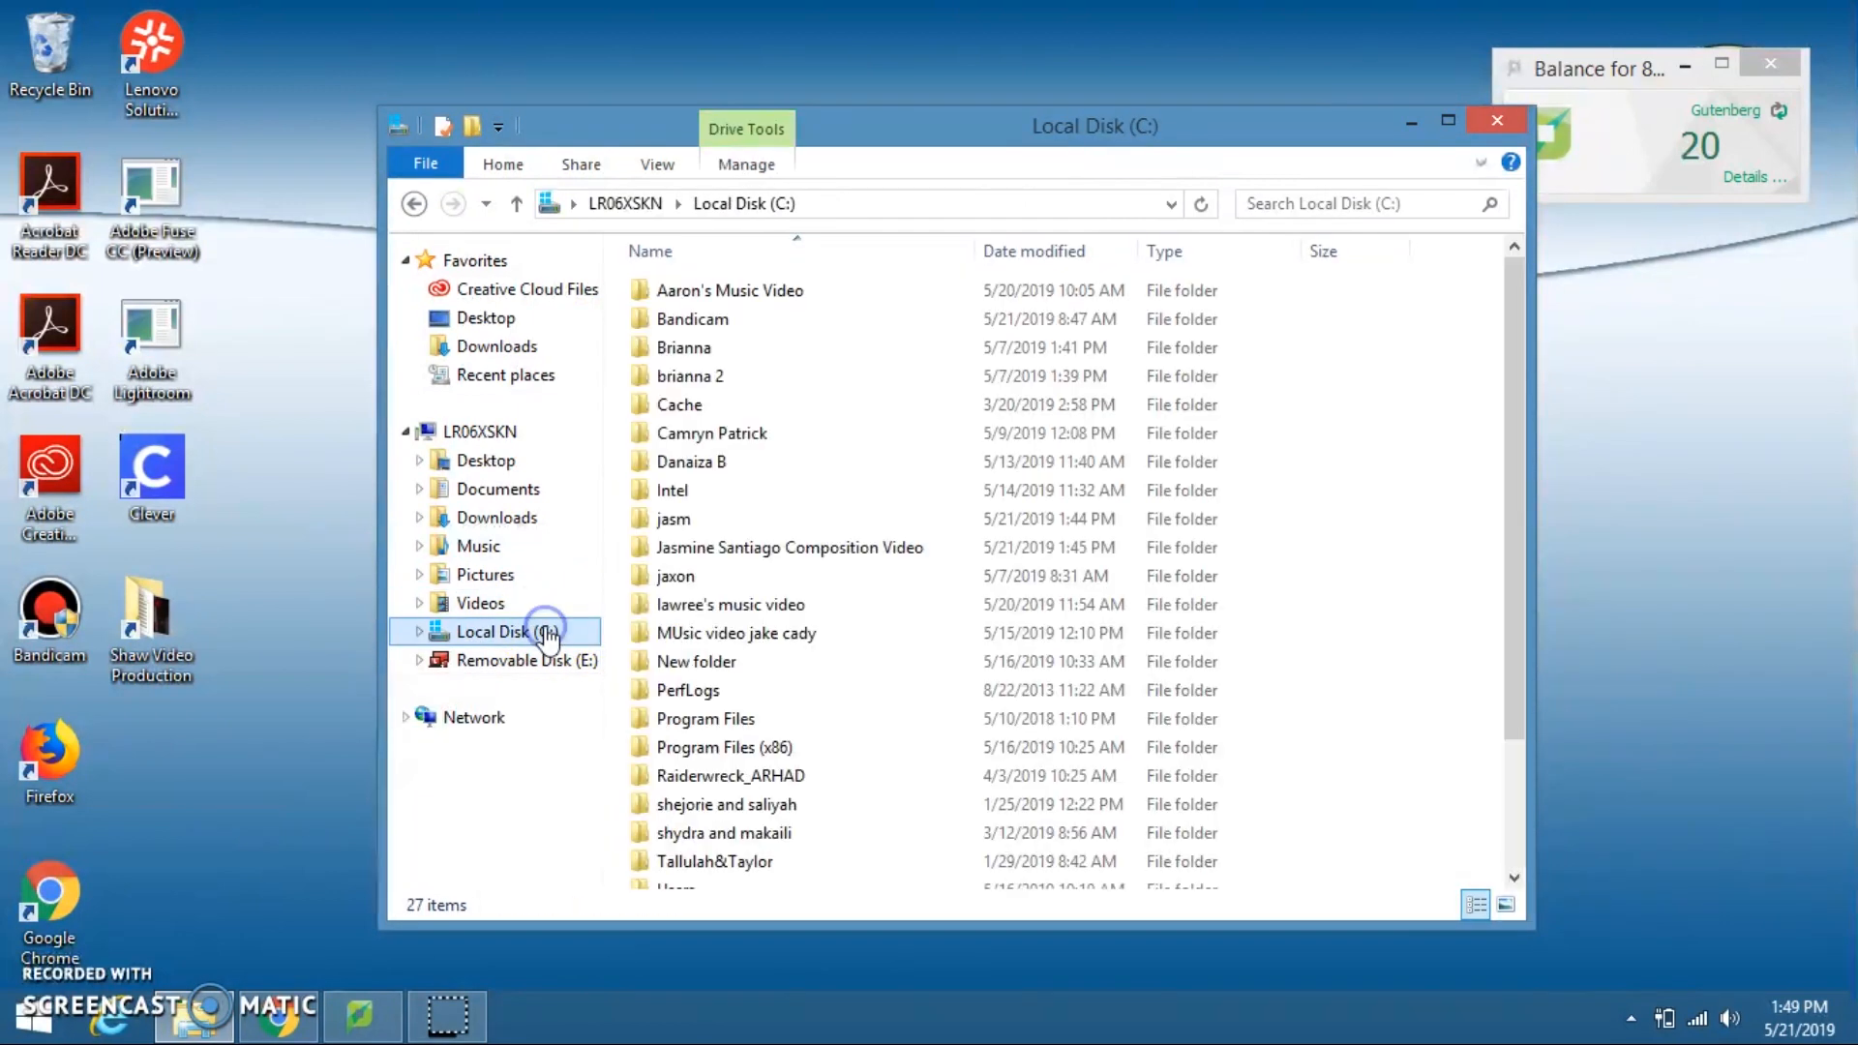
double_click(796, 548)
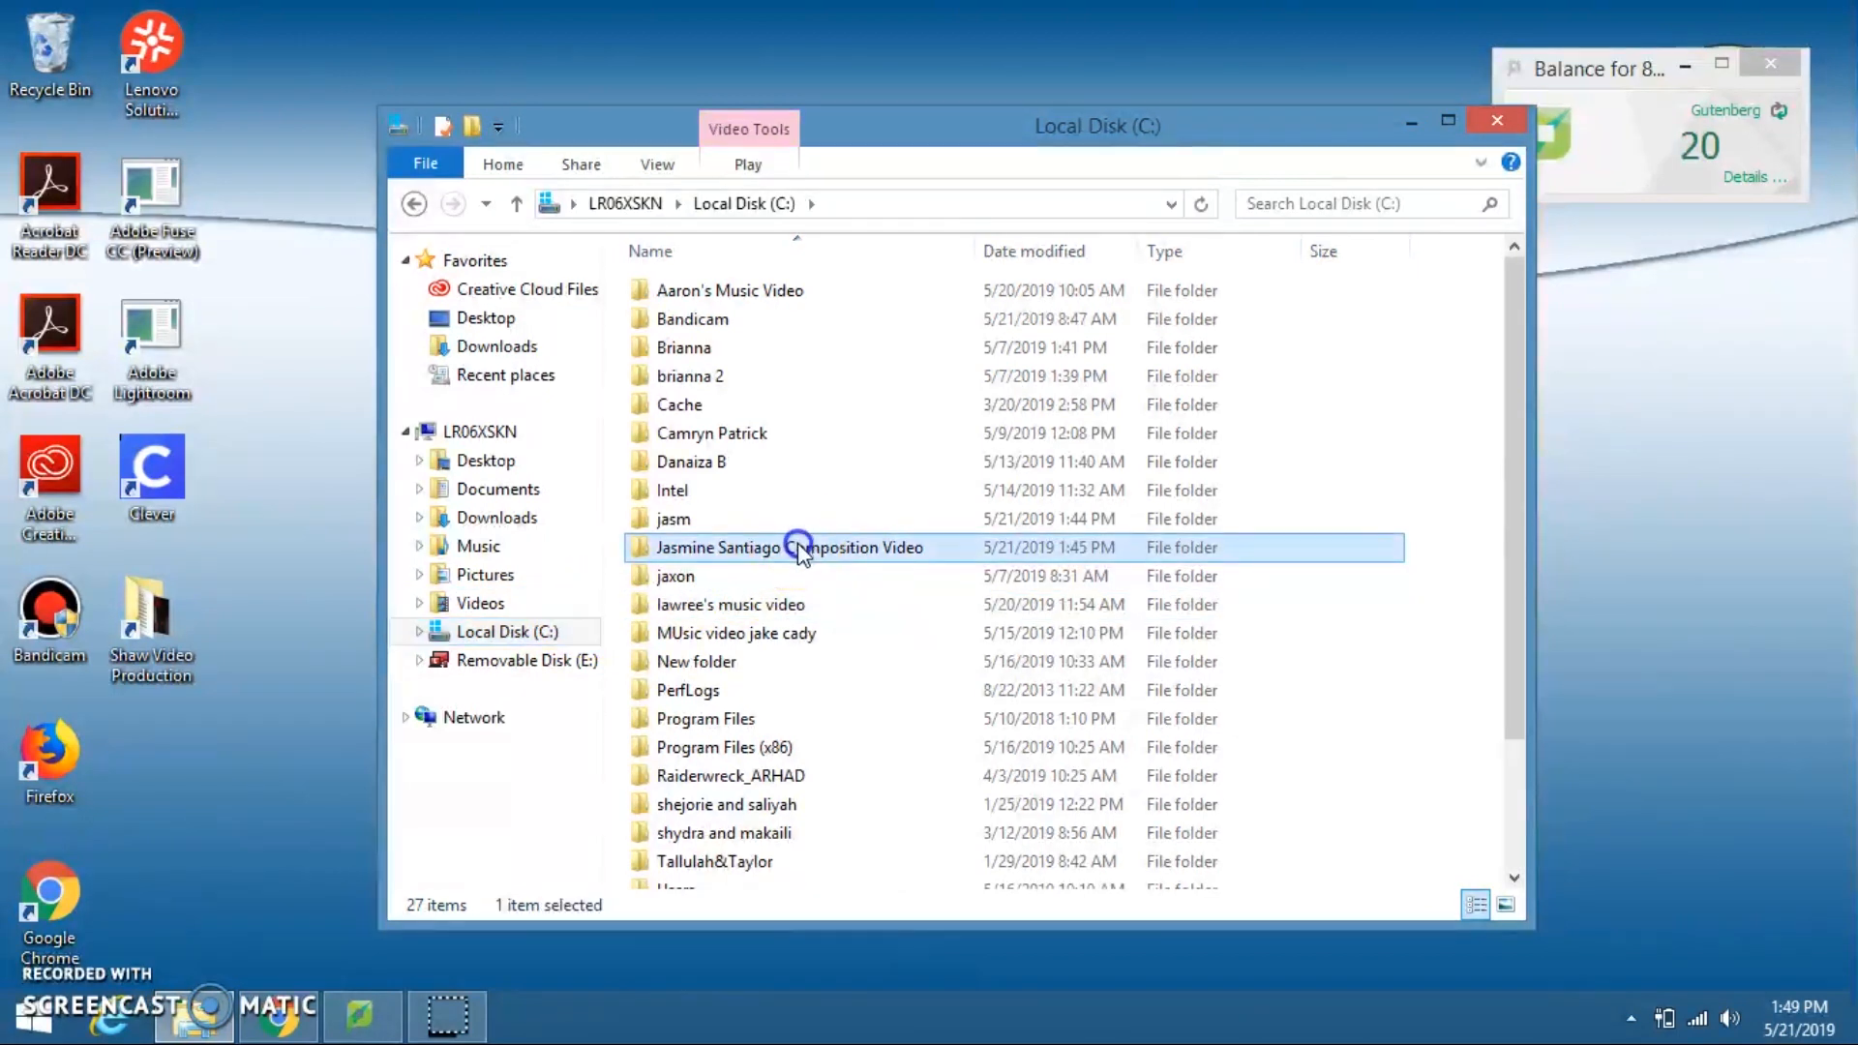
right_click(815, 548)
left_click(880, 729)
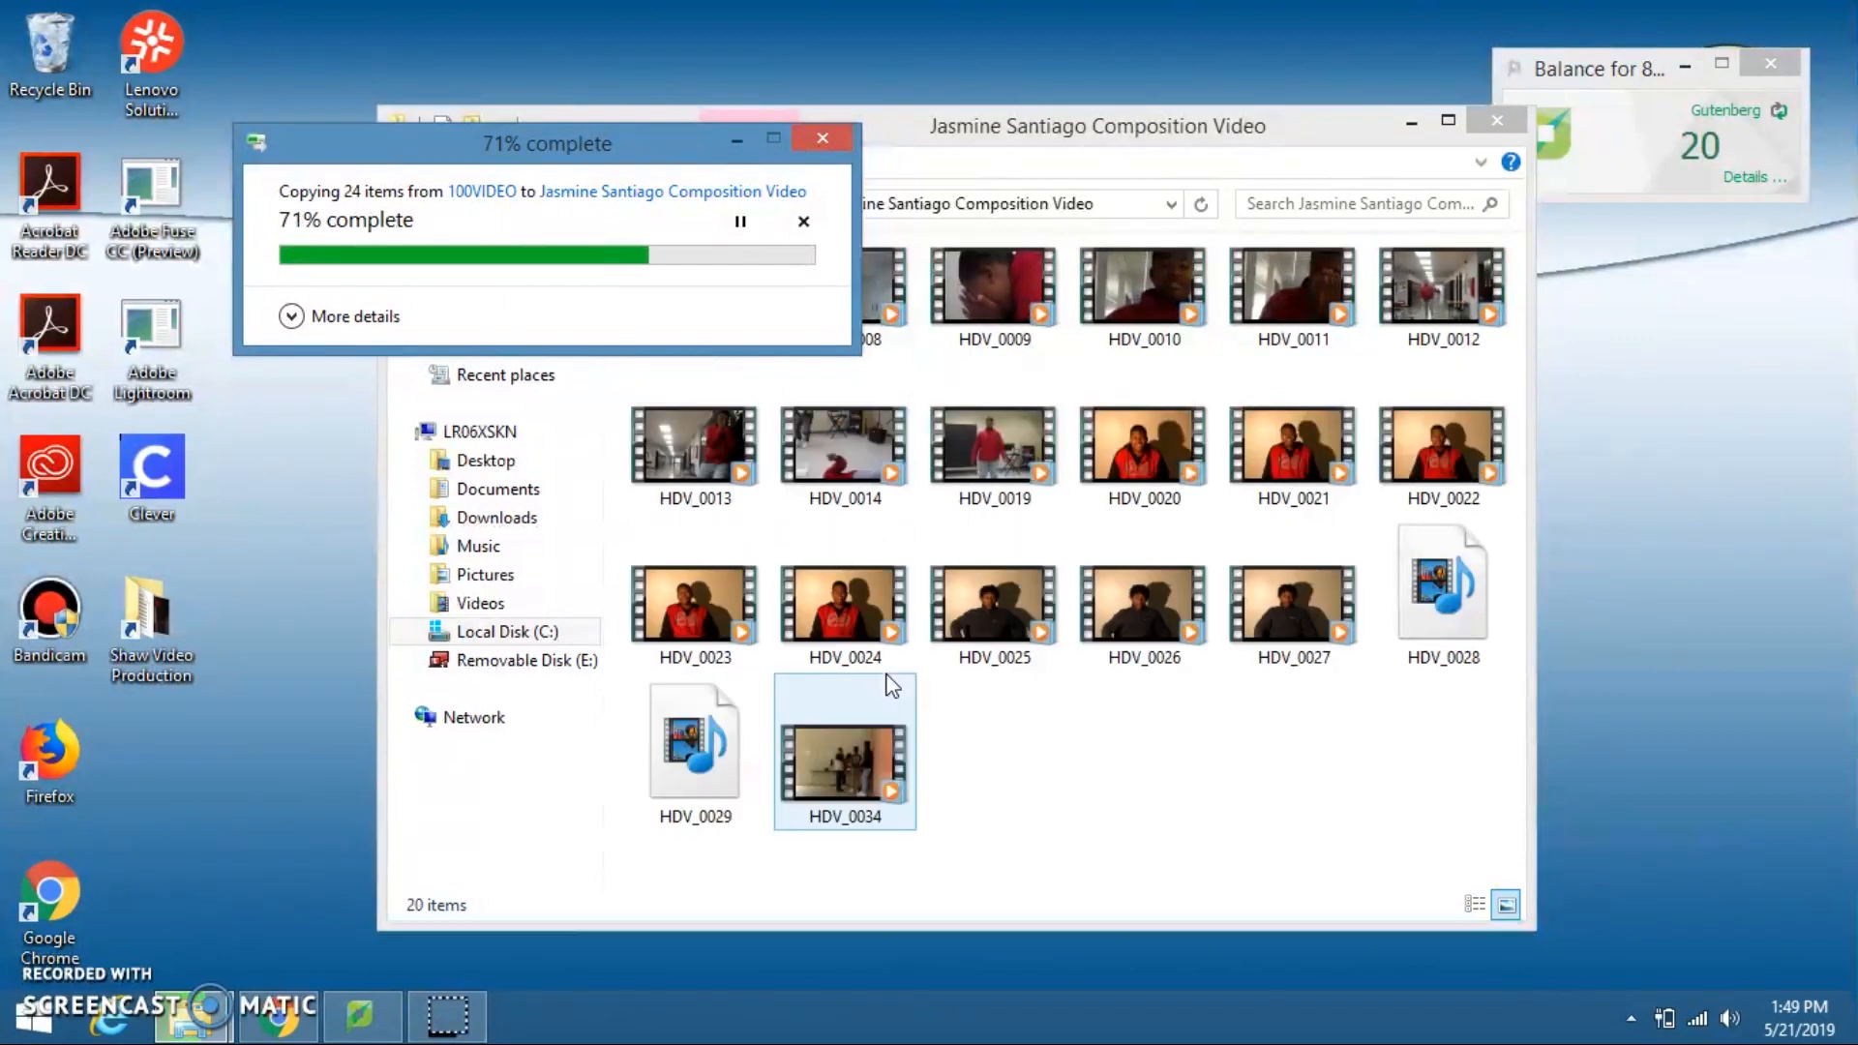
Step: Look at the AVCHD clips in PRIVATE\AVCHD\BDMV\STREAM on Removable Disk (E:), and close the folder window
left_click(768, 852)
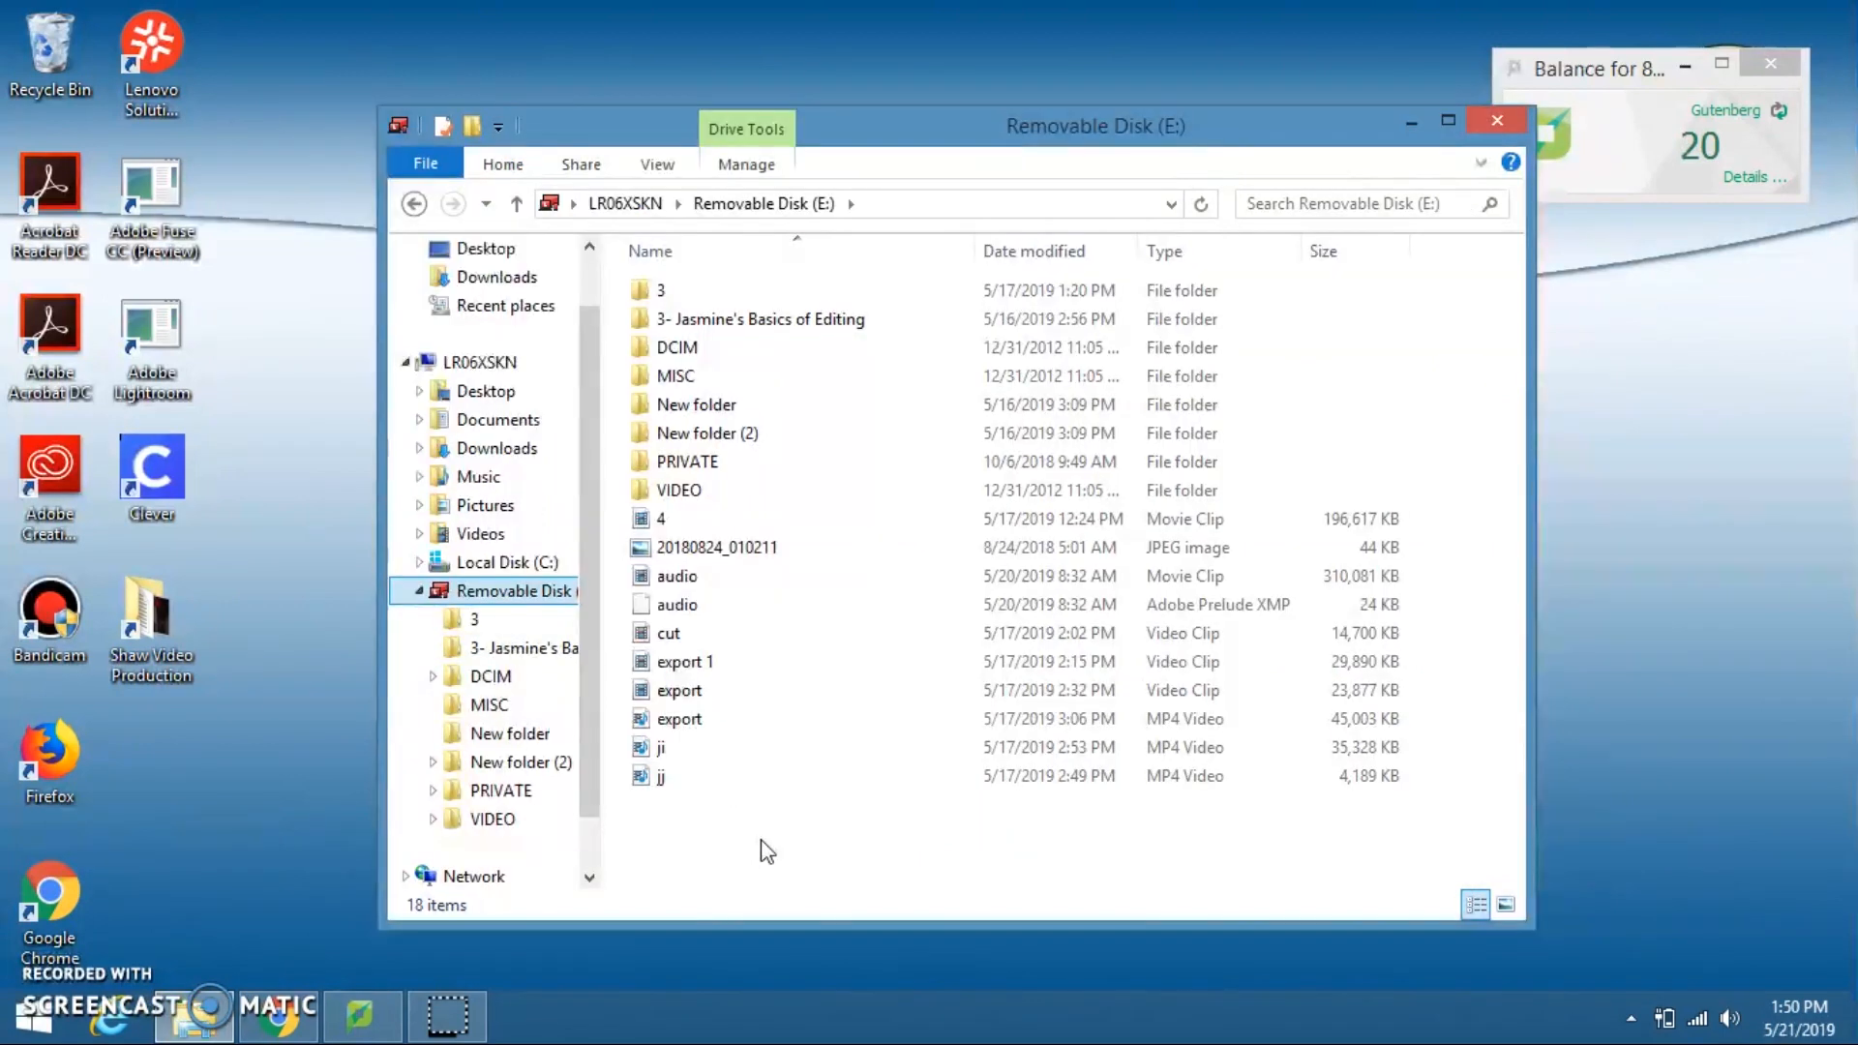
double_click(740, 461)
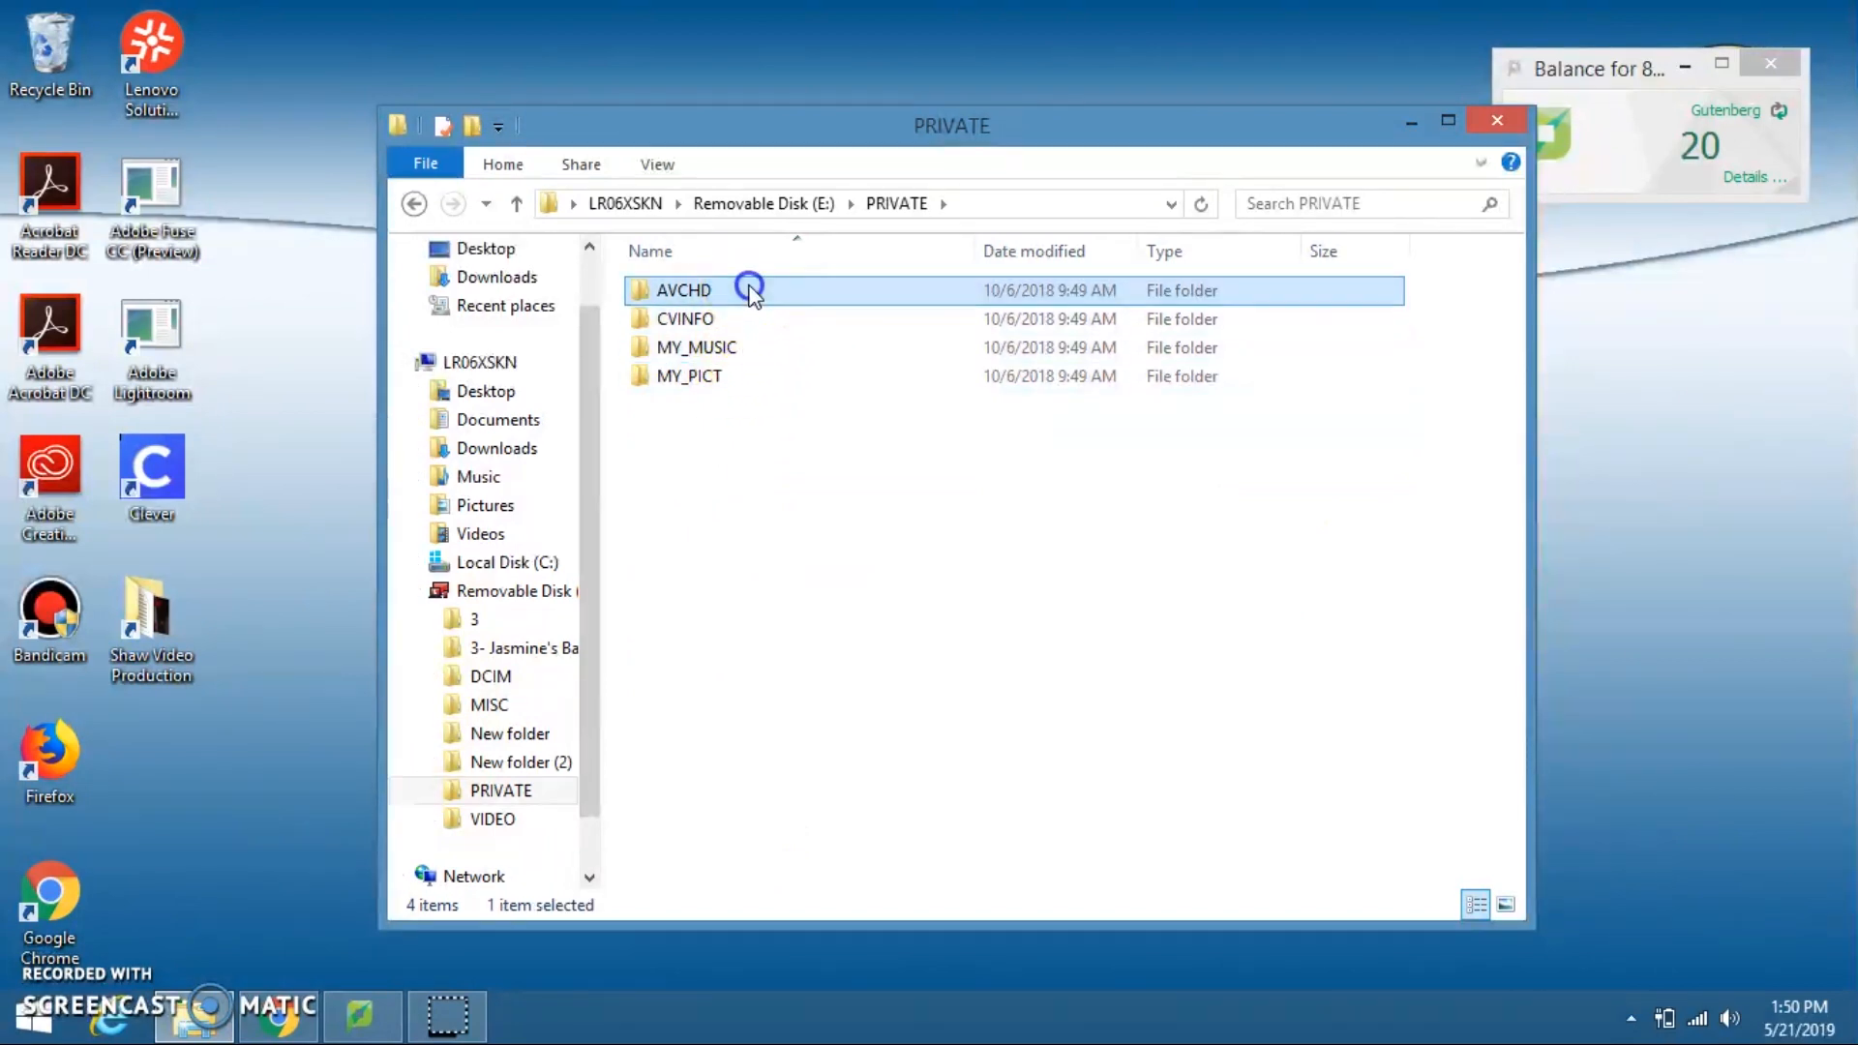
double_click(748, 291)
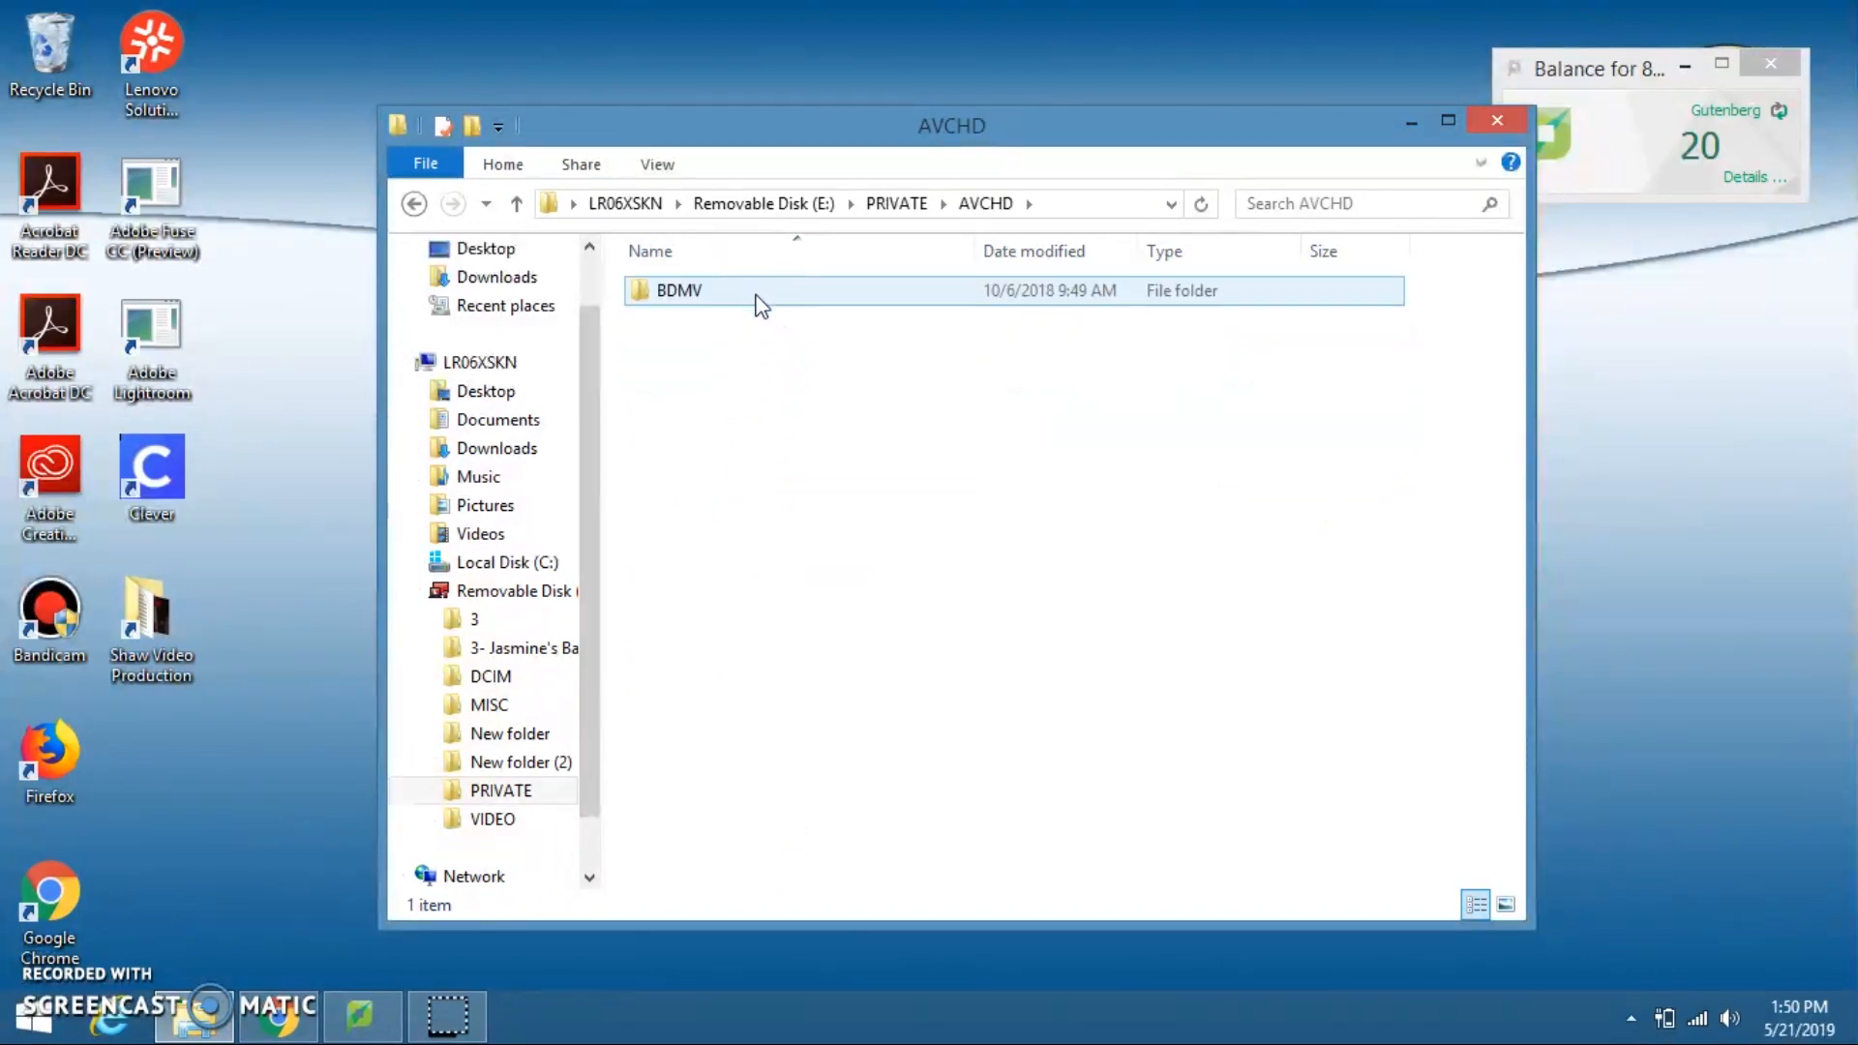
double_click(762, 306)
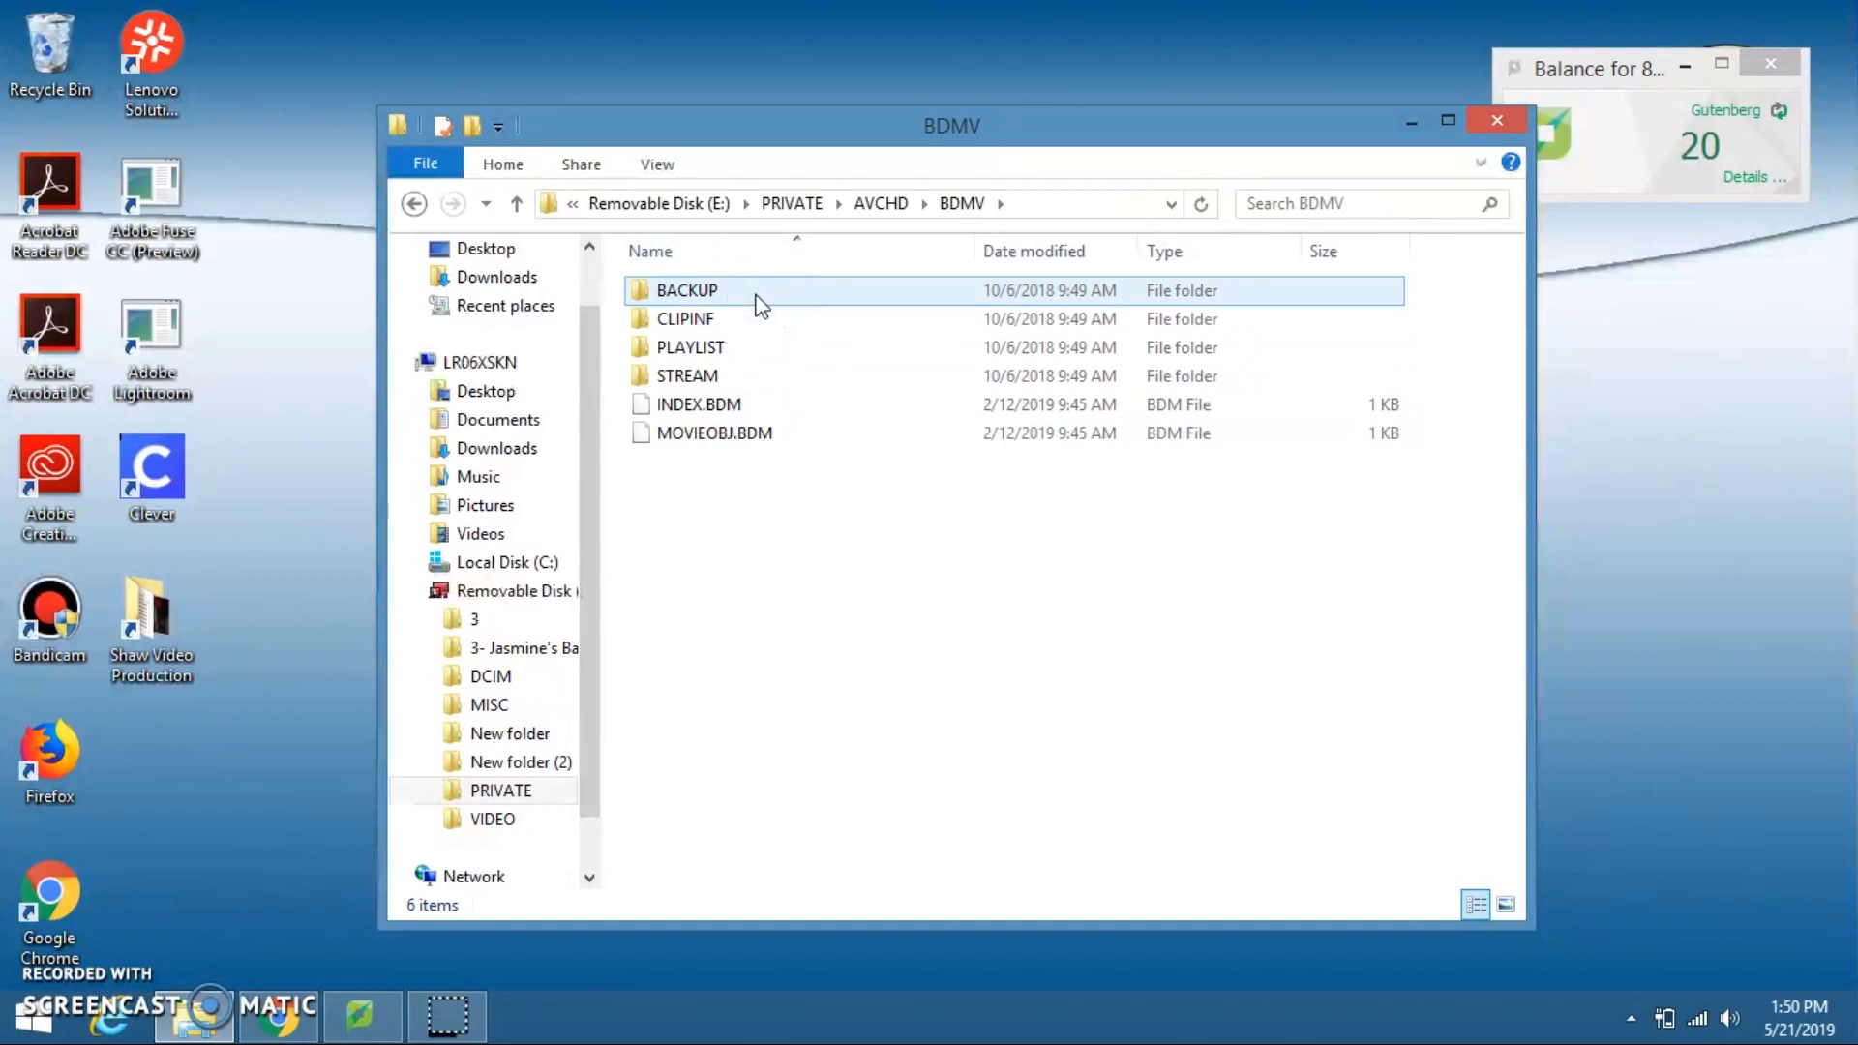
double_click(761, 370)
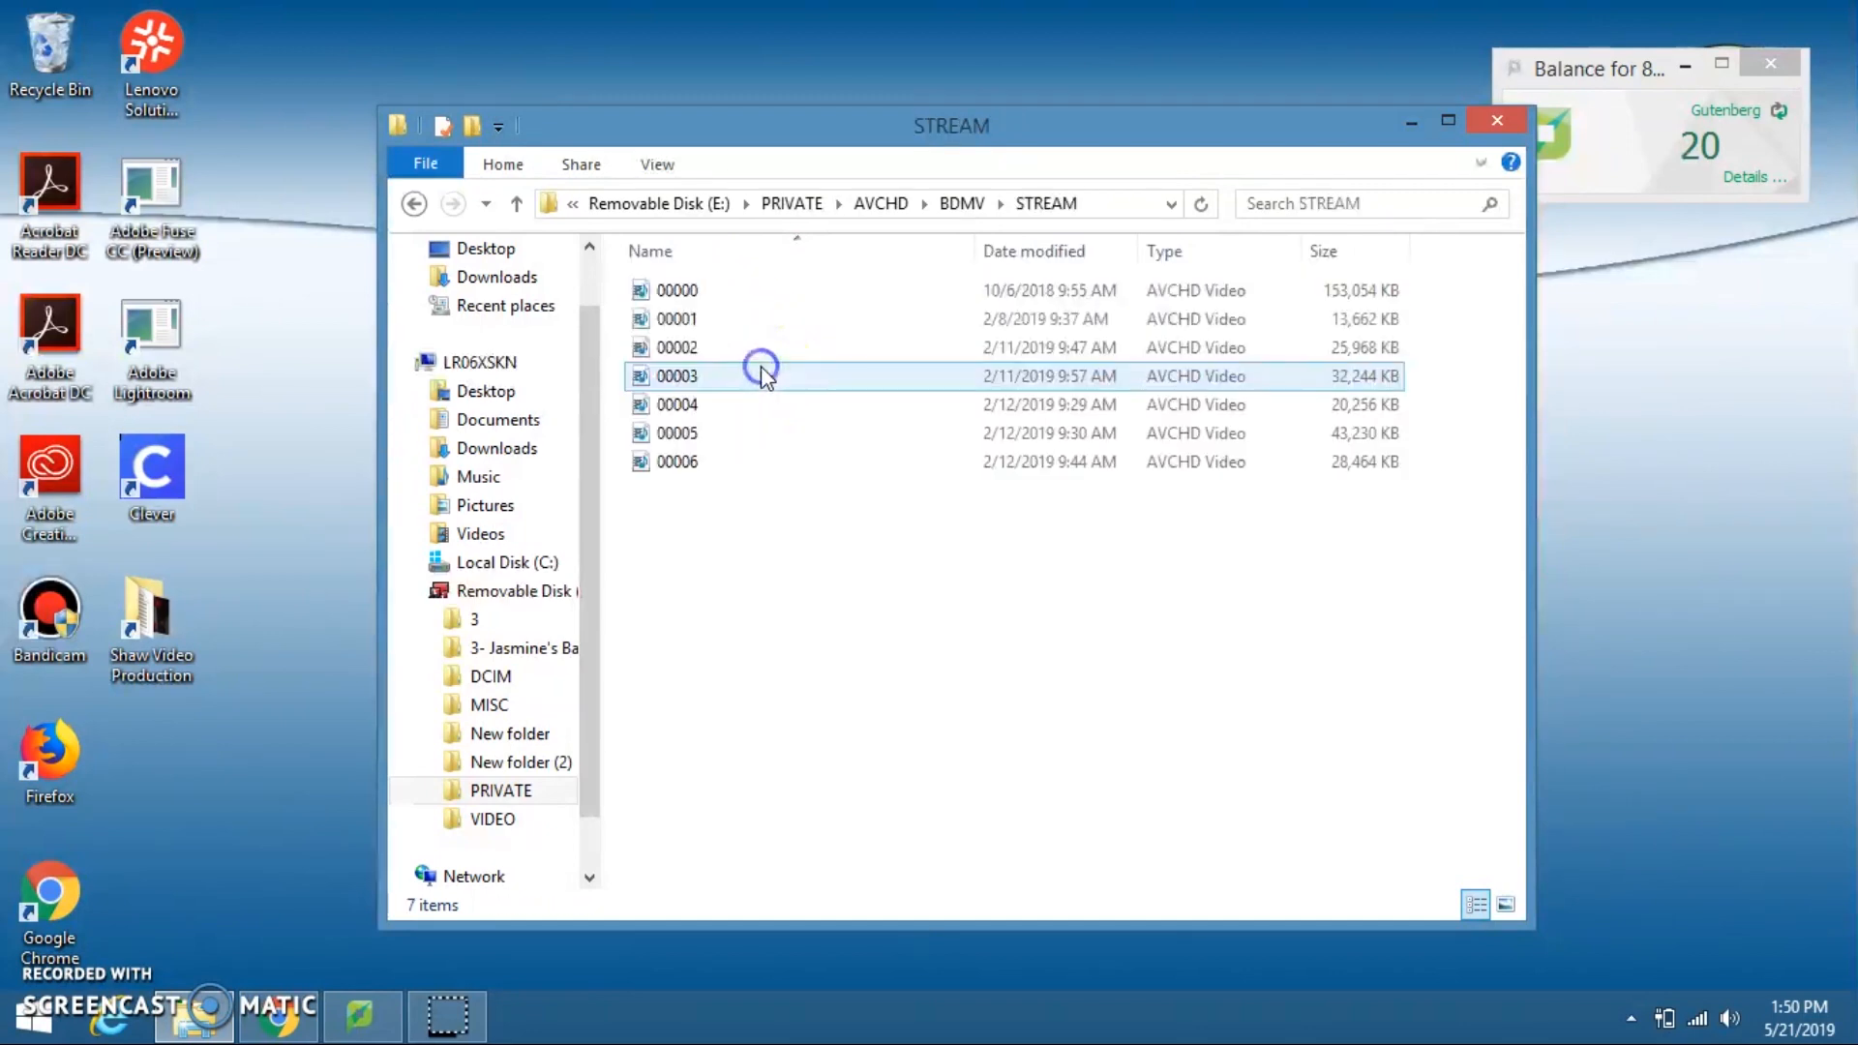
left_click(852, 523)
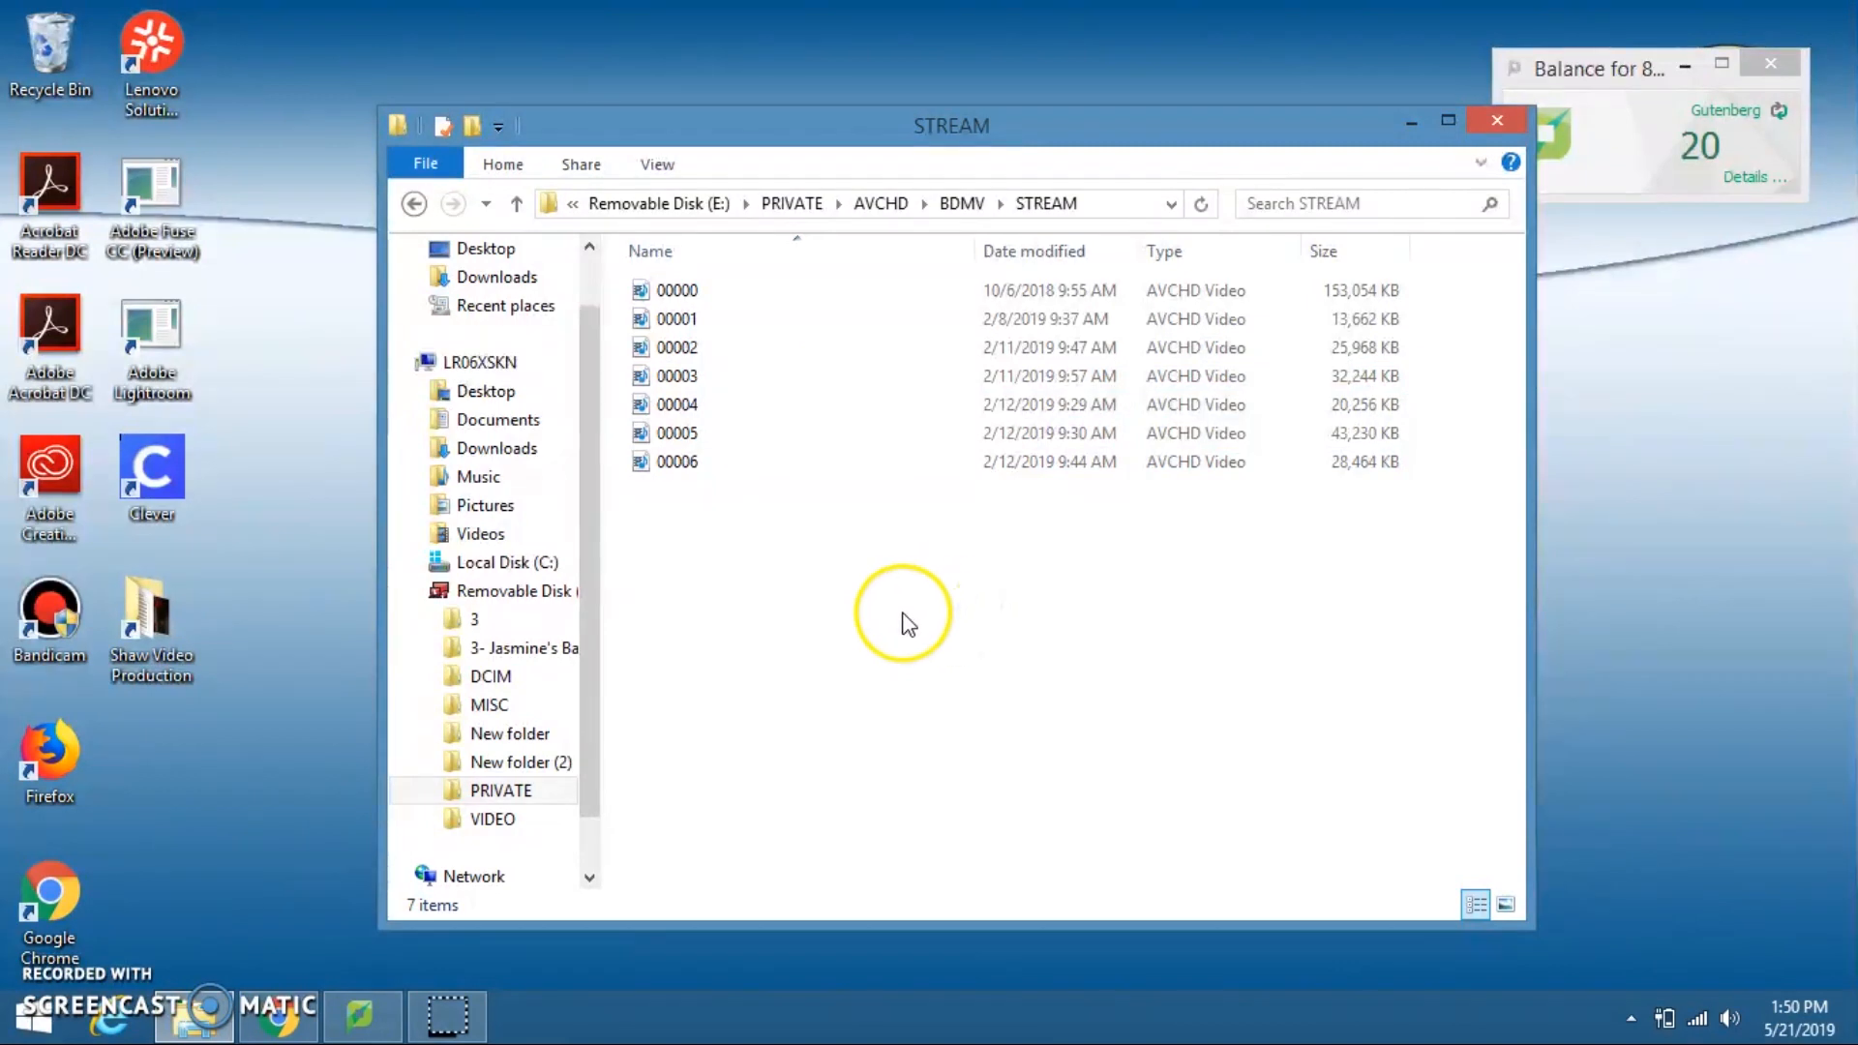
left_click(1506, 127)
left_click(568, 386)
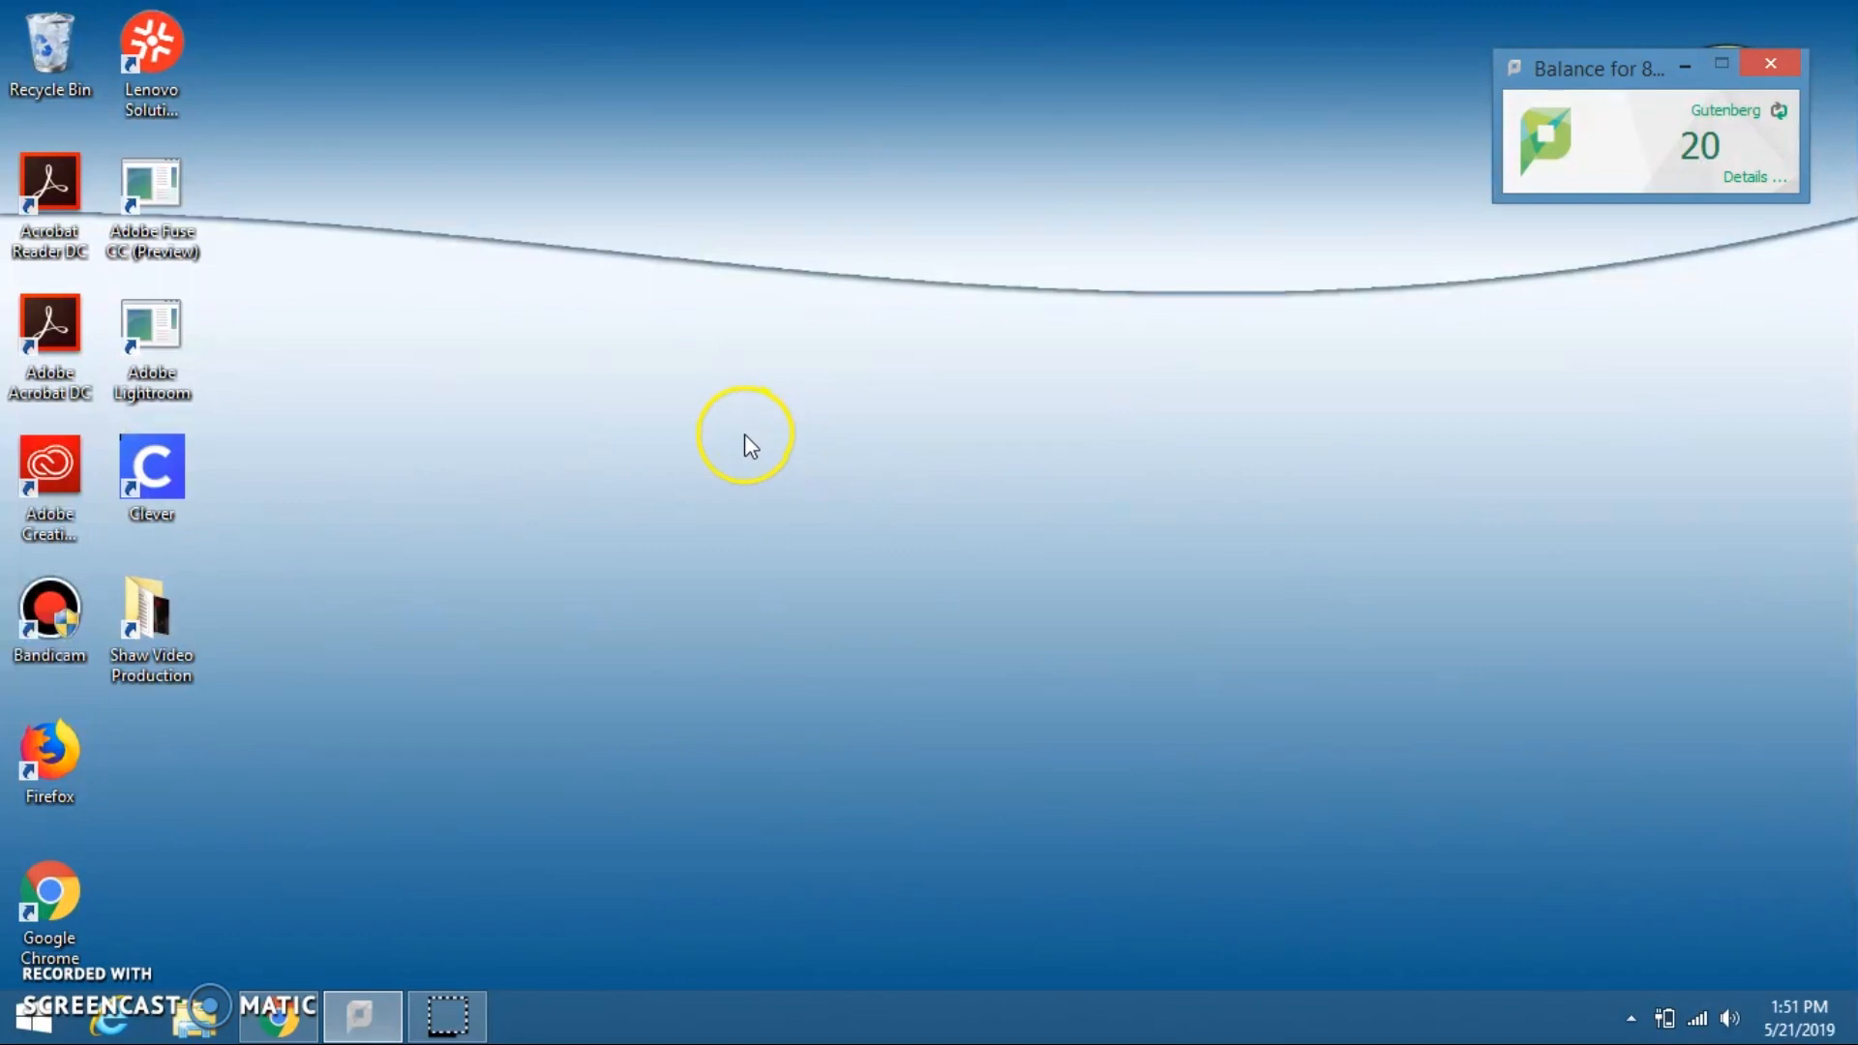
Step: Launch Adobe Creative Cloud and sign in with the student's school e-mail address
double_click(43, 478)
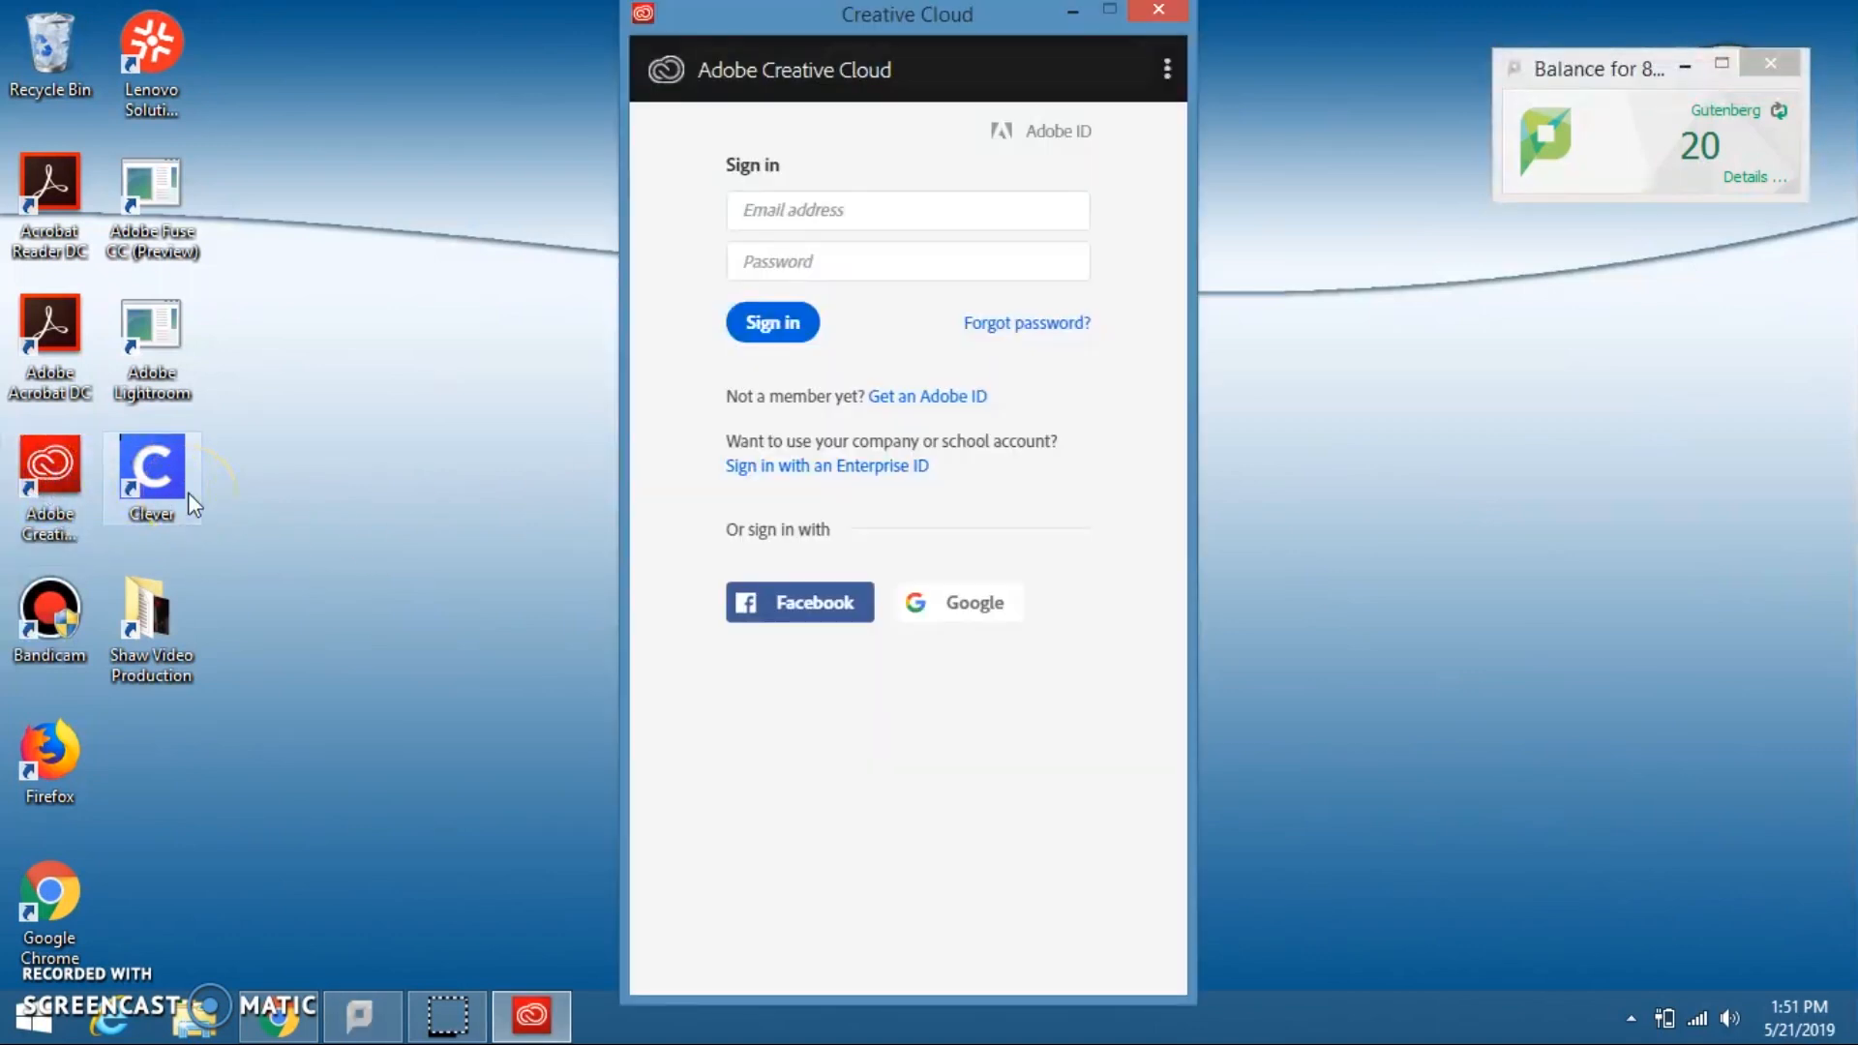
left_click(839, 218)
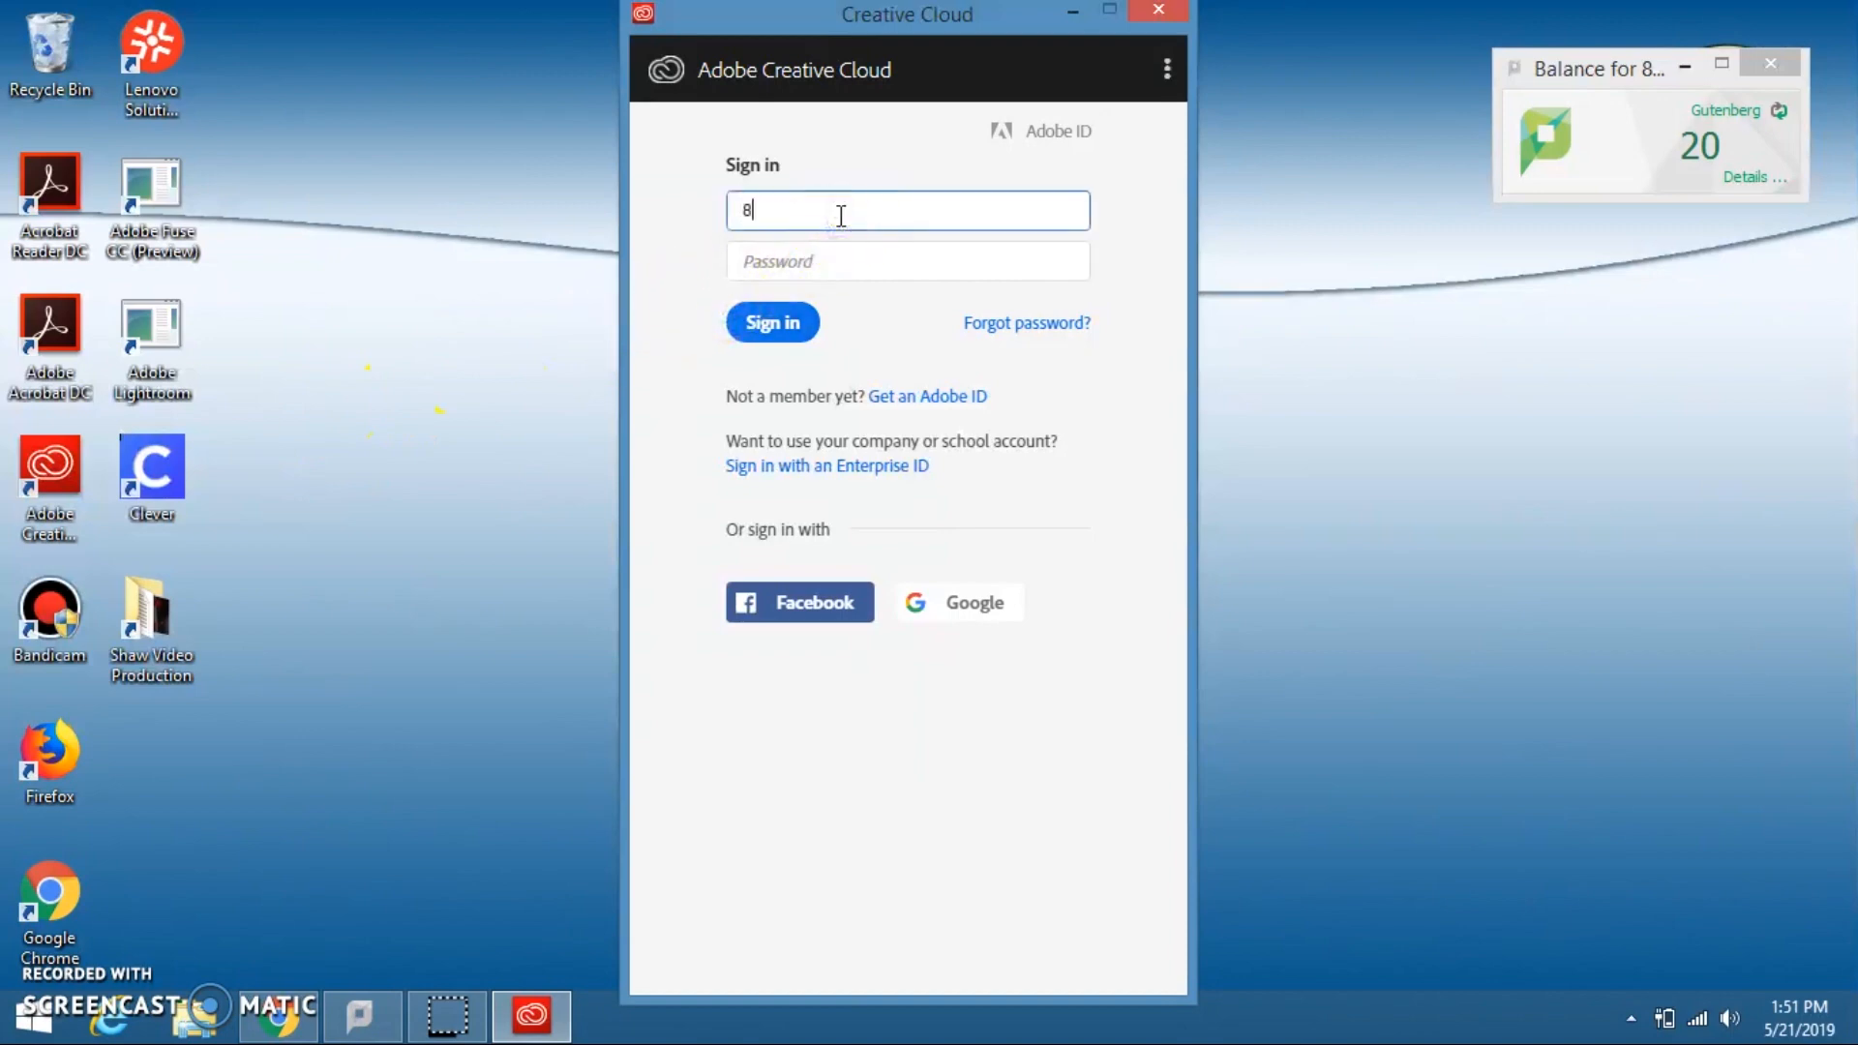
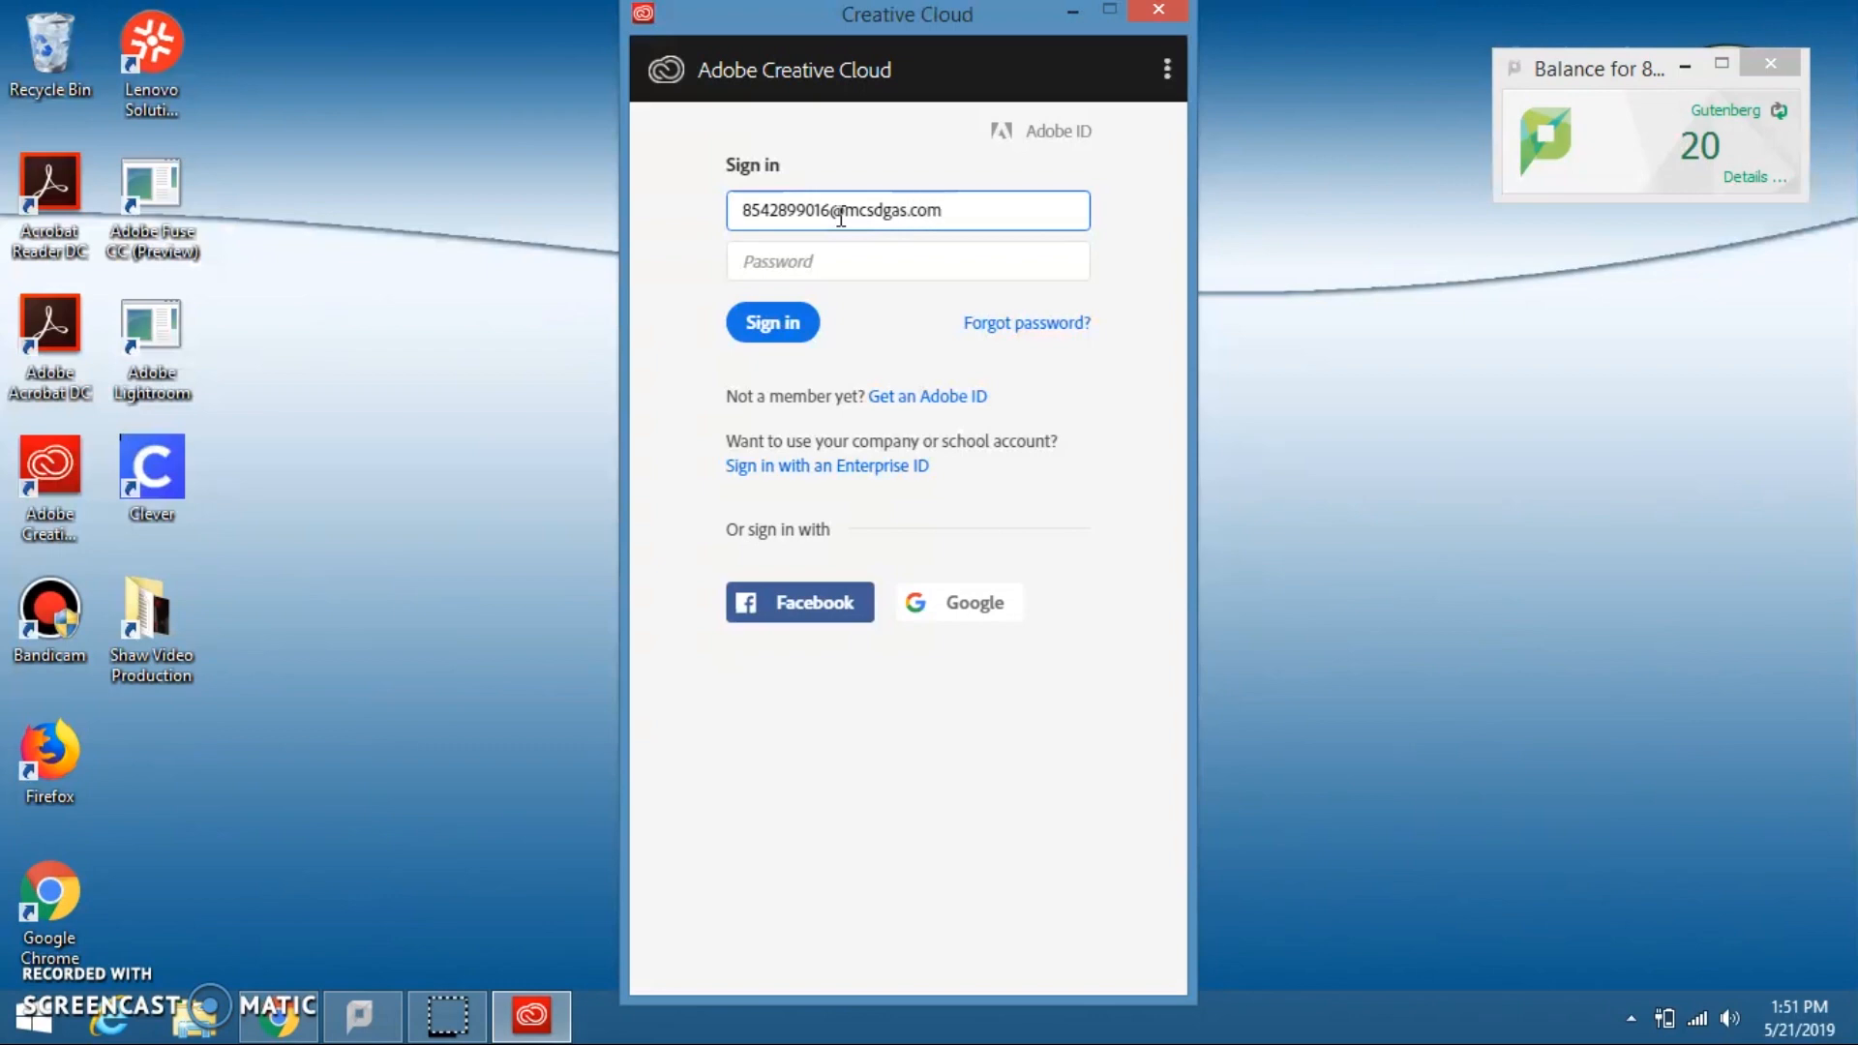
left_click(800, 323)
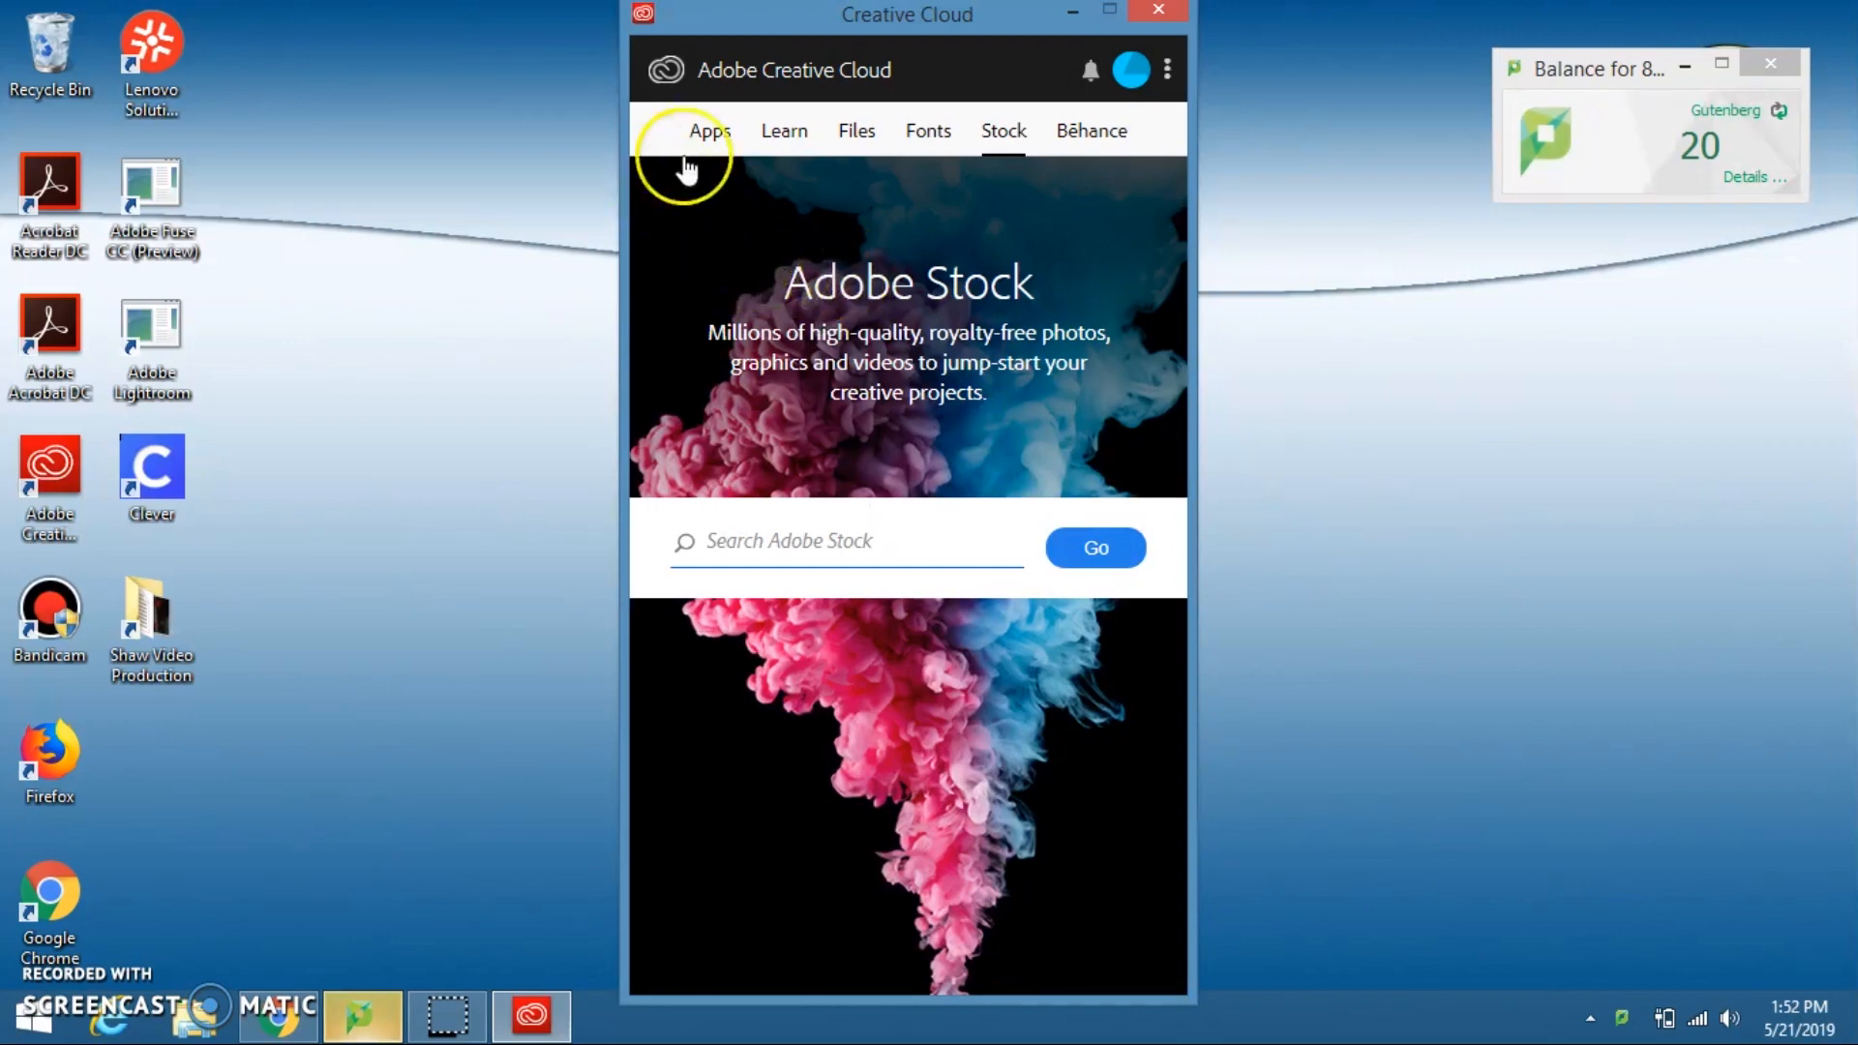
Step: Launch Premiere Pro CC from the Creative Cloud list of apps
left_click(707, 133)
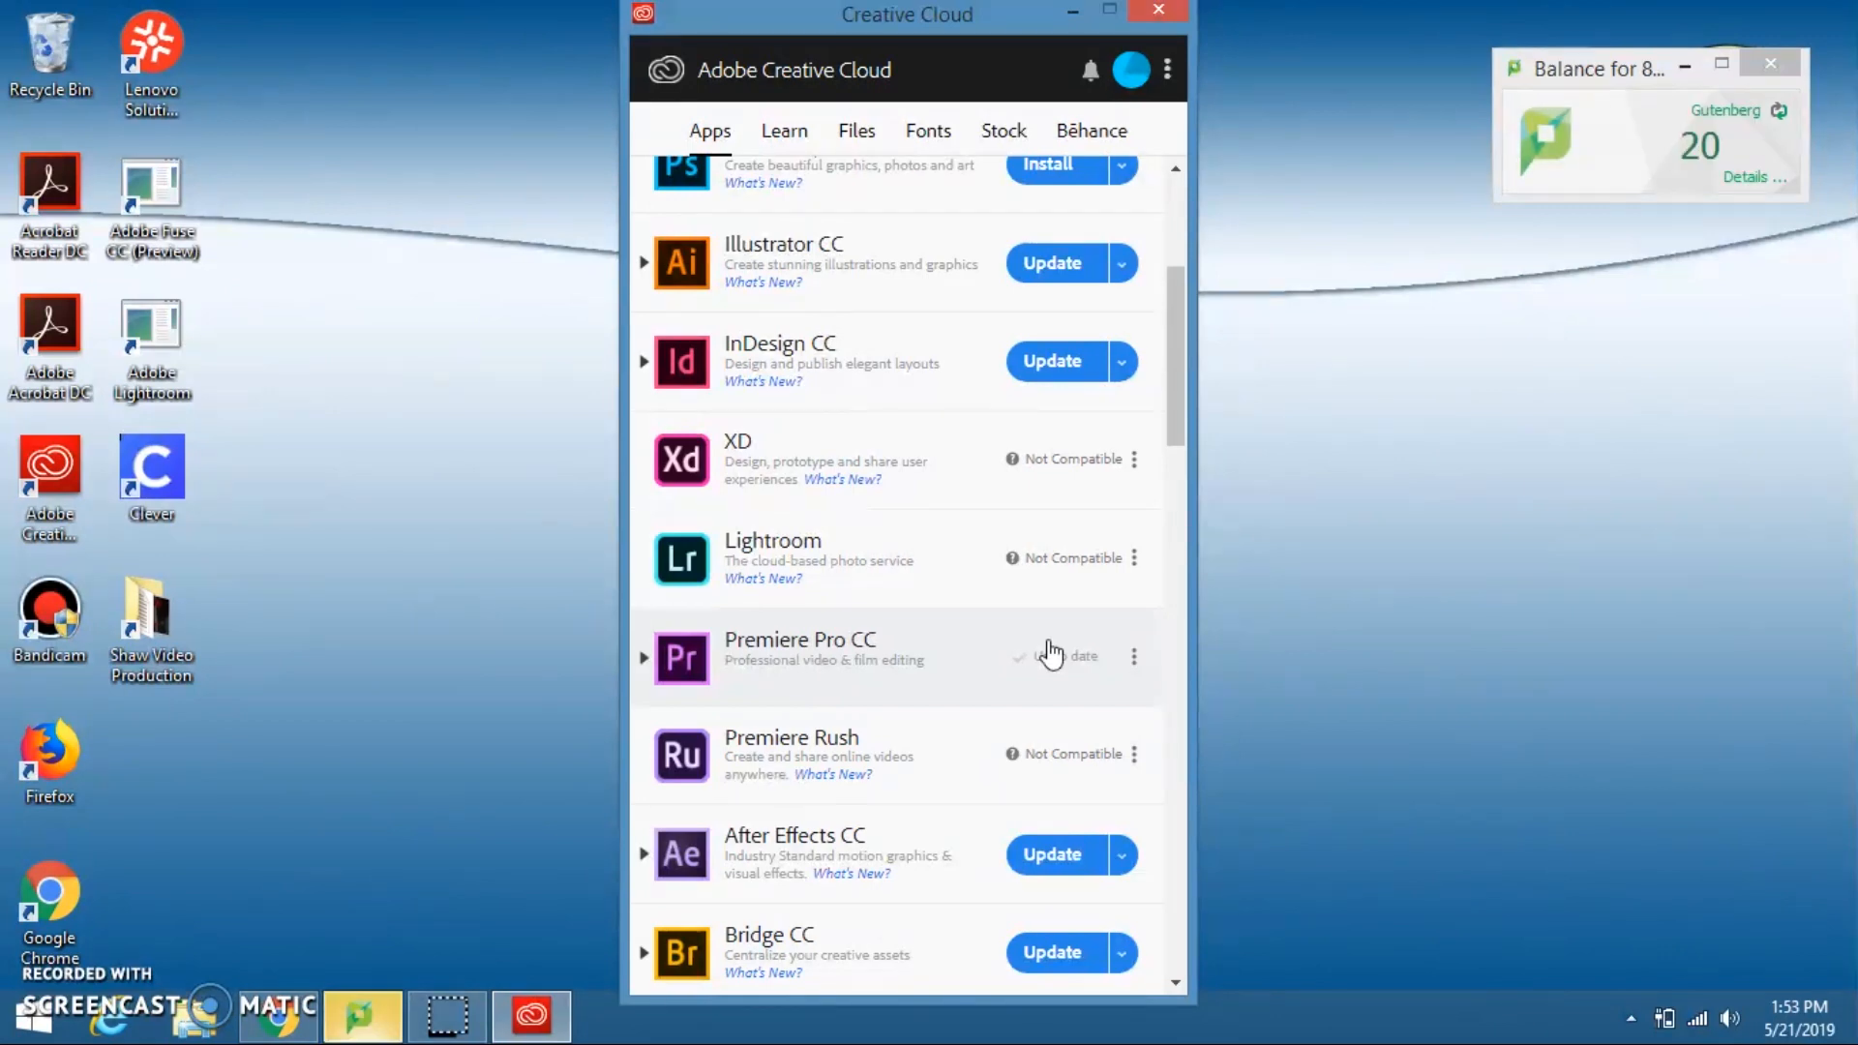
left_click(1051, 655)
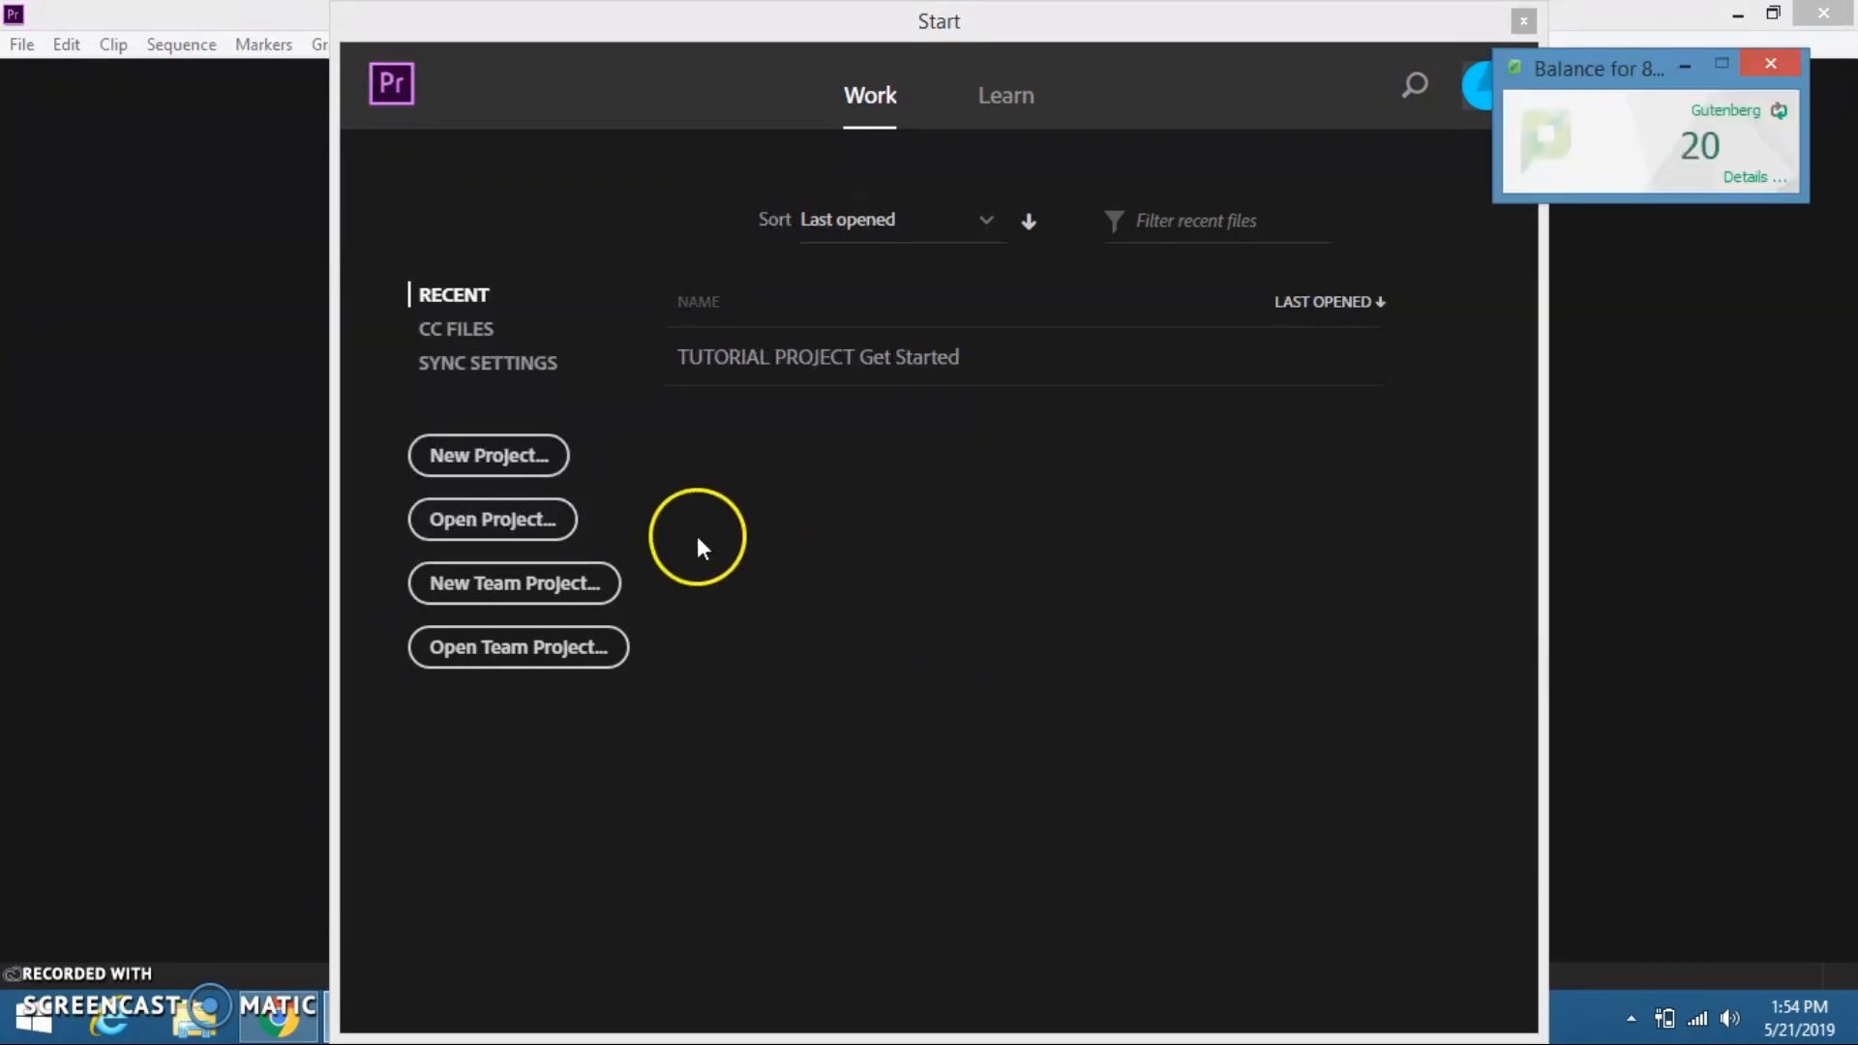
Step: Create a new project named Composition Video, saved in the student's Composition Video folder on Local Disk (C:)
left_click(527, 456)
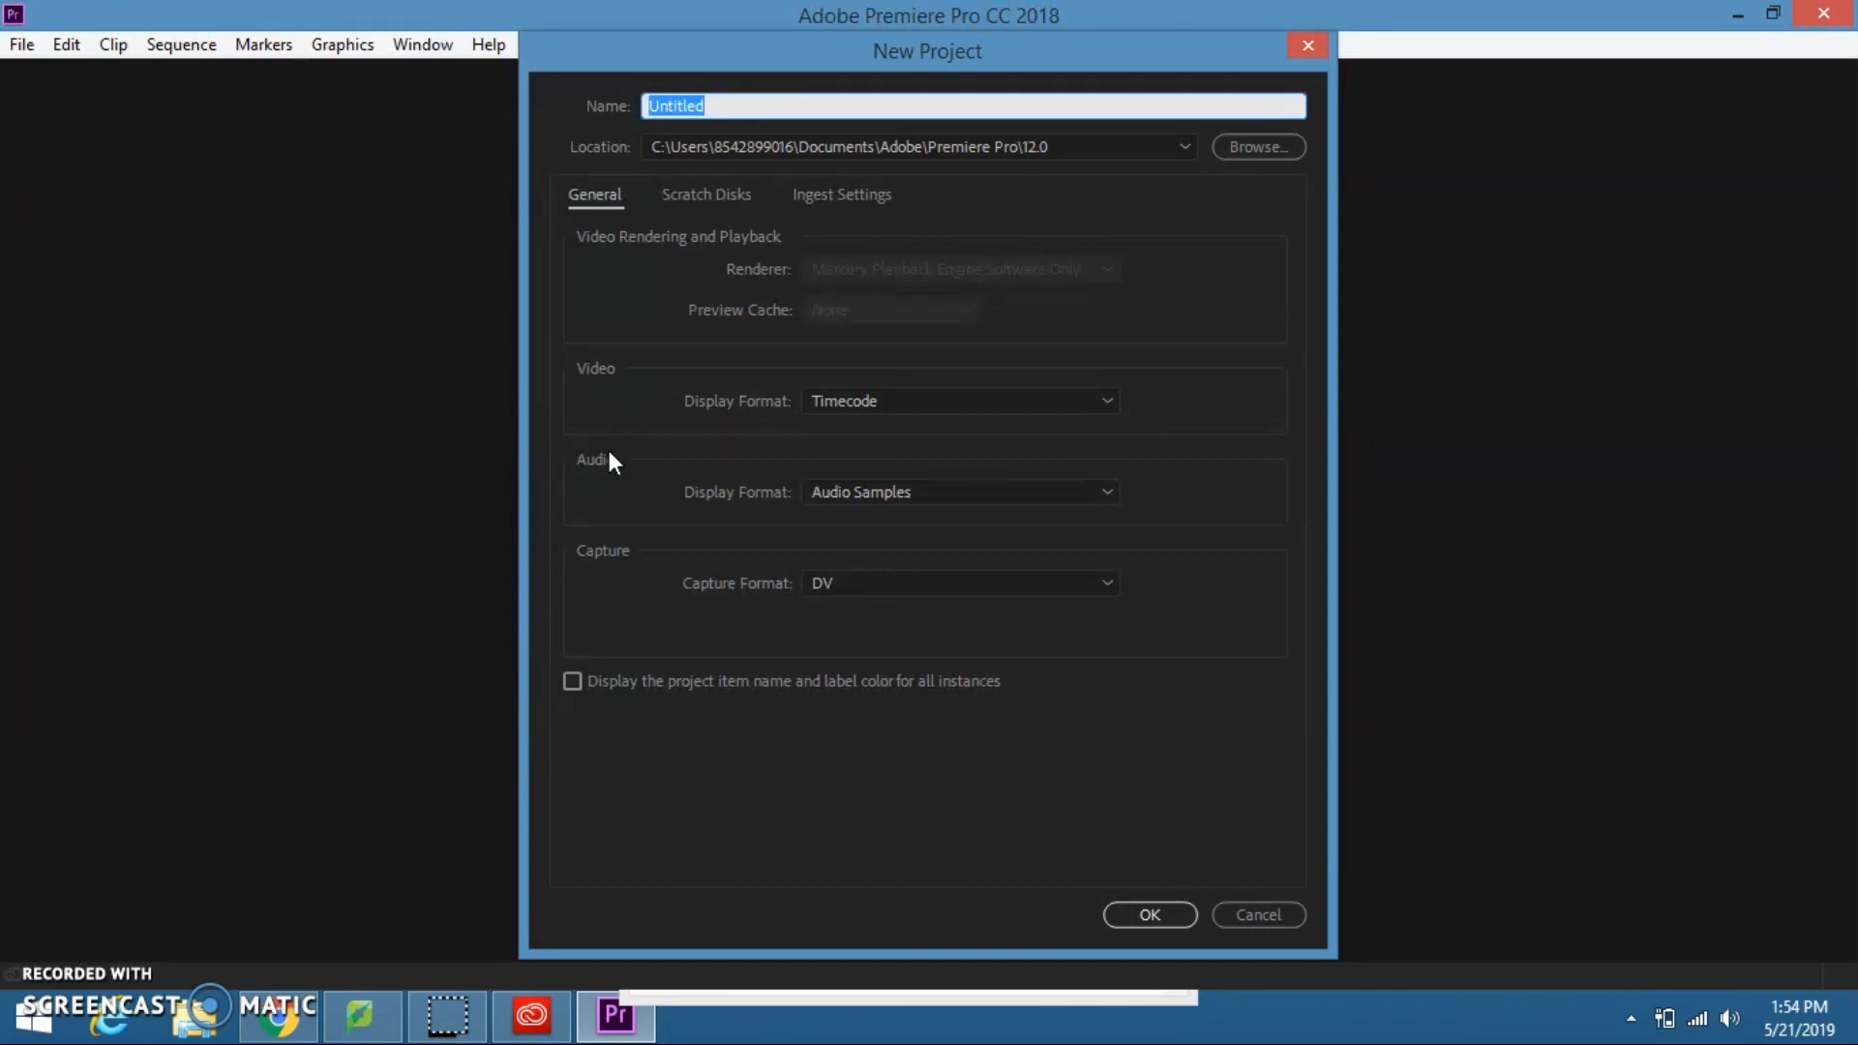
type("Composition Video")
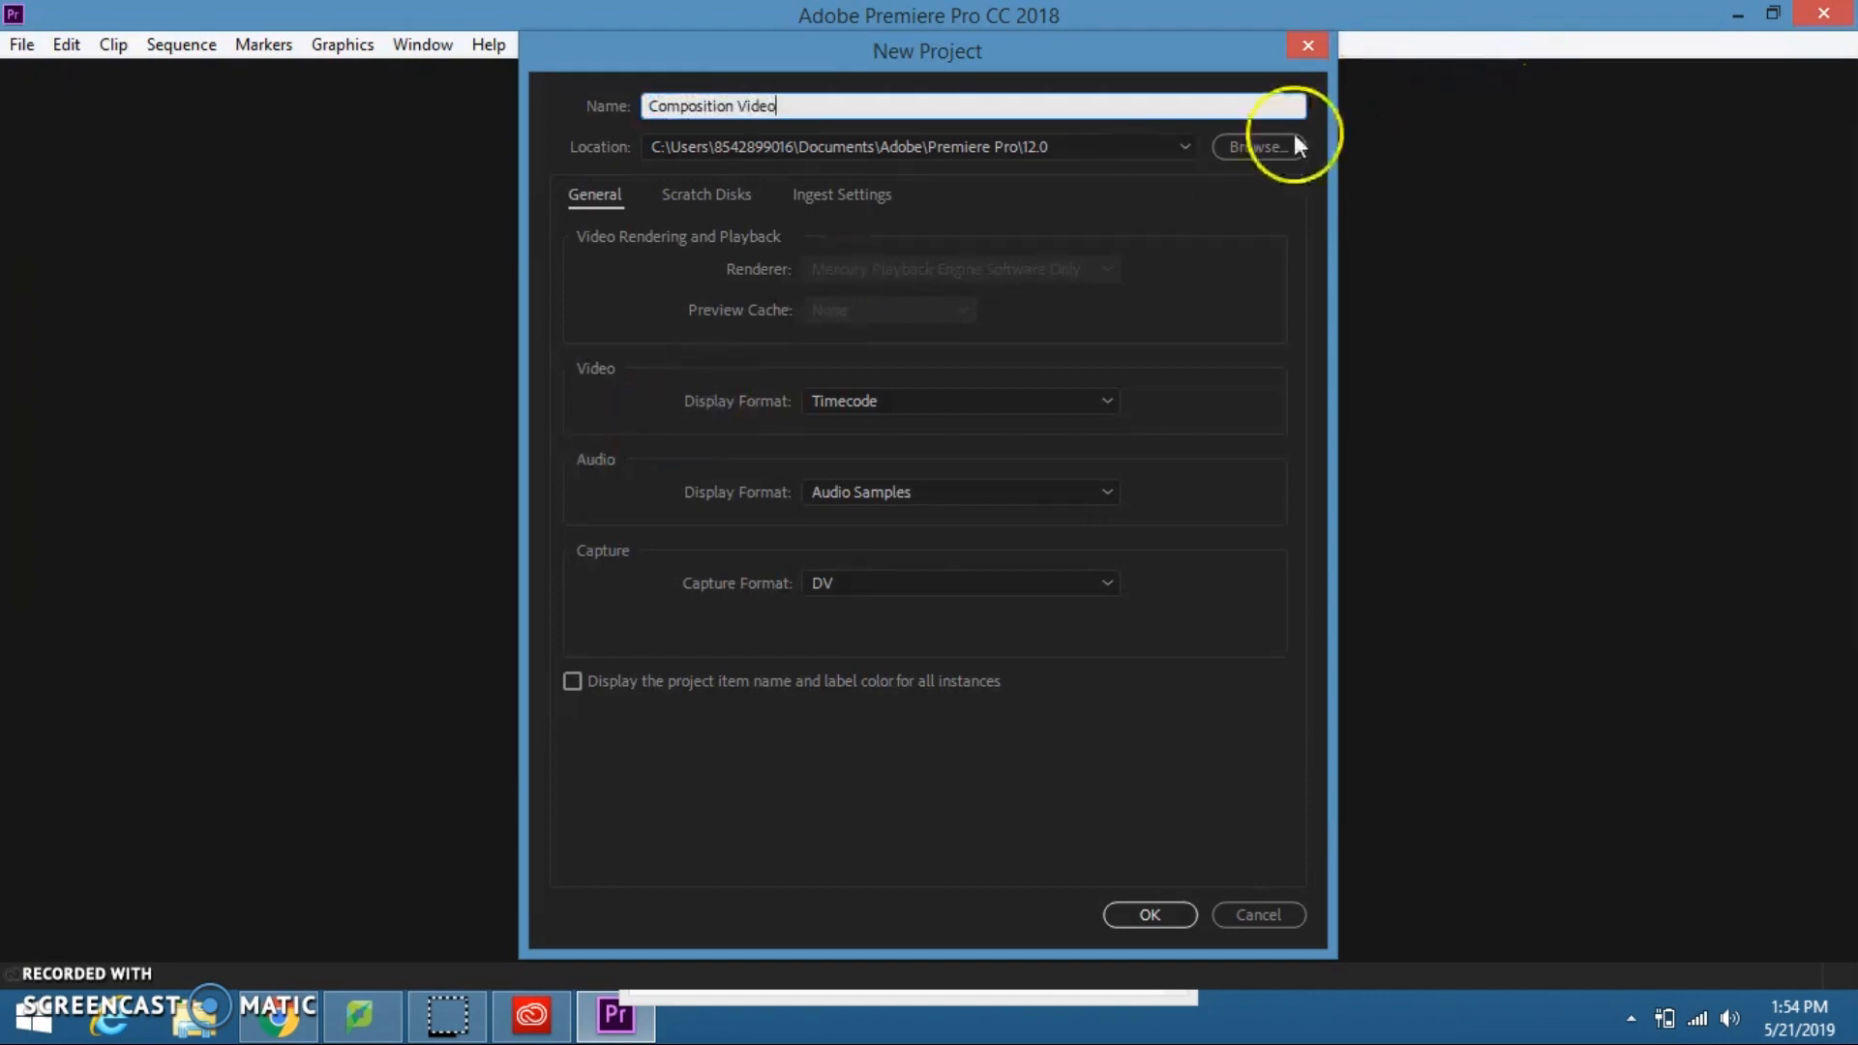
left_click(1262, 146)
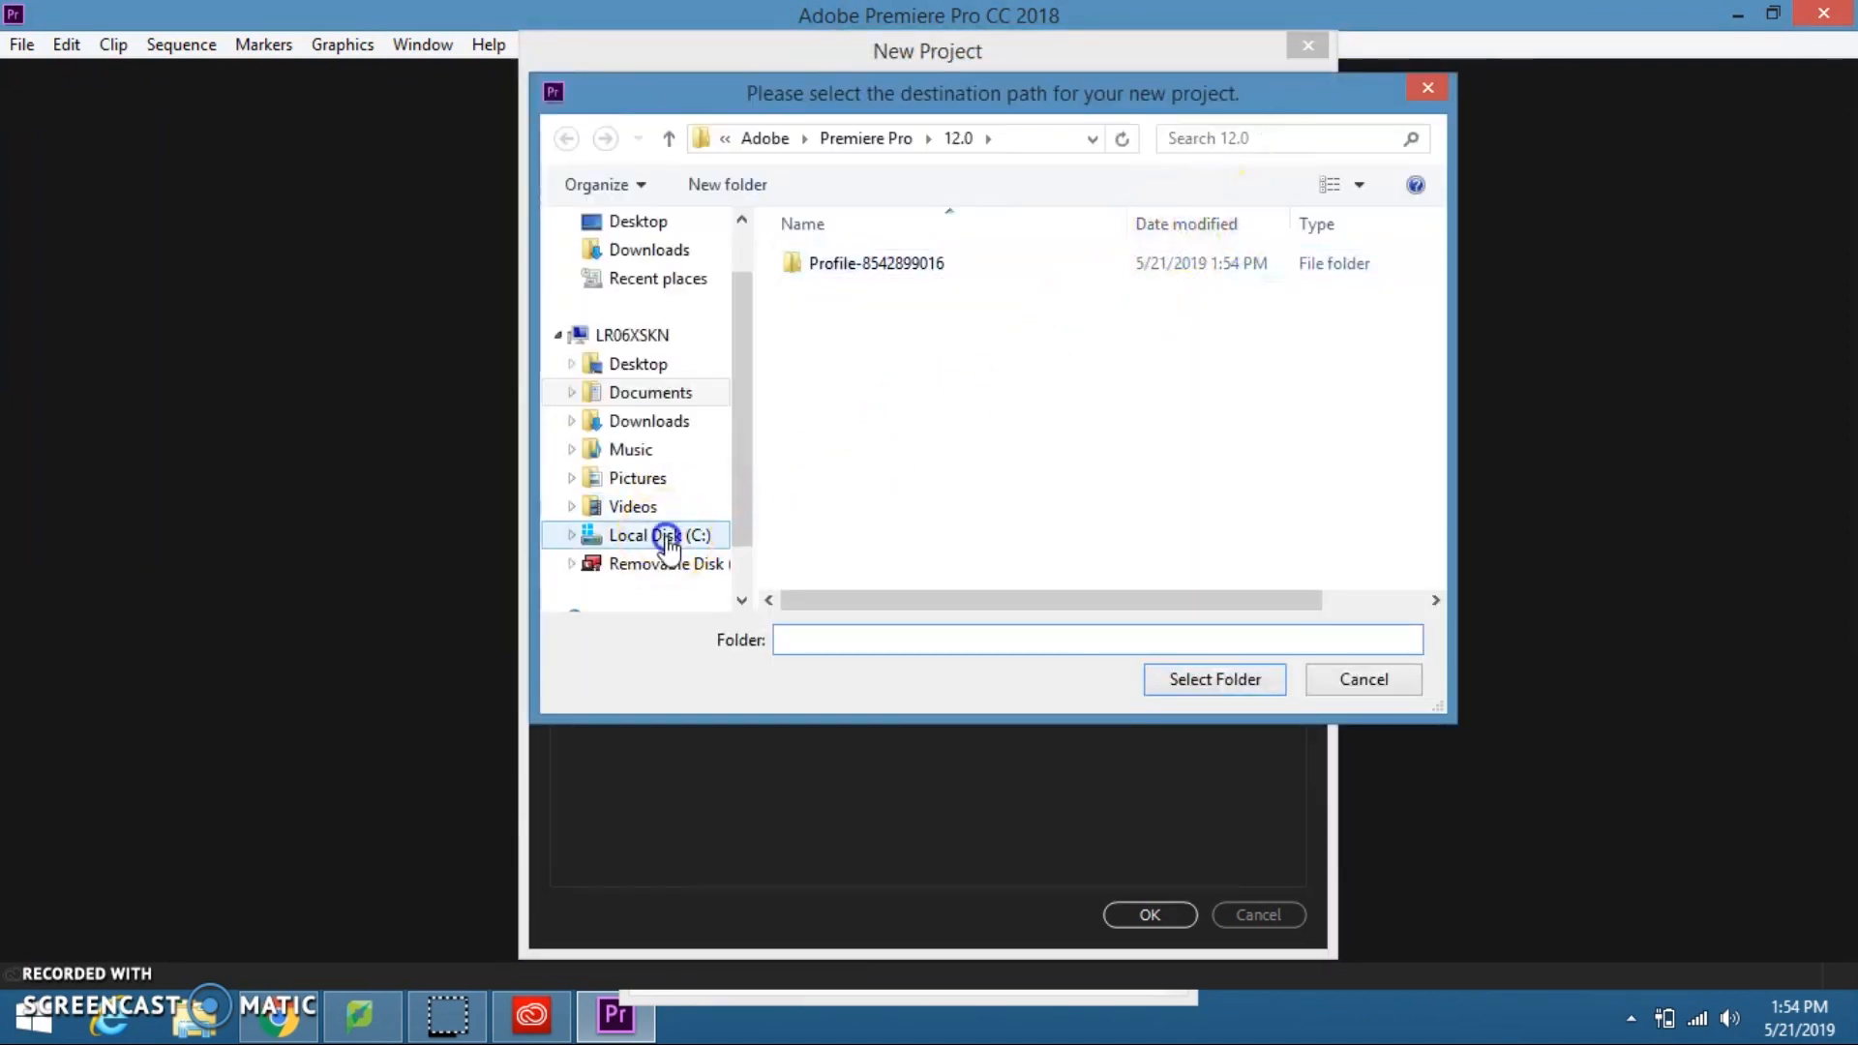
left_click(620, 535)
double_click(958, 520)
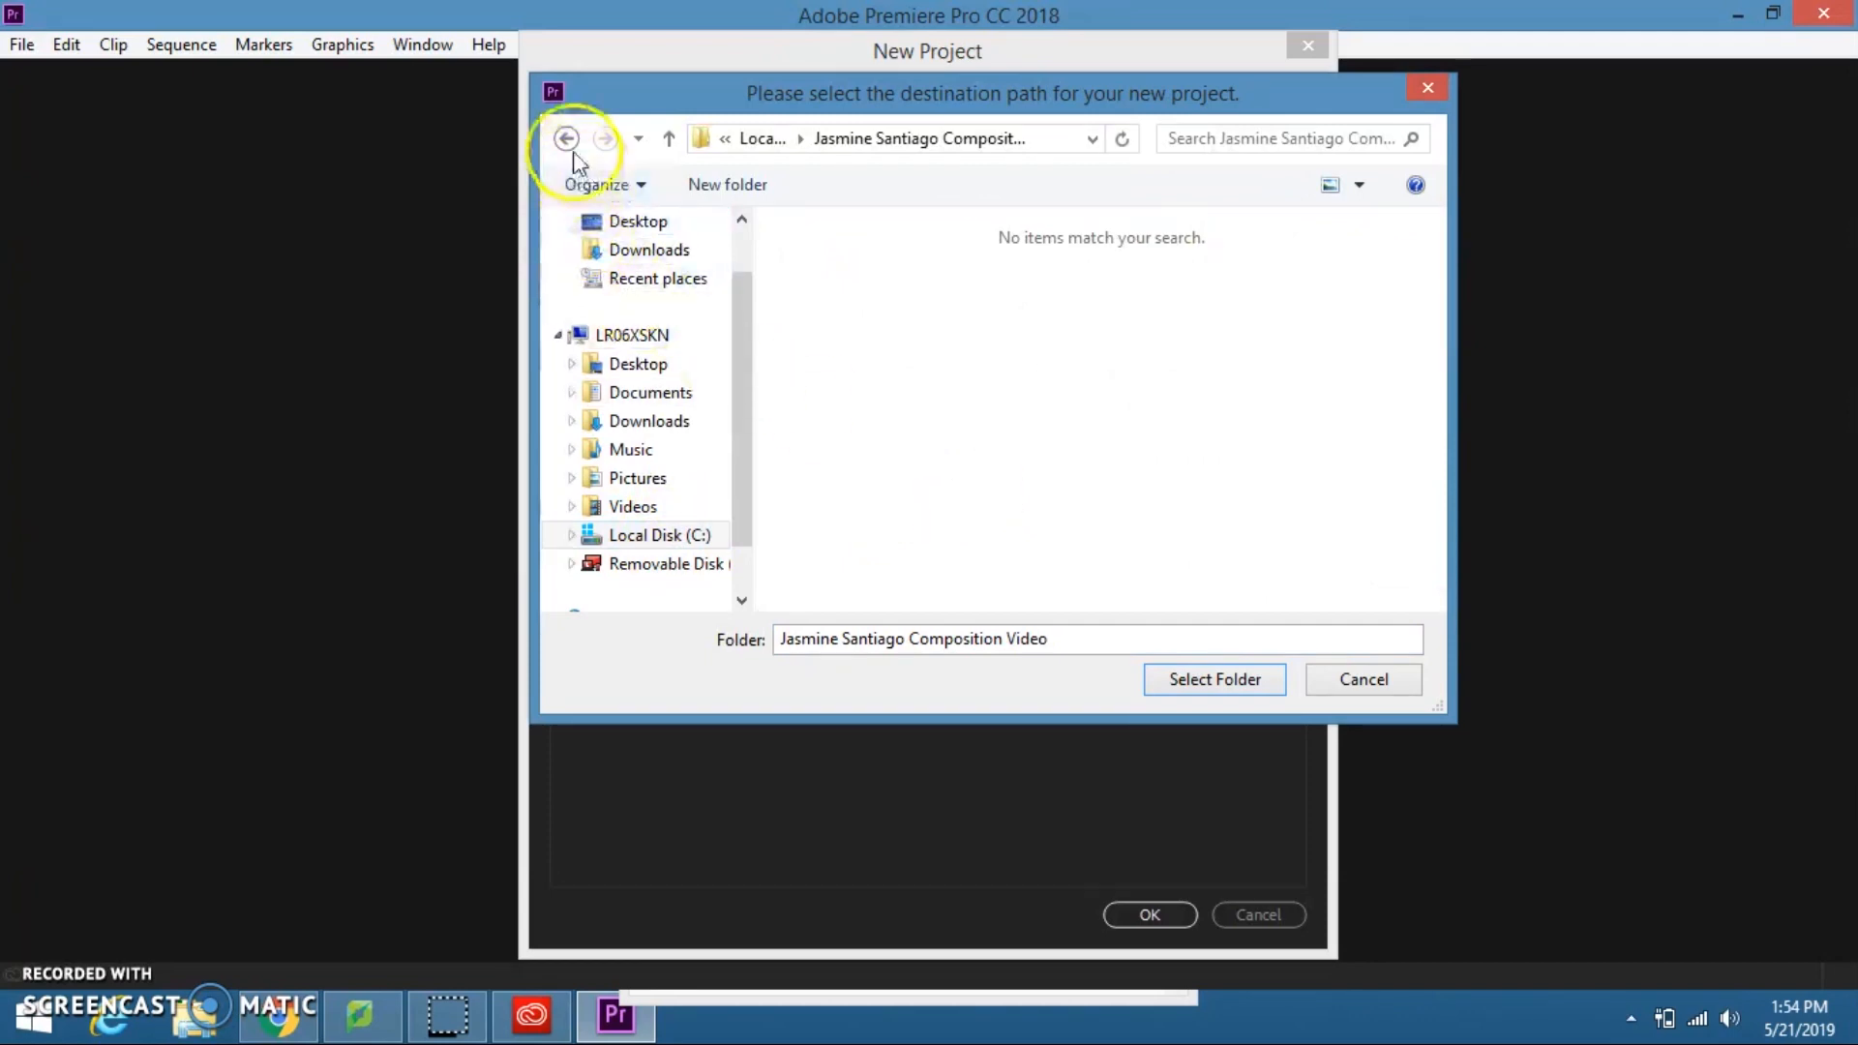
left_click(1177, 681)
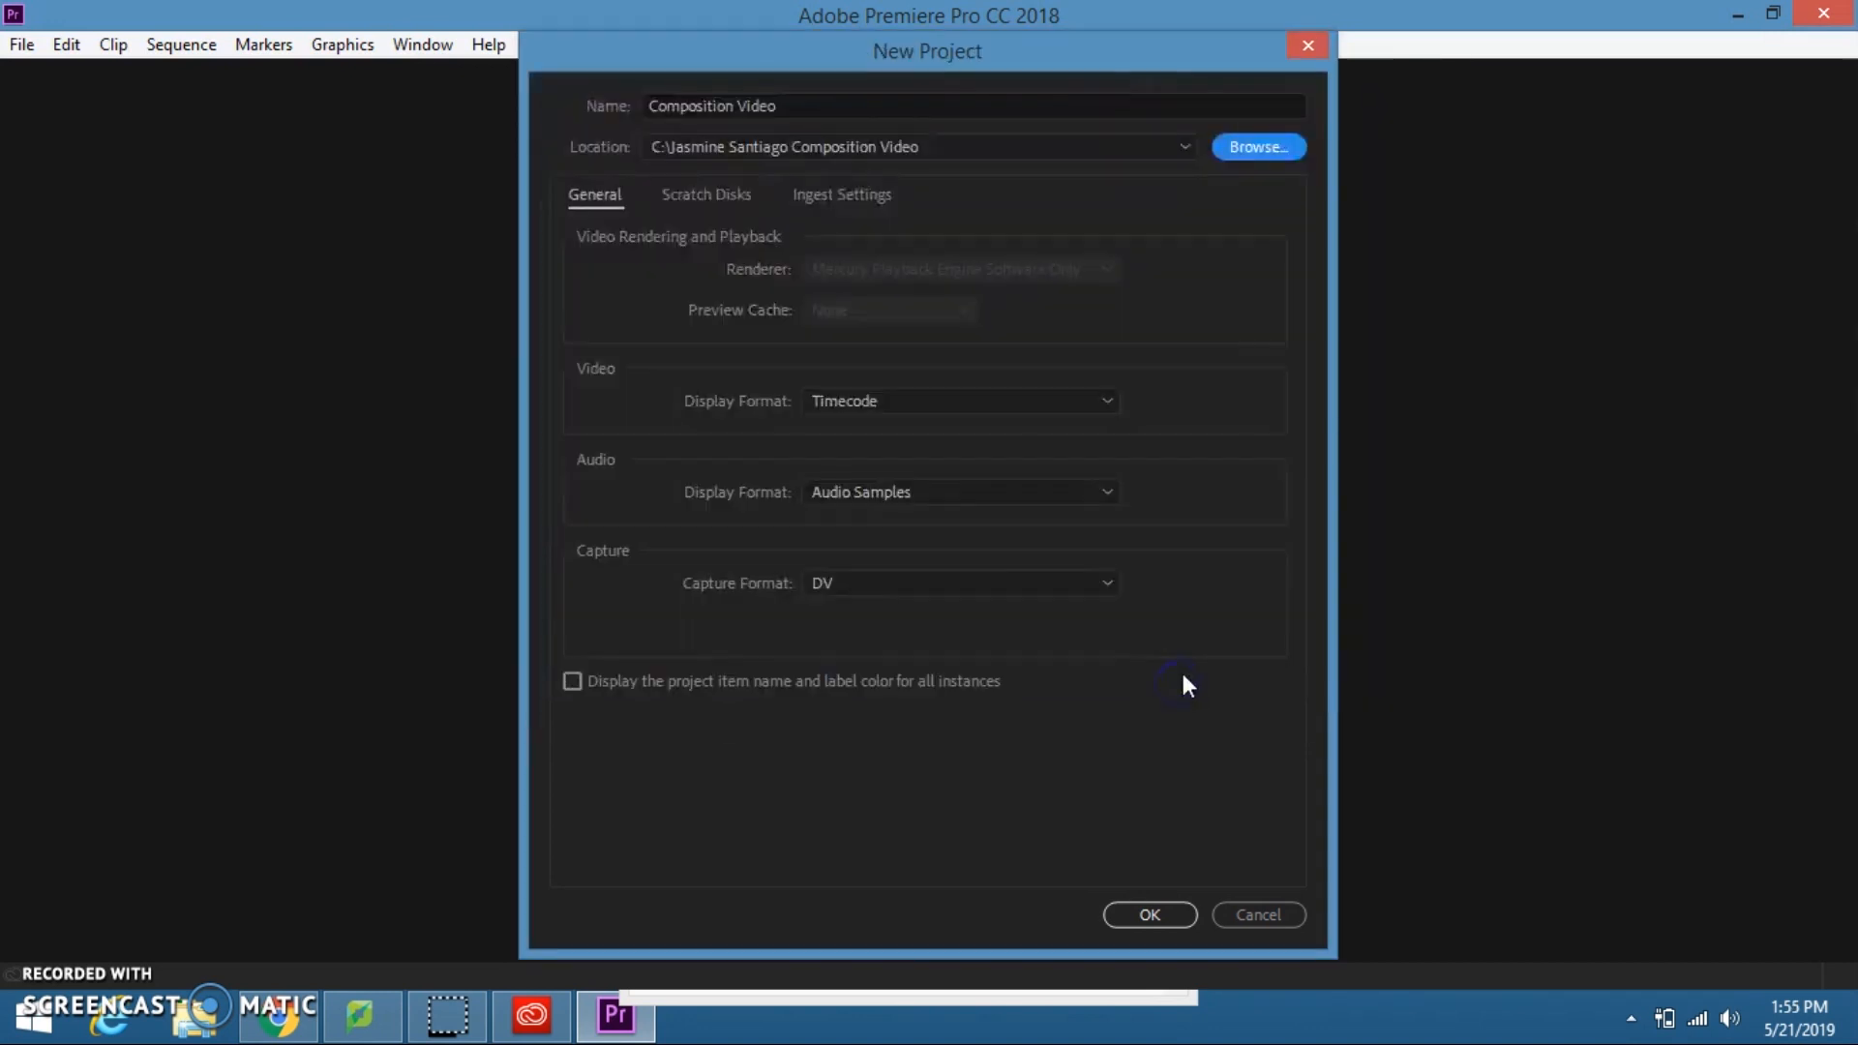
left_click(1172, 912)
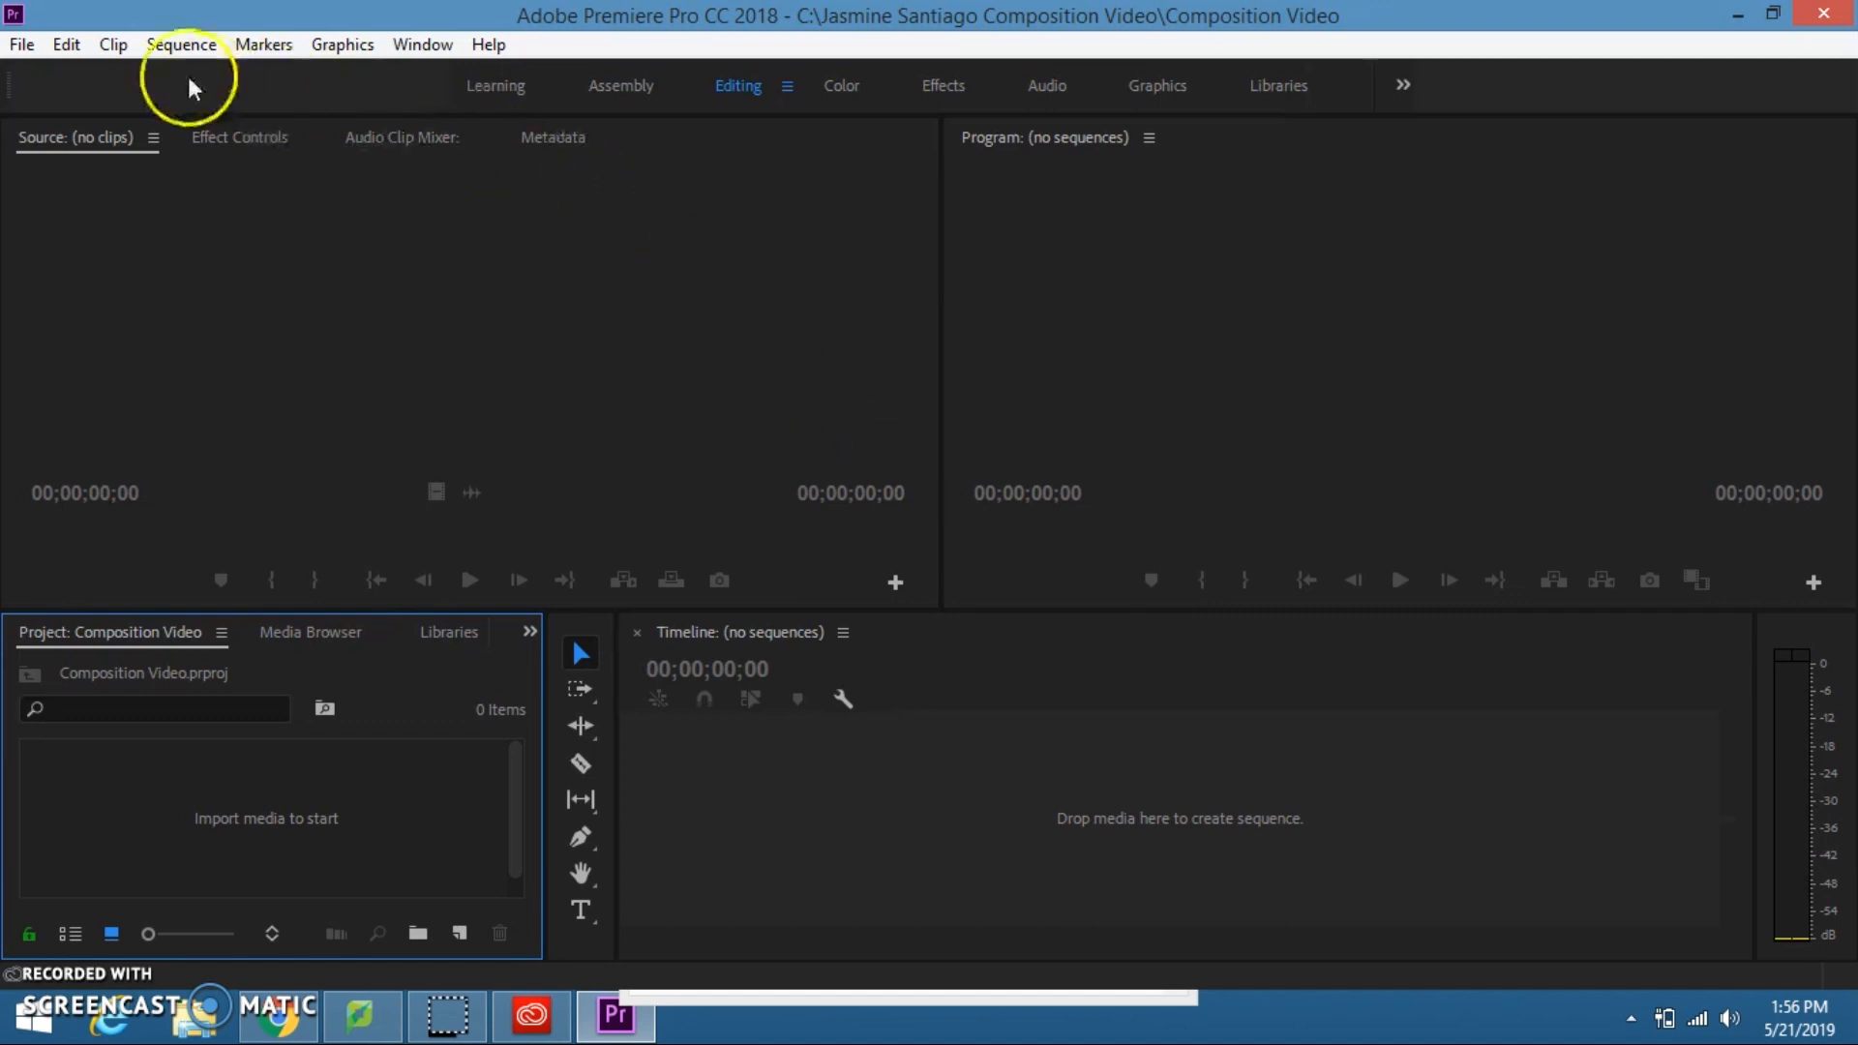
Step: Create a new sequence using the XDCAM EX 1080p30 (HQ) preset from the XDCAM EX 1080p group
left_click(21, 44)
mouse_move(107, 78)
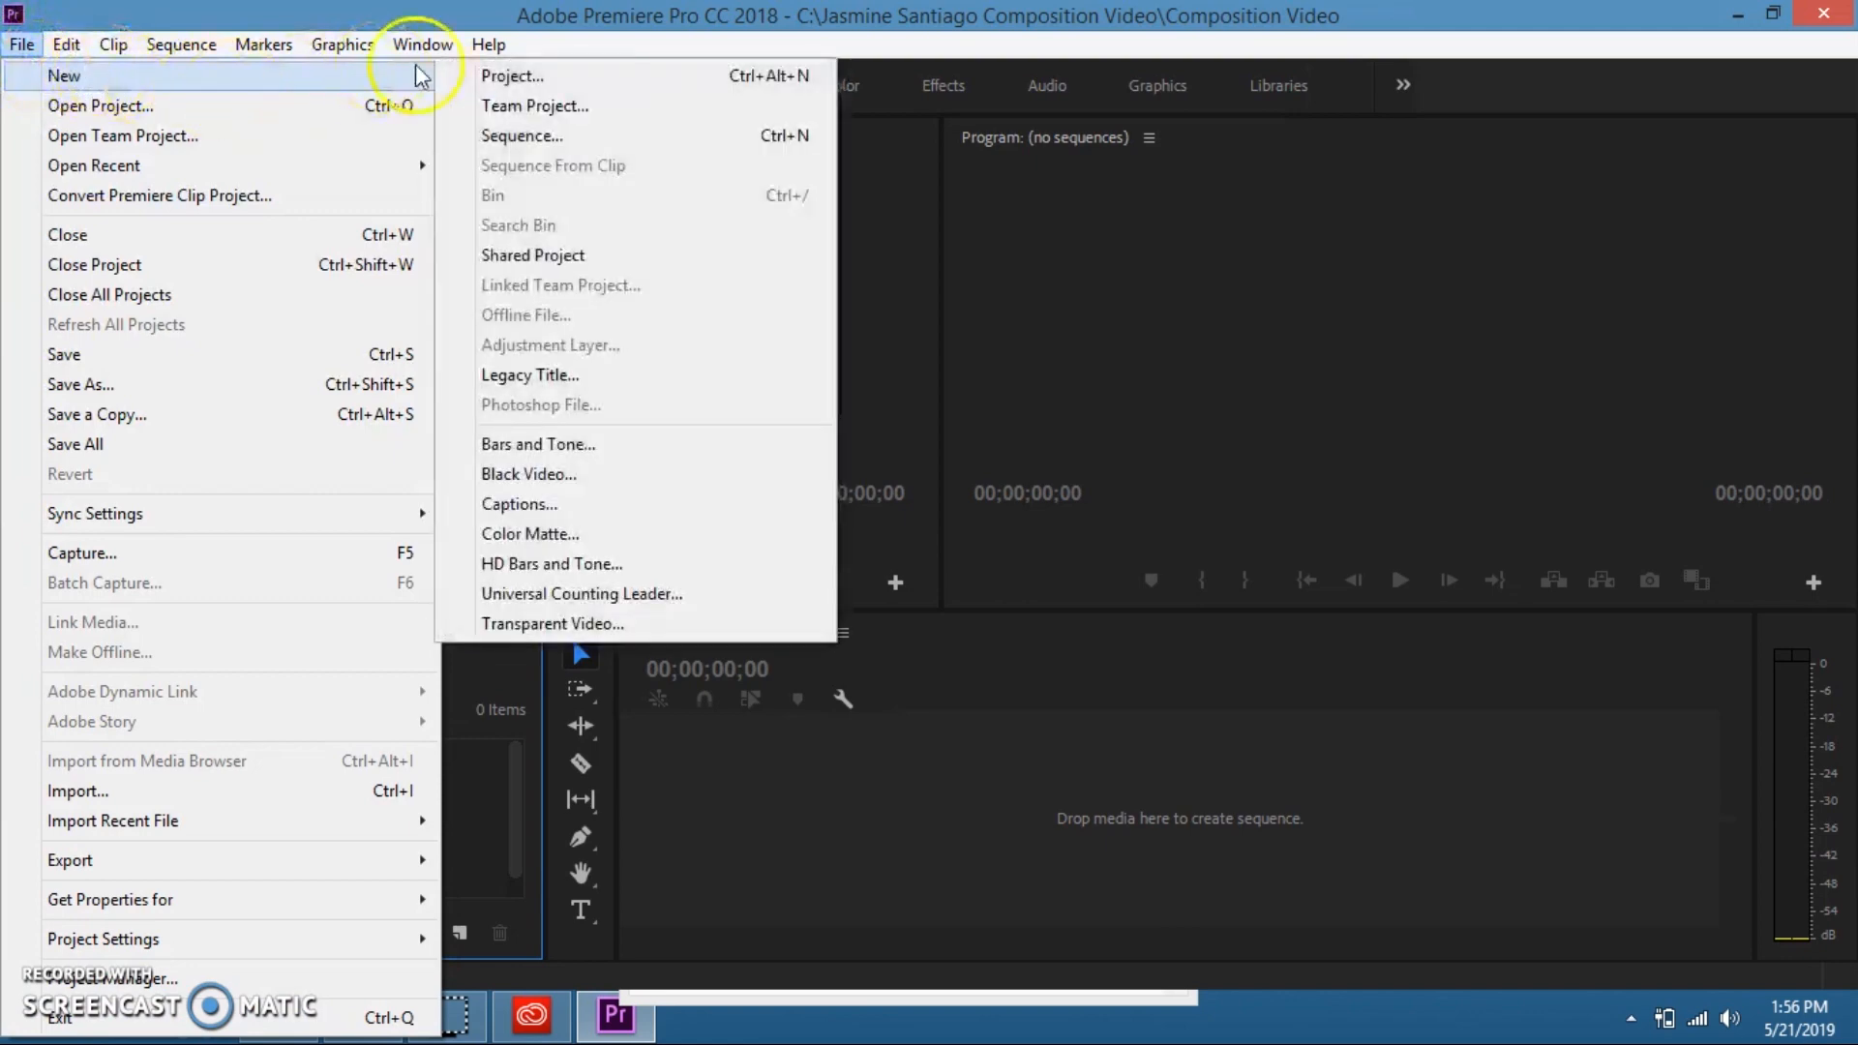
left_click(542, 134)
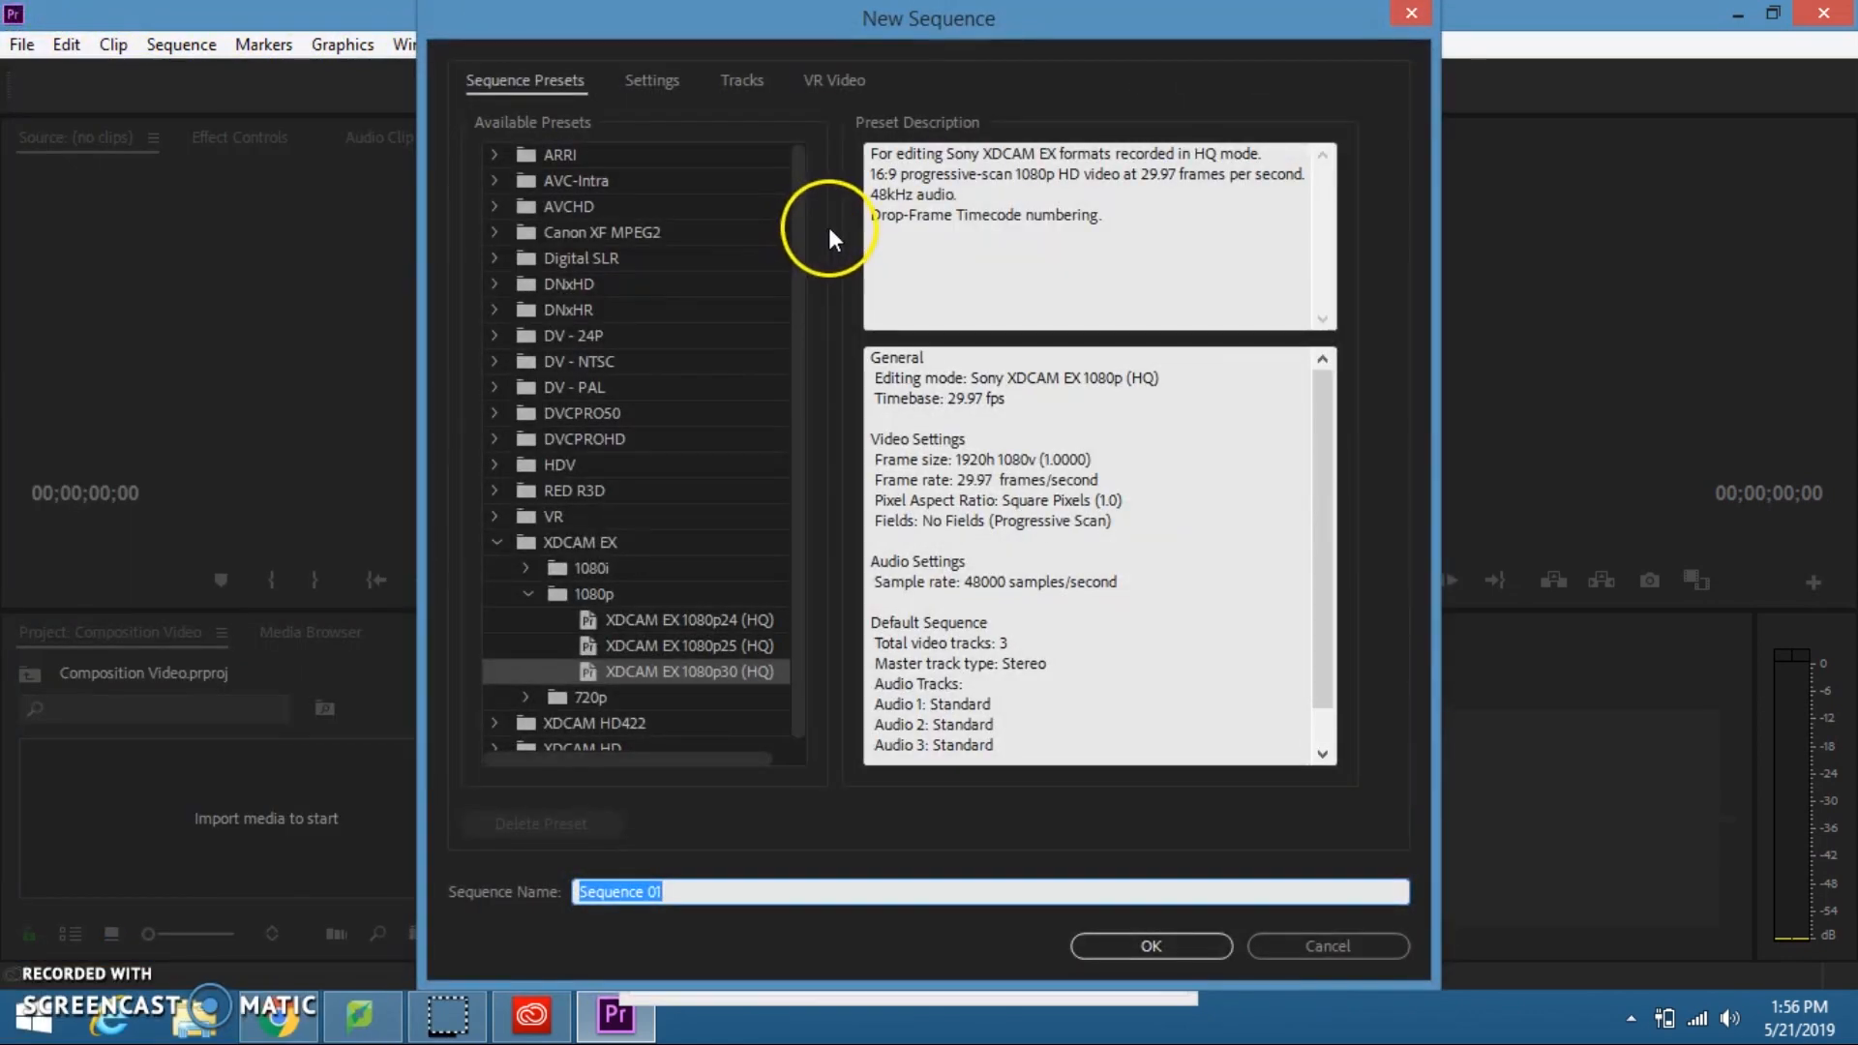
left_click(600, 542)
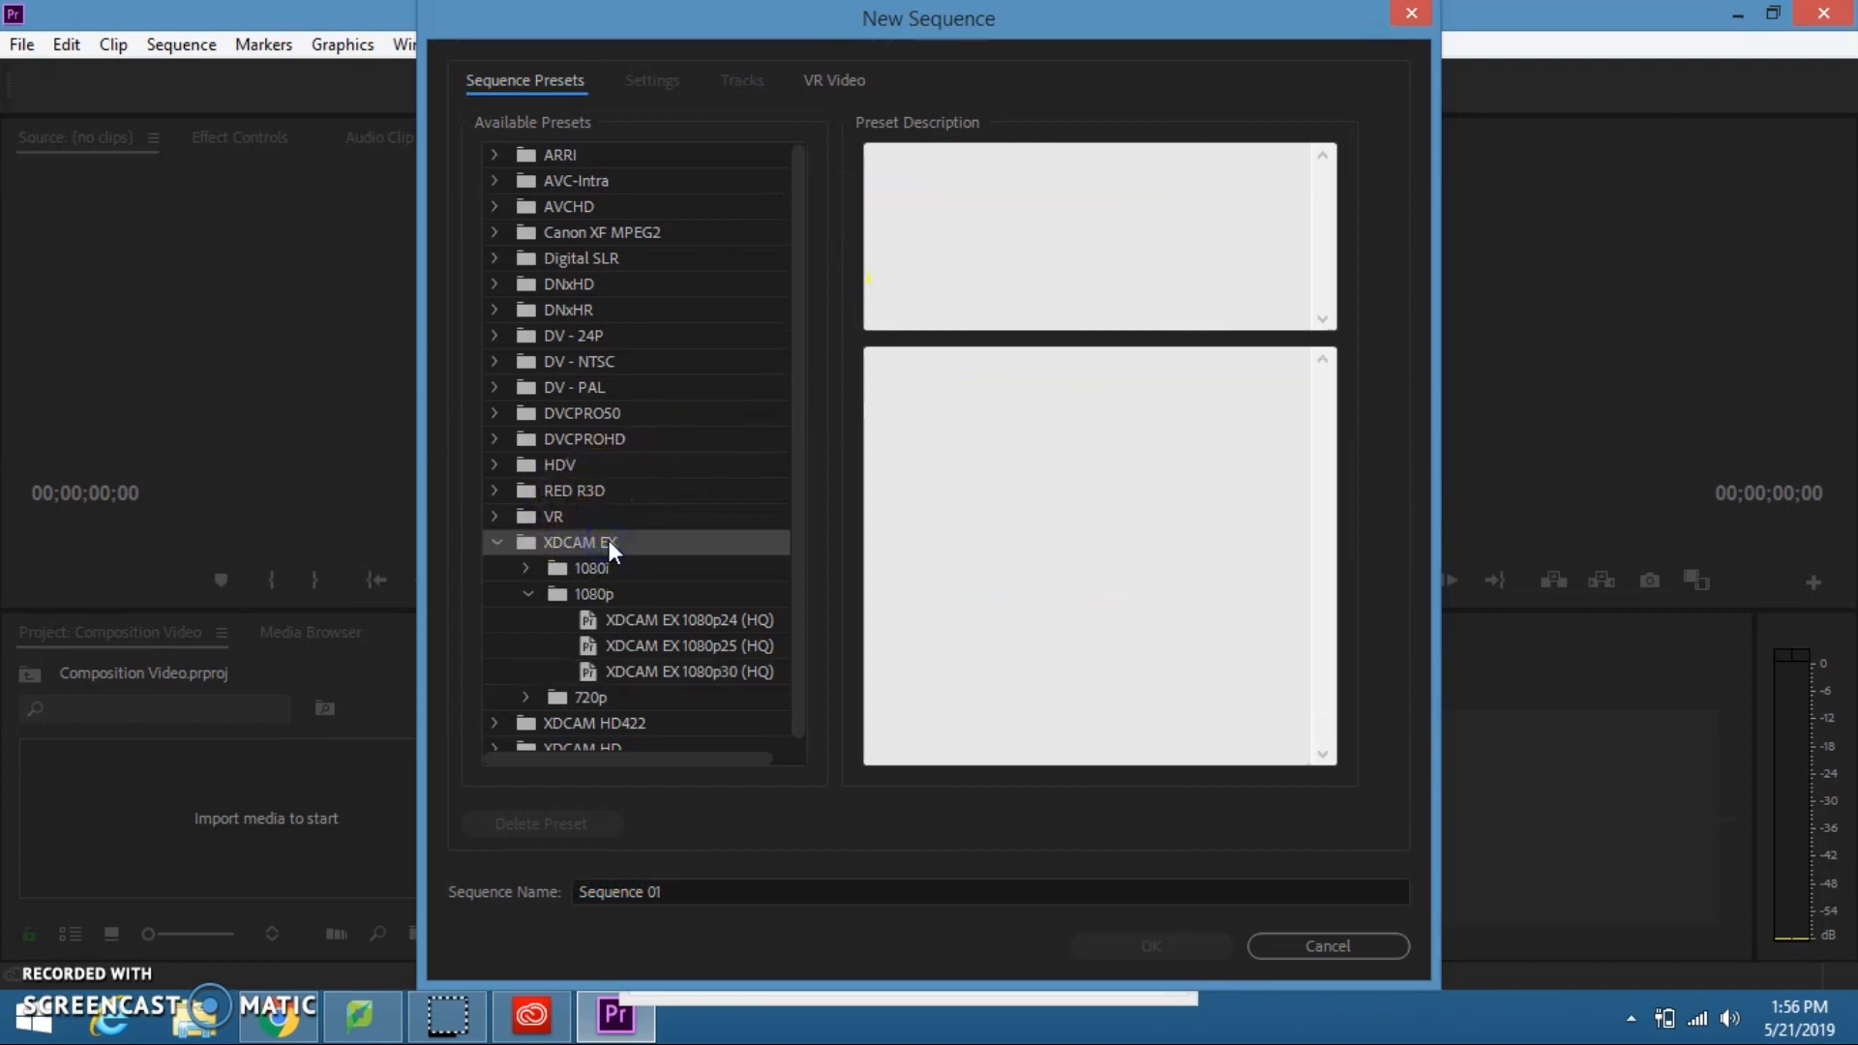
left_click(625, 590)
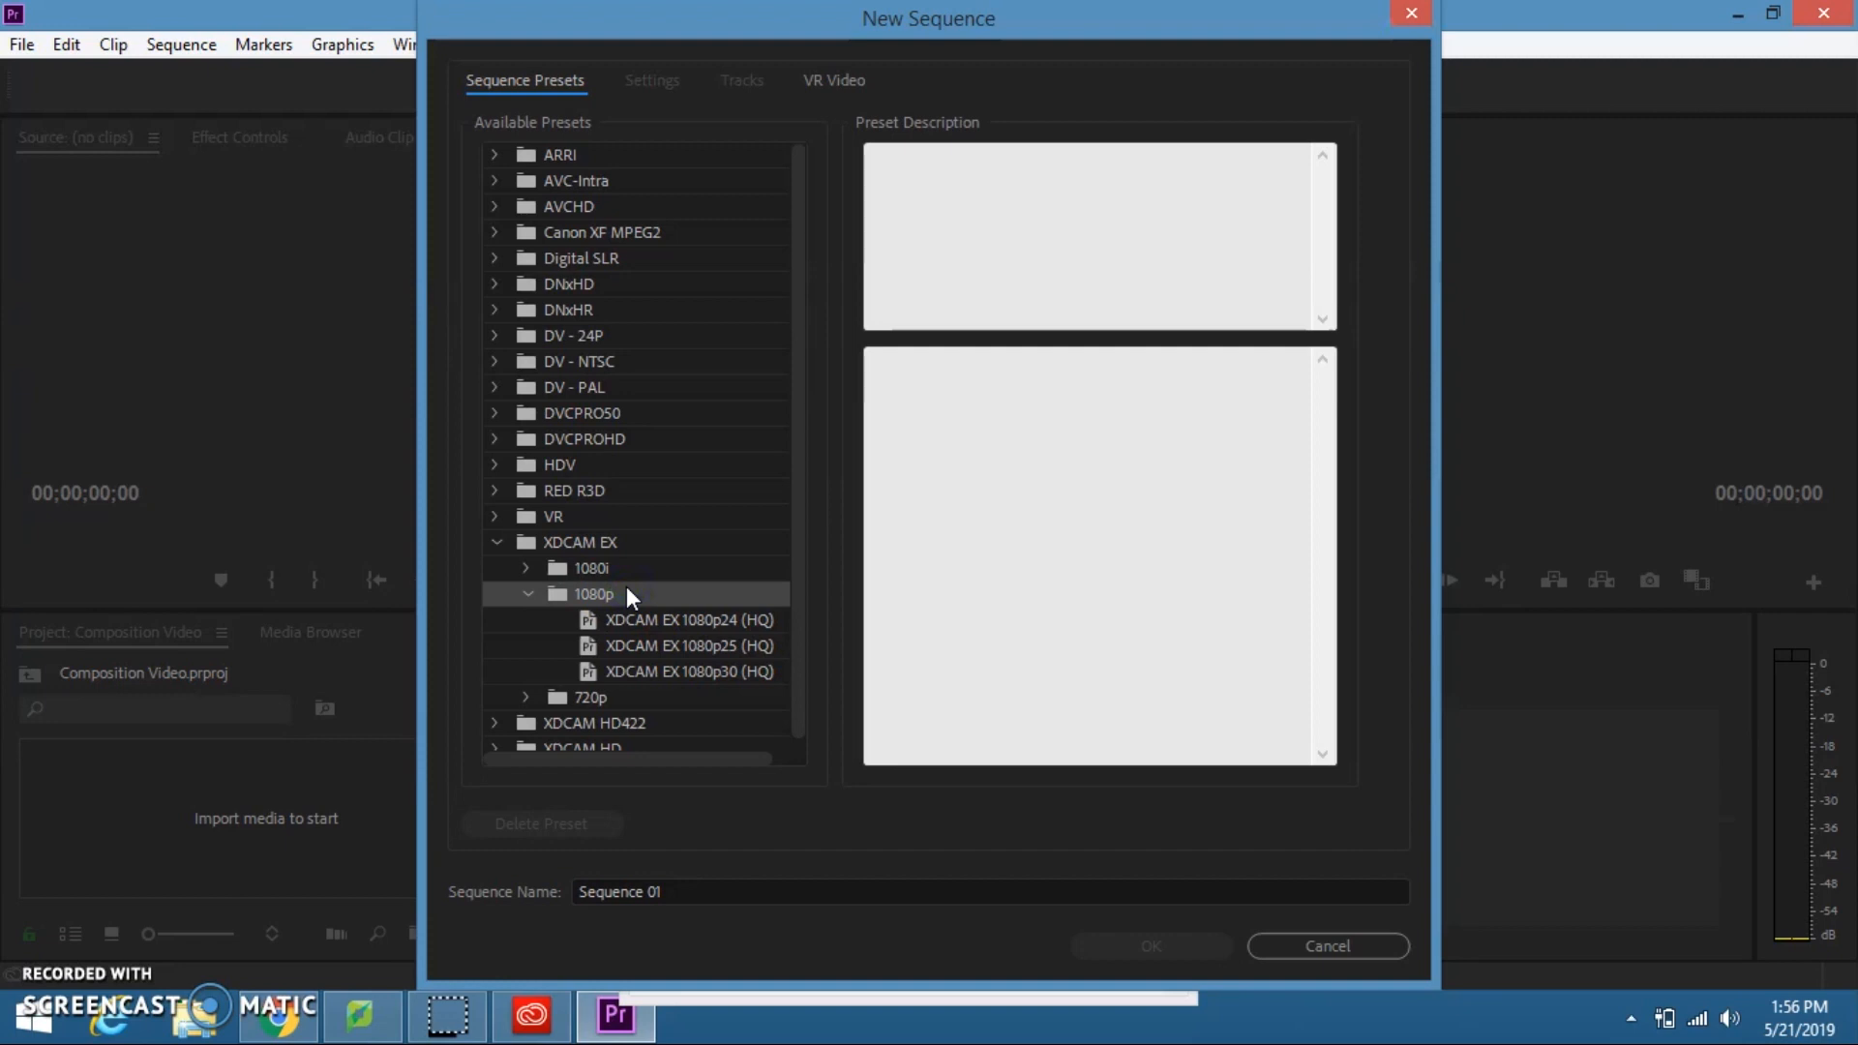
left_click(669, 671)
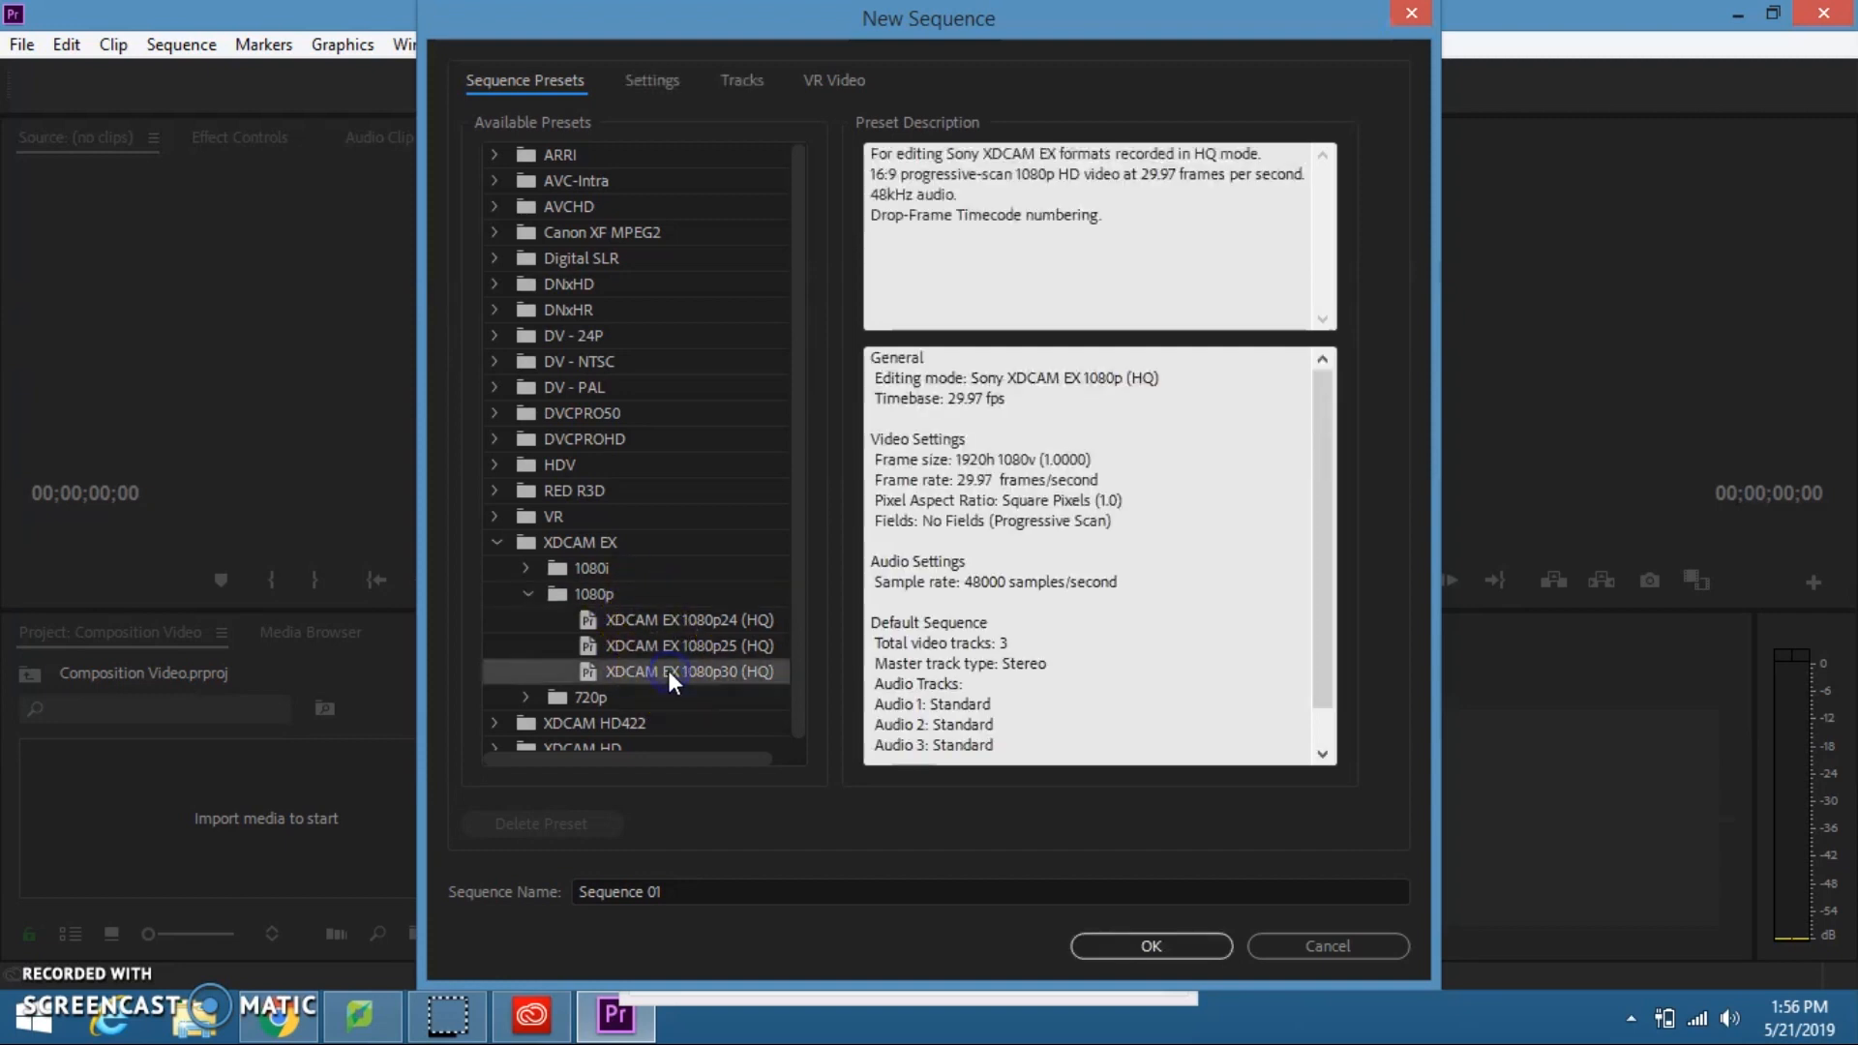
left_click(1124, 954)
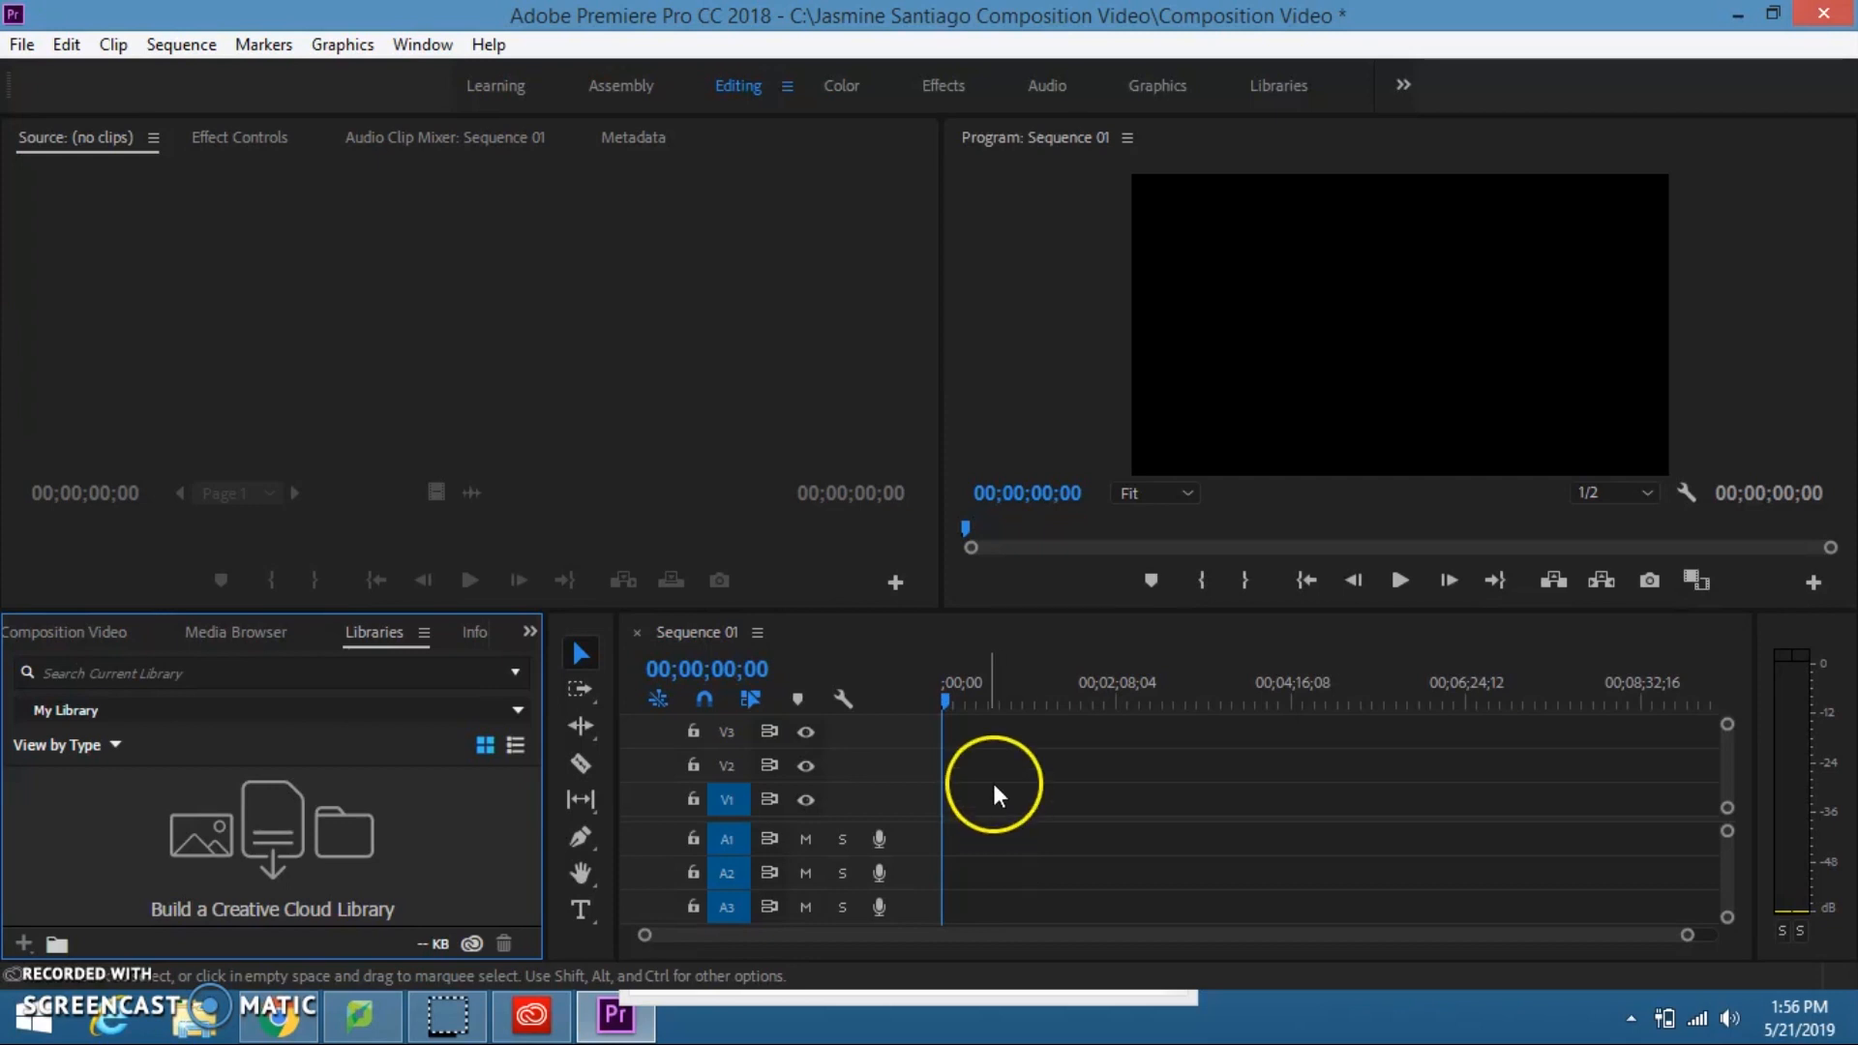
Step: Import the video clips HDV_0007 through HDV_0034 from the student's Composition Video folder into the project
left_click(87, 629)
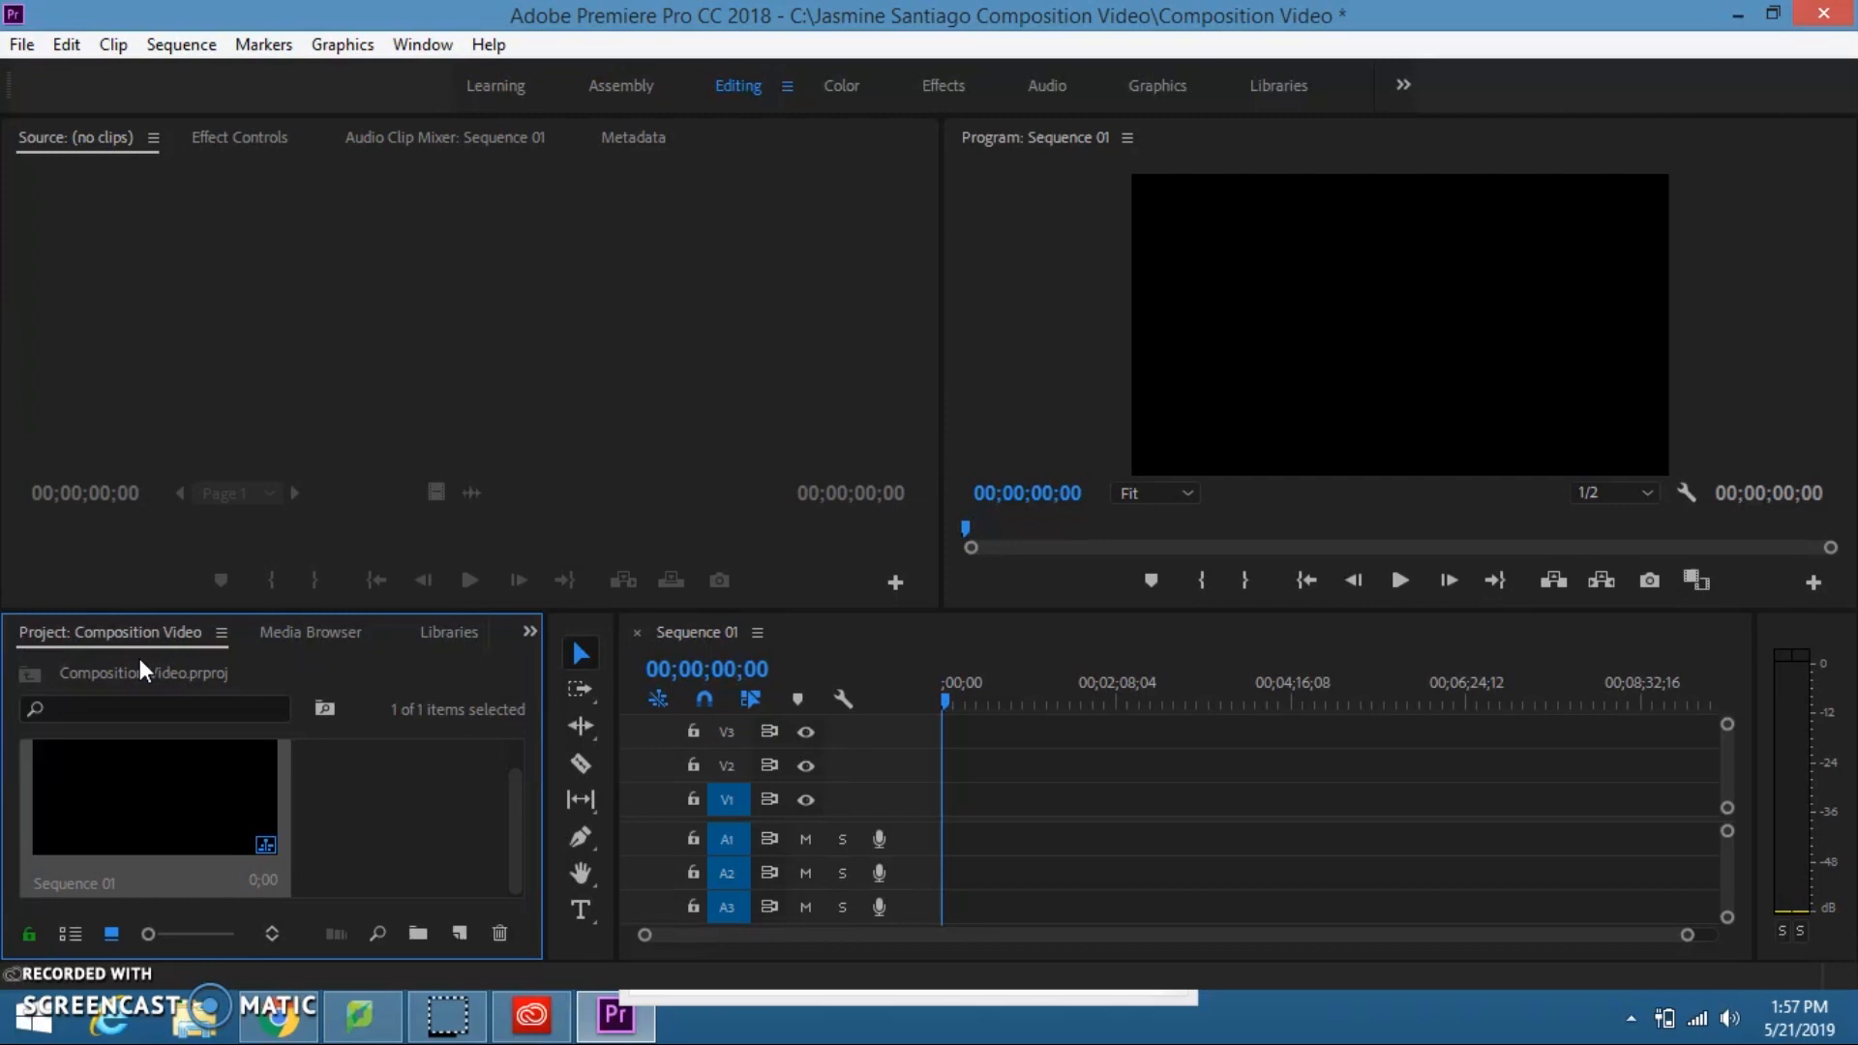
left_click(140, 666)
left_click(21, 45)
left_click(135, 799)
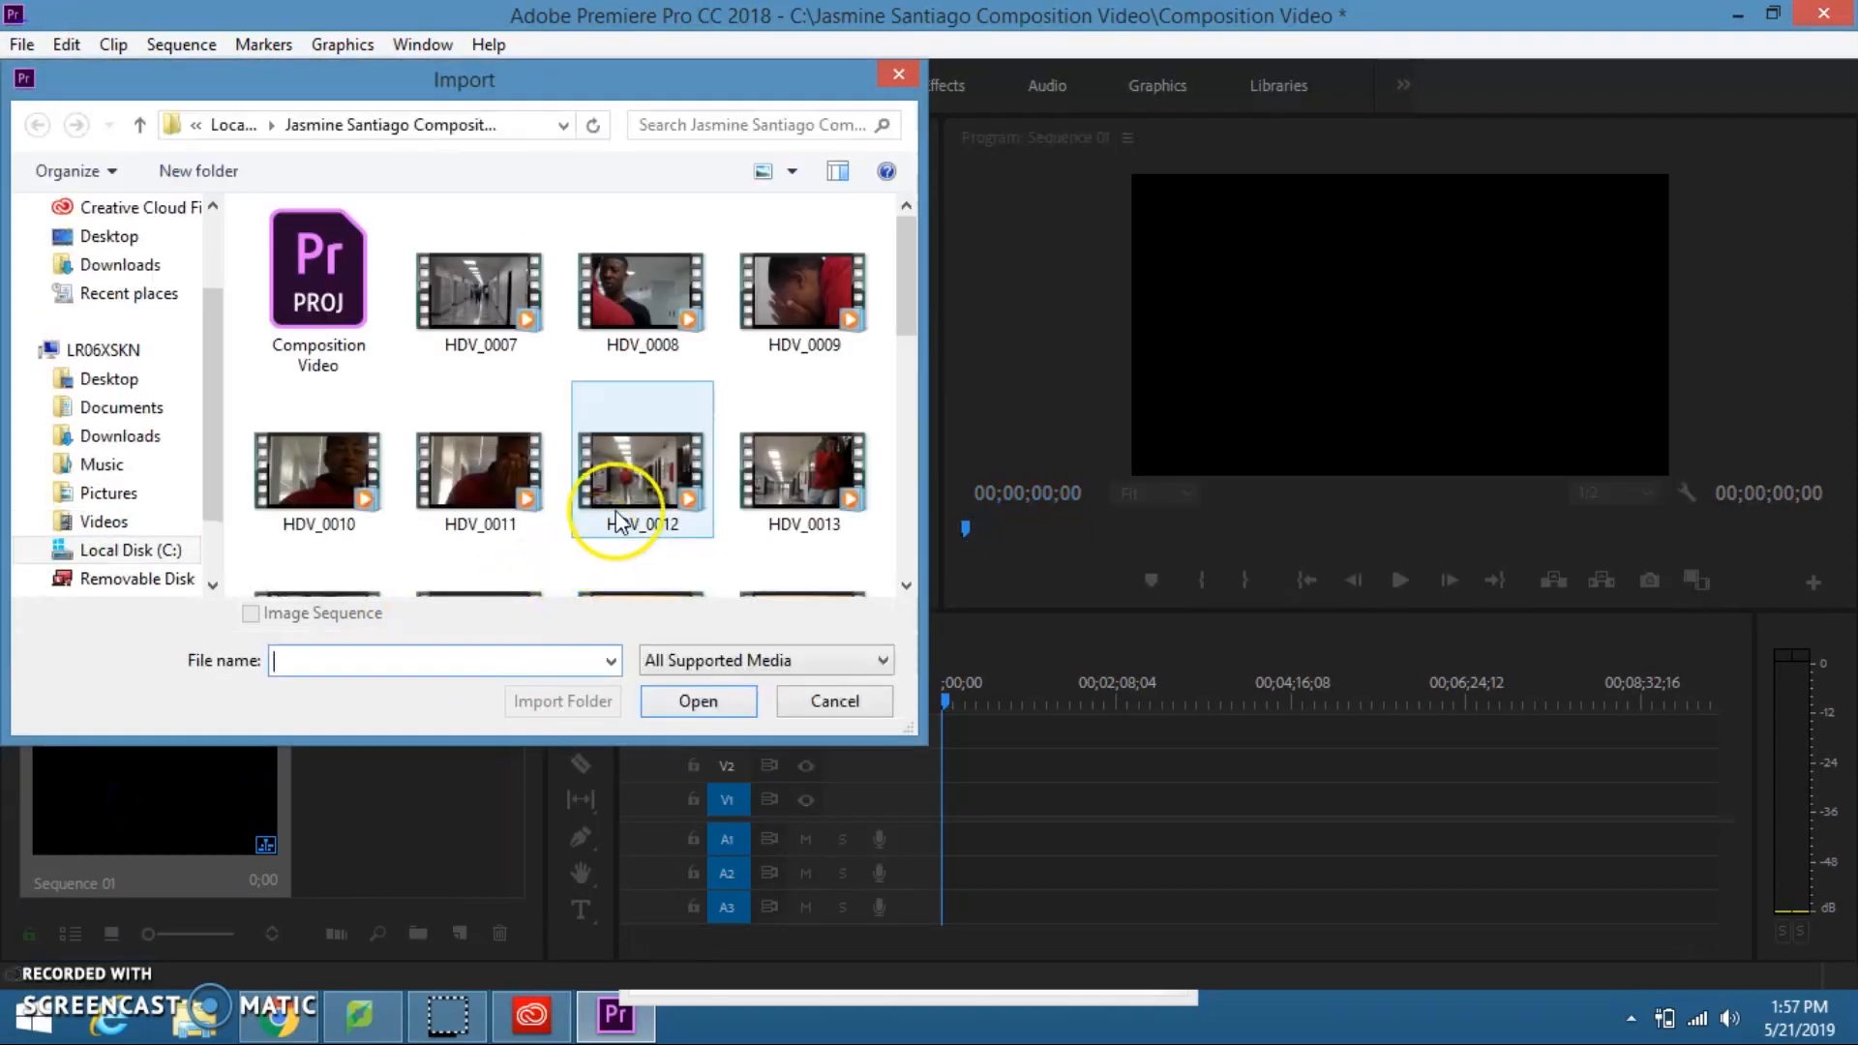
left_click(491, 334)
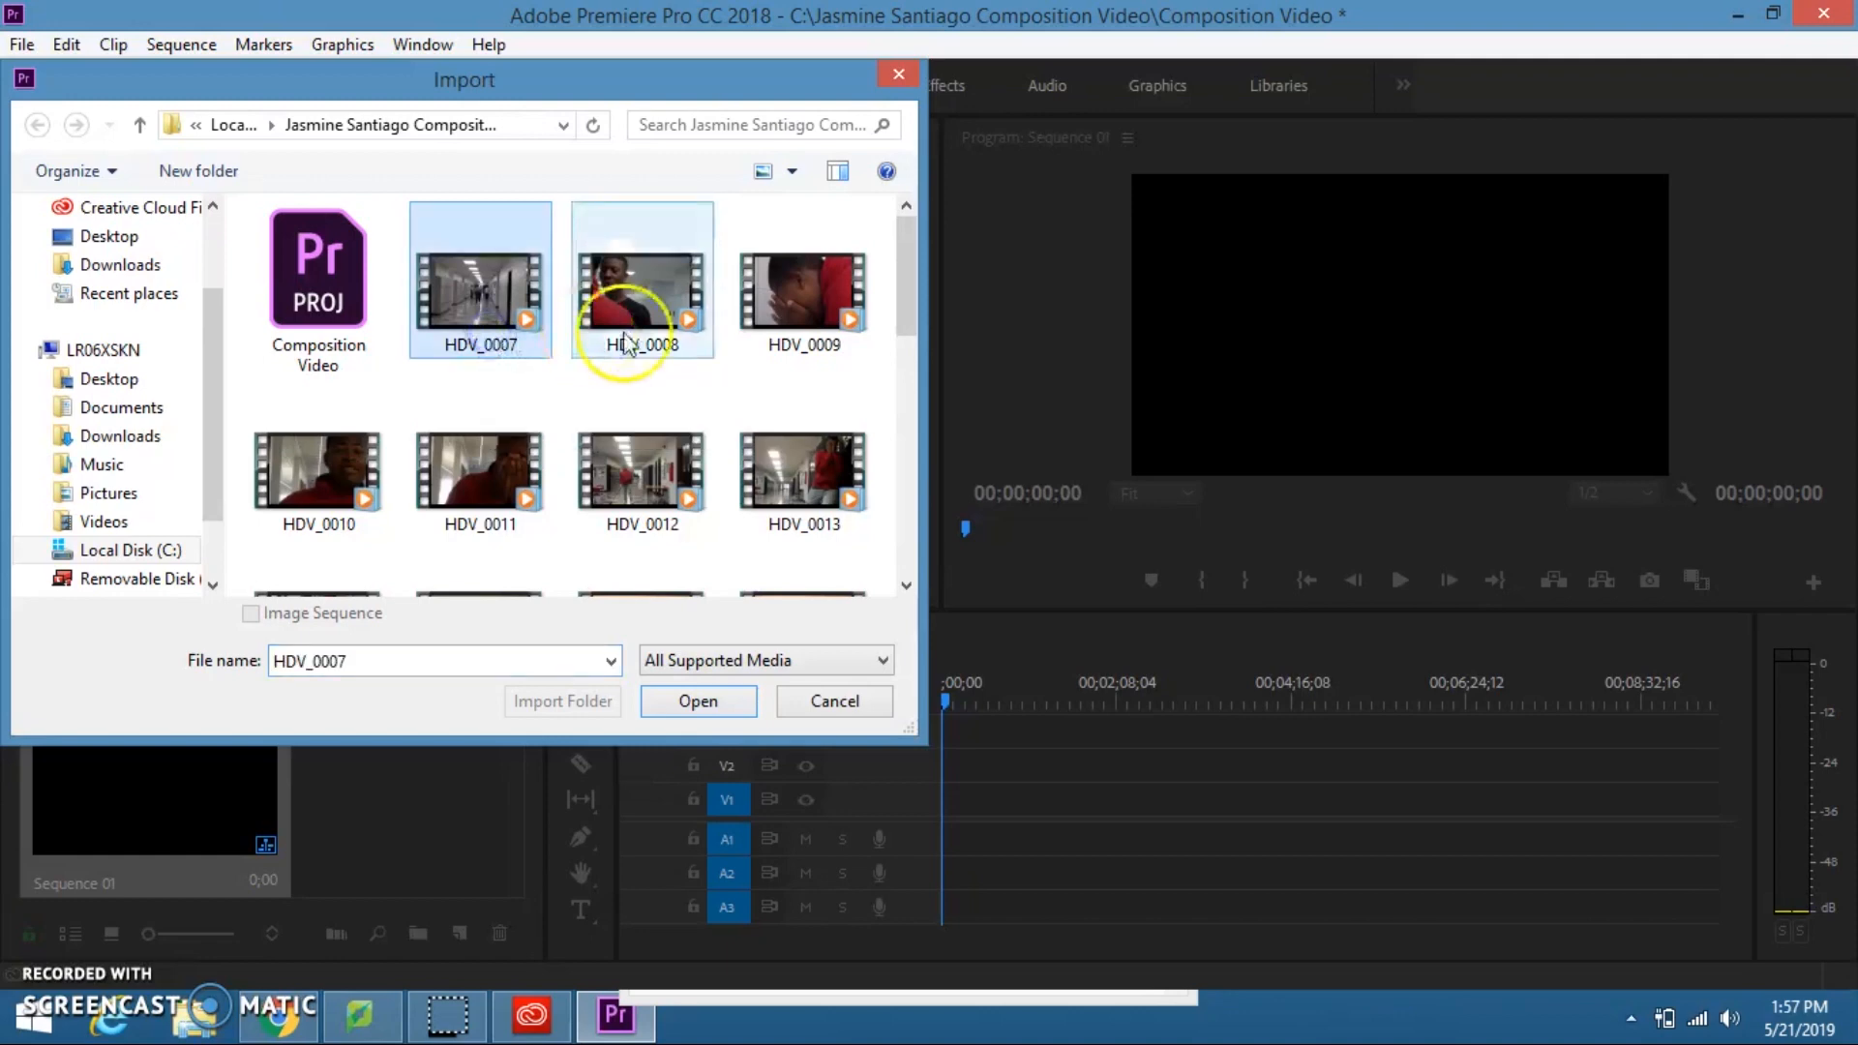
left_click_drag(917, 308, 933, 489)
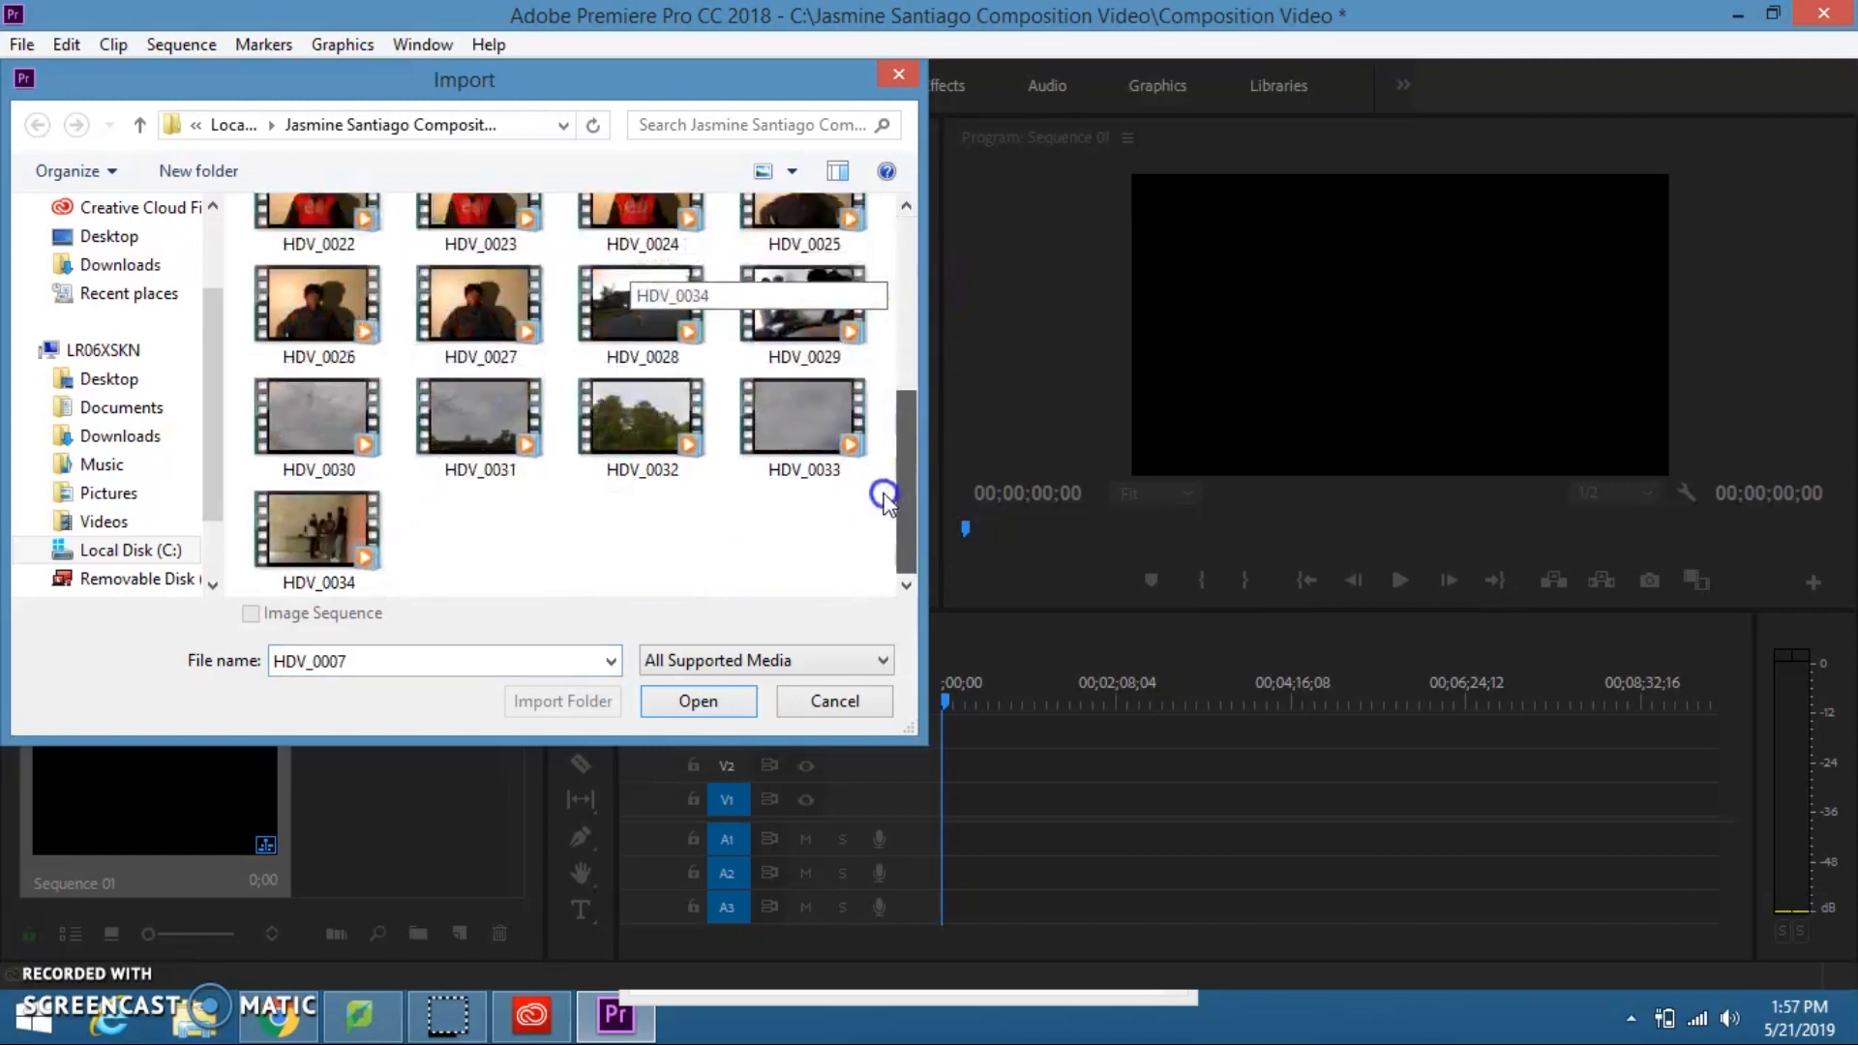
left_click(319, 530, "shift")
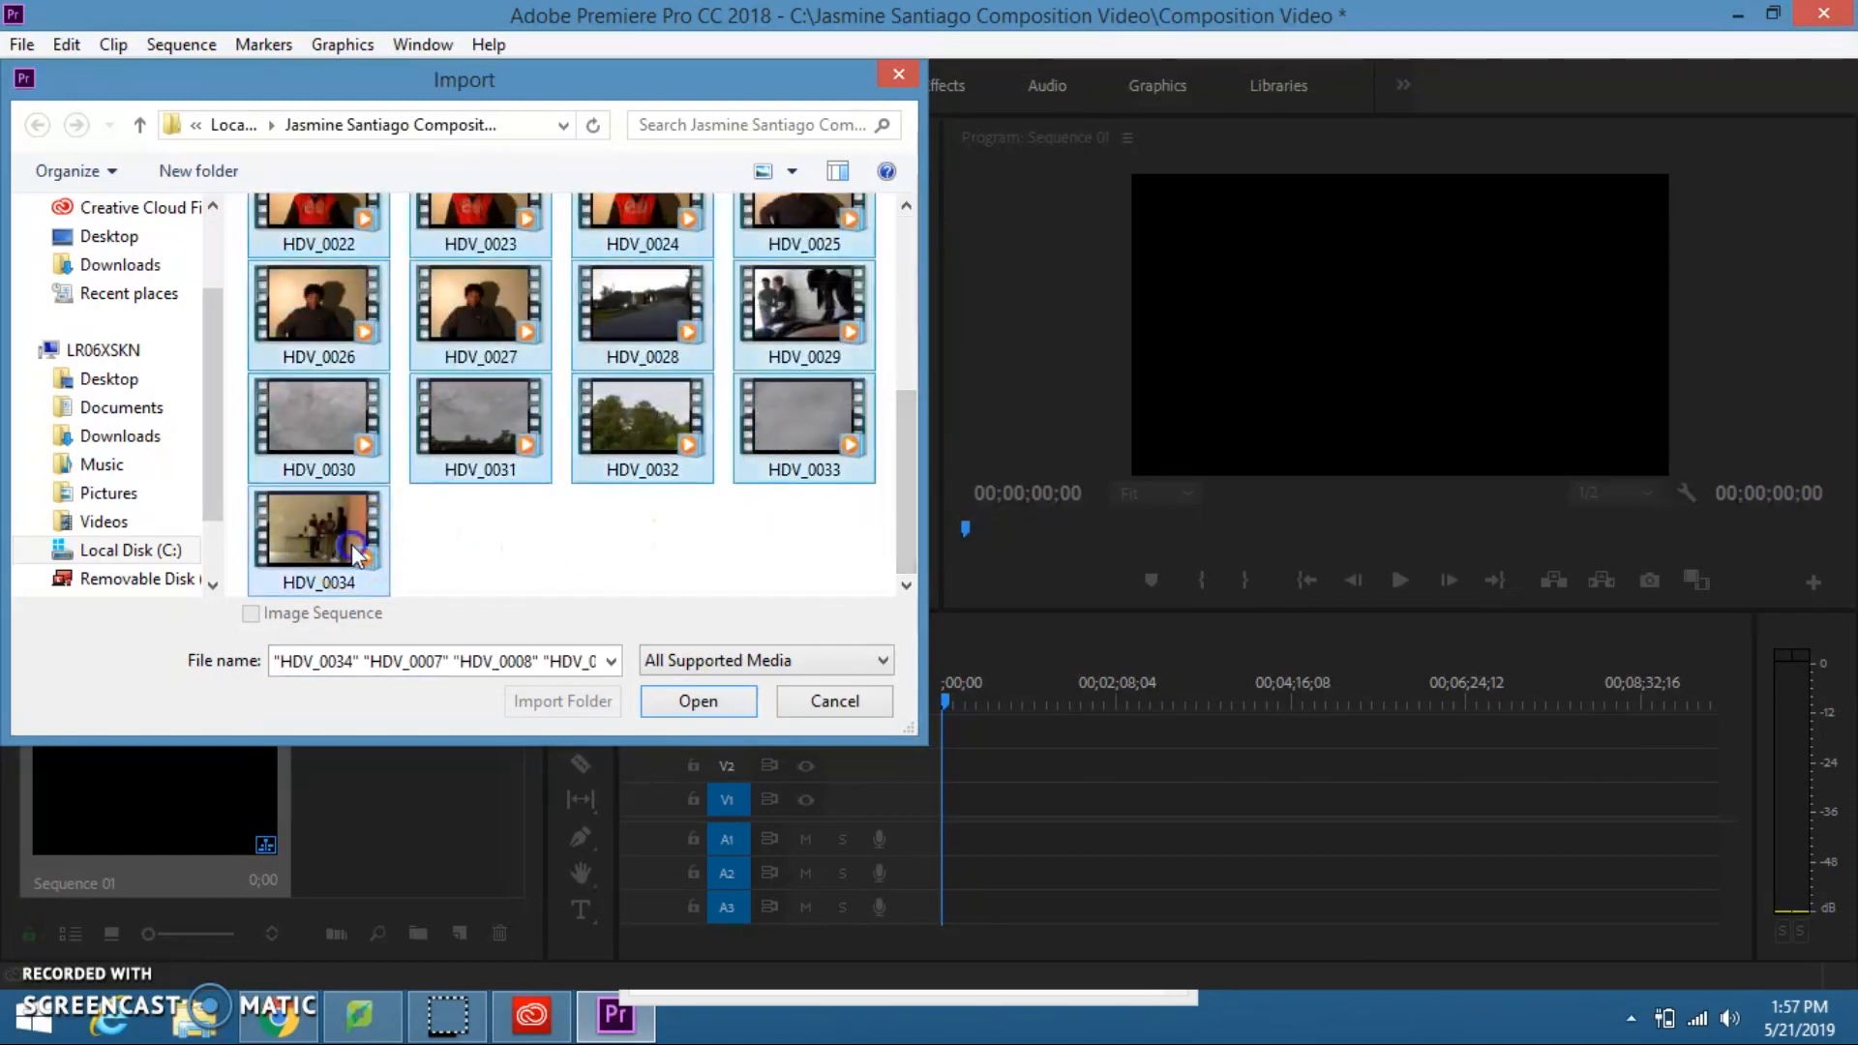
left_click(739, 706)
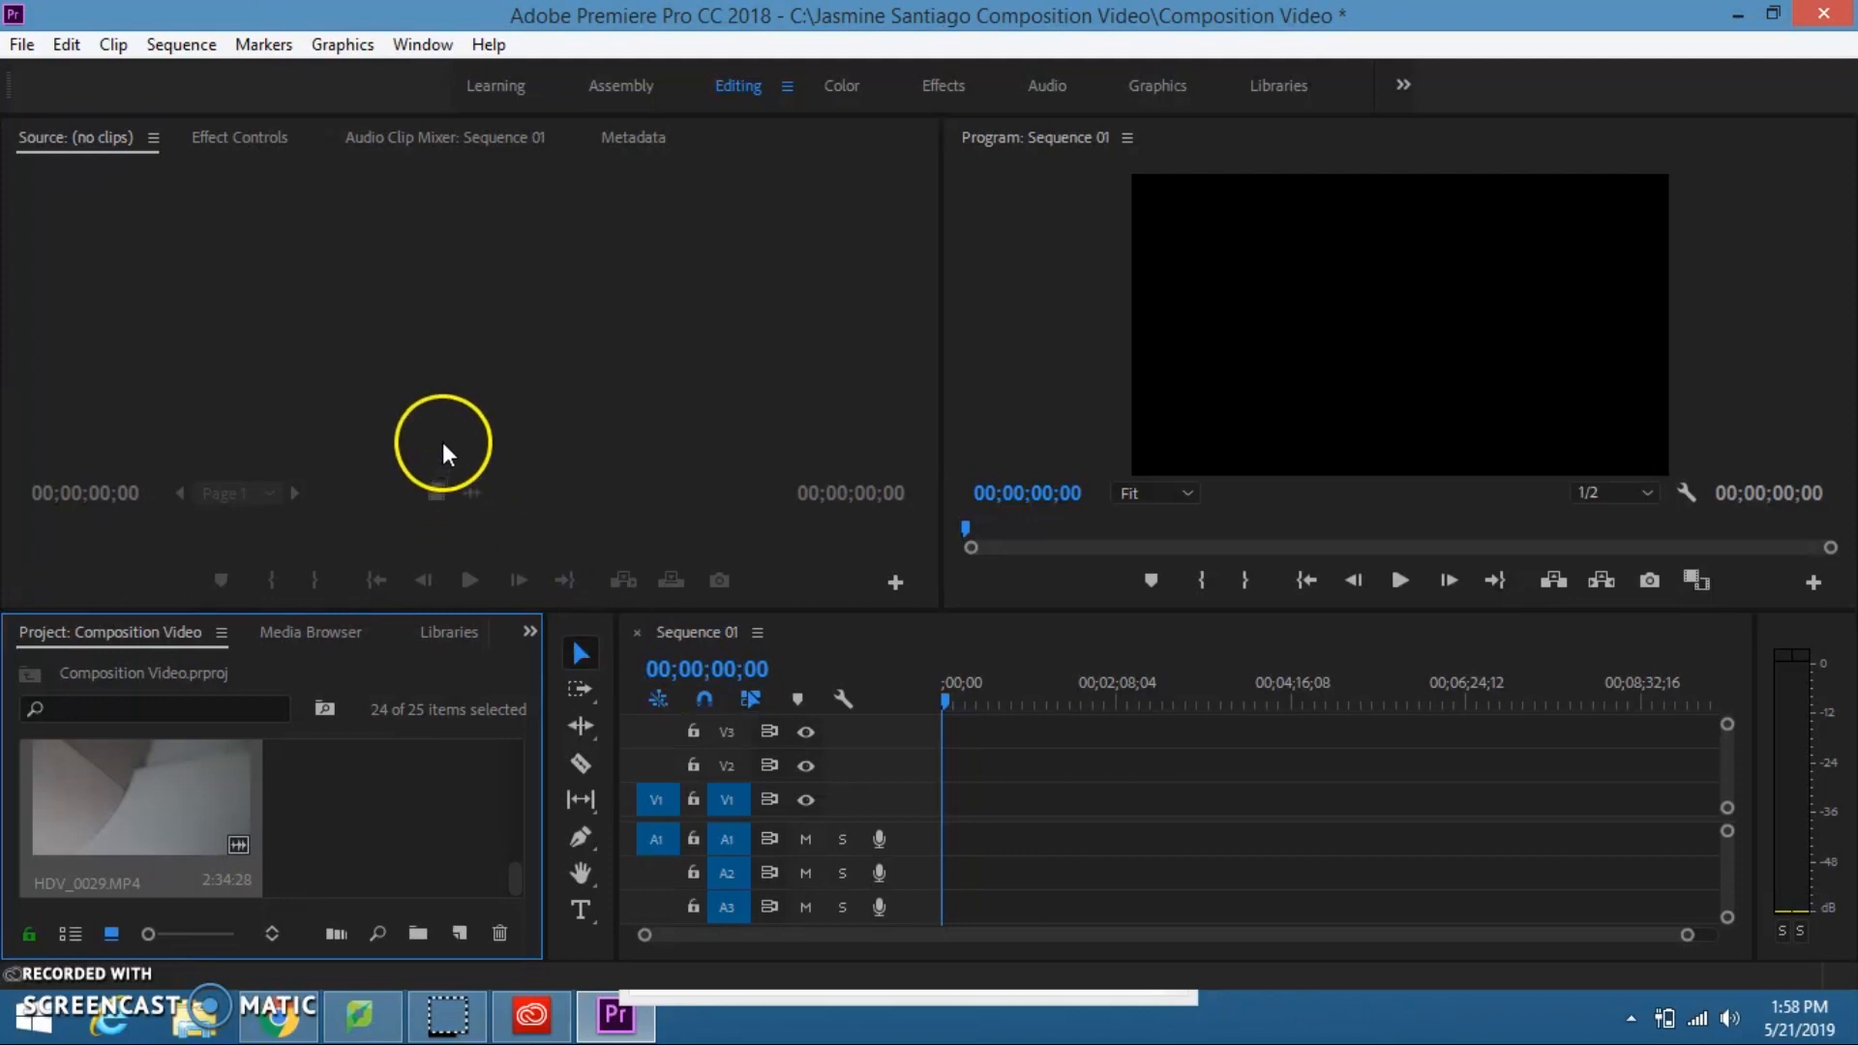
Step: Find the HDV_0032.MP4 tree clip among the imported project media and load it into the Source monitor
left_click(507, 397)
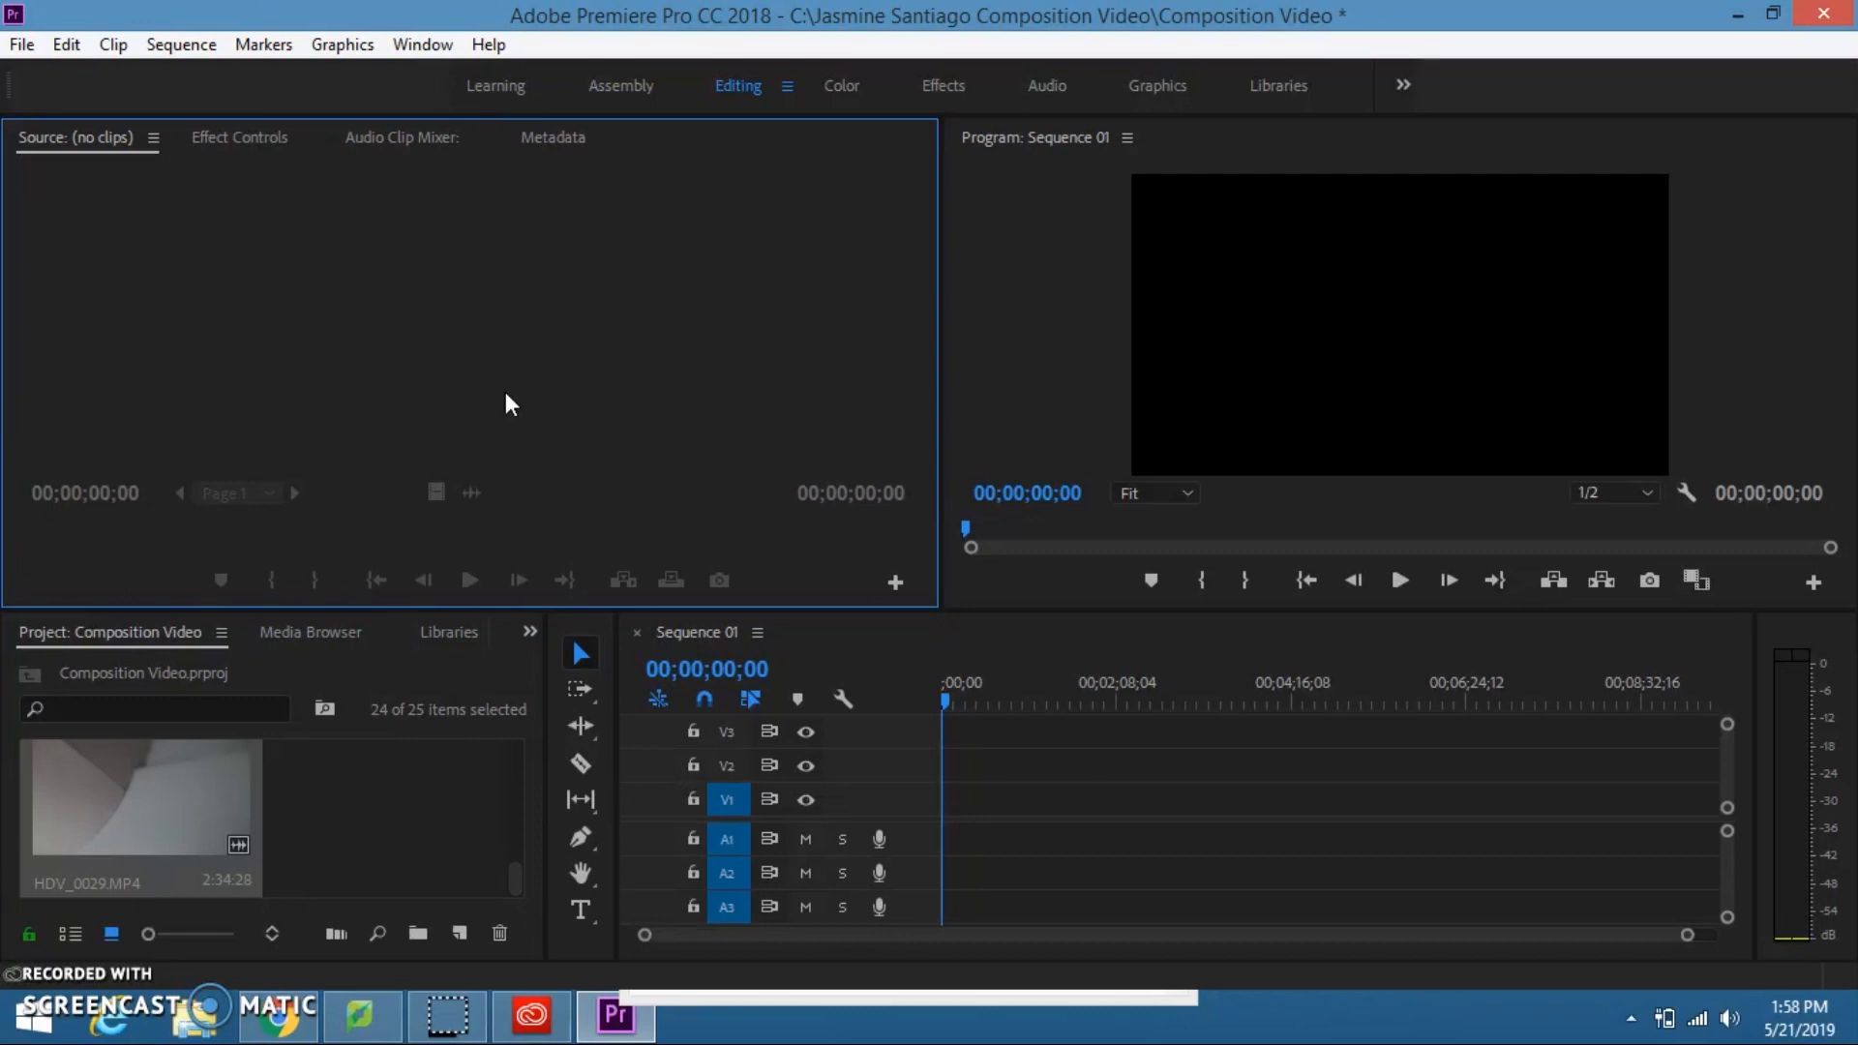
left_click(411, 785)
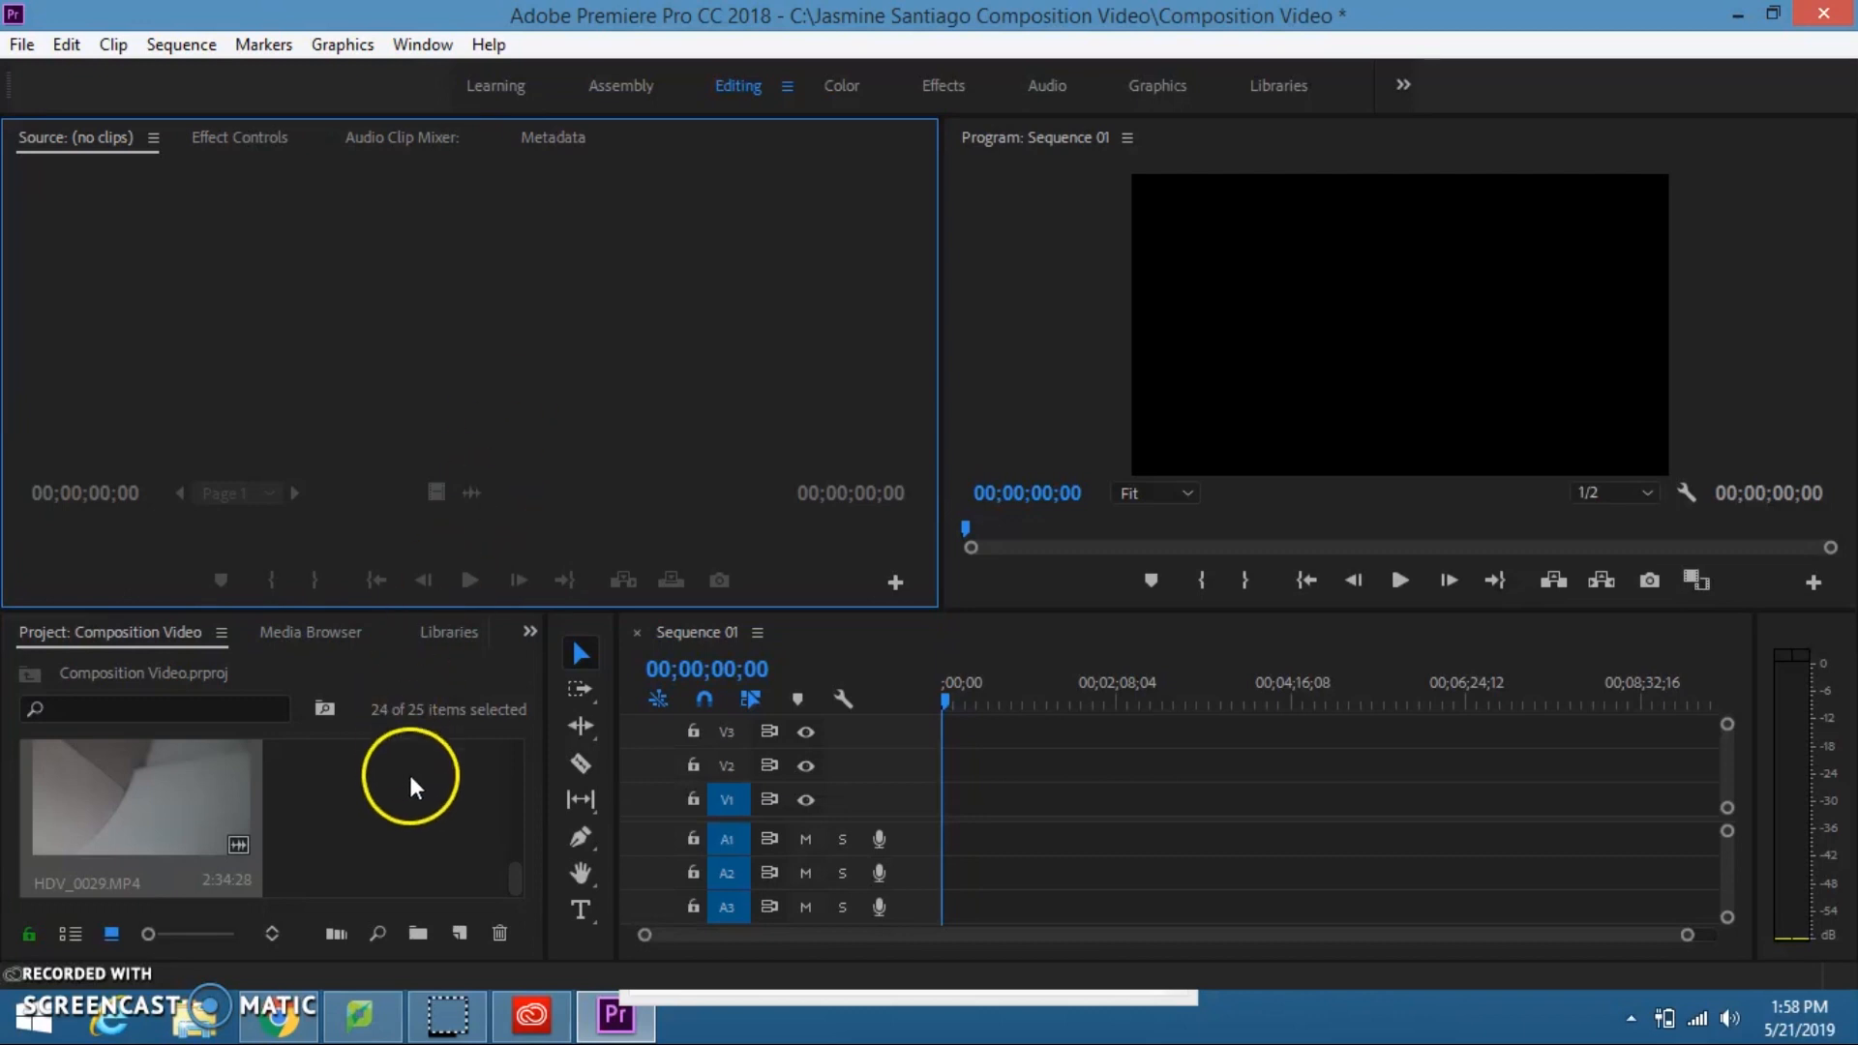
scroll(521, 852, "down", 1)
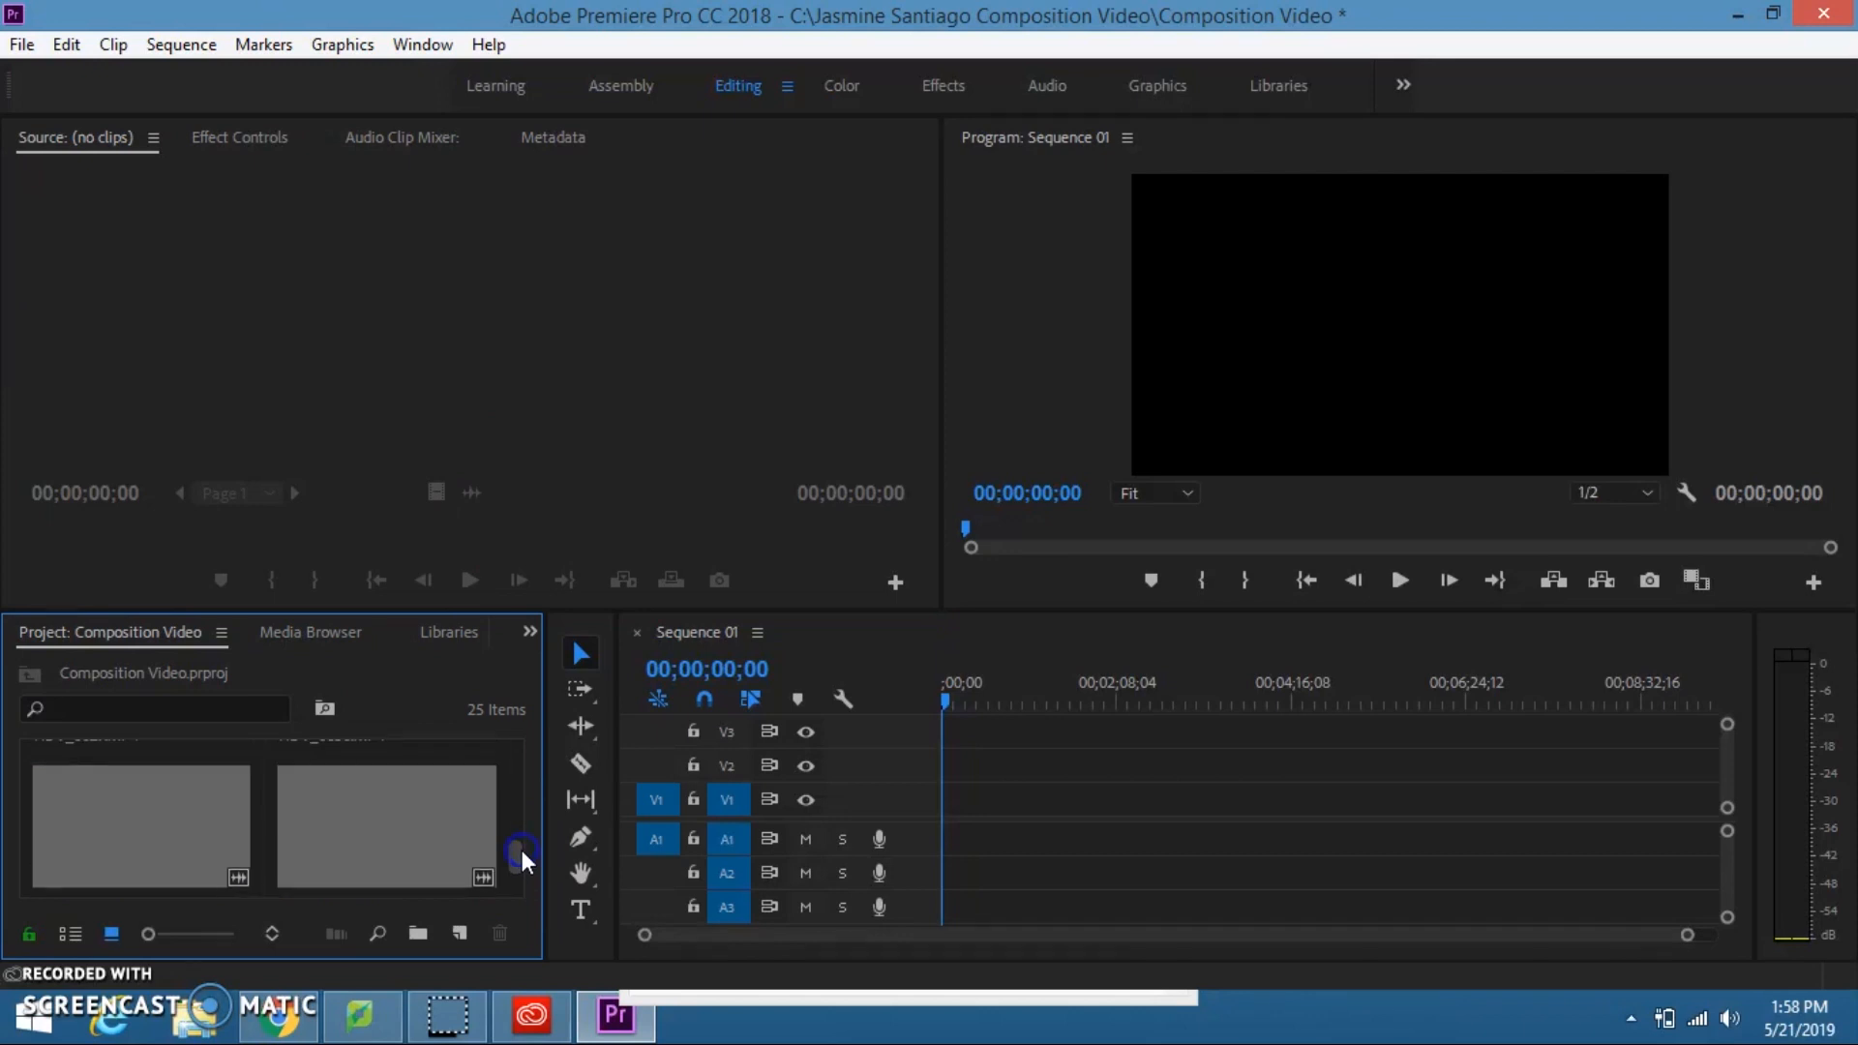
left_click(365, 842)
double_click(367, 842)
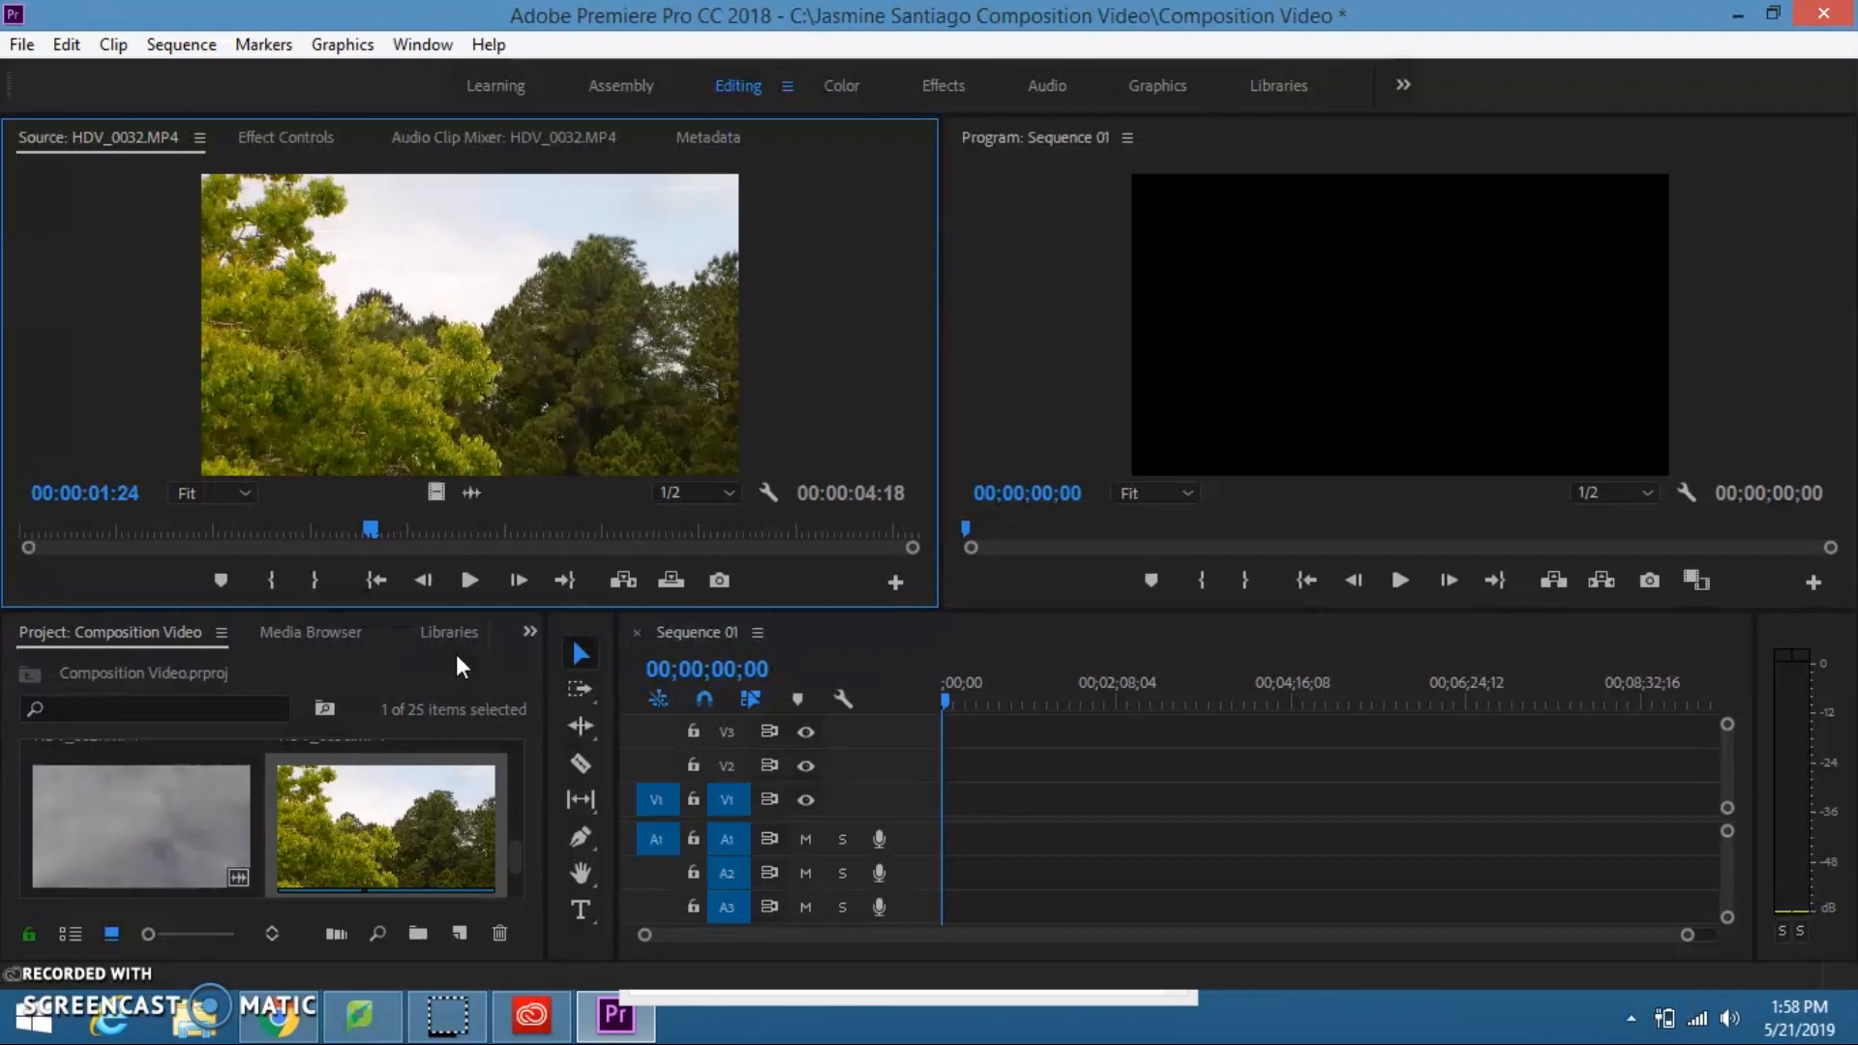
Step: Mark an In point at 00:00:00:25 and an Out point at 00:00:01:29 on the HDV_0032.MP4 source clip
left_click(182, 537)
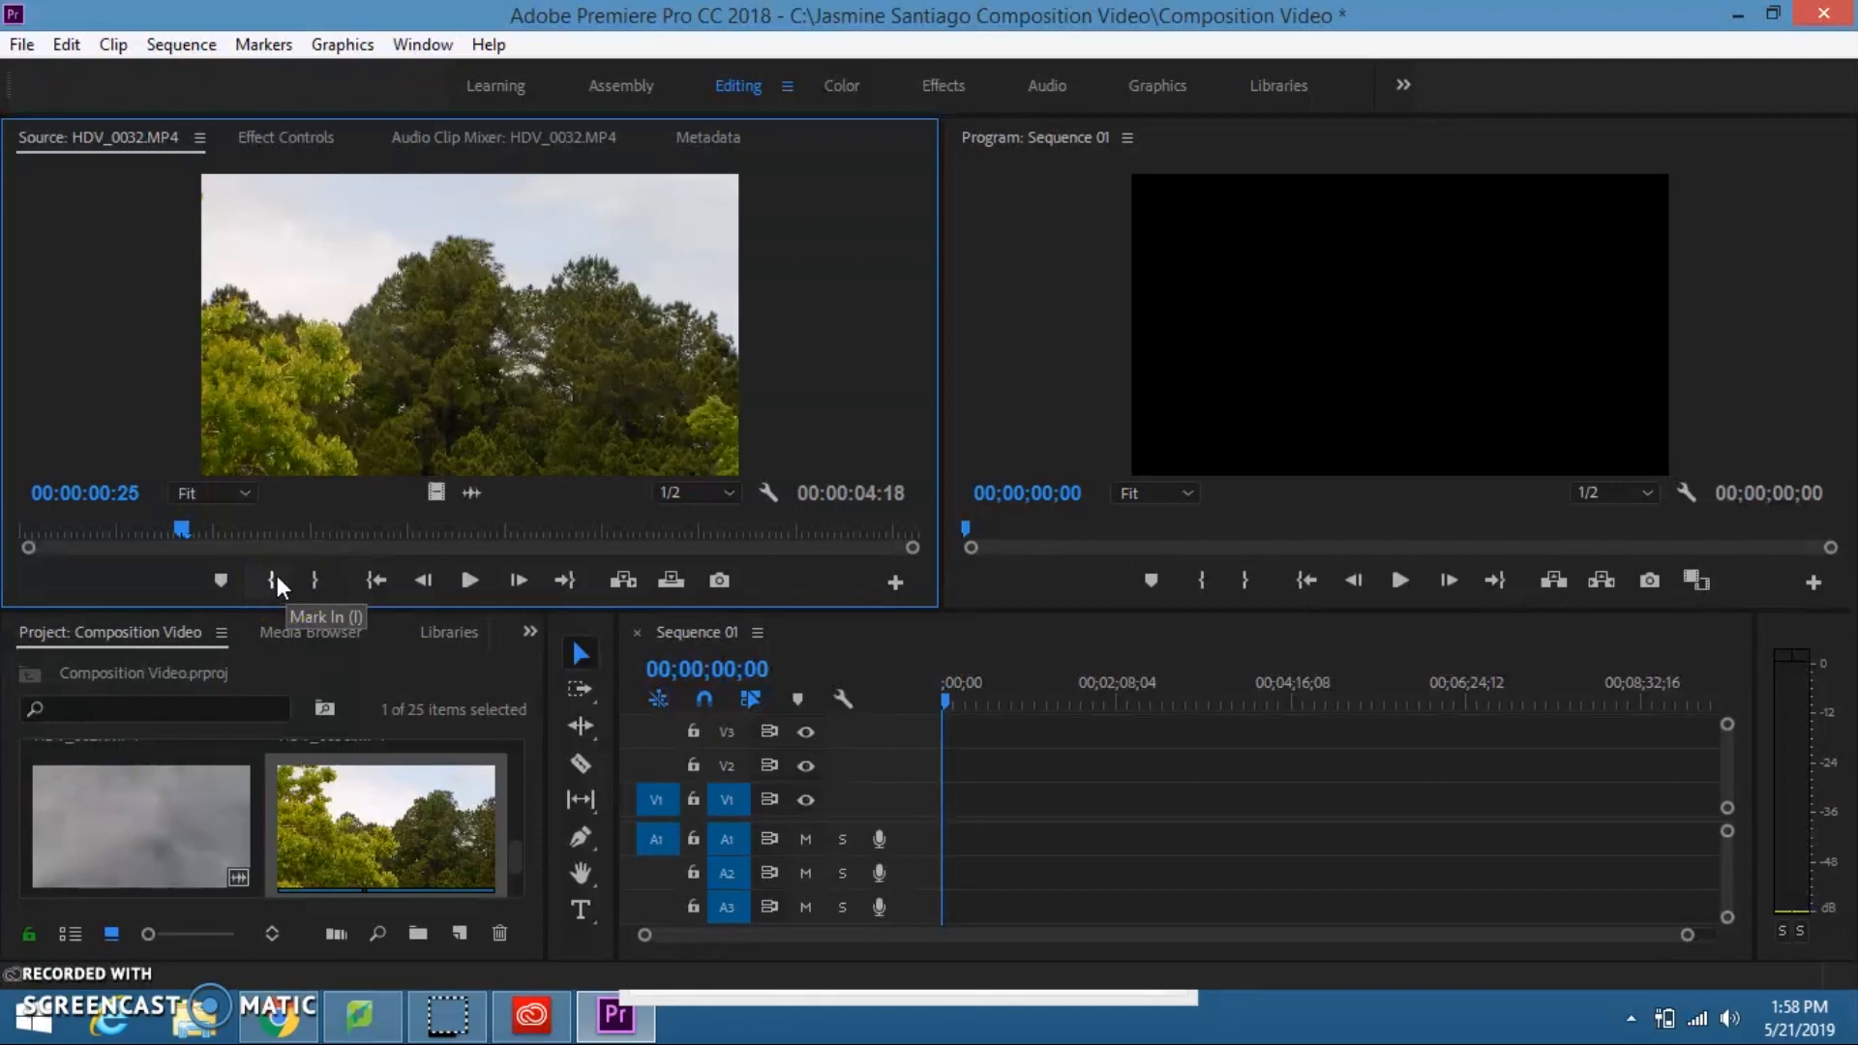
left_click(275, 577)
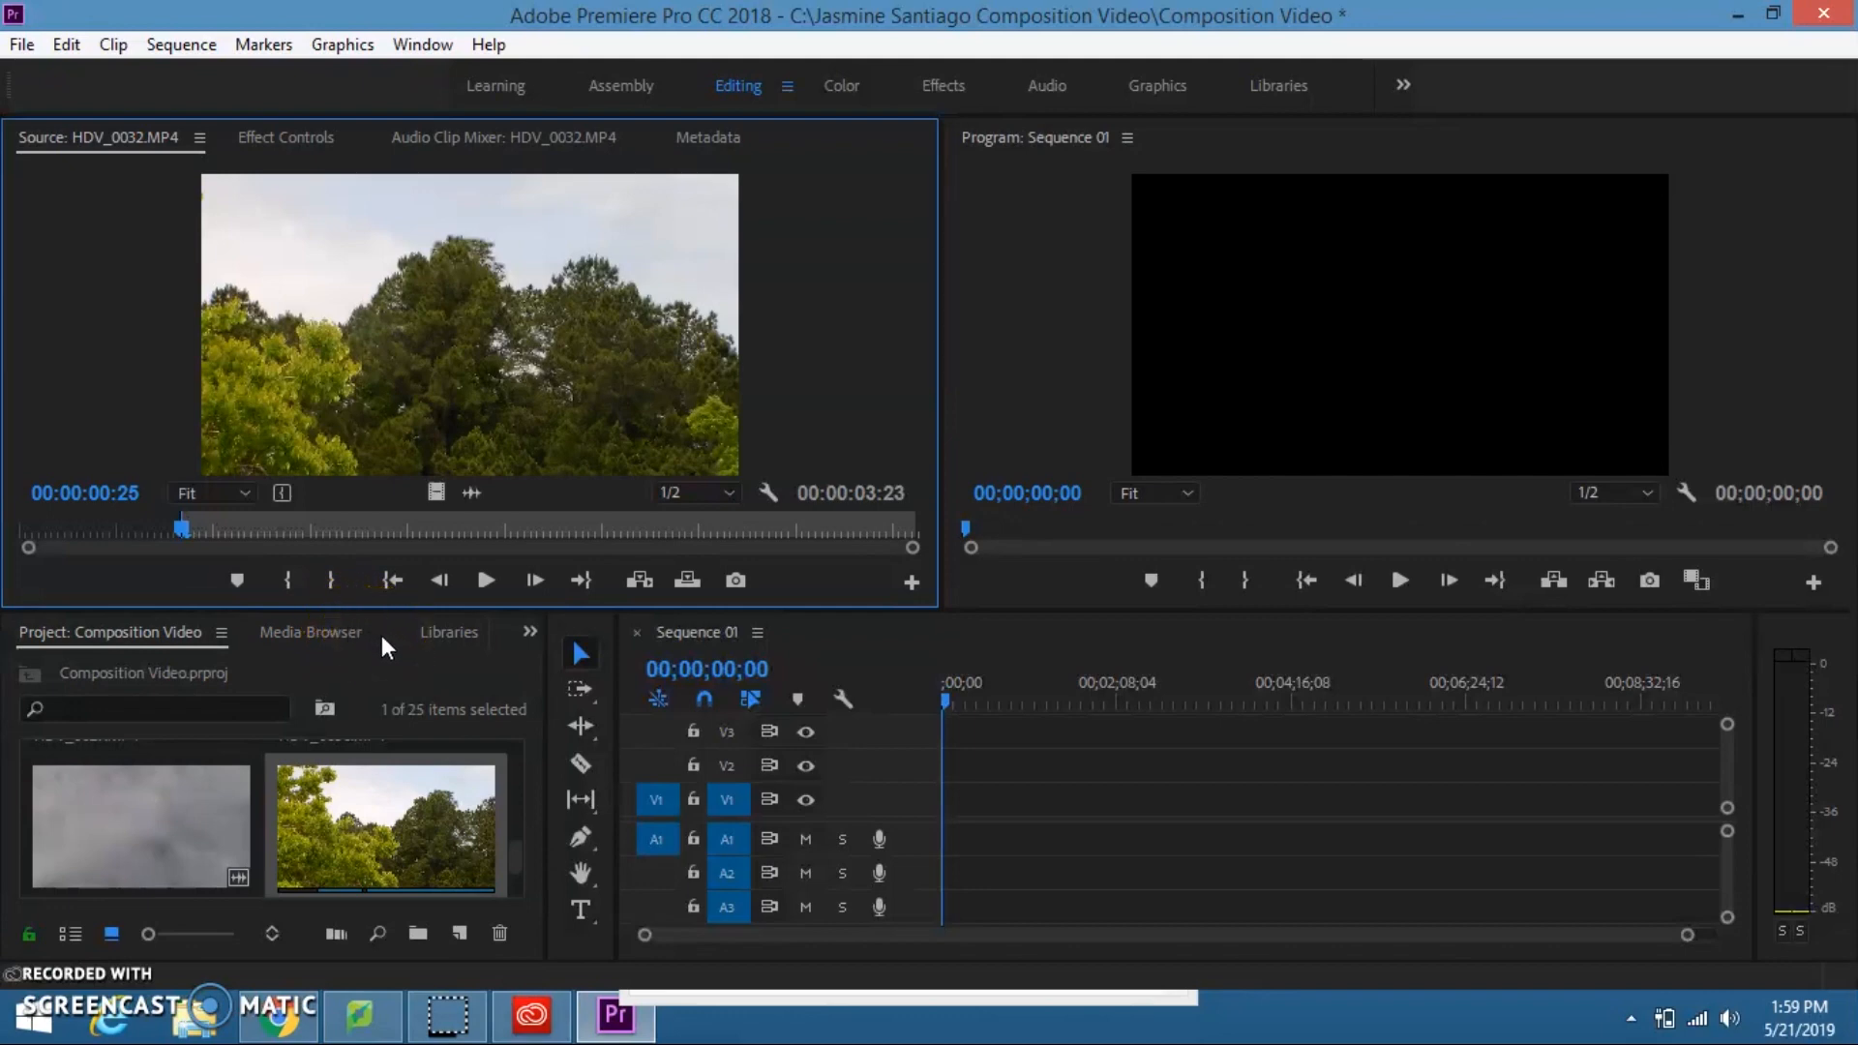
left_click(404, 535)
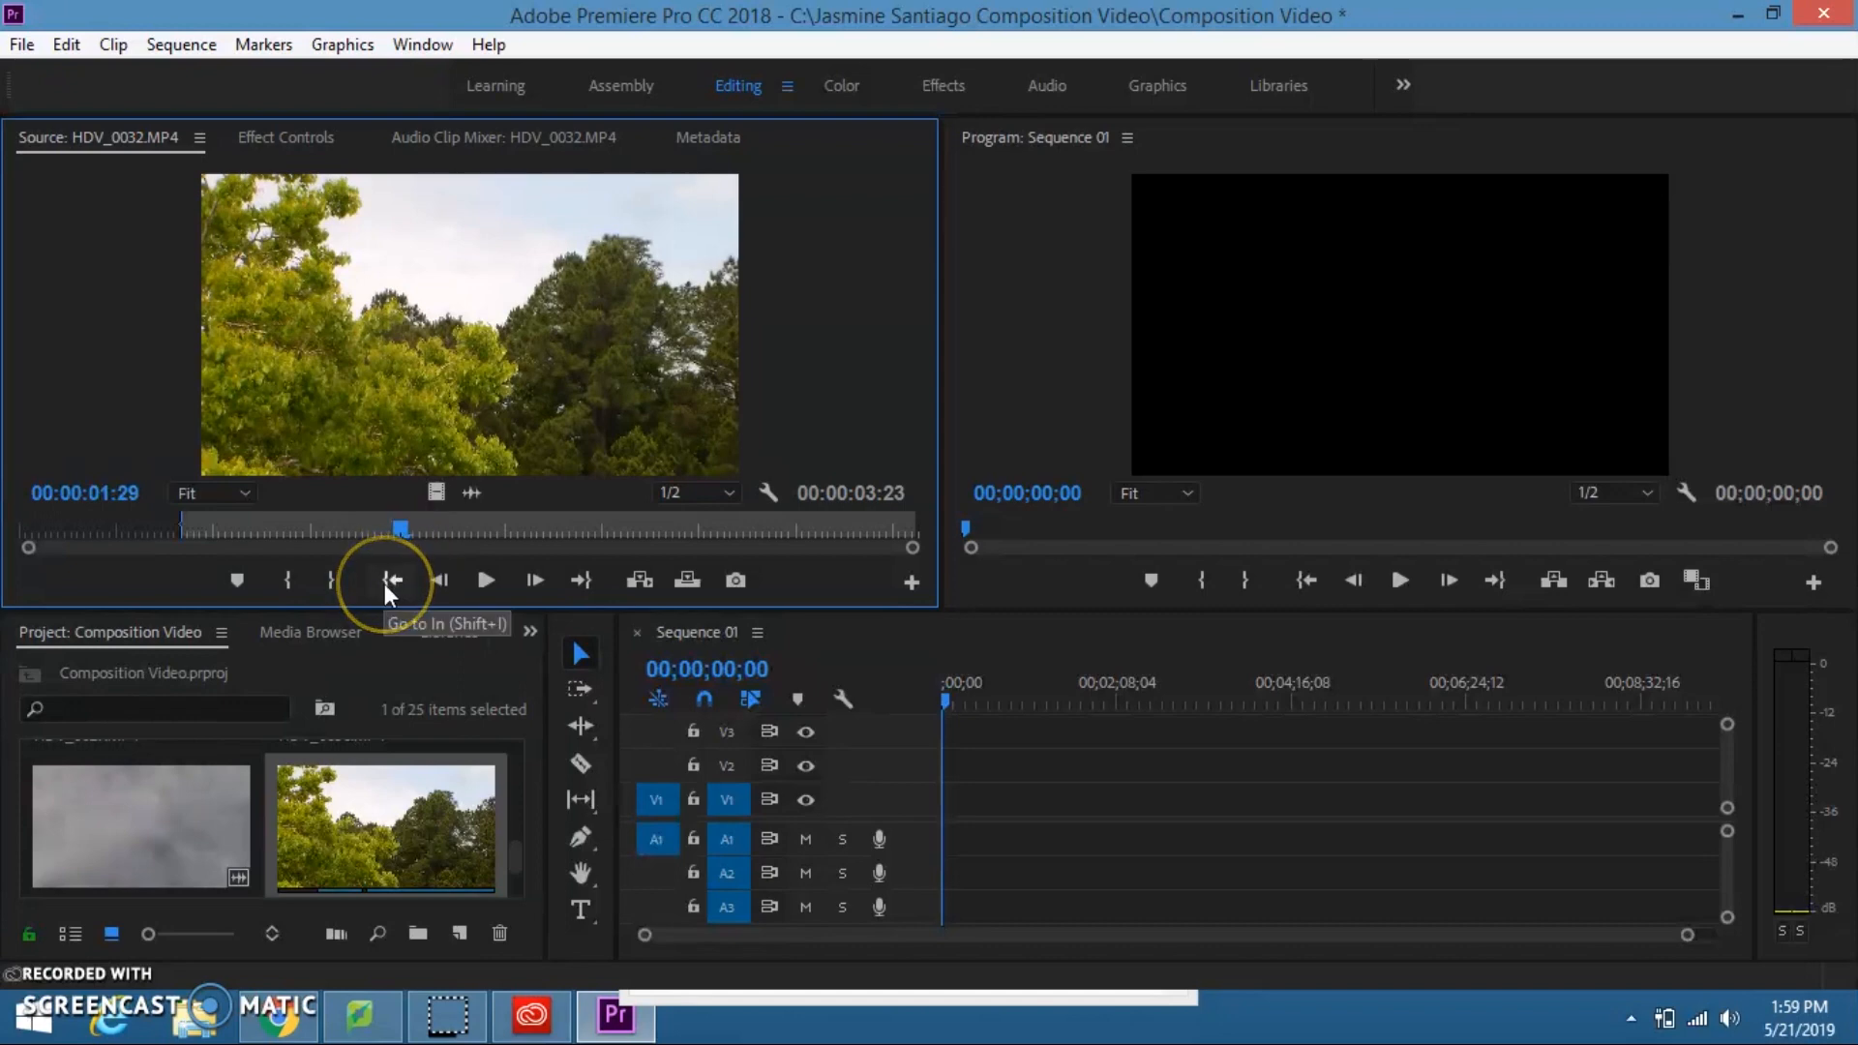
left_click(334, 578)
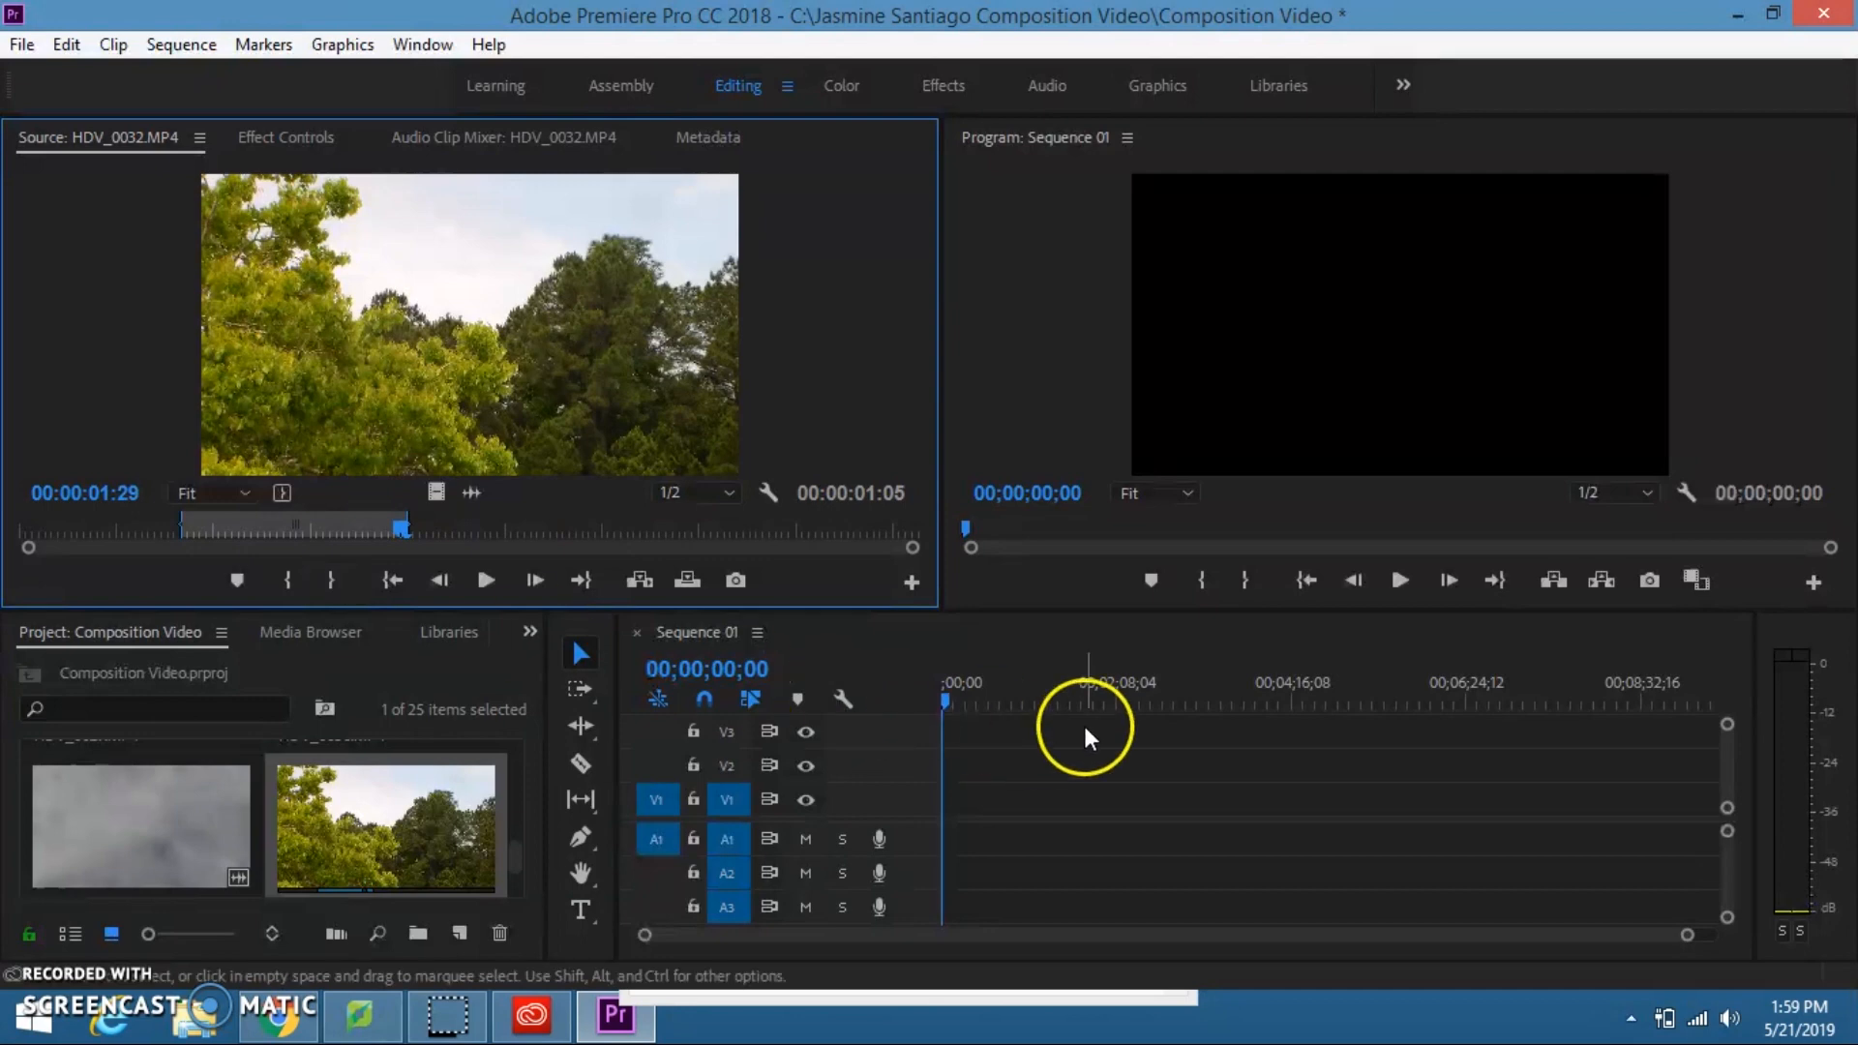
Step: Place the marked portion of HDV_0032.MP4 at the start of Sequence 01 on tracks V2 and A2
left_click(1099, 681)
left_click(1244, 392)
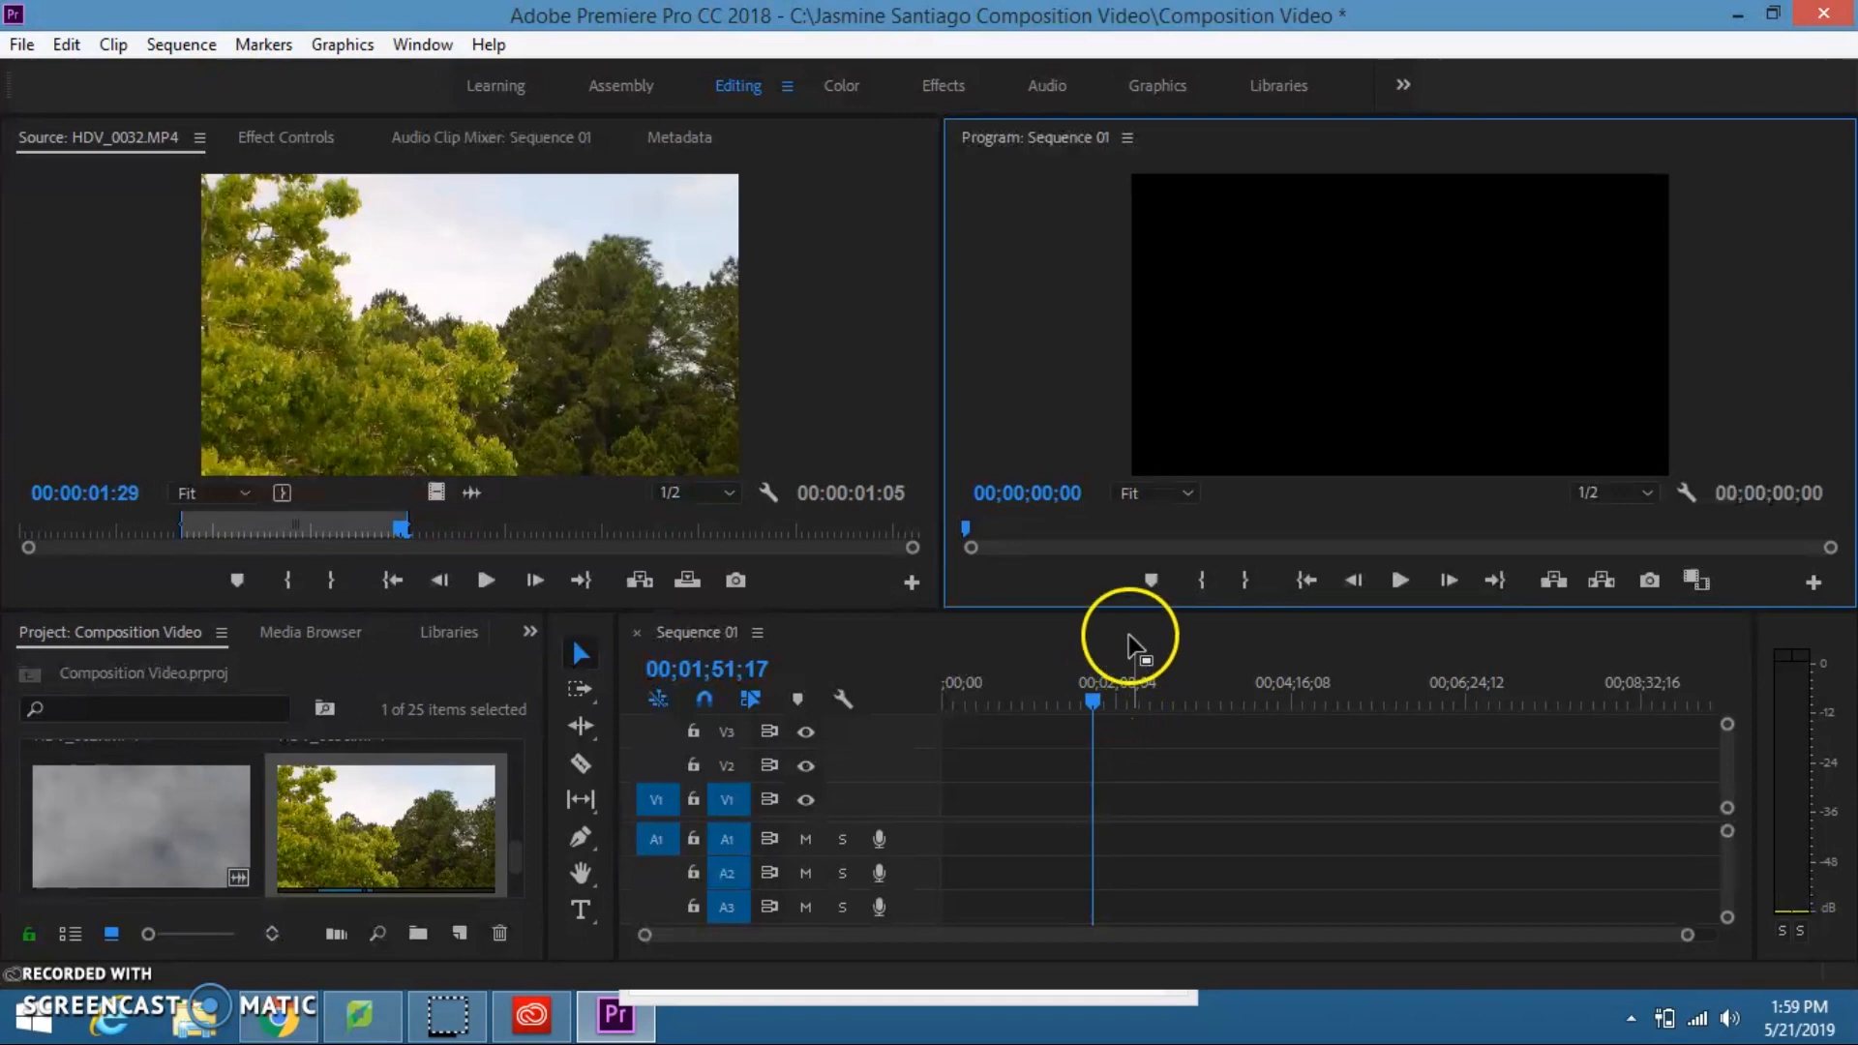
left_click(1089, 658)
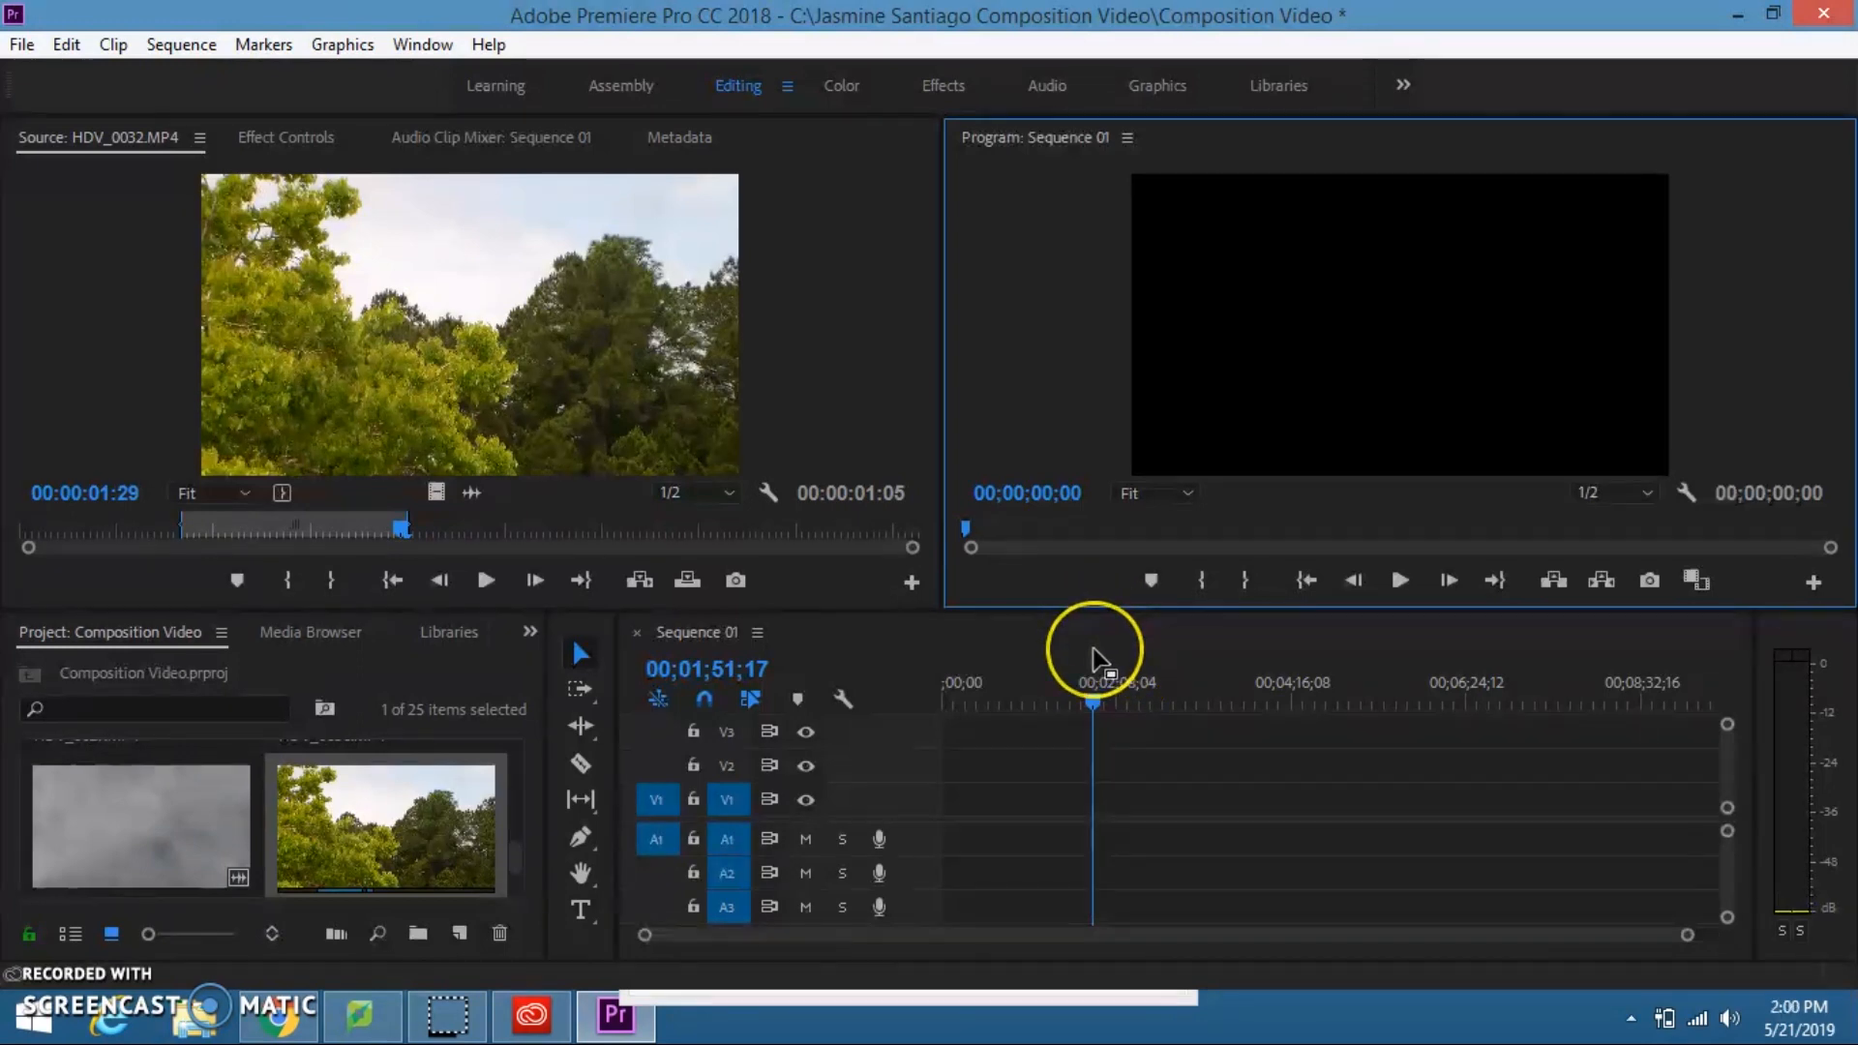
left_click(907, 581)
left_click_drag(530, 397, 949, 786)
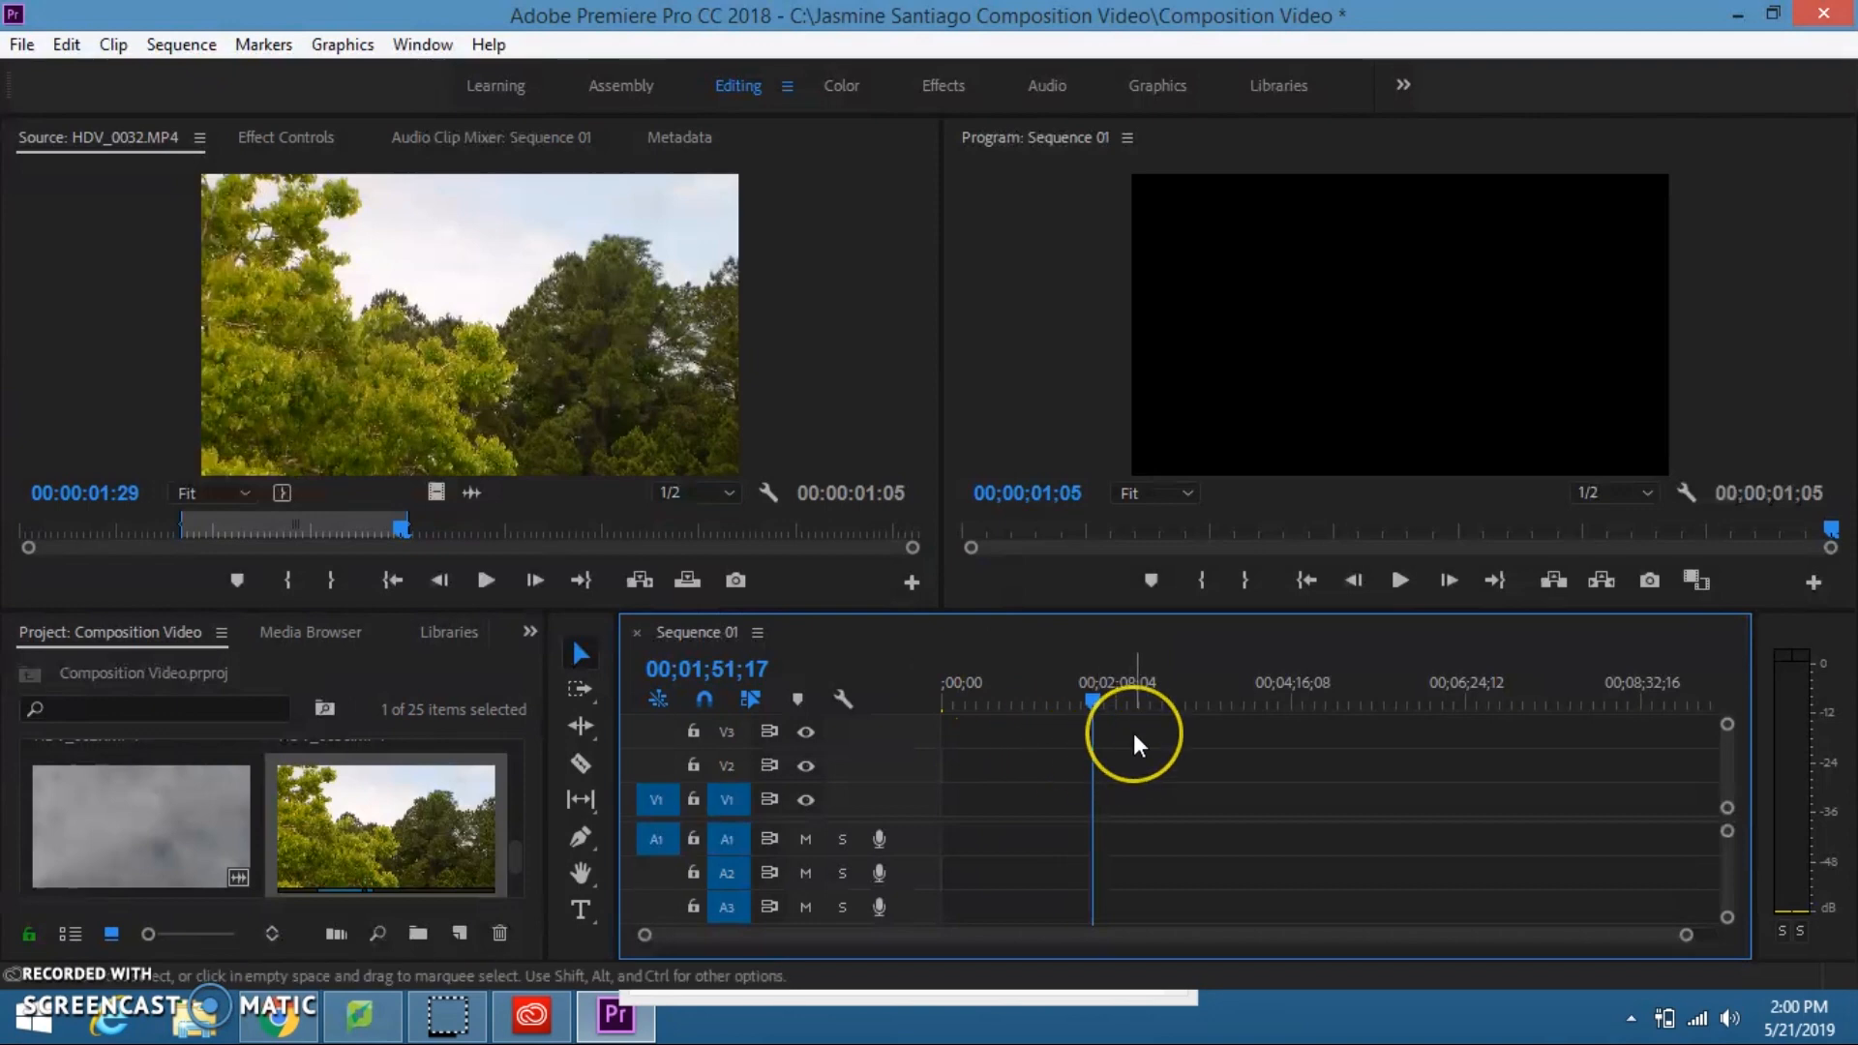
Step: Move the HDV_0032.MP4 clip in the timeline down to tracks V1 and A1, keeping it at the sequence start
left_click_drag(1686, 935, 1315, 936)
left_click_drag(985, 935, 860, 935)
left_click(976, 694)
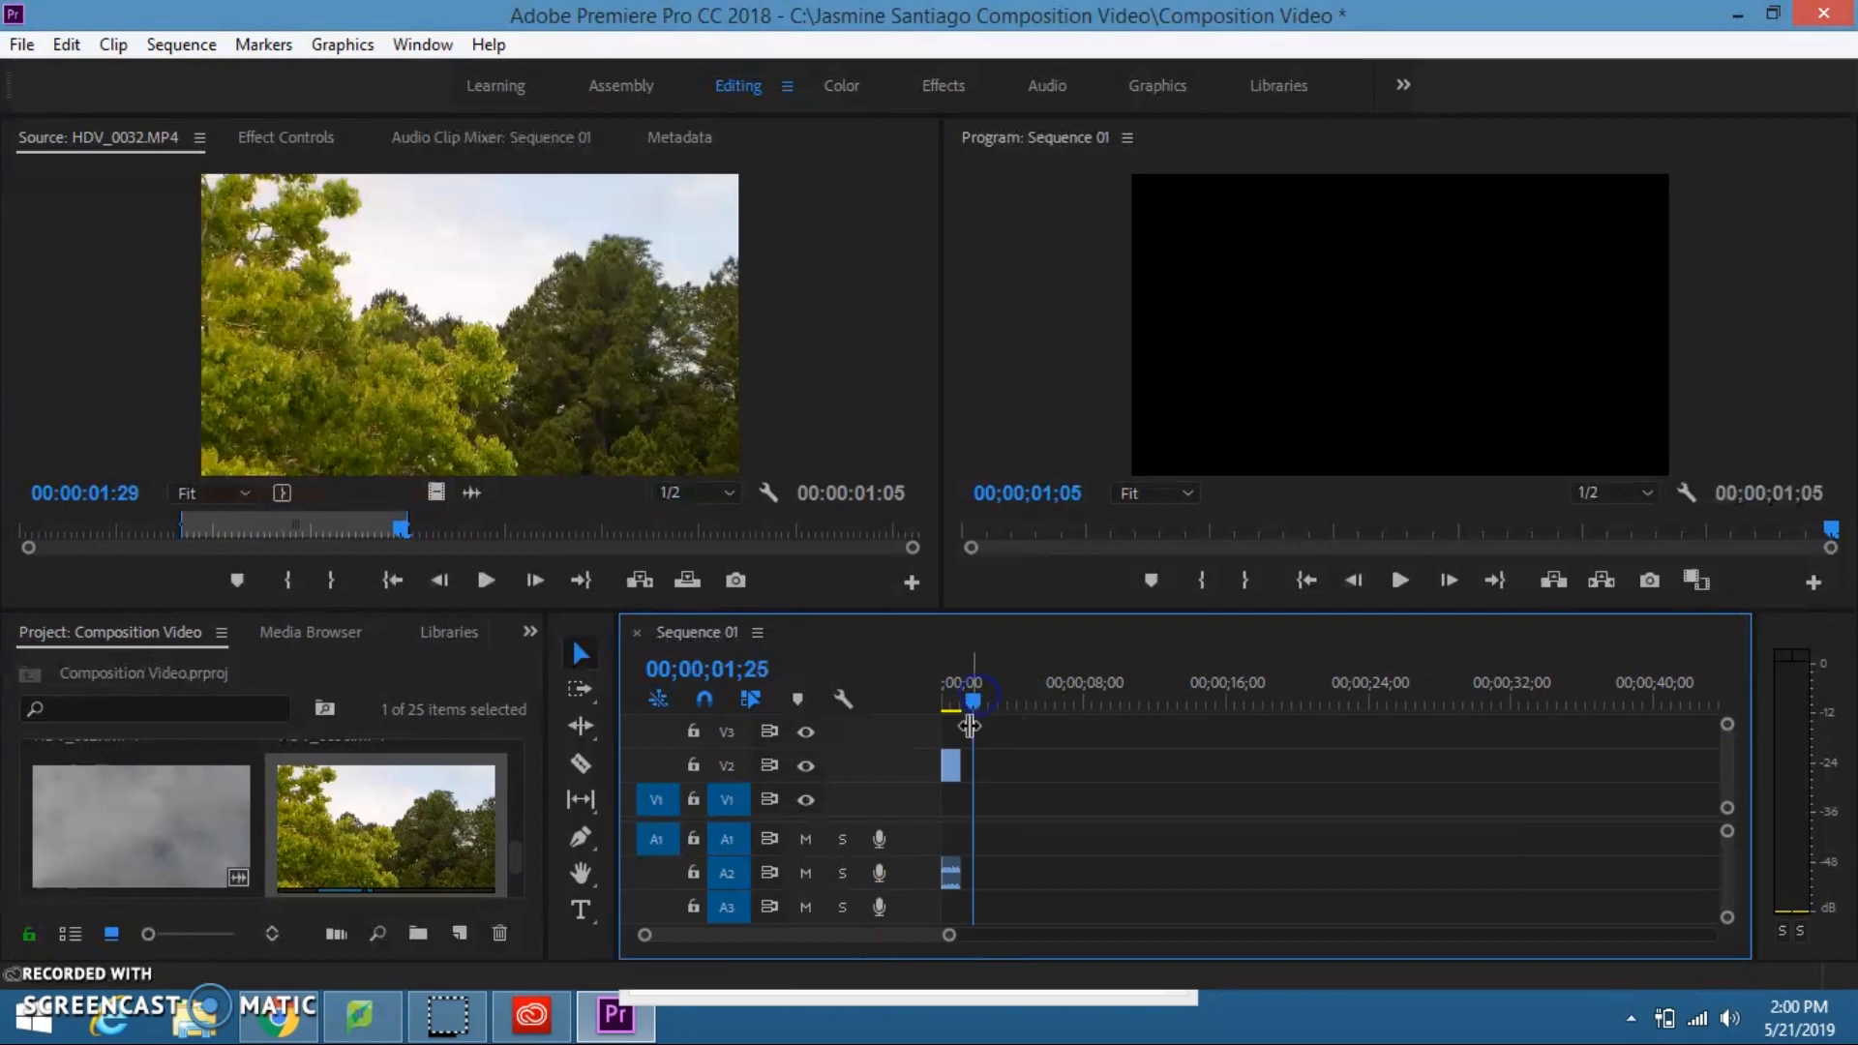
left_click_drag(949, 758, 949, 839)
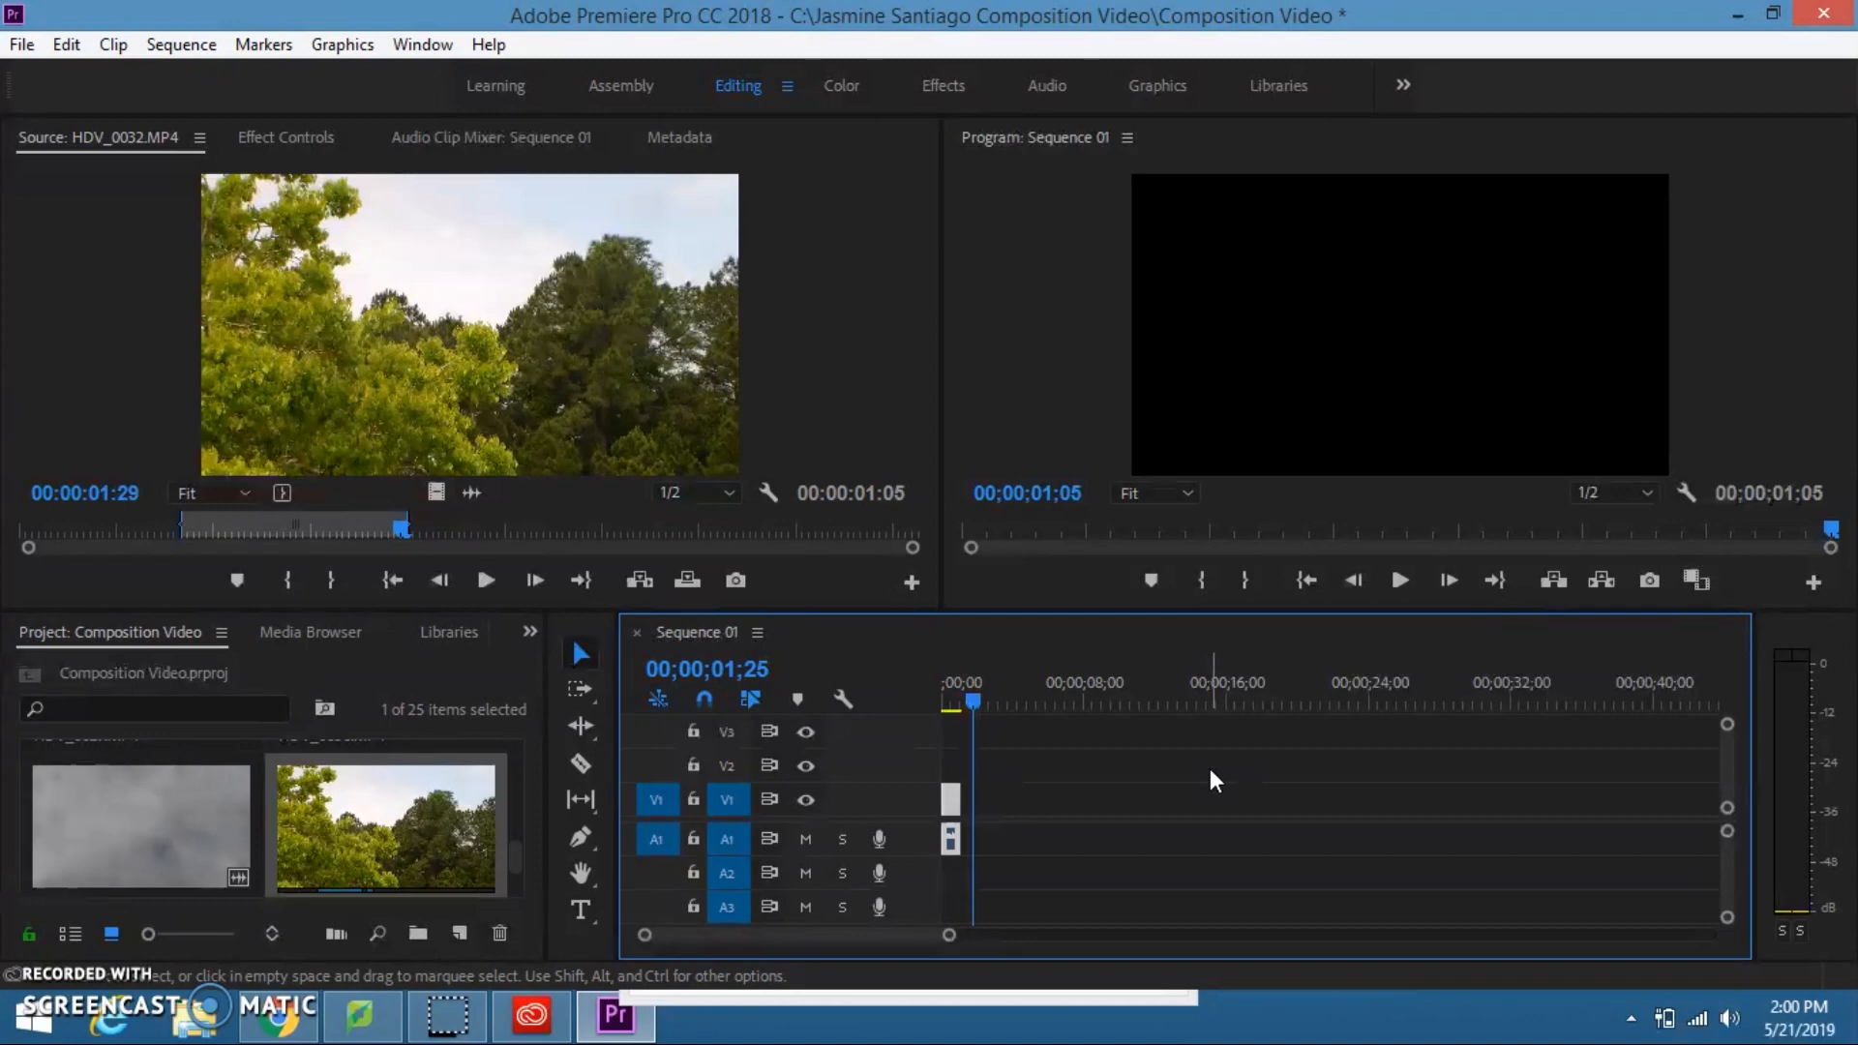
Step: Move the sequence playhead to 00;00;00;07 and trim a few frames off the end of the HDV_0032.MP4 clip on V1
left_click_drag(967, 700, 956, 700)
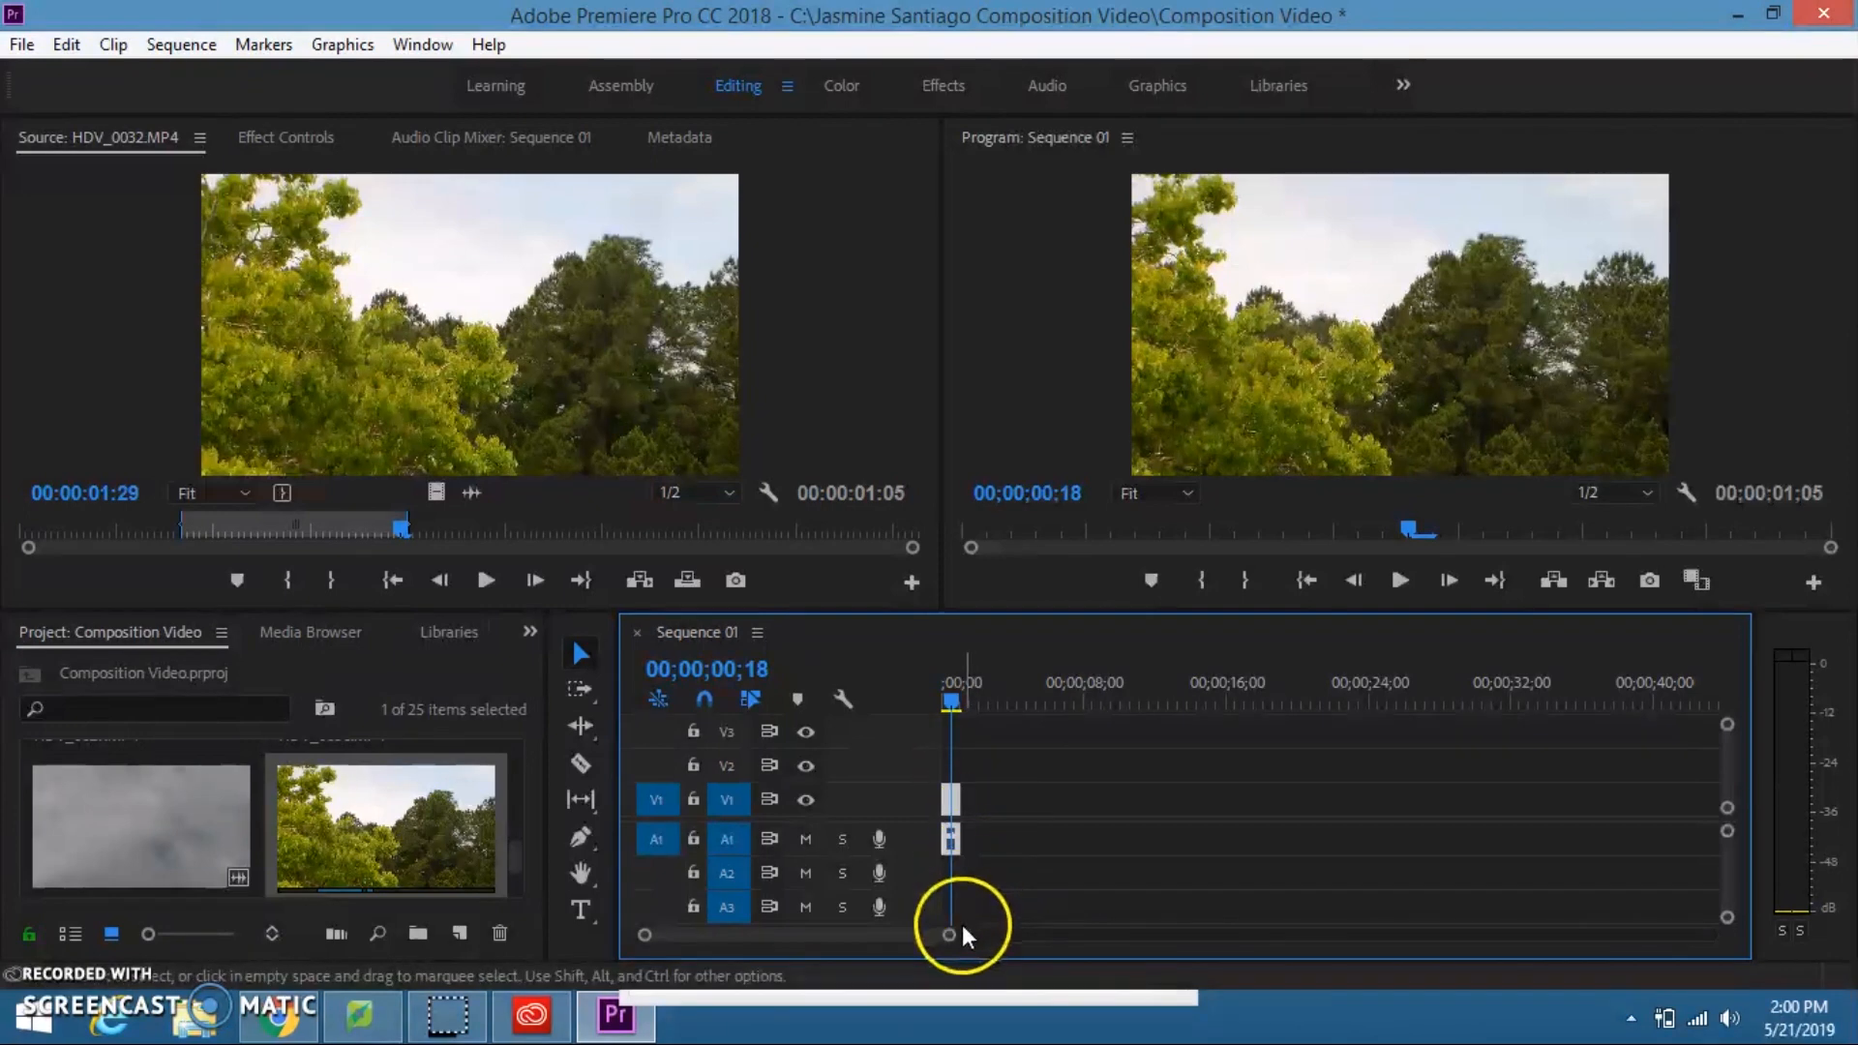
left_click_drag(950, 698, 944, 699)
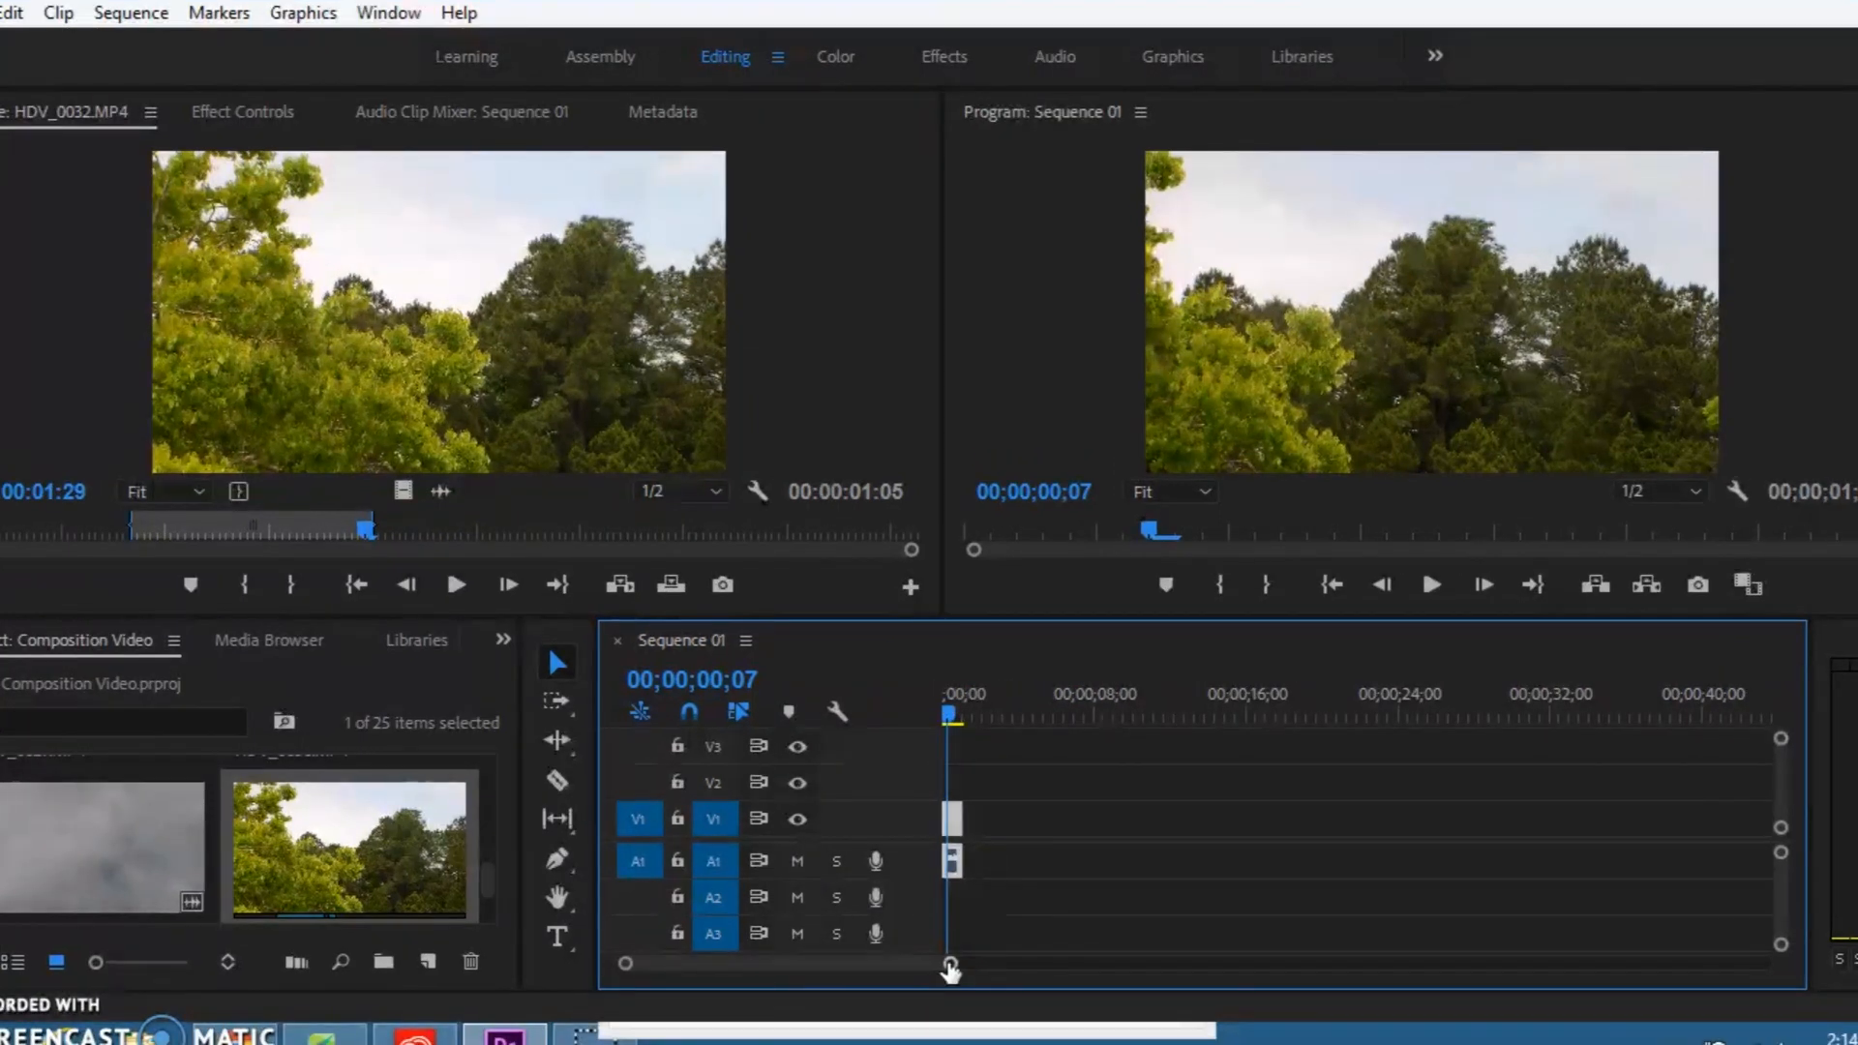
left_click_drag(949, 967, 762, 982)
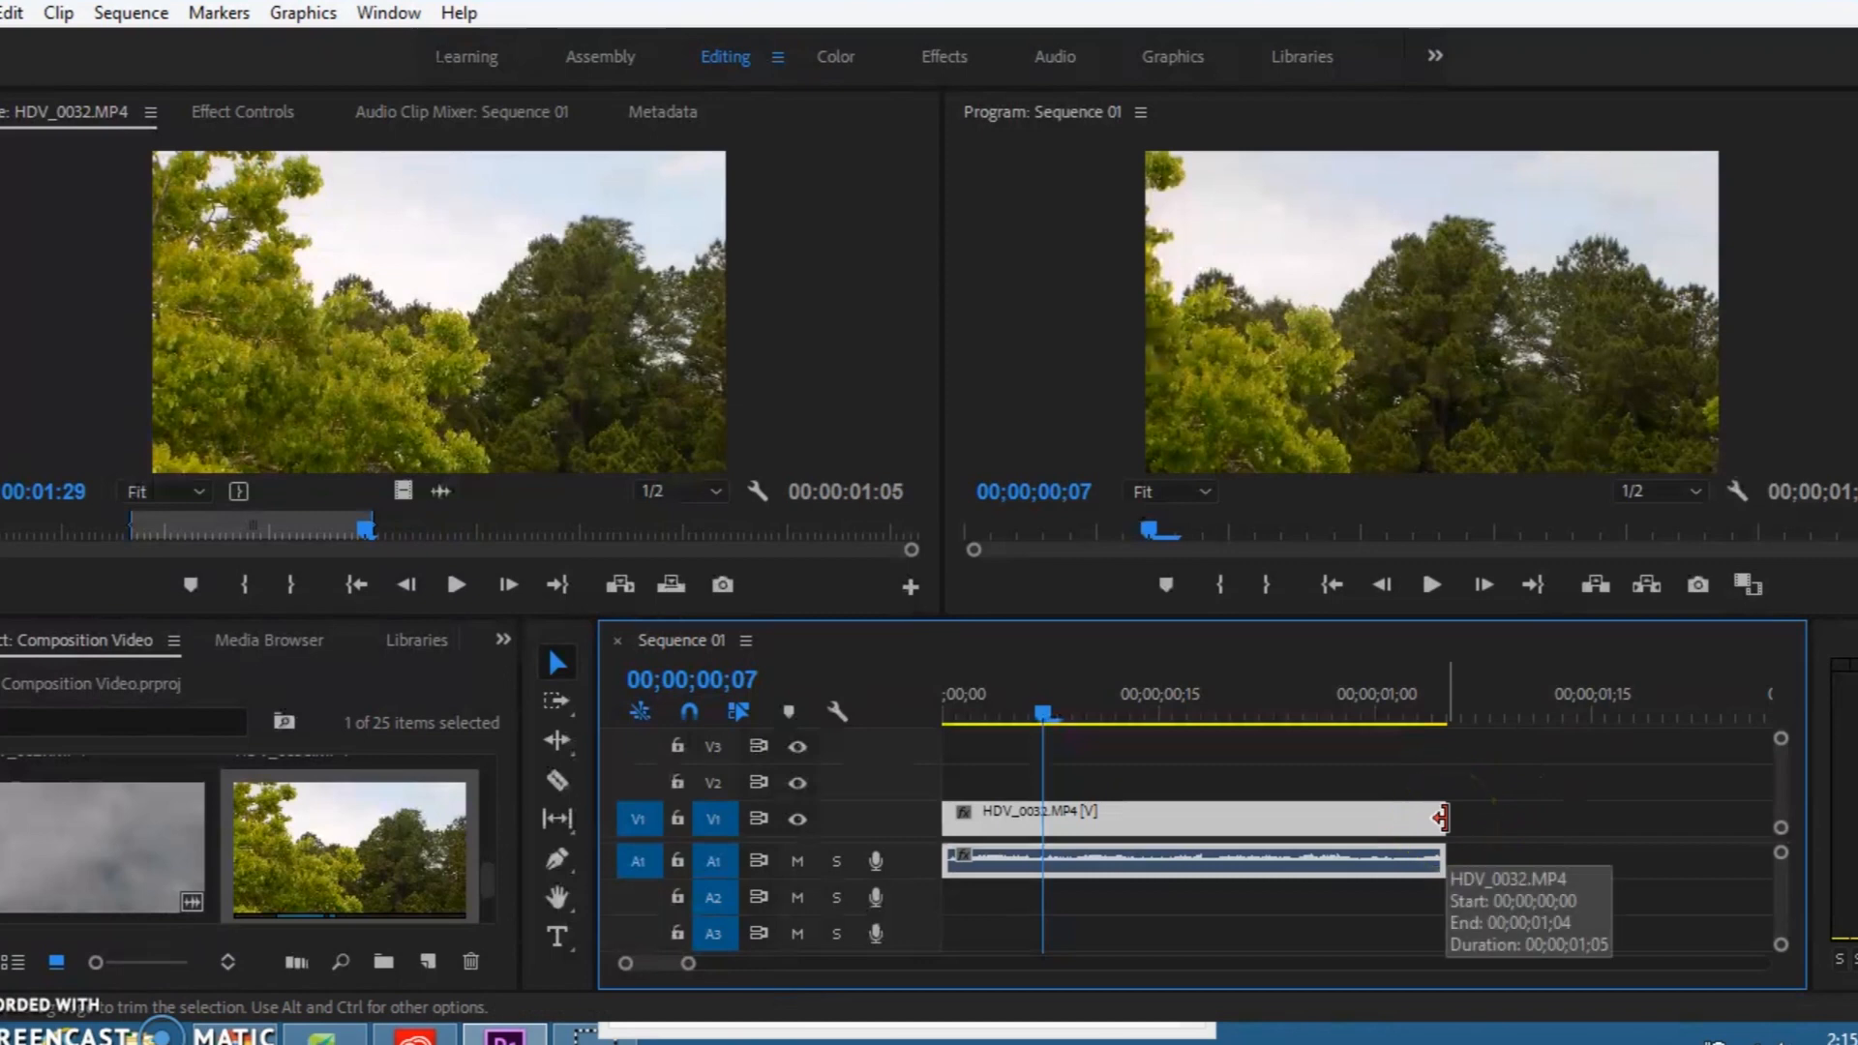
left_click_drag(1440, 817, 1400, 816)
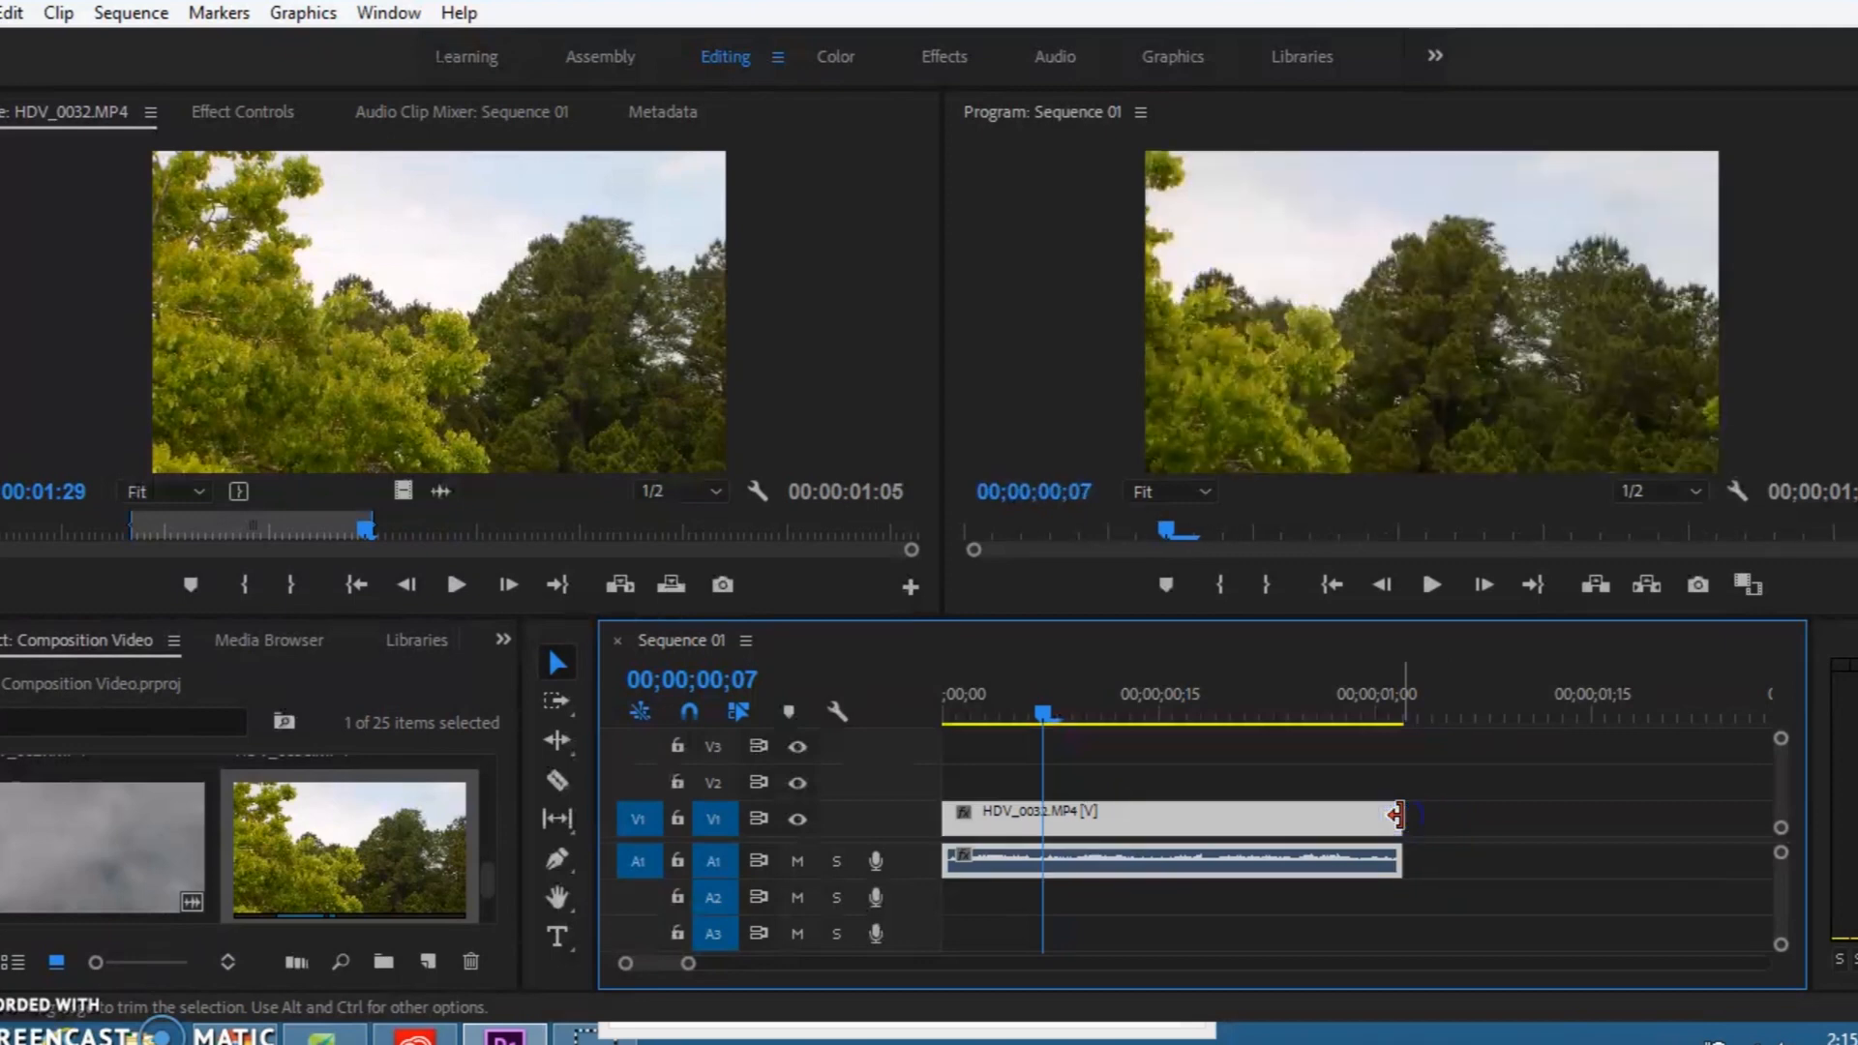
Step: Split the HDV_0032.MP4 clip on V1 and A1 at 00;00;00;21 with the Razor tool
left_click(1311, 780)
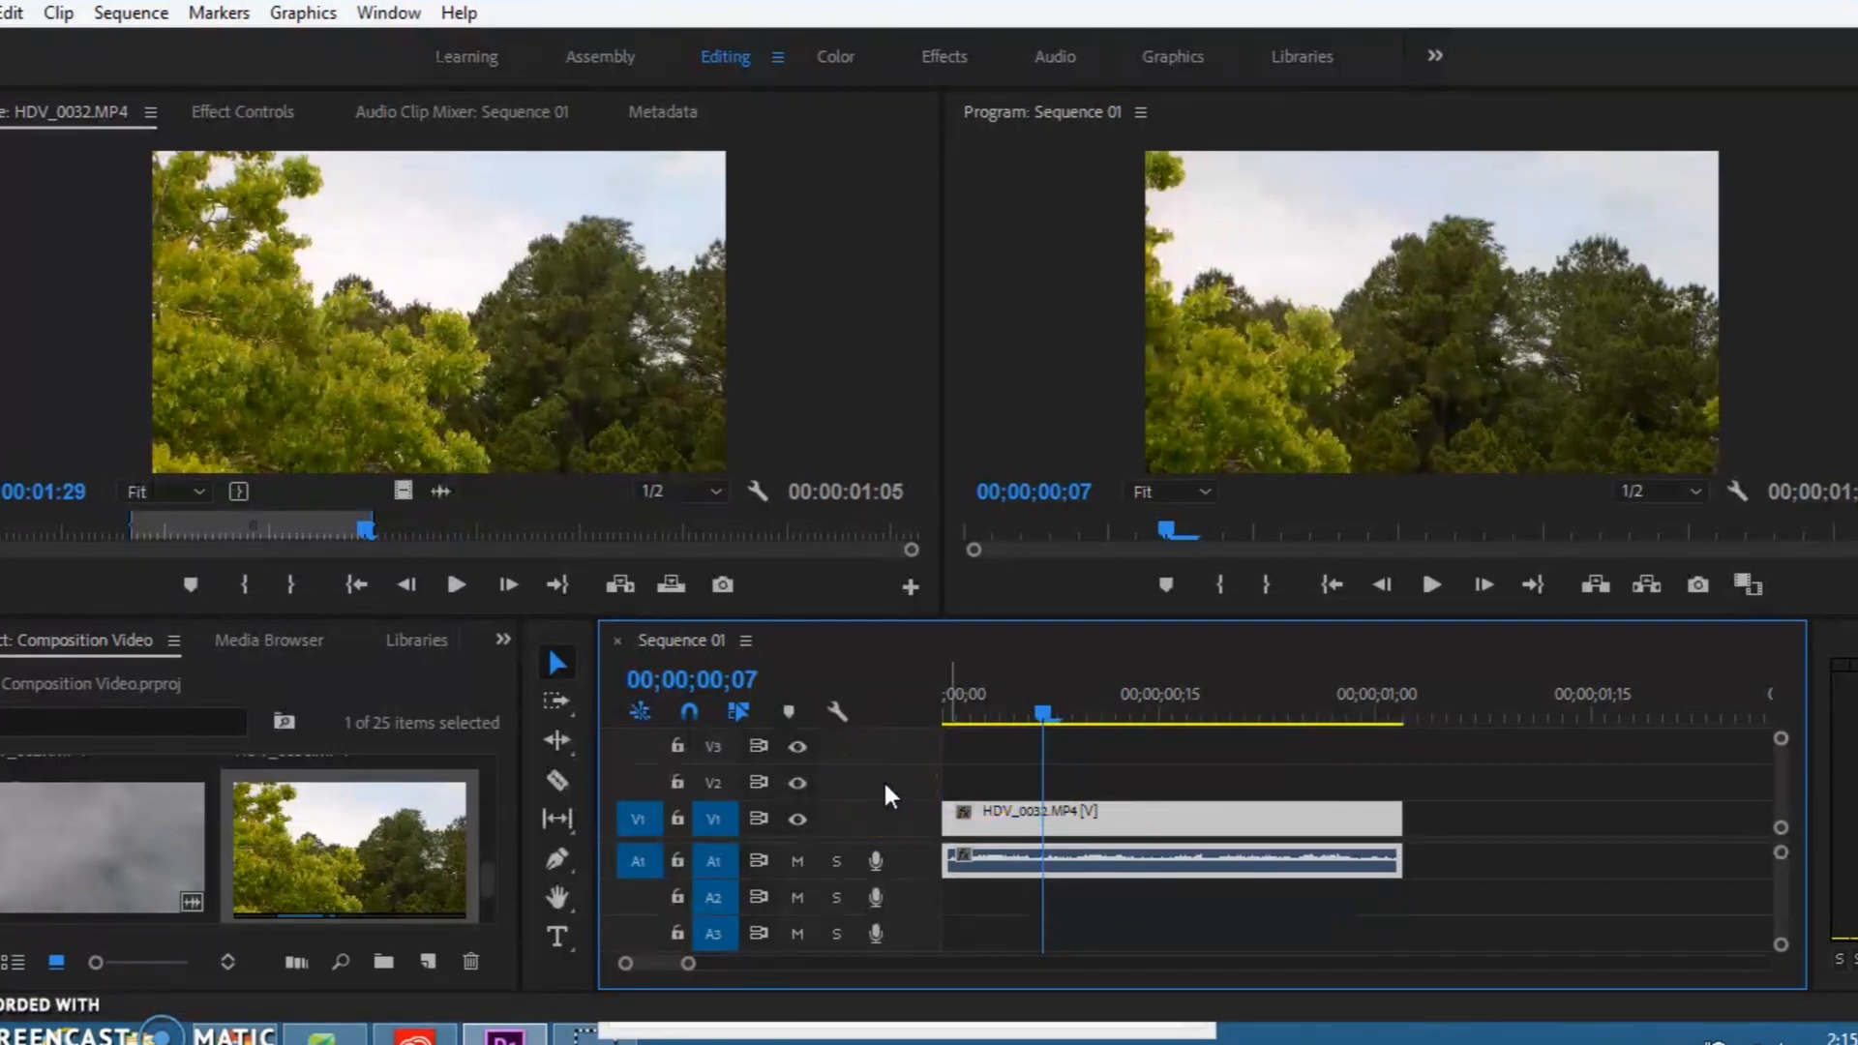
left_click_drag(1021, 724, 1252, 722)
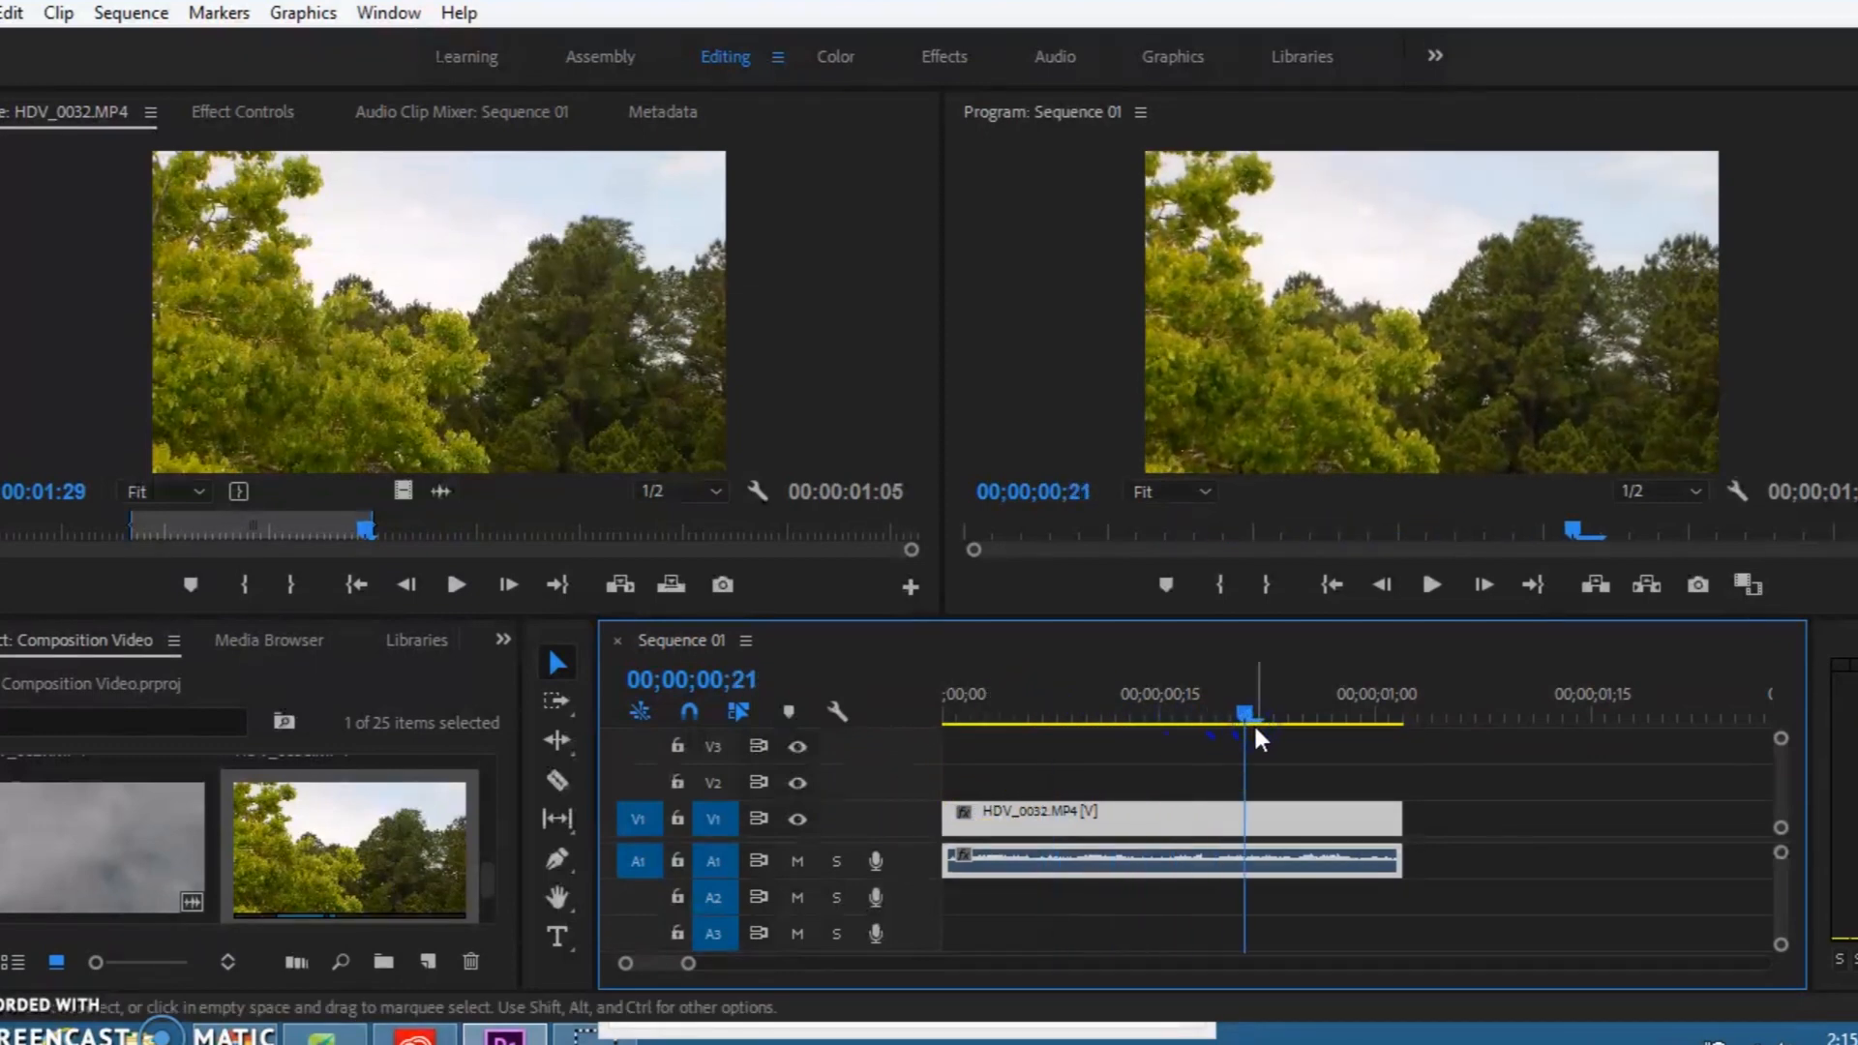
left_click(559, 778)
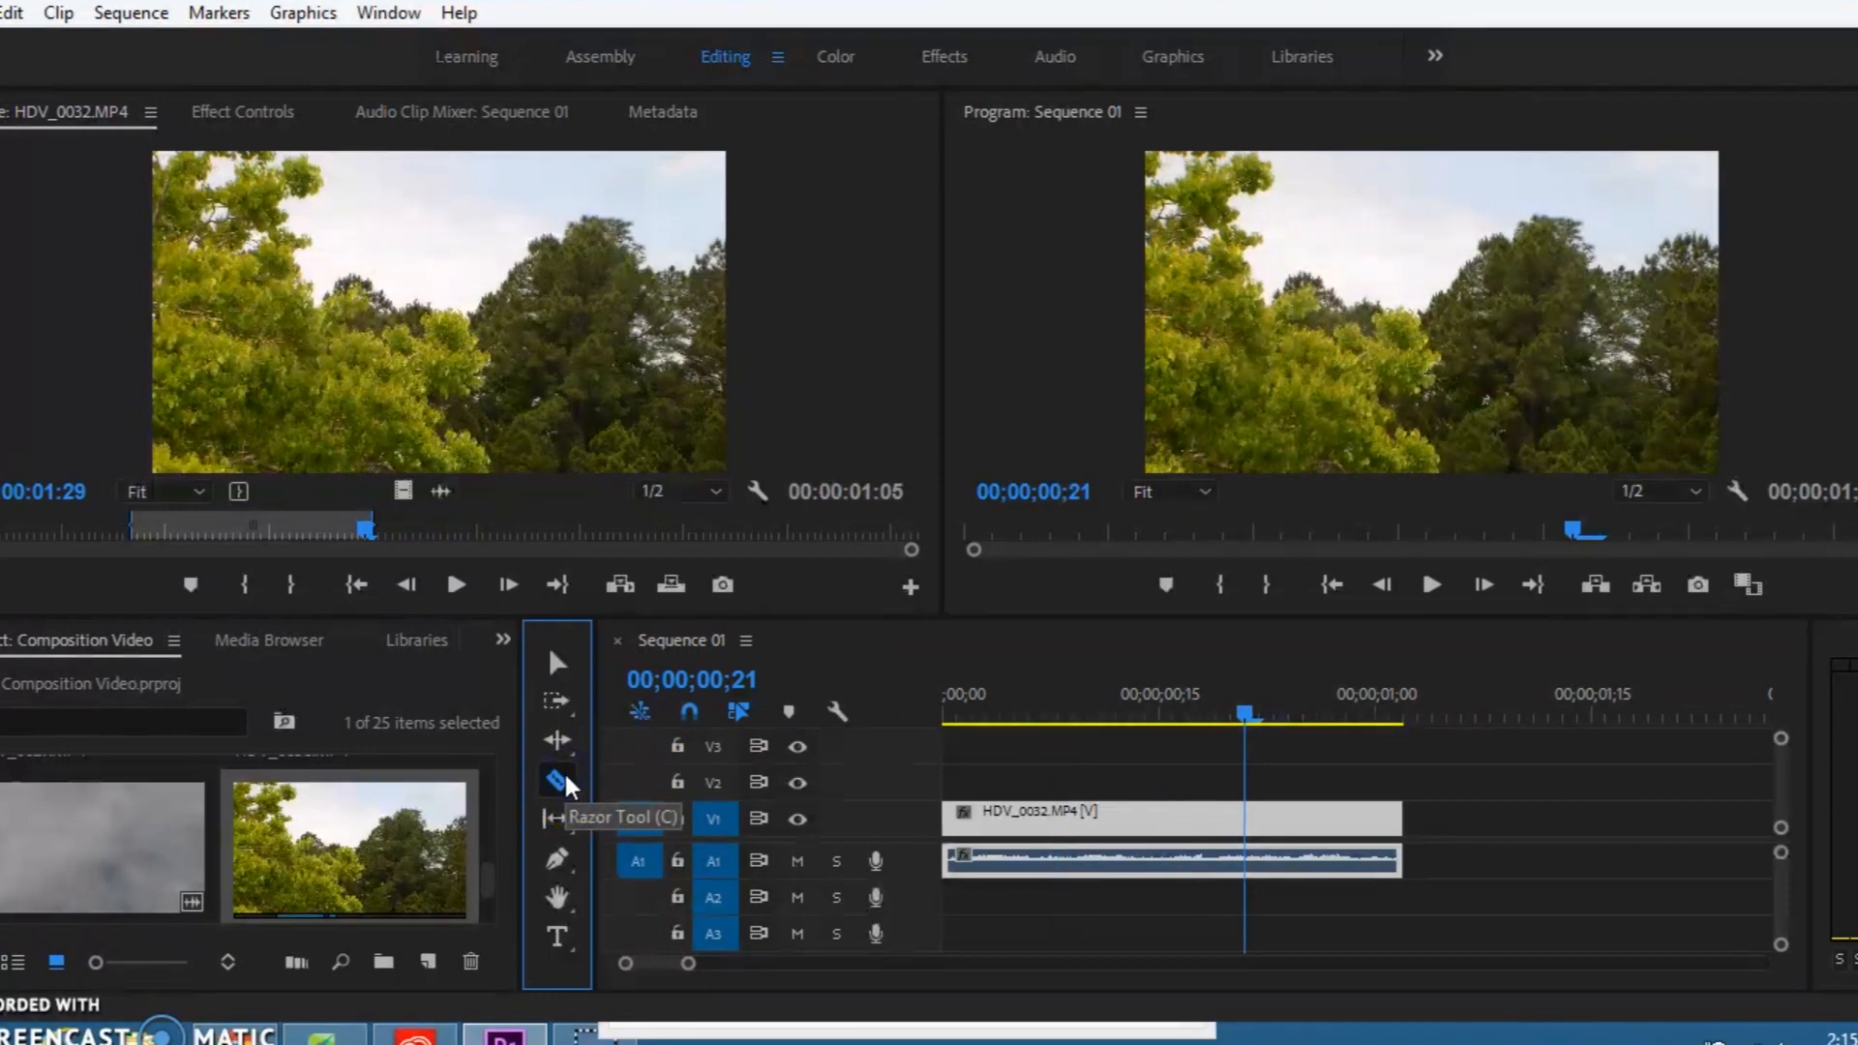
left_click(1248, 831)
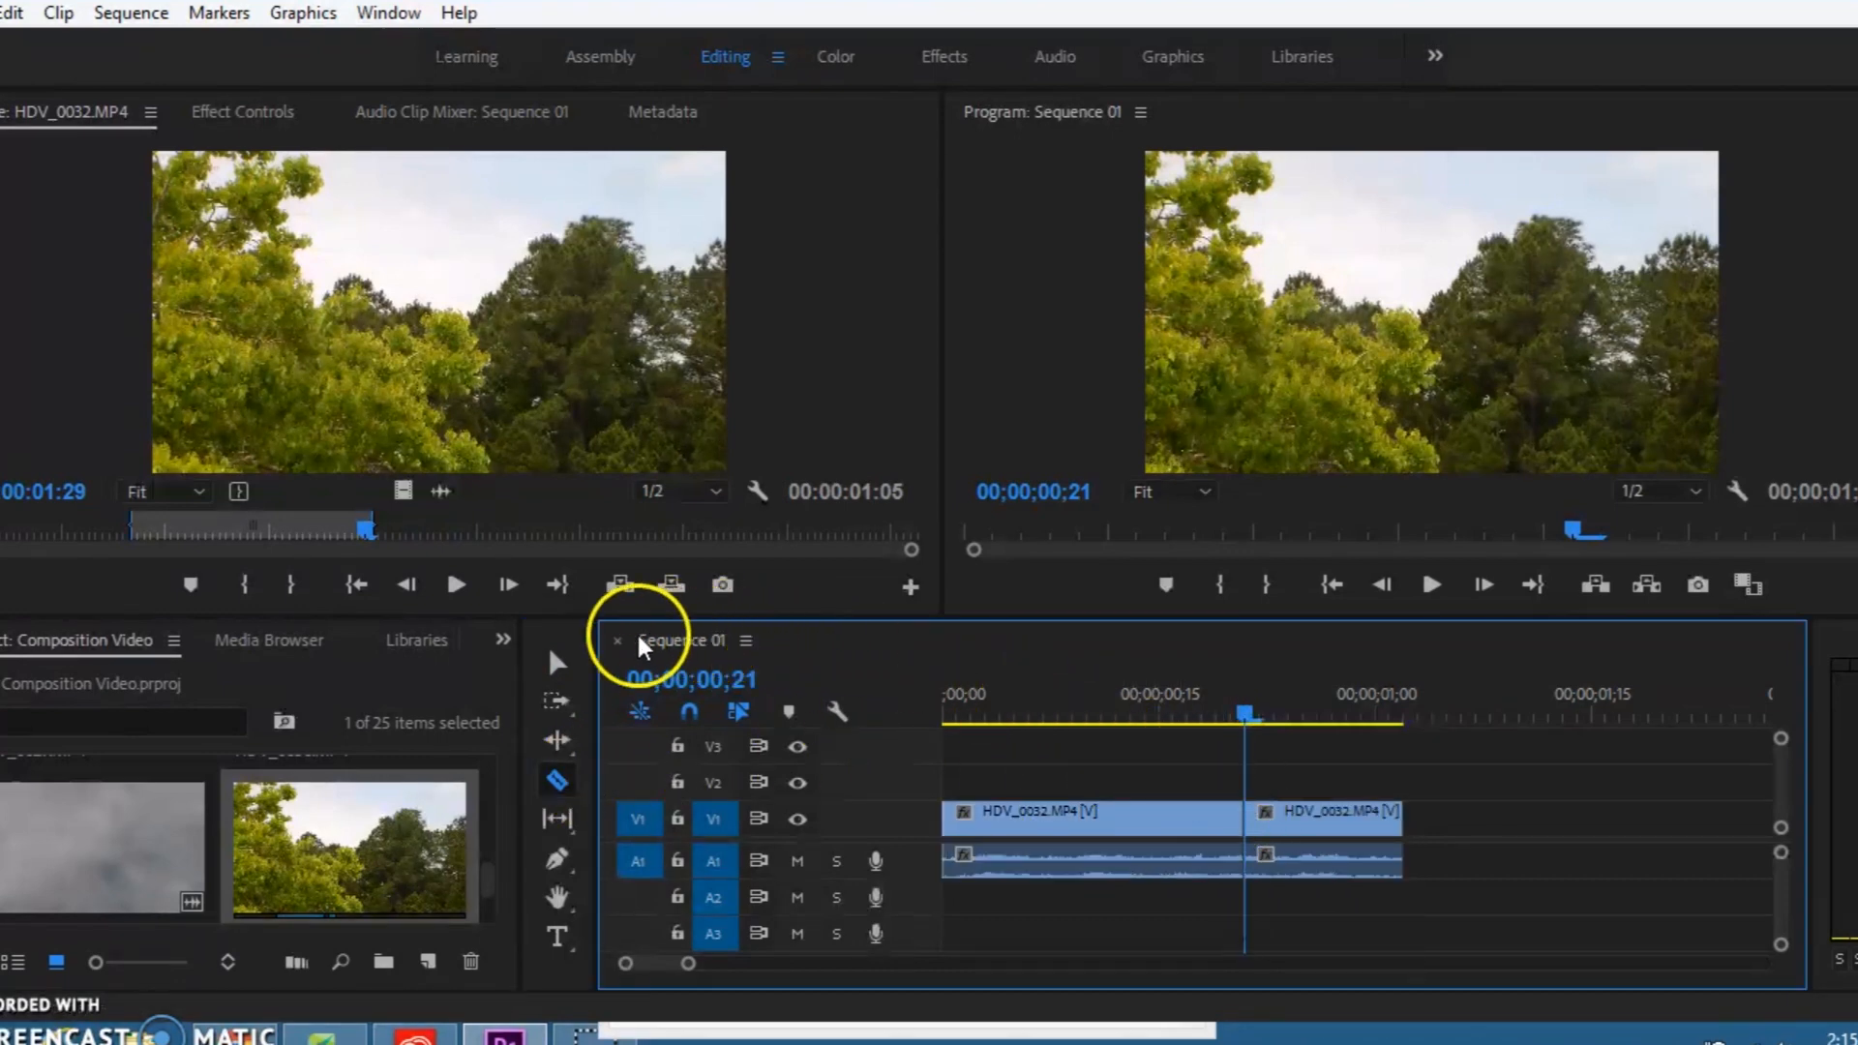
Step: Separate the portion of HDV_0032.MP4 after the cut from the first part and delete it from the sequence
left_click(556, 662)
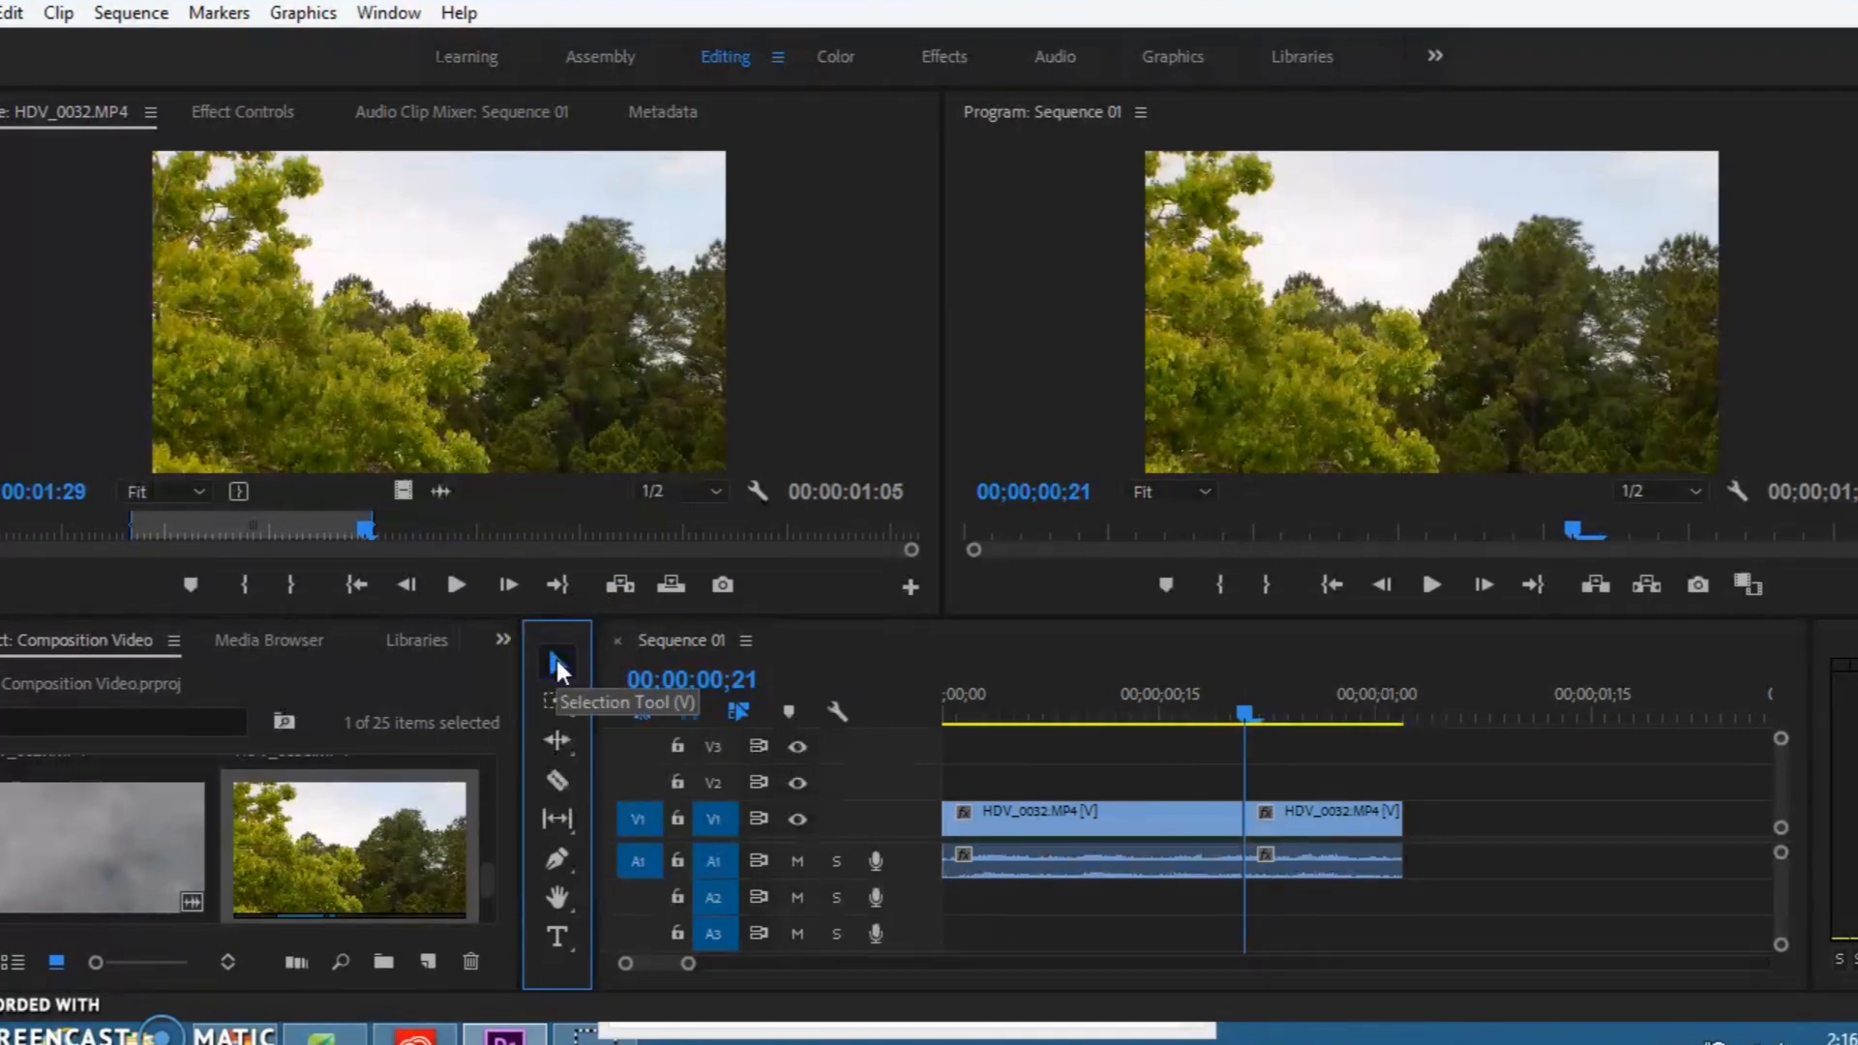
left_click_drag(1351, 824, 1432, 826)
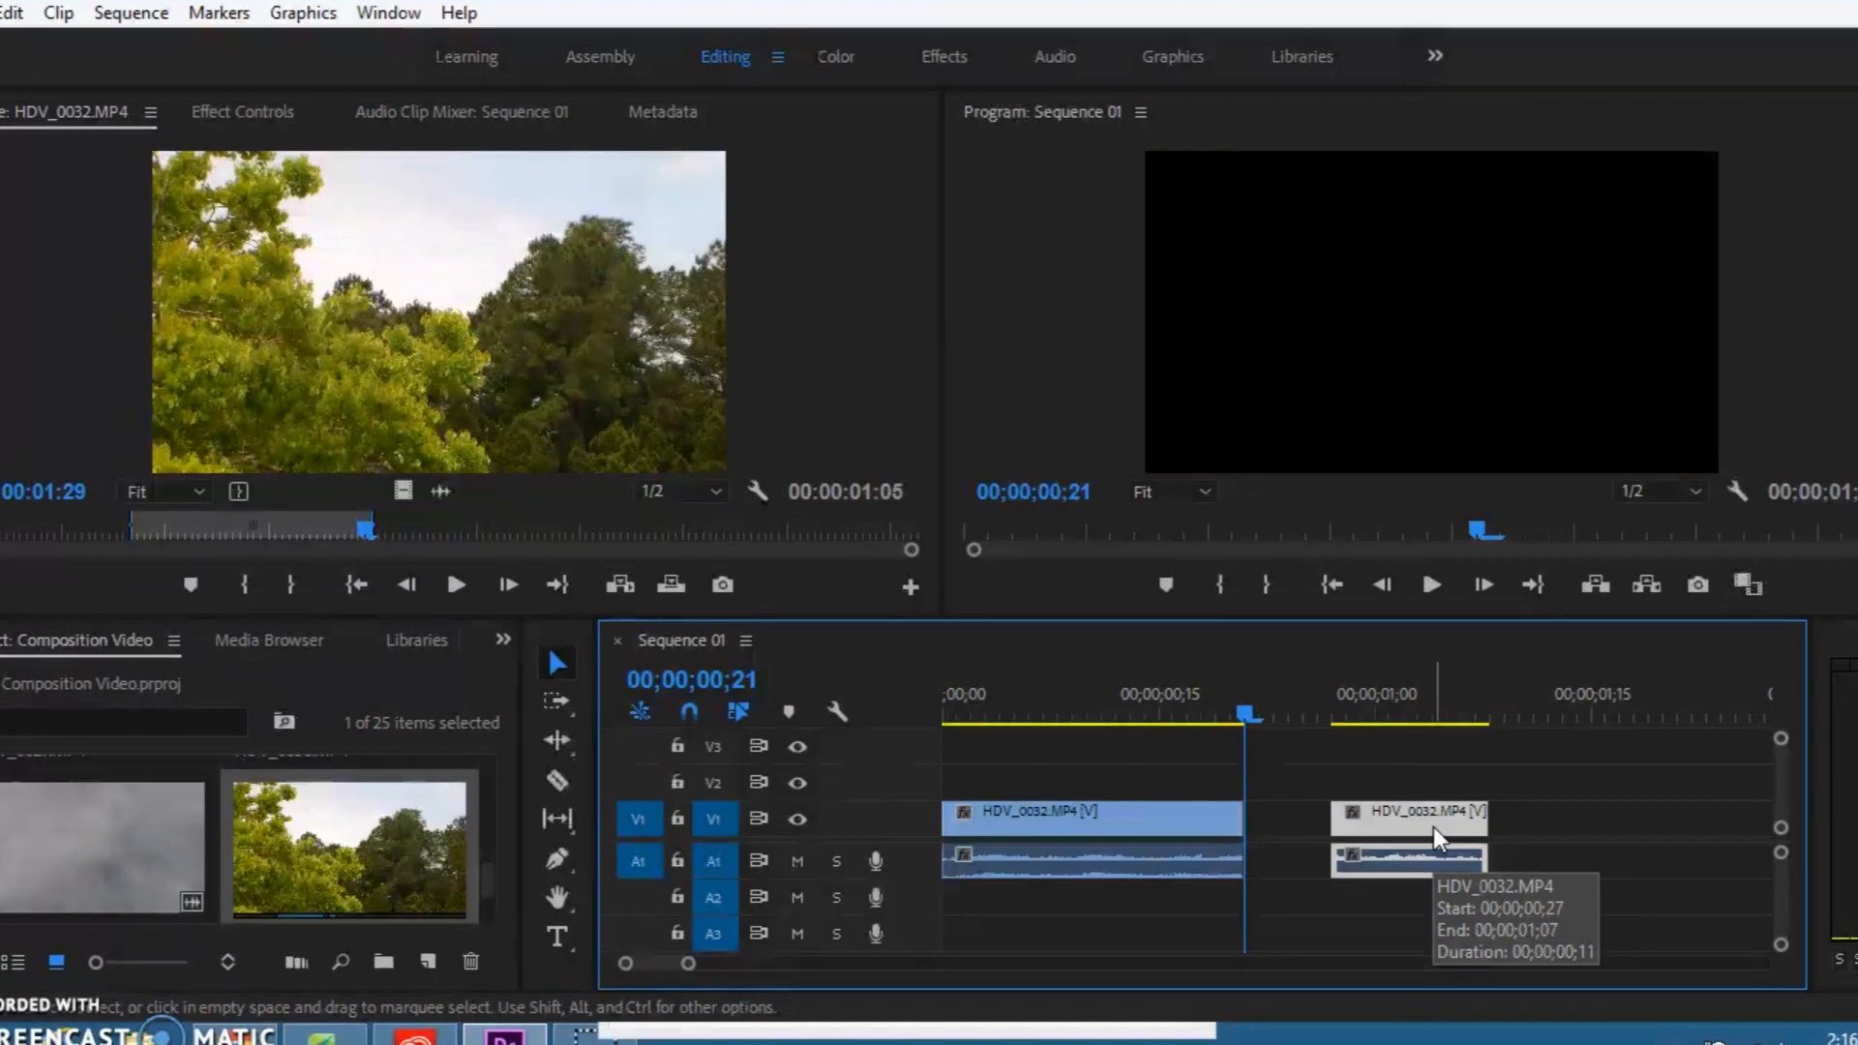
key("Delete")
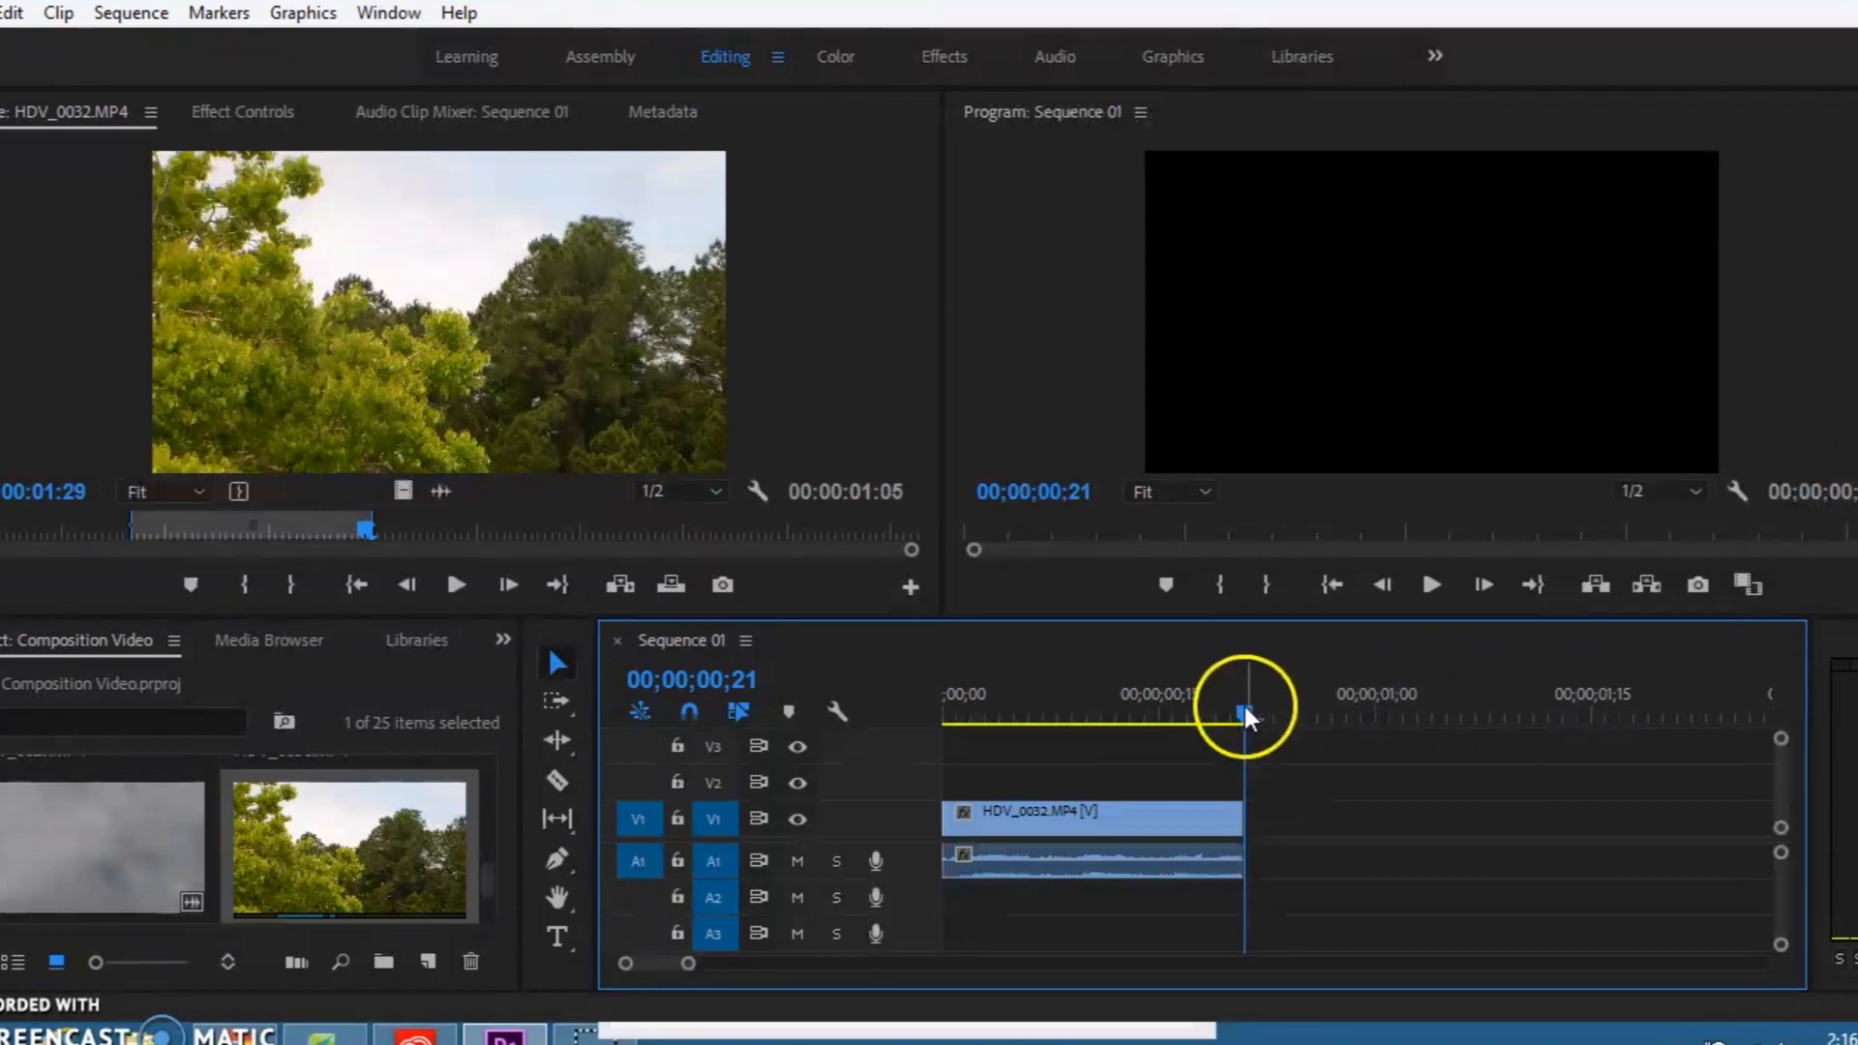
Step: Play the shortened sequence from the start and park the playhead at 00;00;00;18
mouse_move(1245, 712)
left_mouse_down()
mouse_move(1103, 733)
mouse_move(1250, 720)
left_mouse_up()
left_click(1232, 713)
left_click_drag(1232, 713, 952, 745)
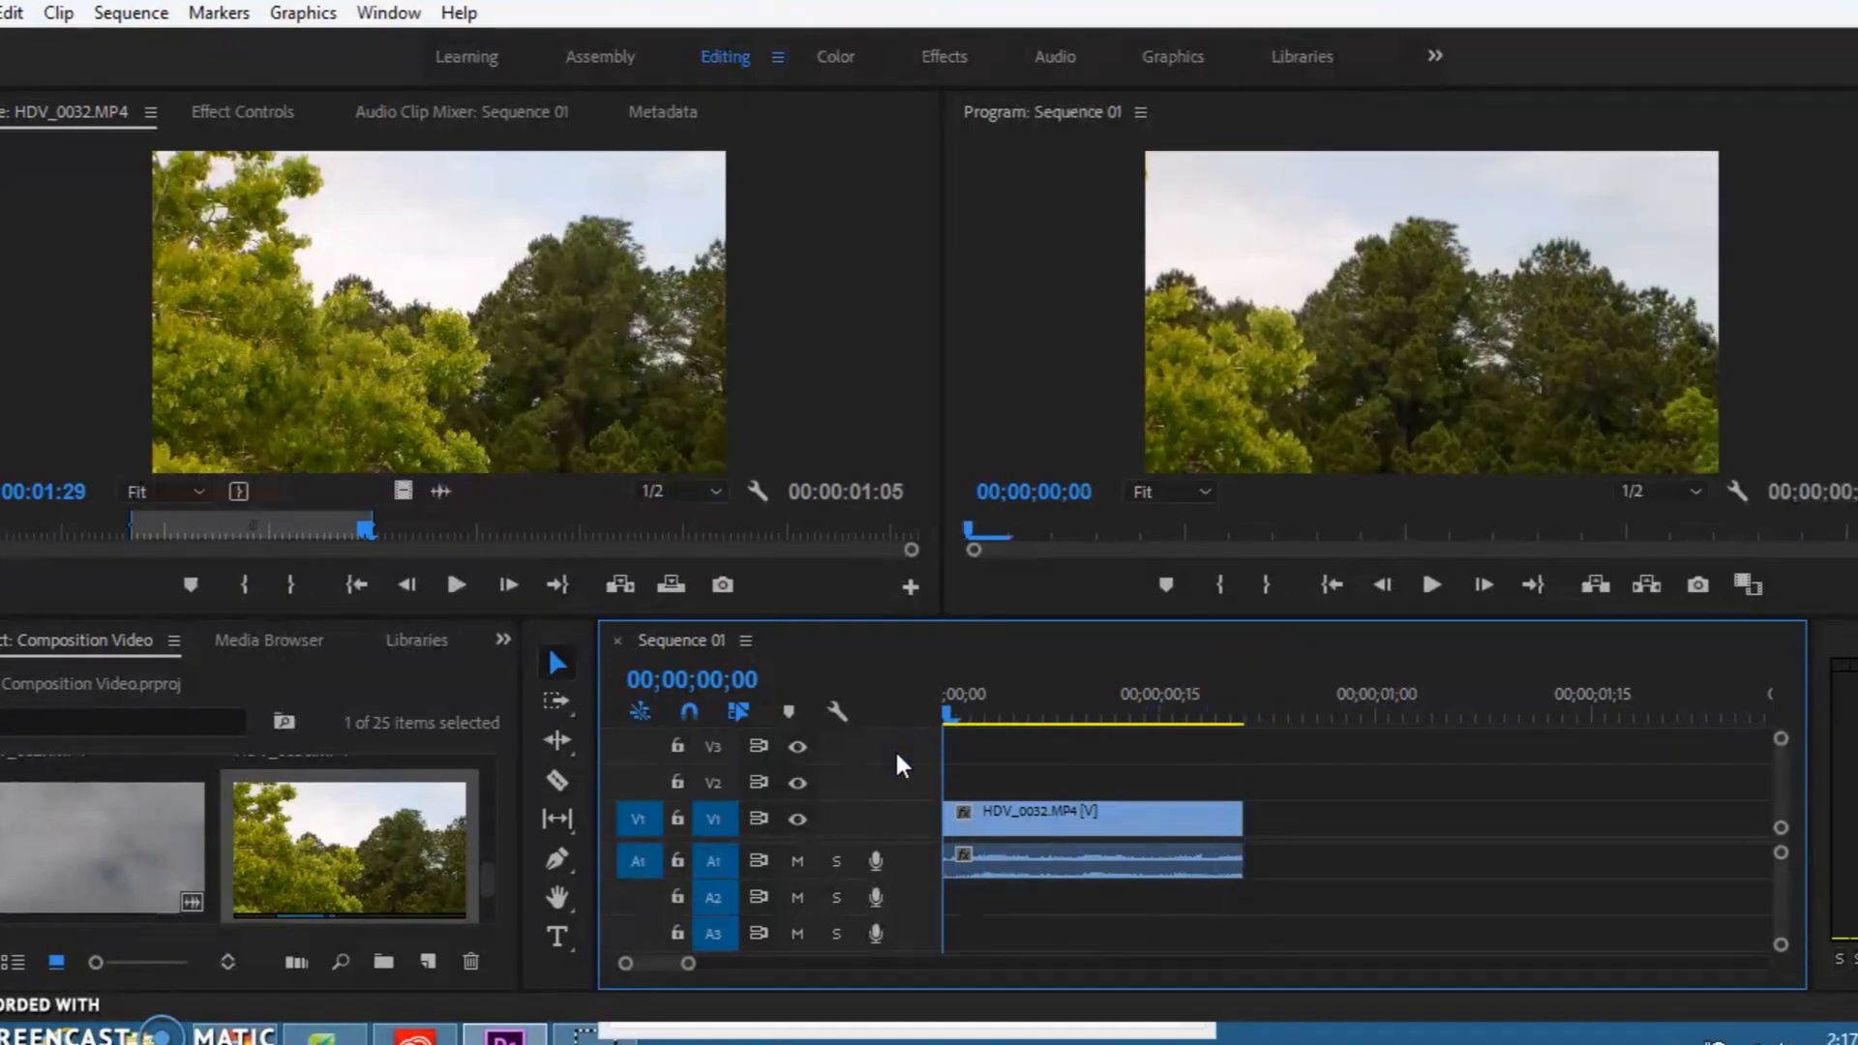
key("space")
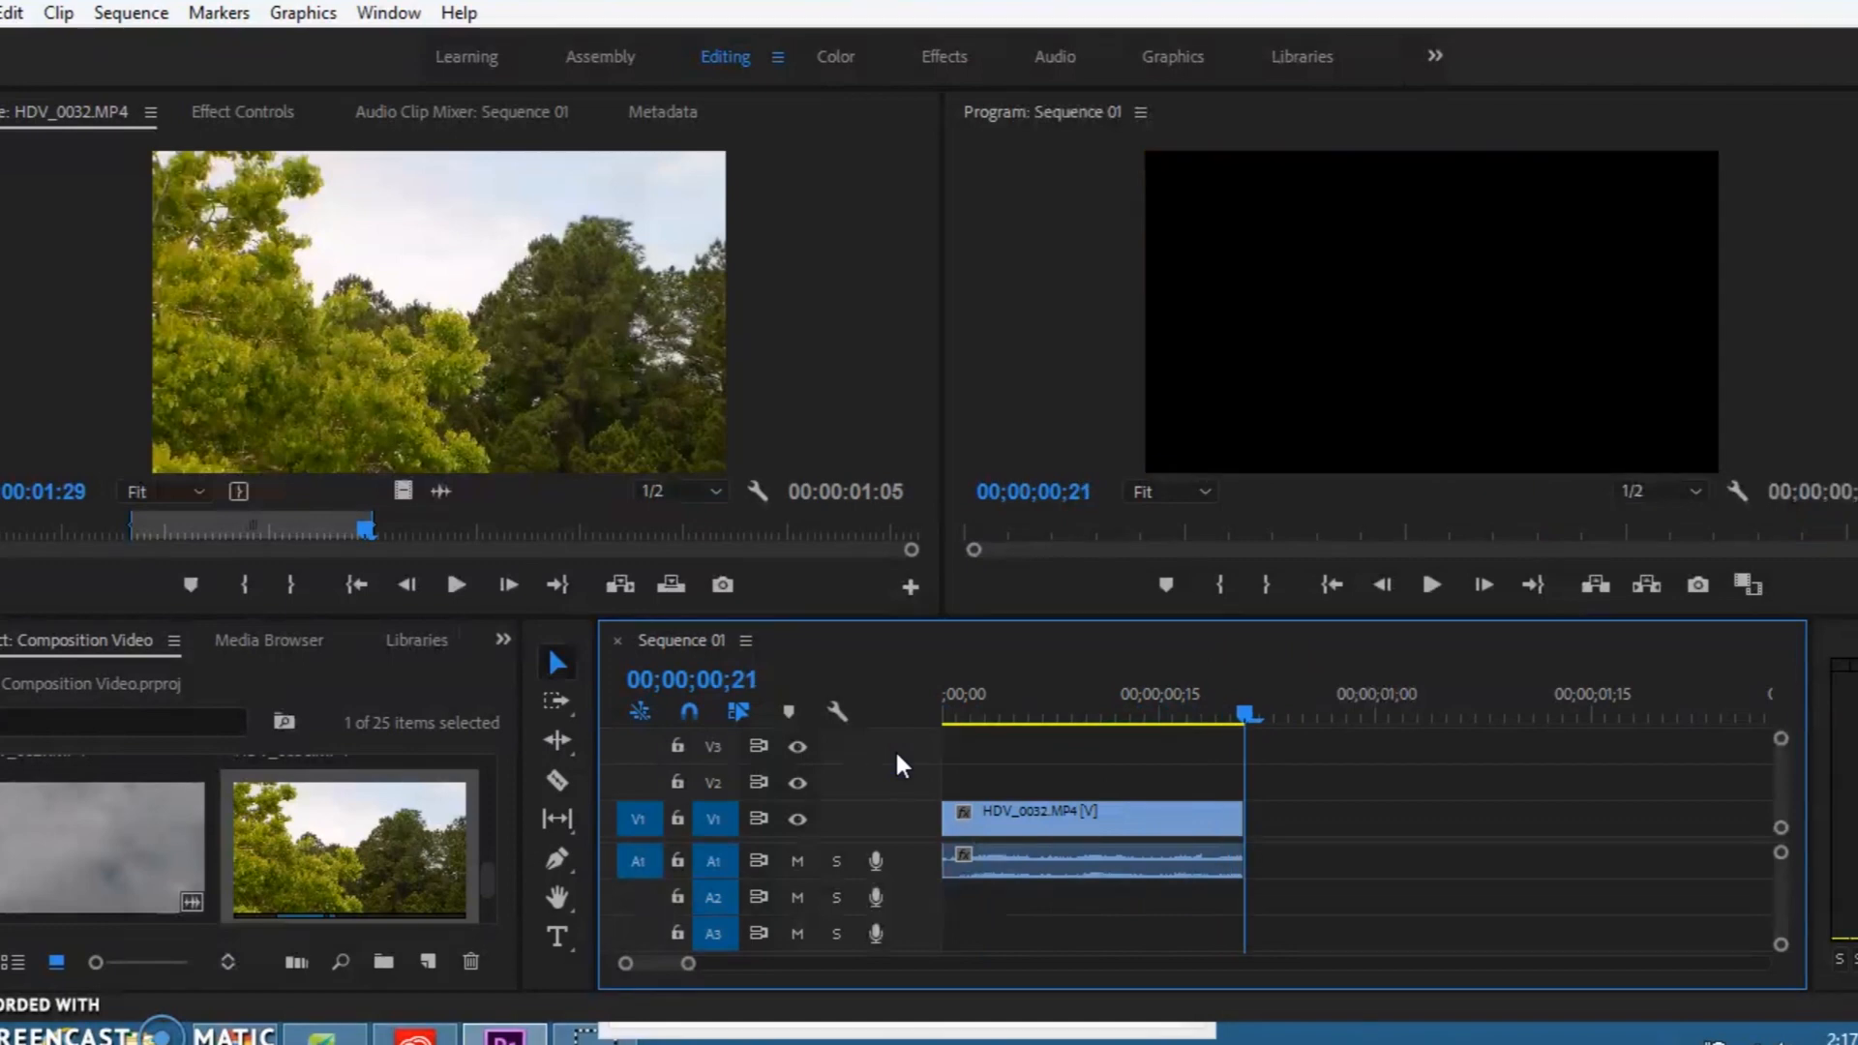
left_click_drag(1246, 713, 1210, 716)
left_click(1856, 854)
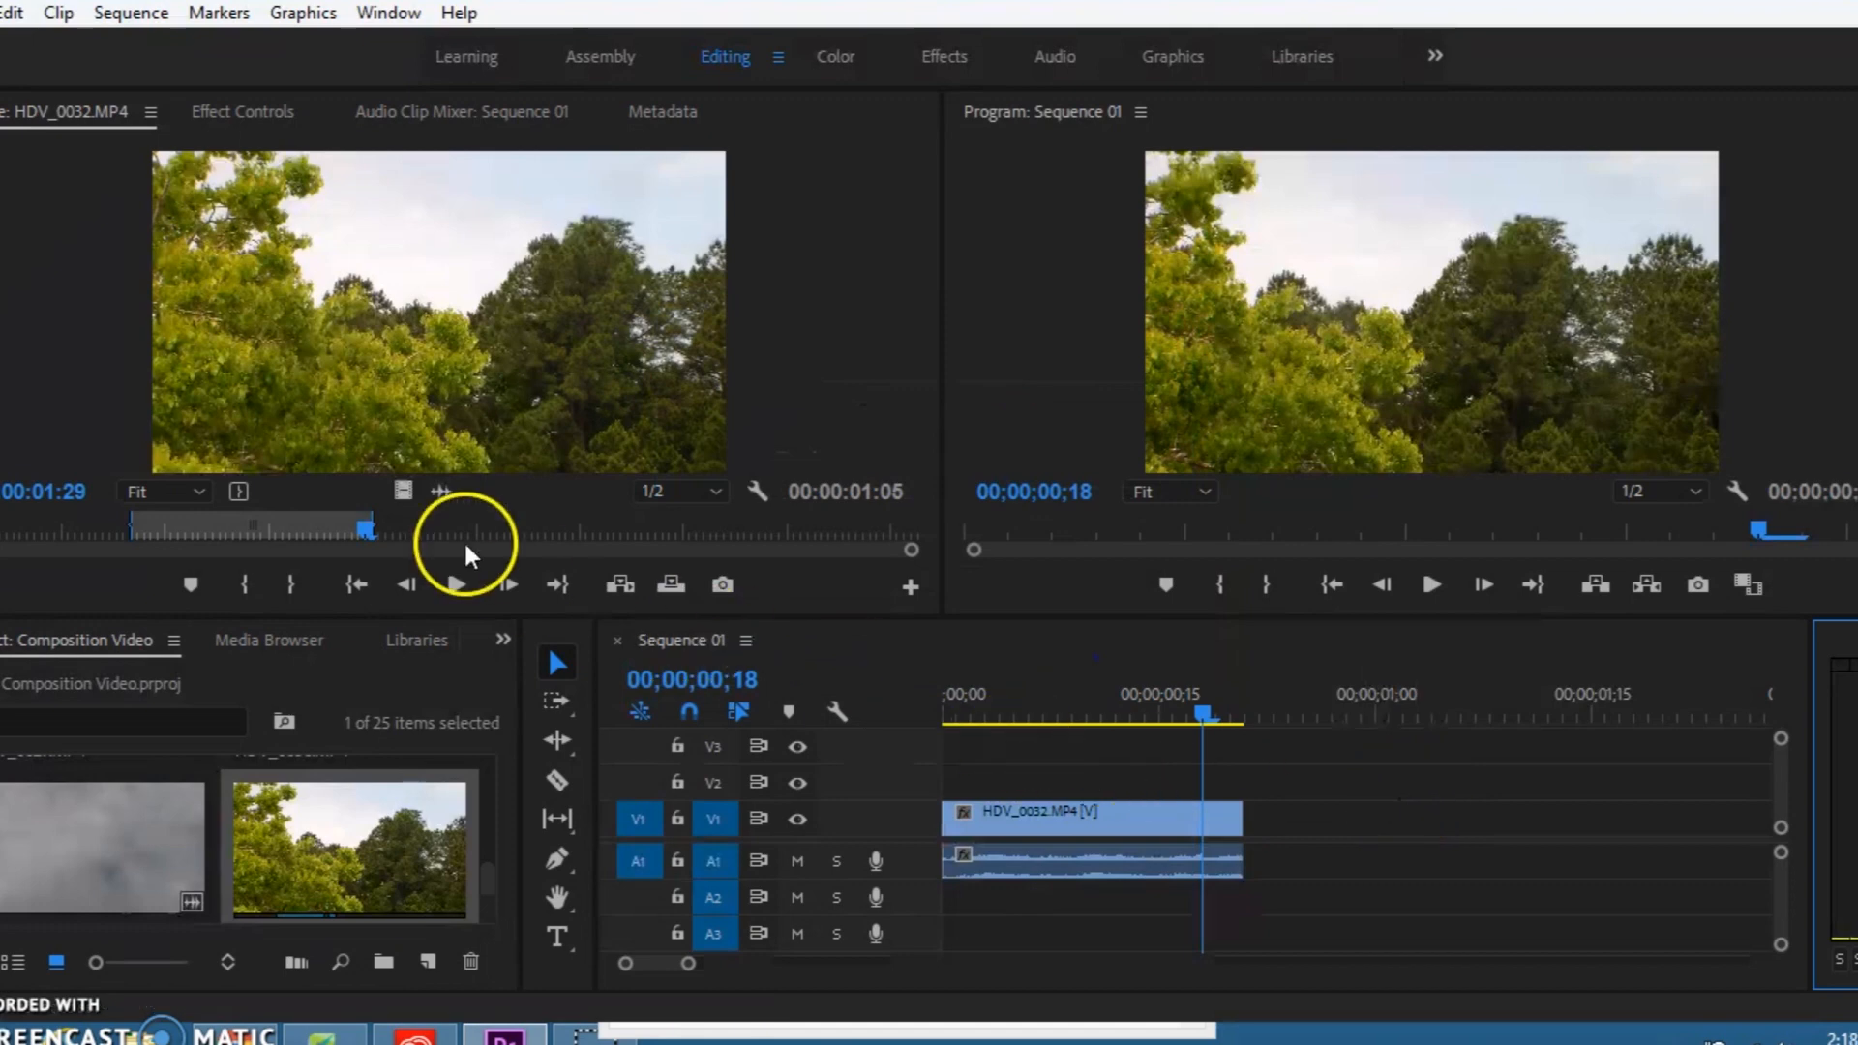
Step: Create a legacy title named Title 01 at 1280 x 720, 29.97 fps Drop-Frame, with square pixels
left_click(5, 12)
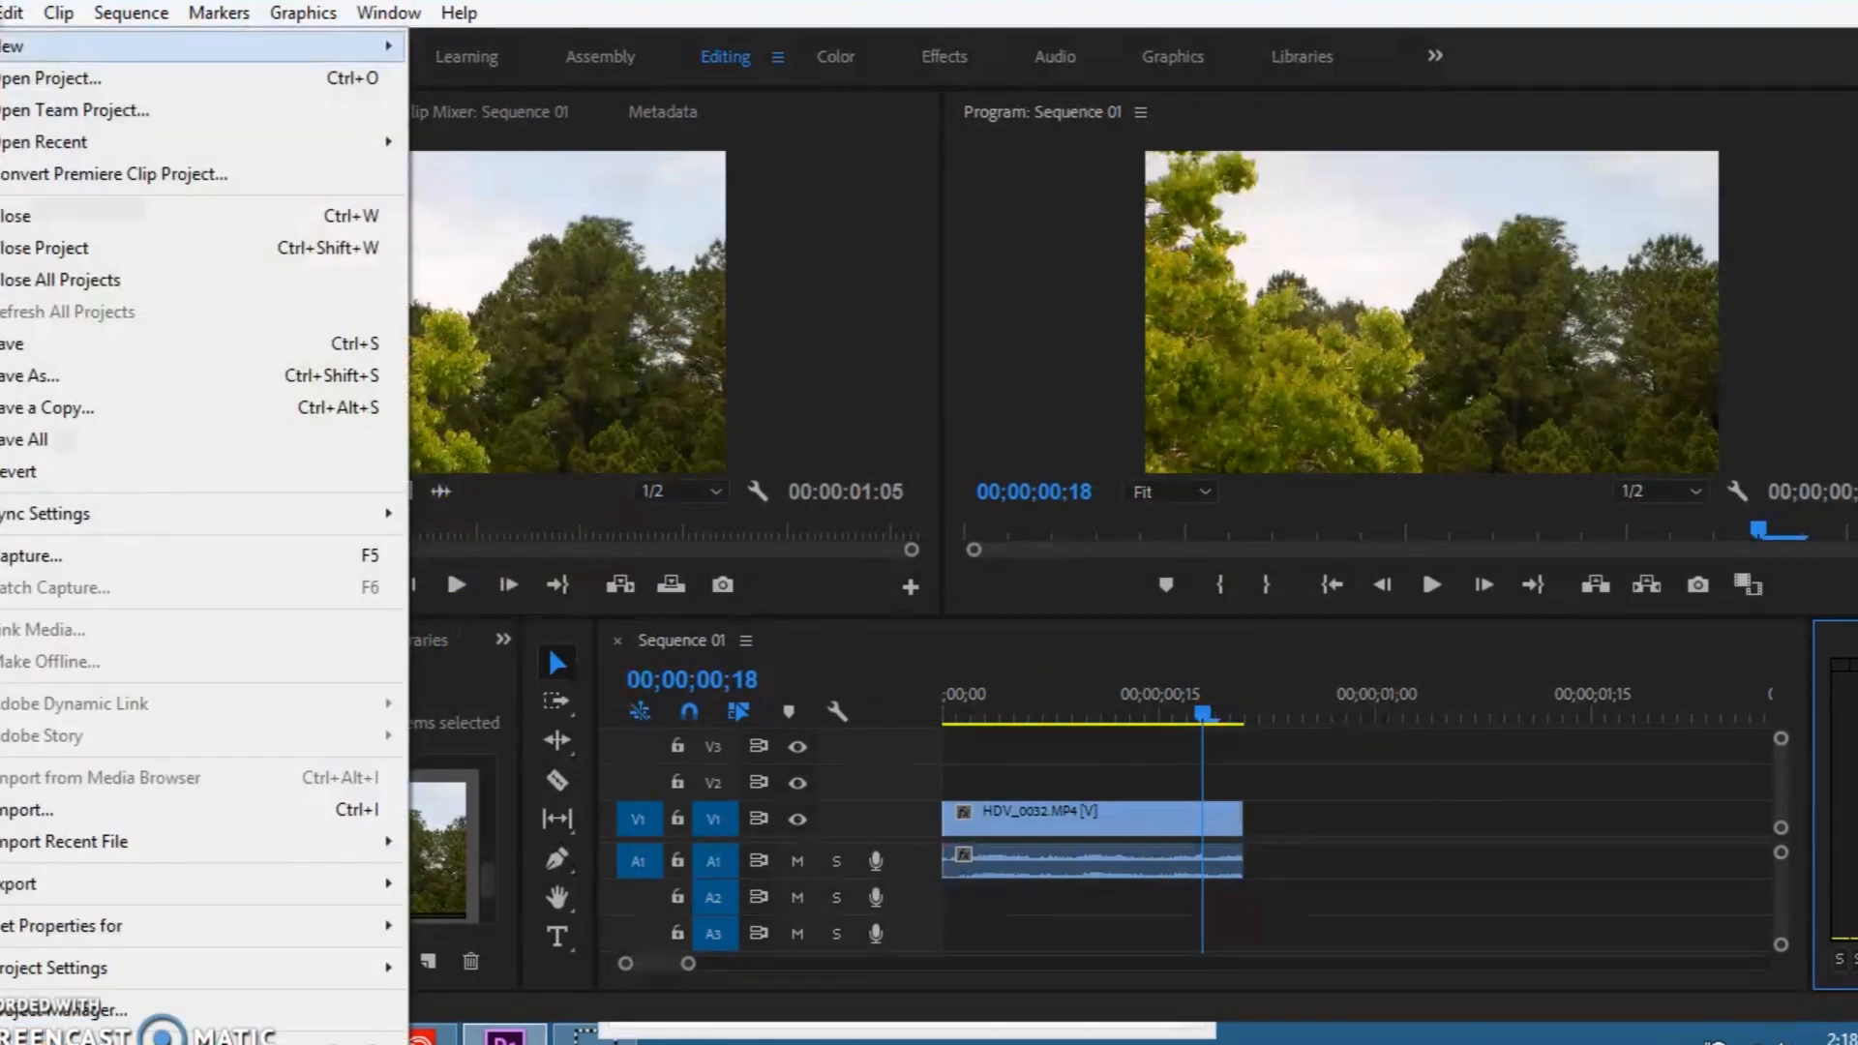
mouse_move(281, 44)
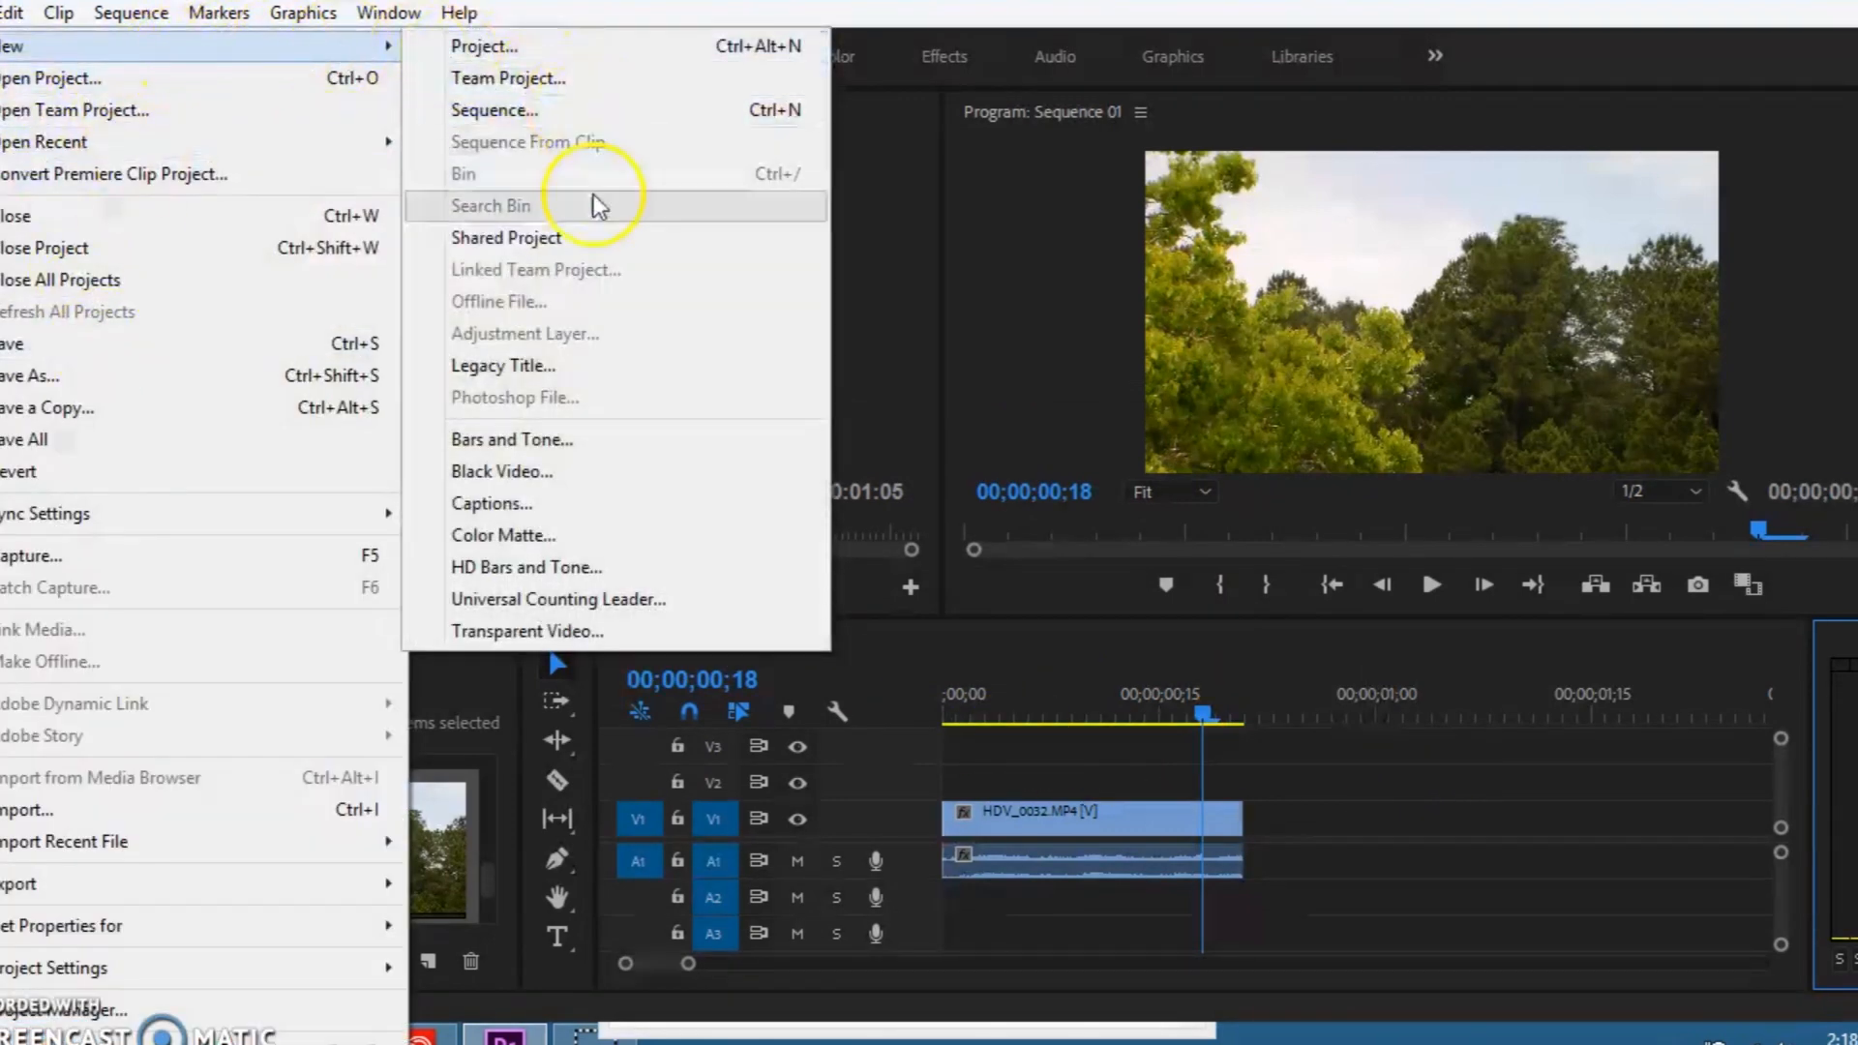
left_click(576, 367)
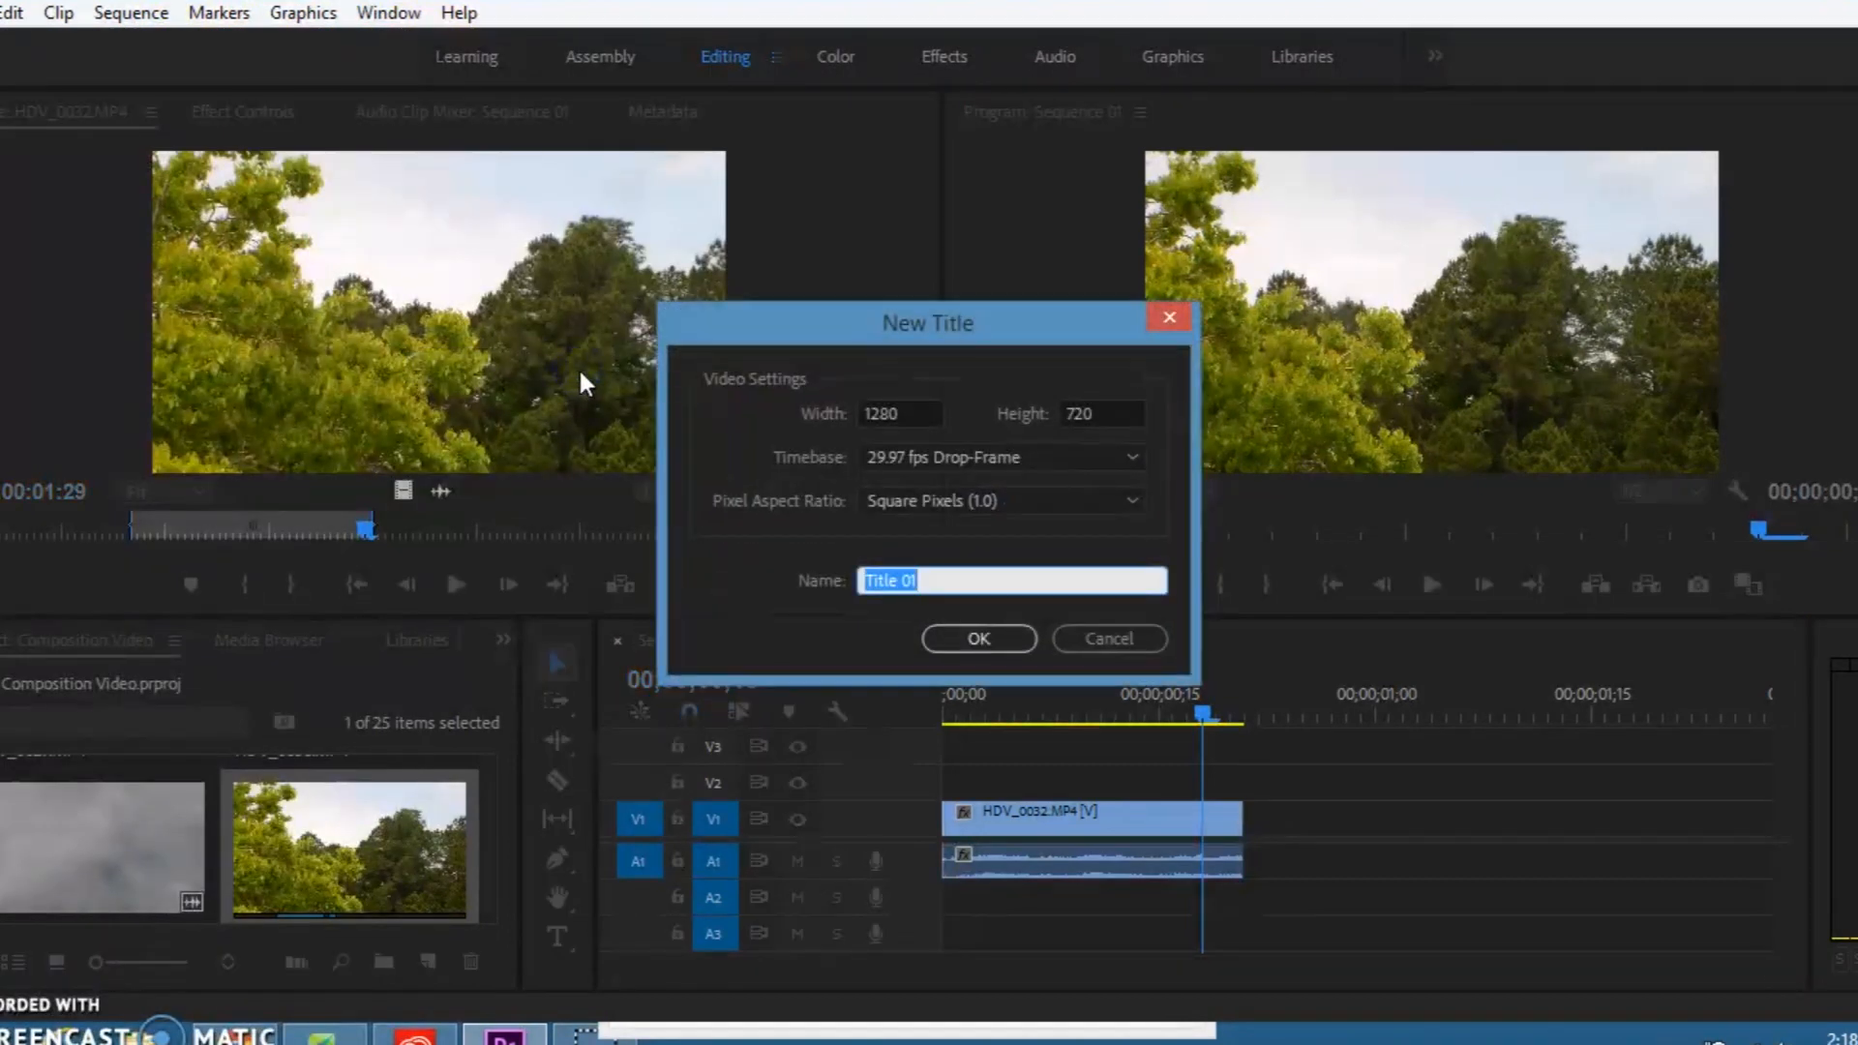
left_click(977, 643)
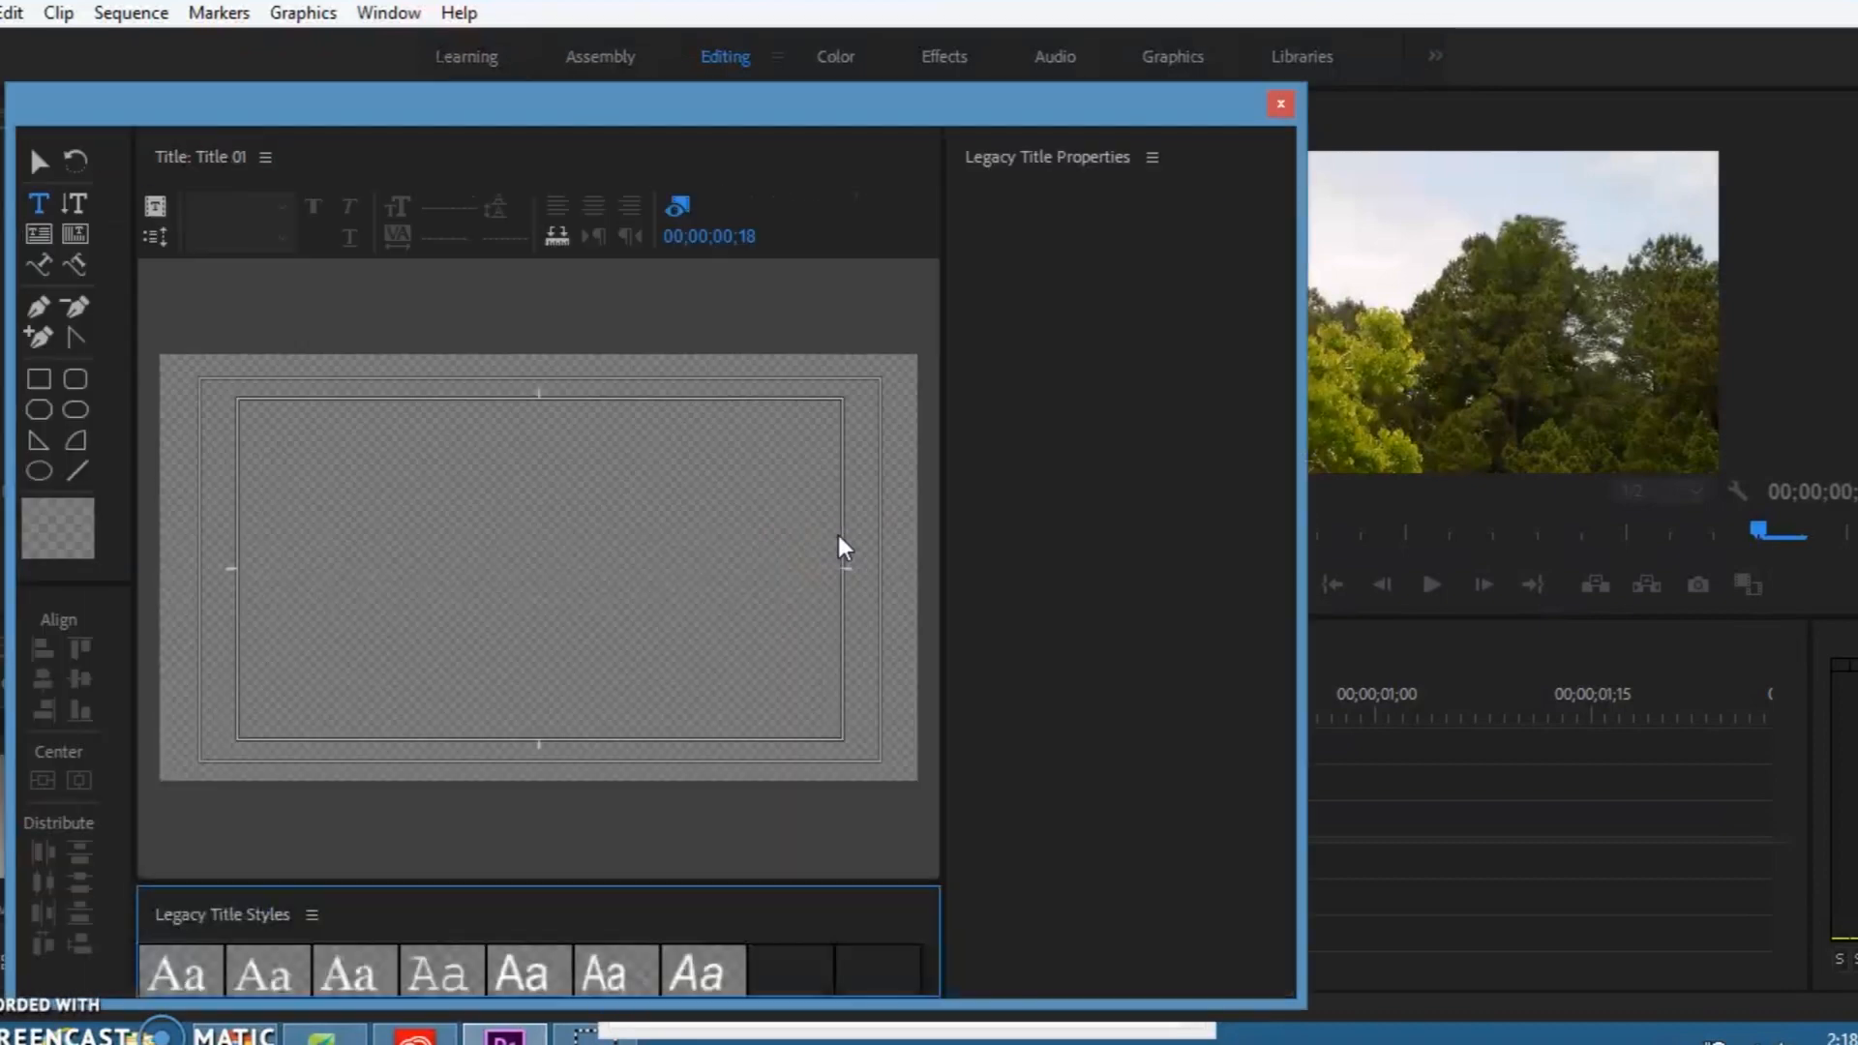
left_click(818, 551)
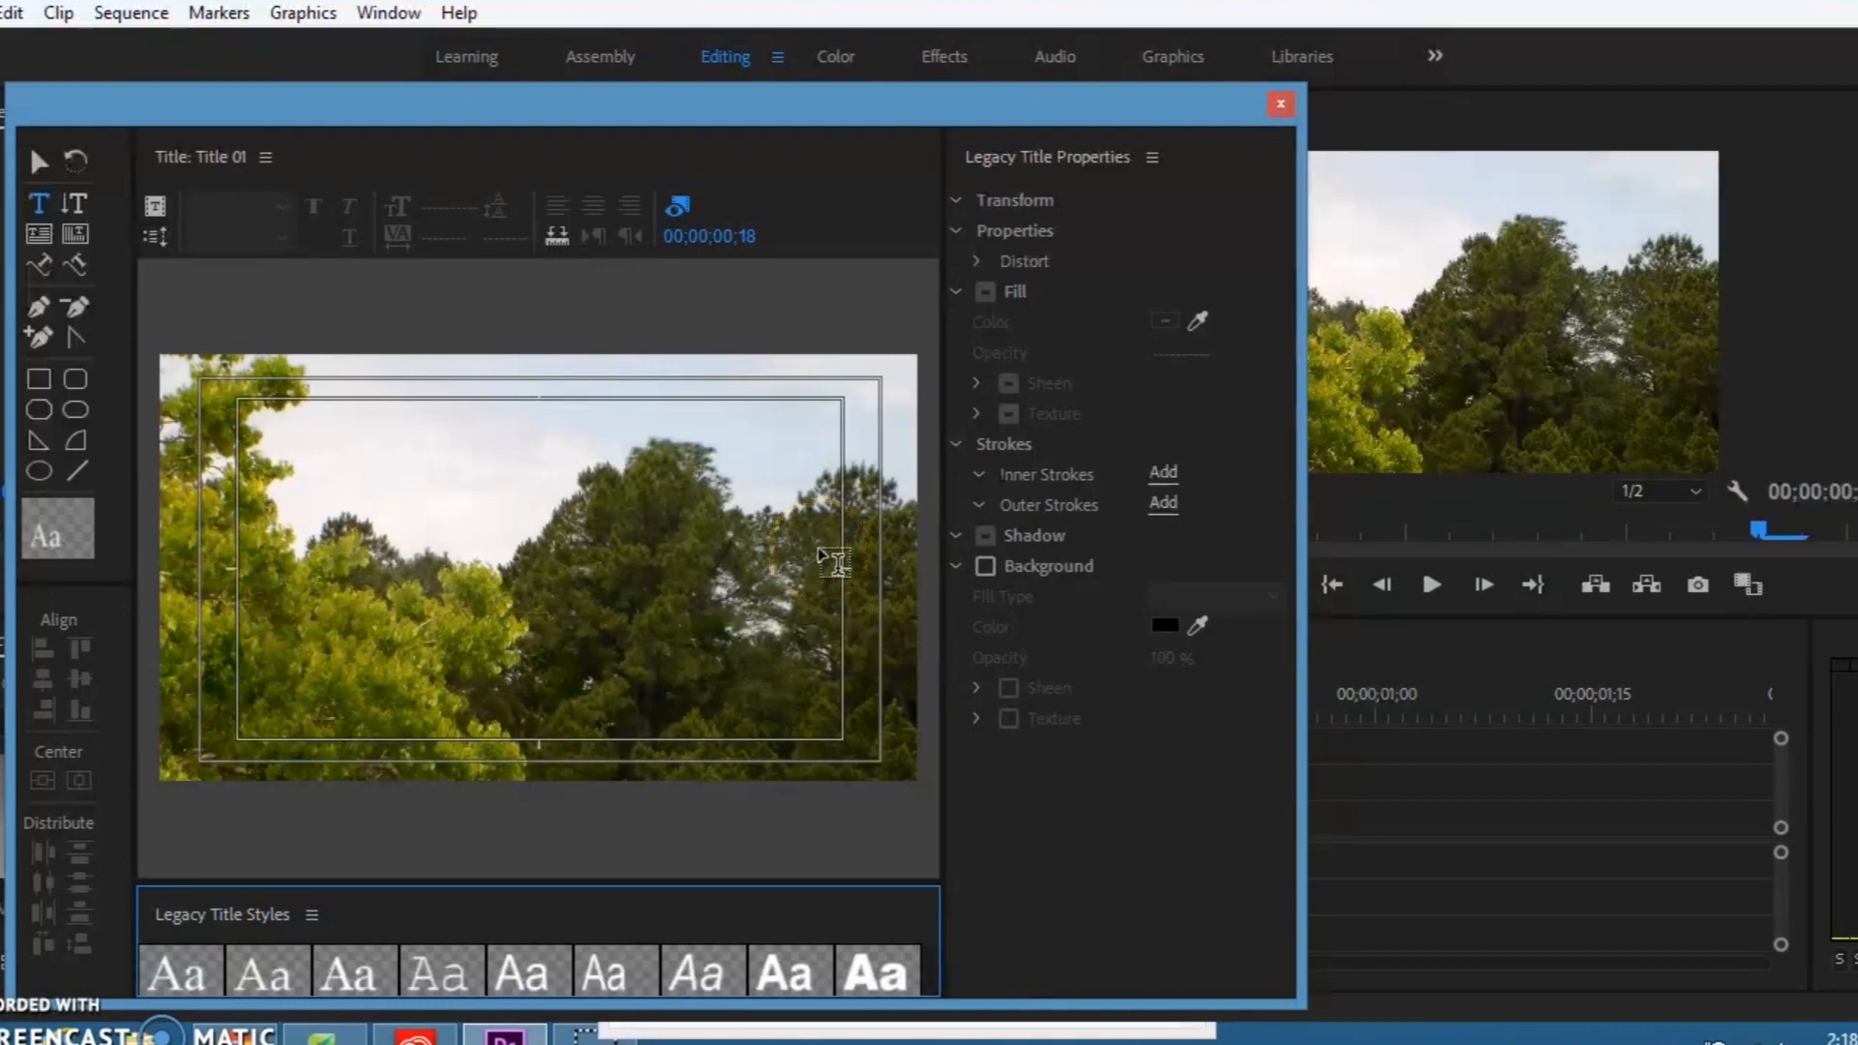
Step: Add the text "Video" to the title, reposition it to about X 318, Y 480, and close the title editor
left_click(477, 522)
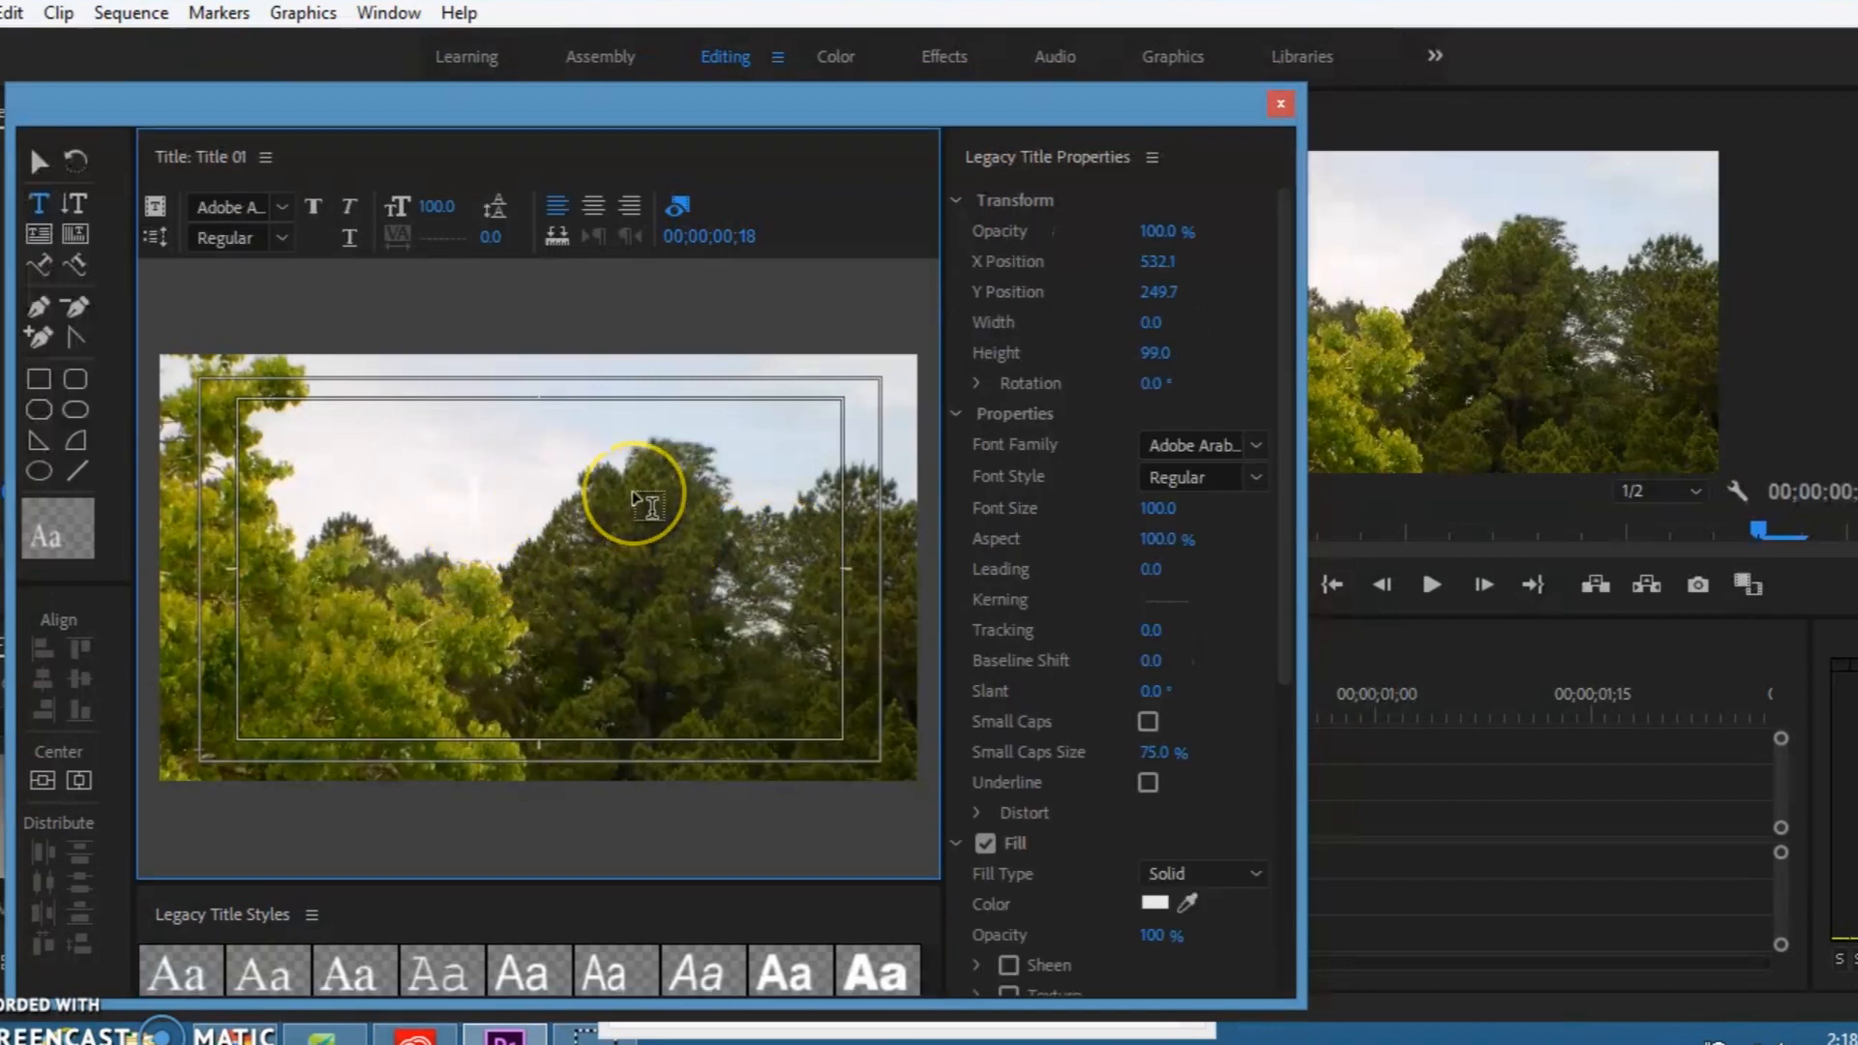
type("Video")
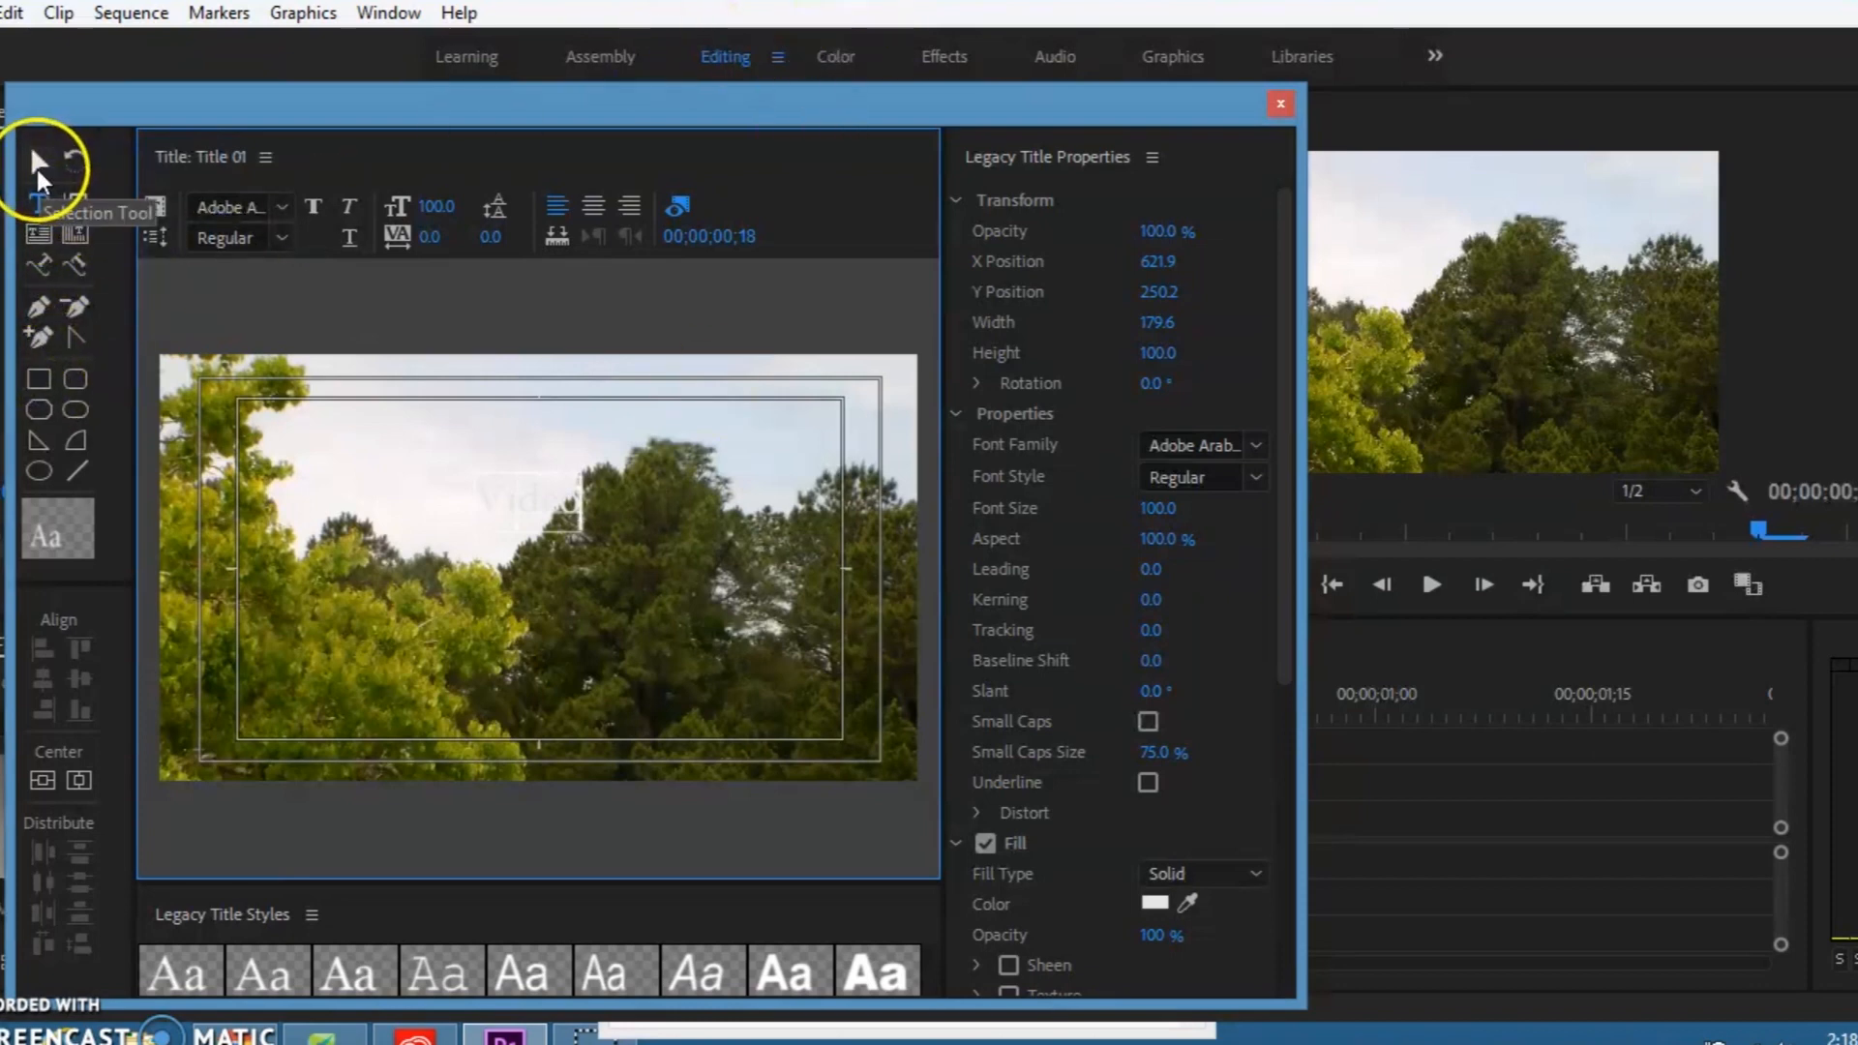
left_click(38, 165)
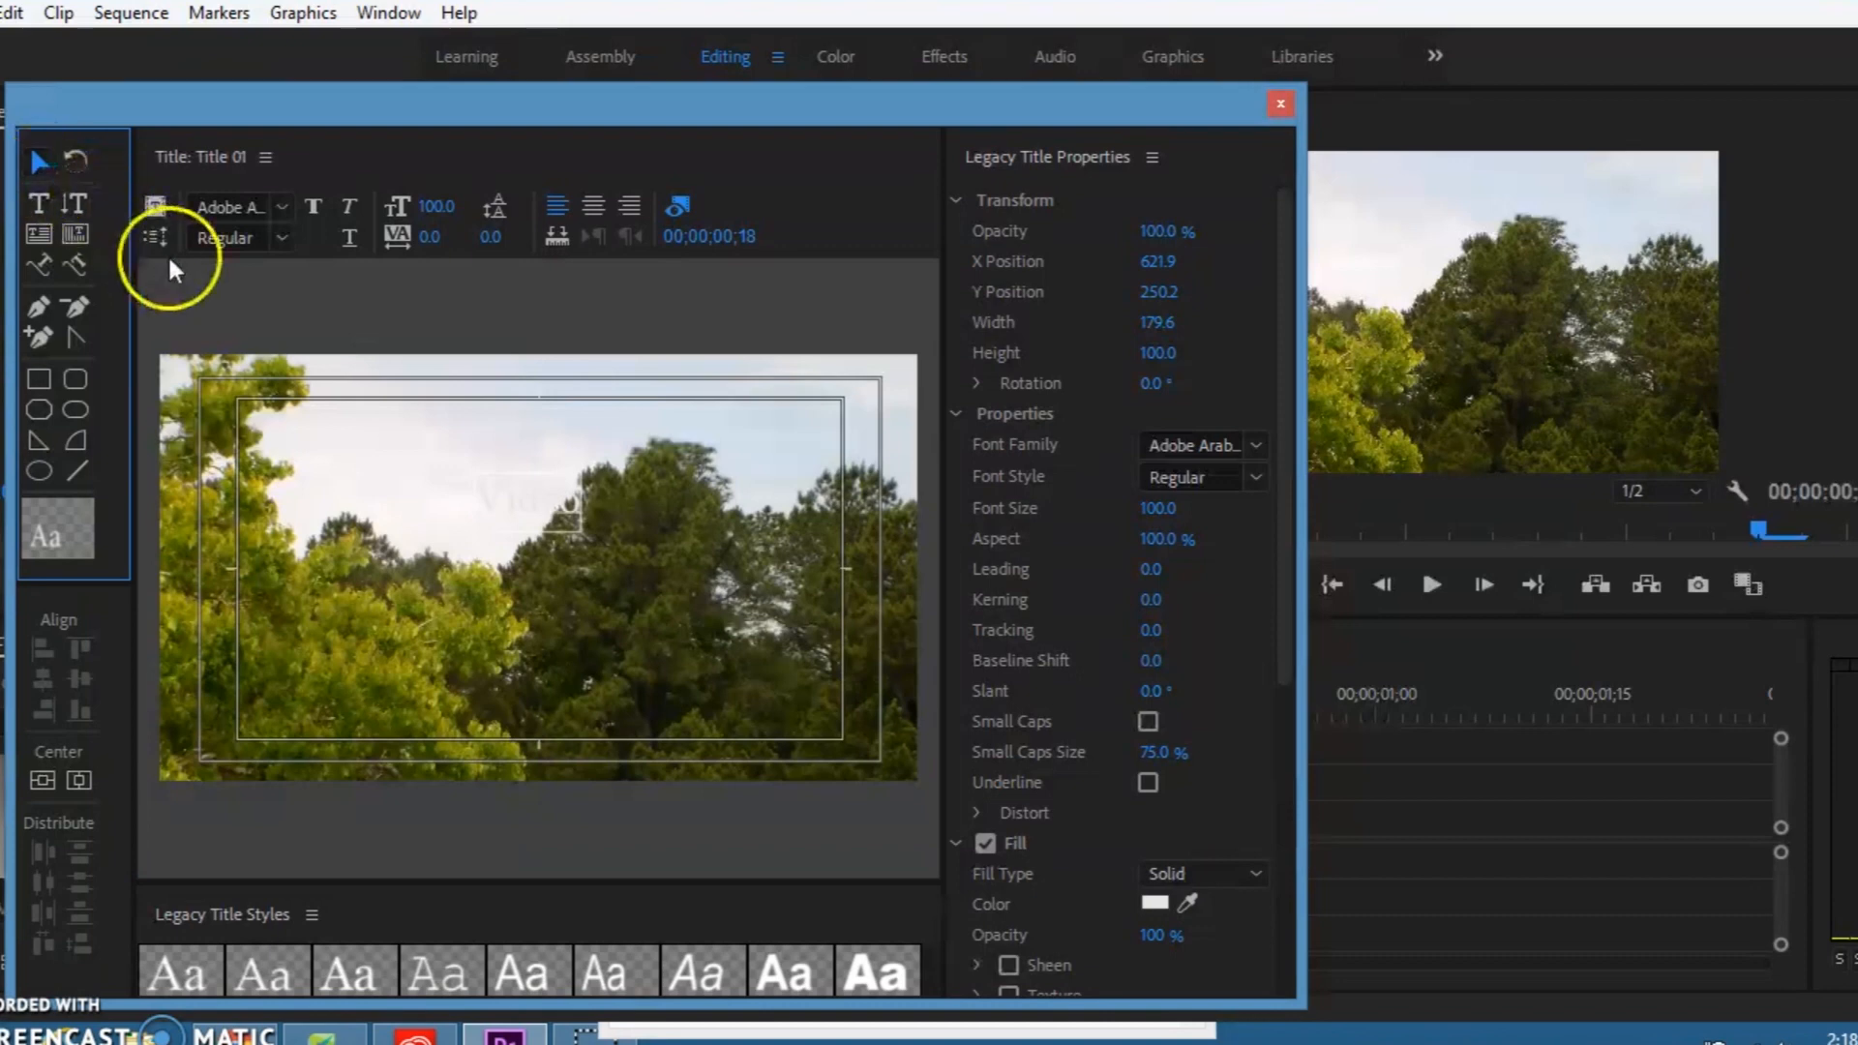
left_click_drag(504, 488, 340, 627)
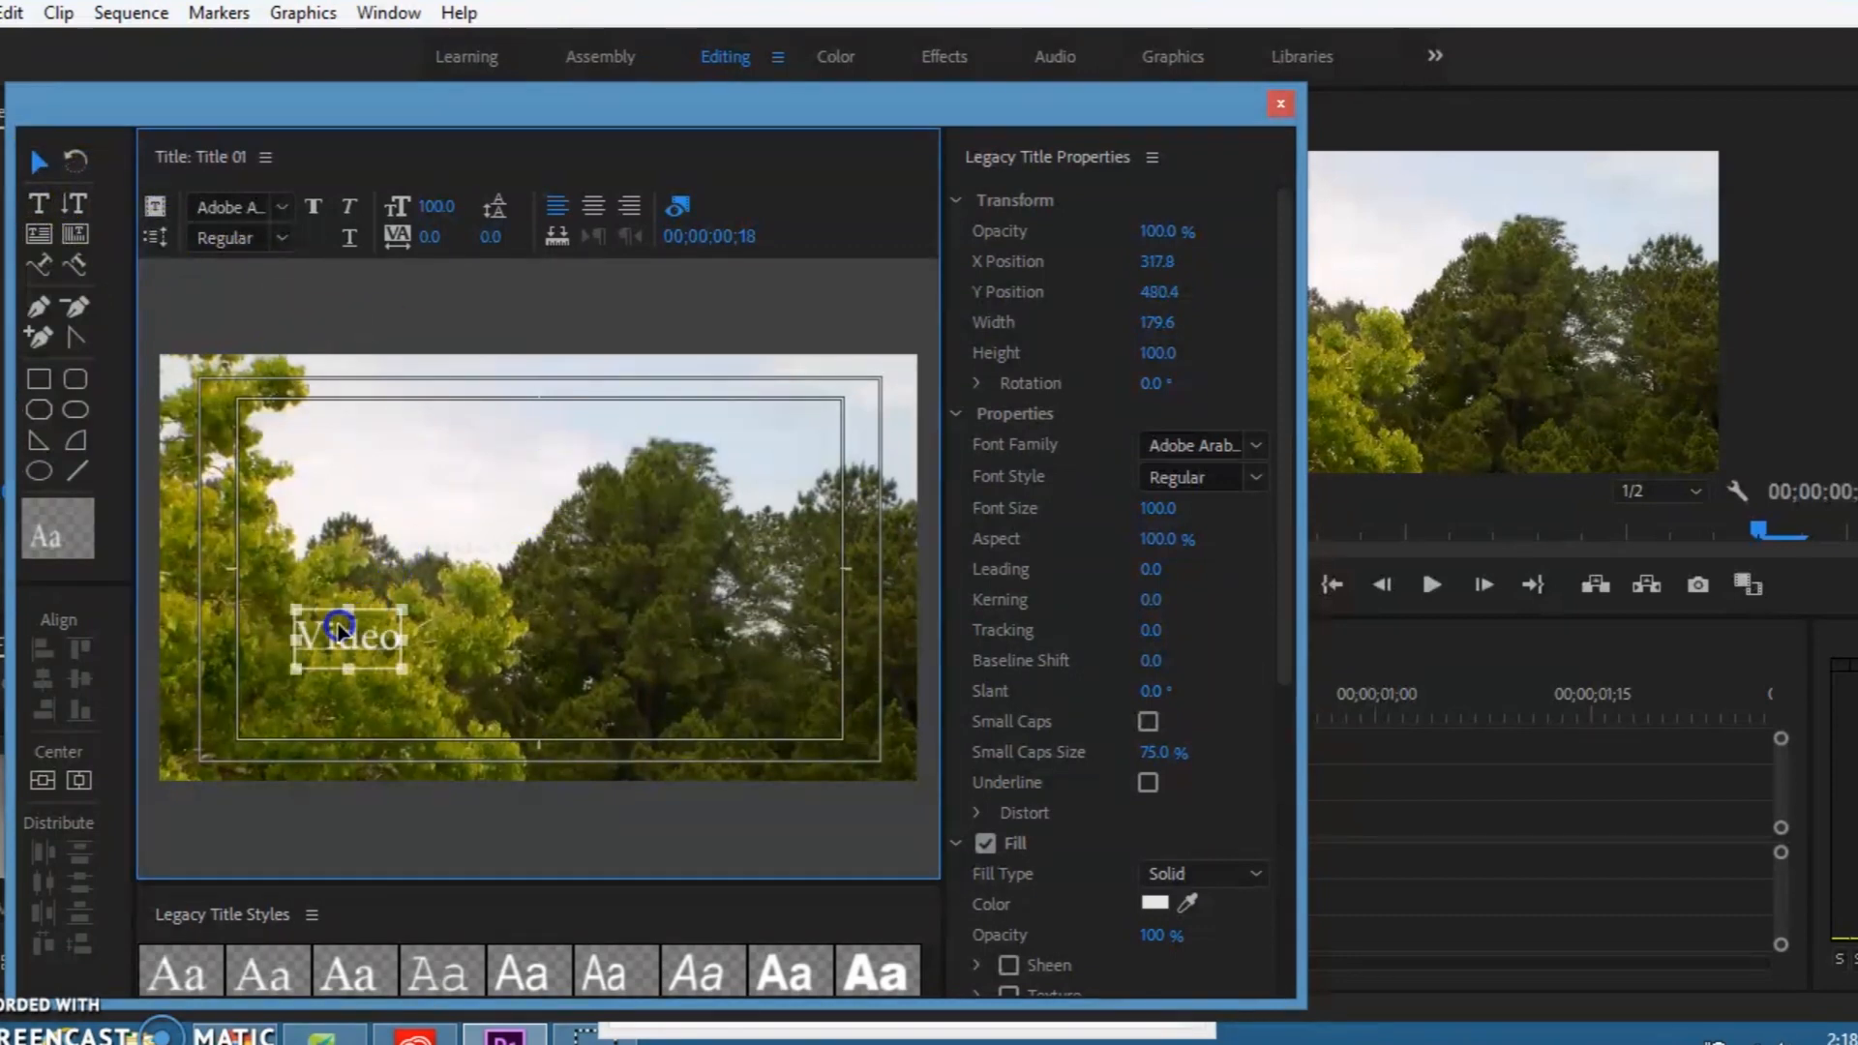
left_click(599, 444)
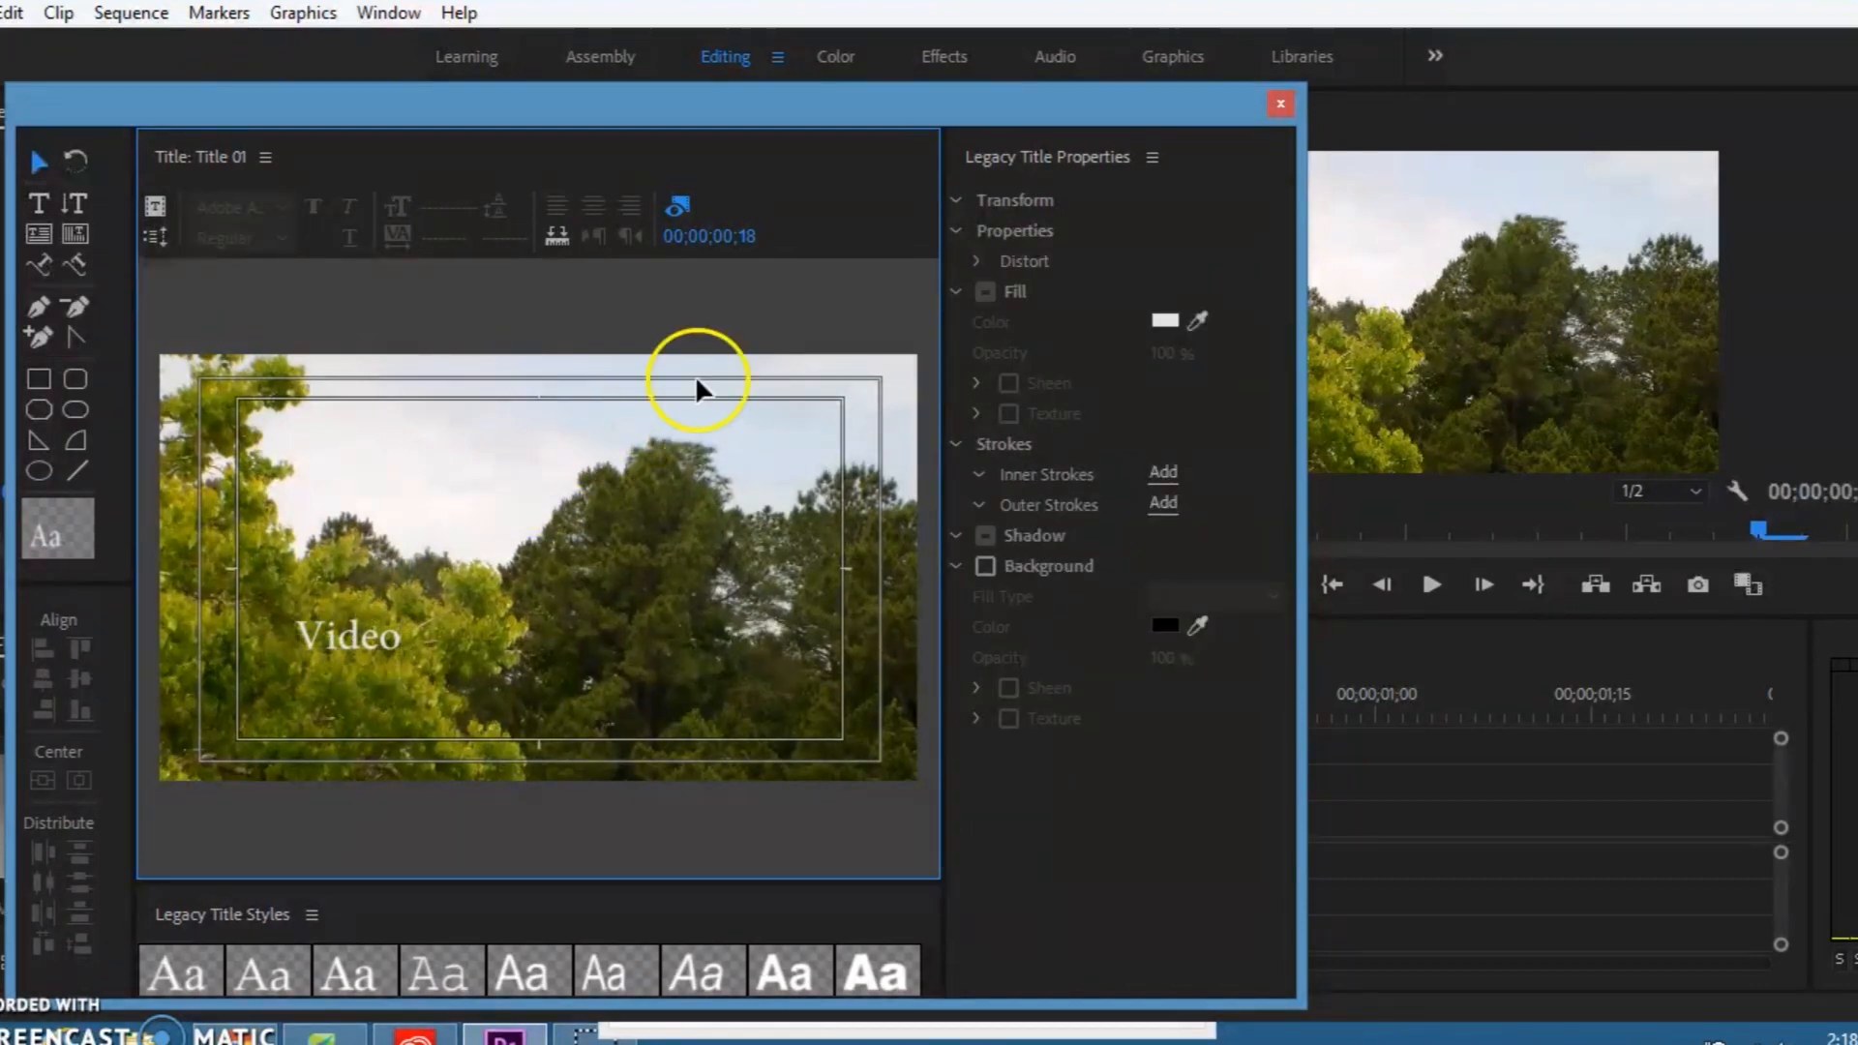
left_click(1280, 103)
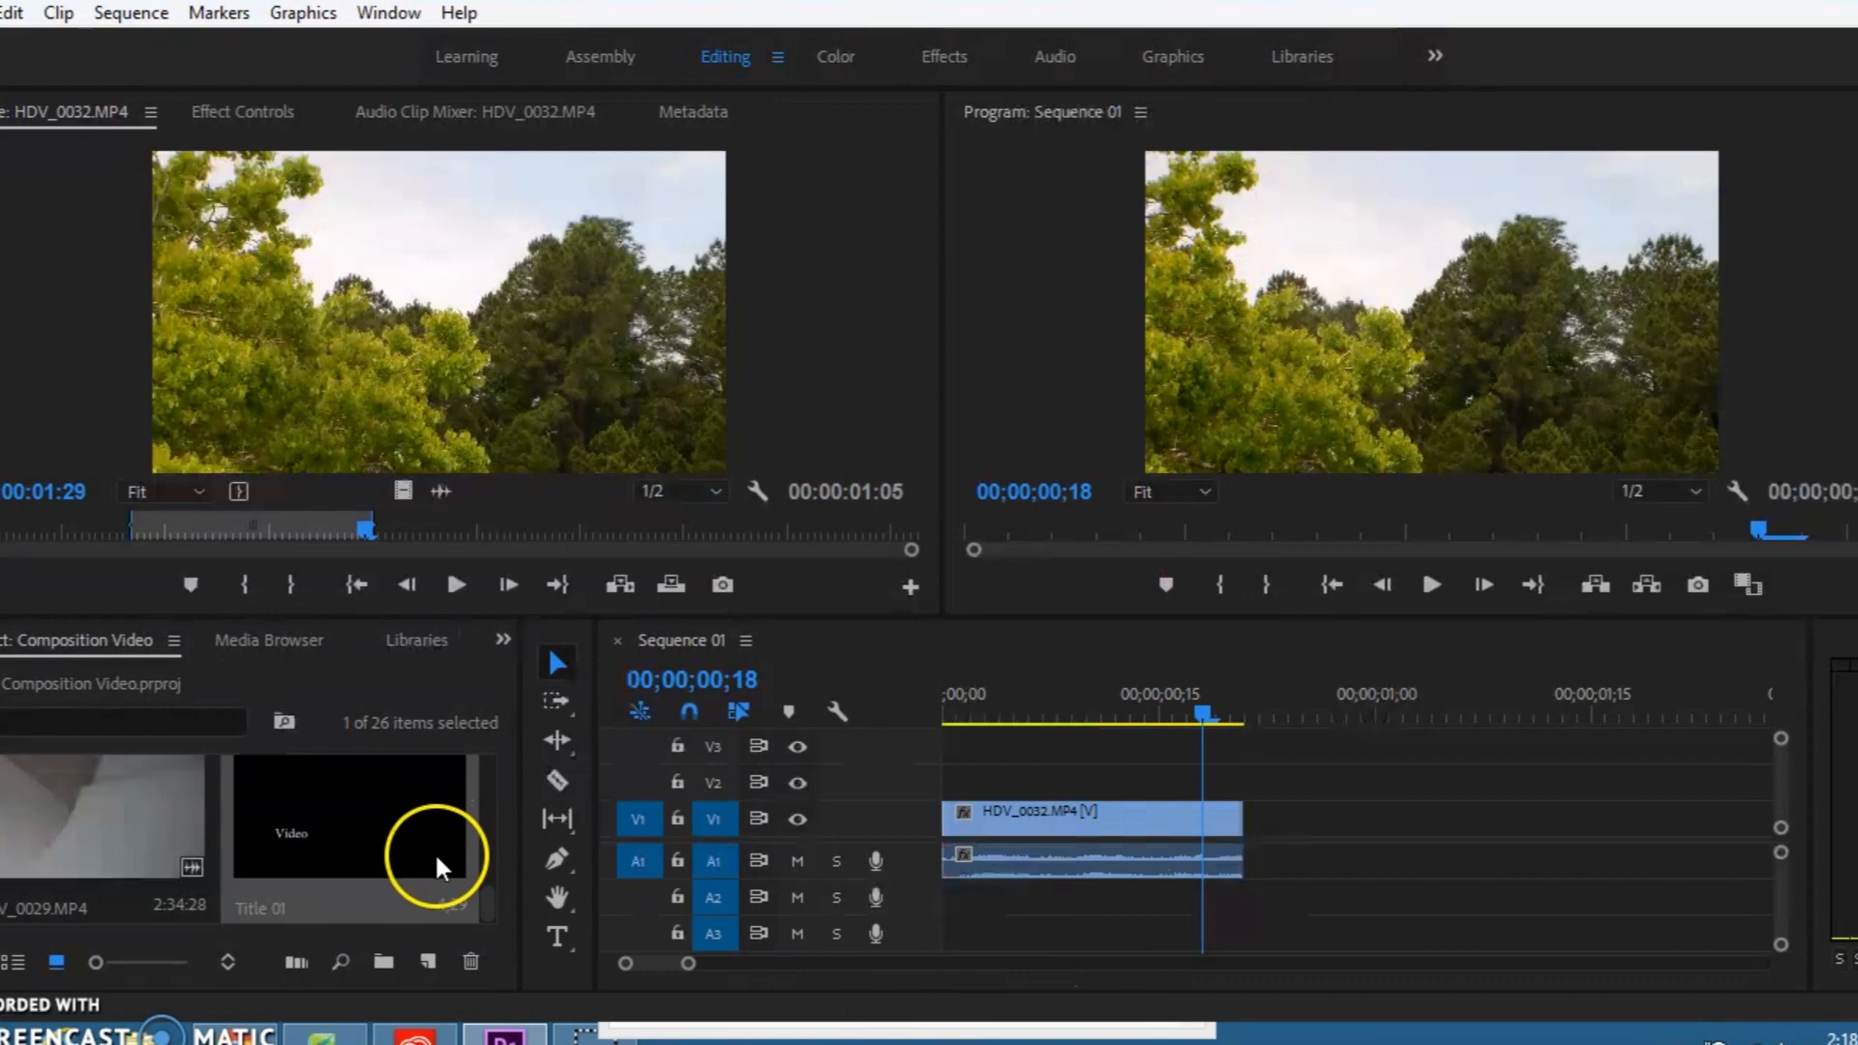
Step: Place Title 01 on track V2 at the sequence start and cut away its portion beyond the end of HDV_0032.MP4
left_click_drag(387, 854, 943, 775)
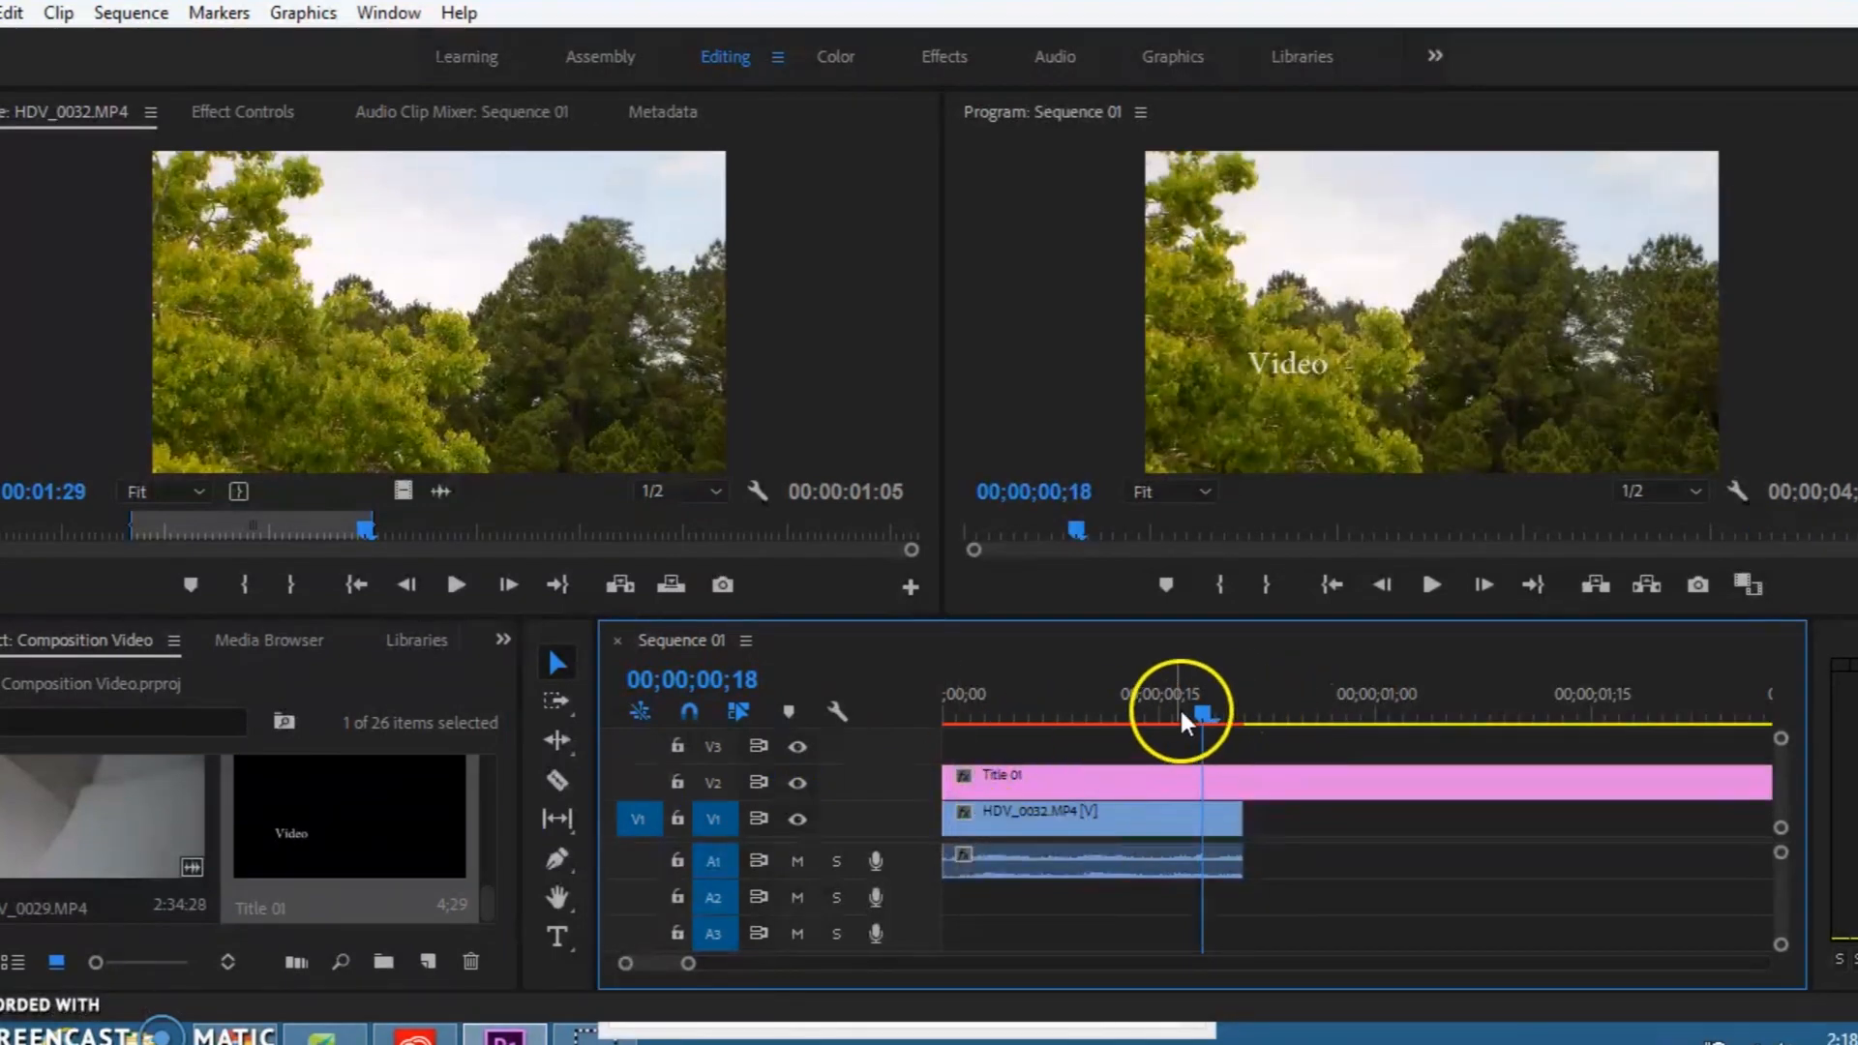
left_click(1244, 779)
left_click(557, 663)
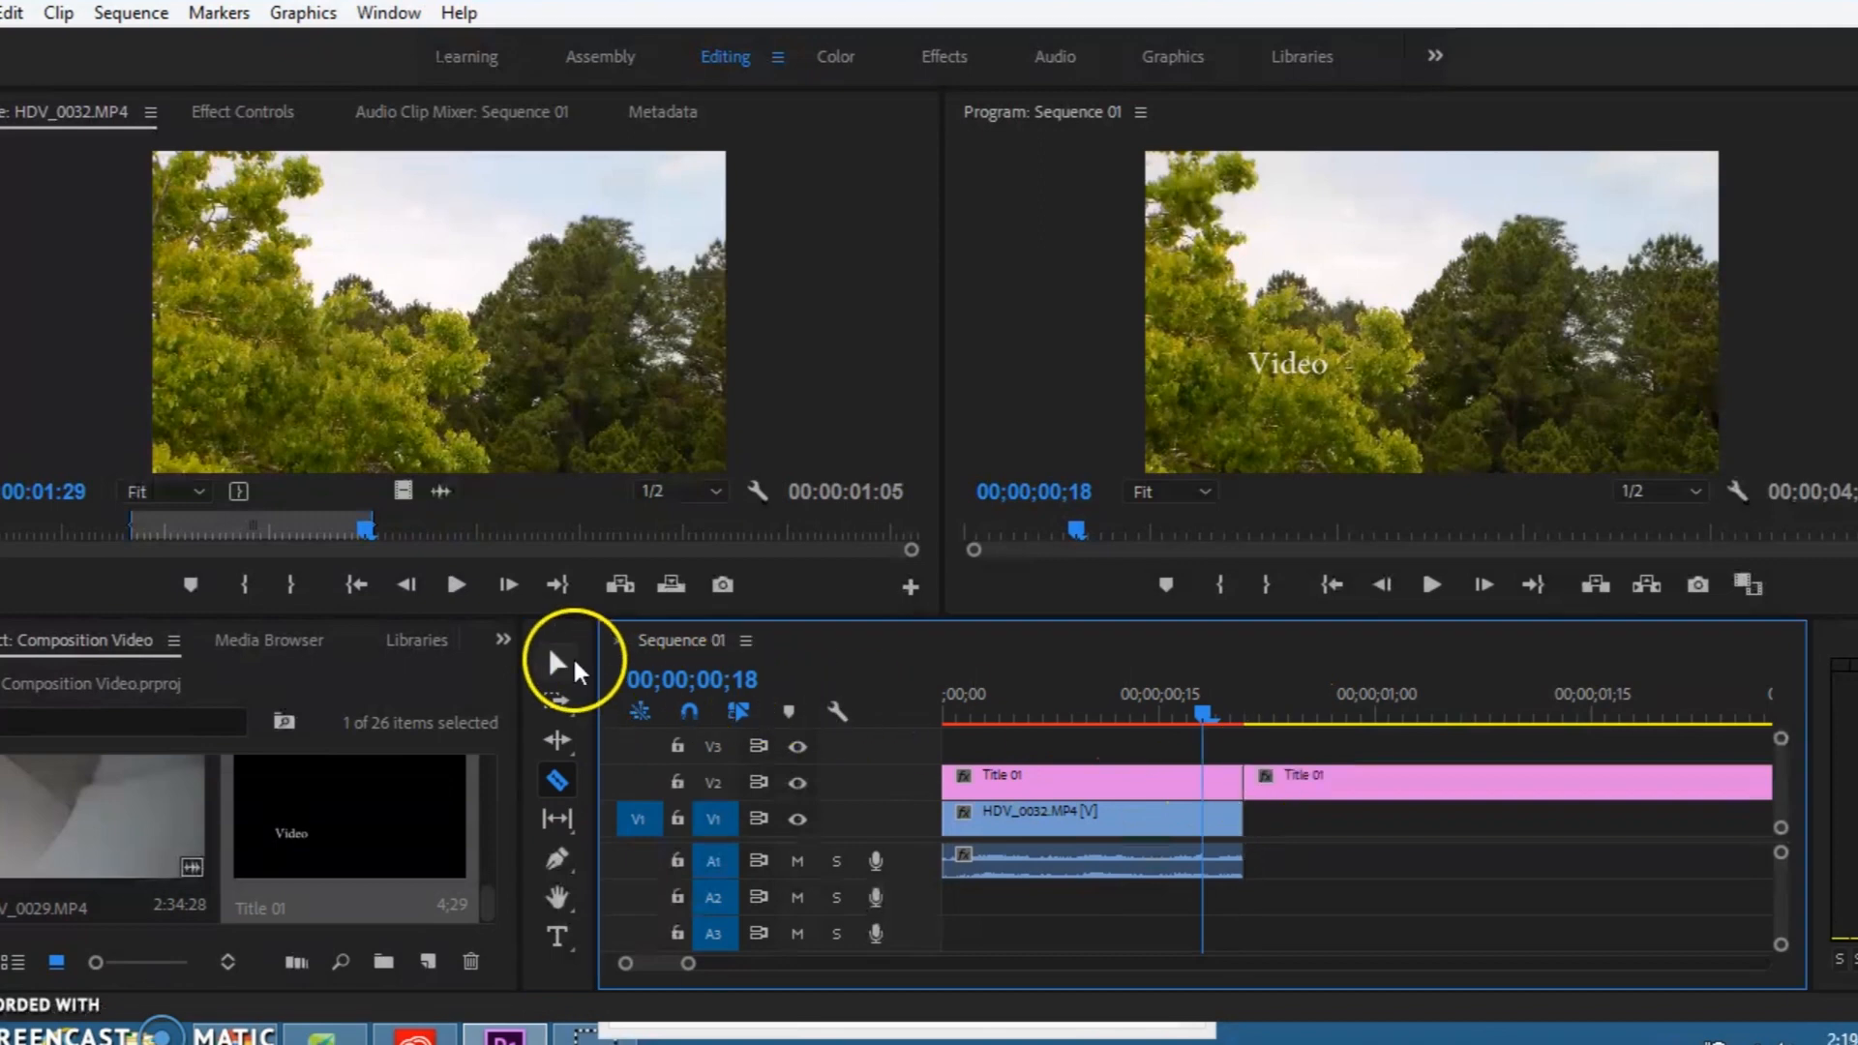
left_click(1362, 778)
key("Delete")
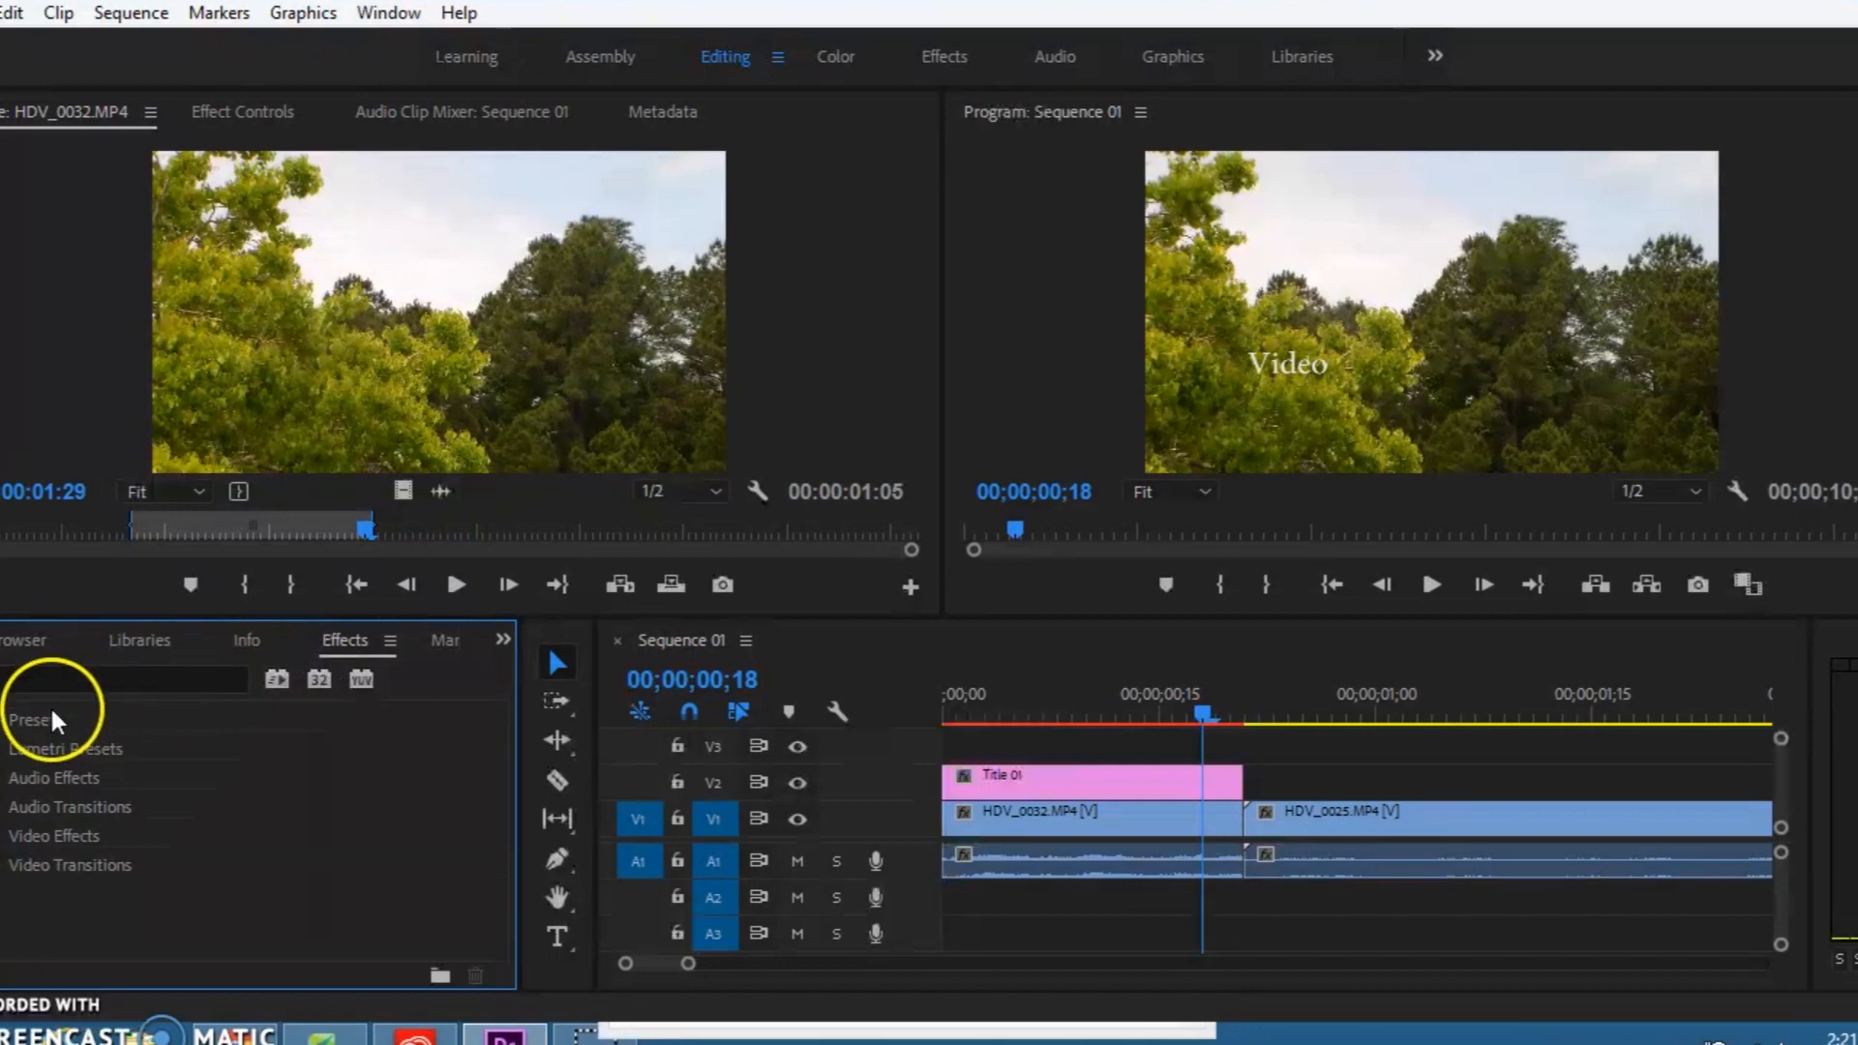
left_click(31, 642)
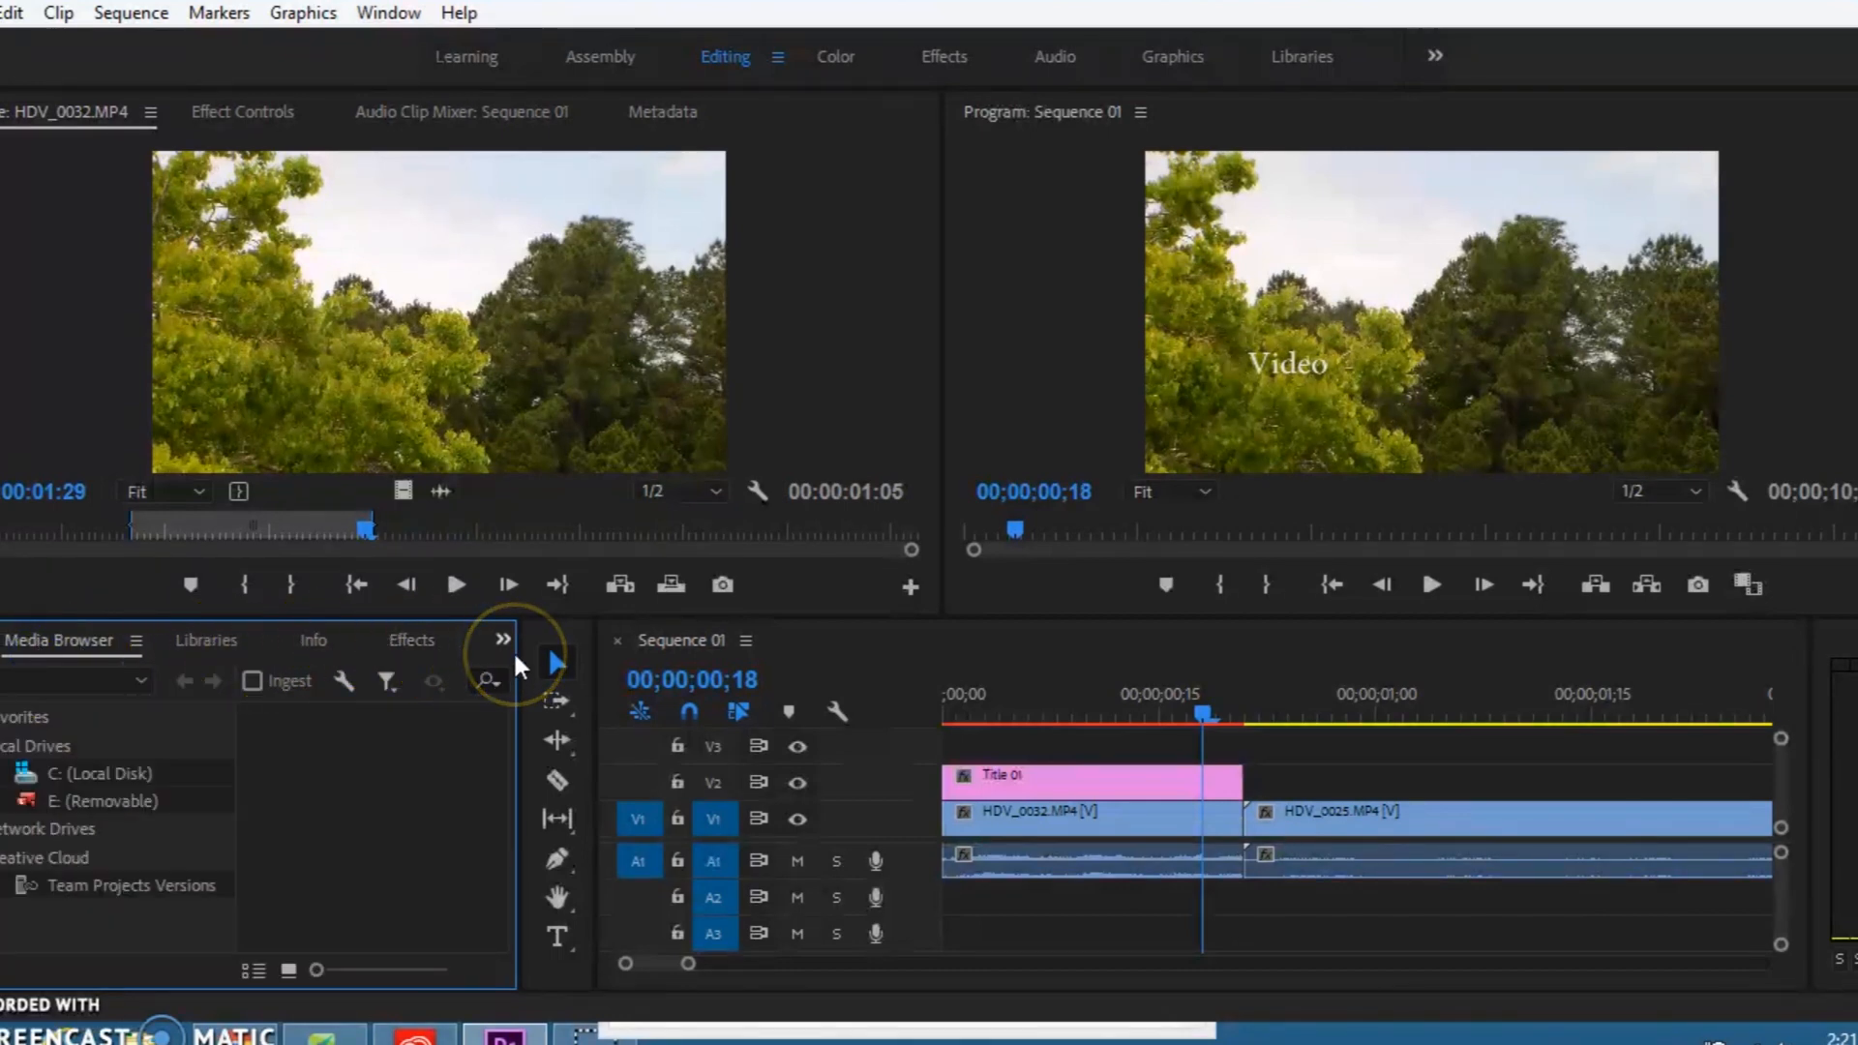
left_click(444, 628)
left_click(425, 643)
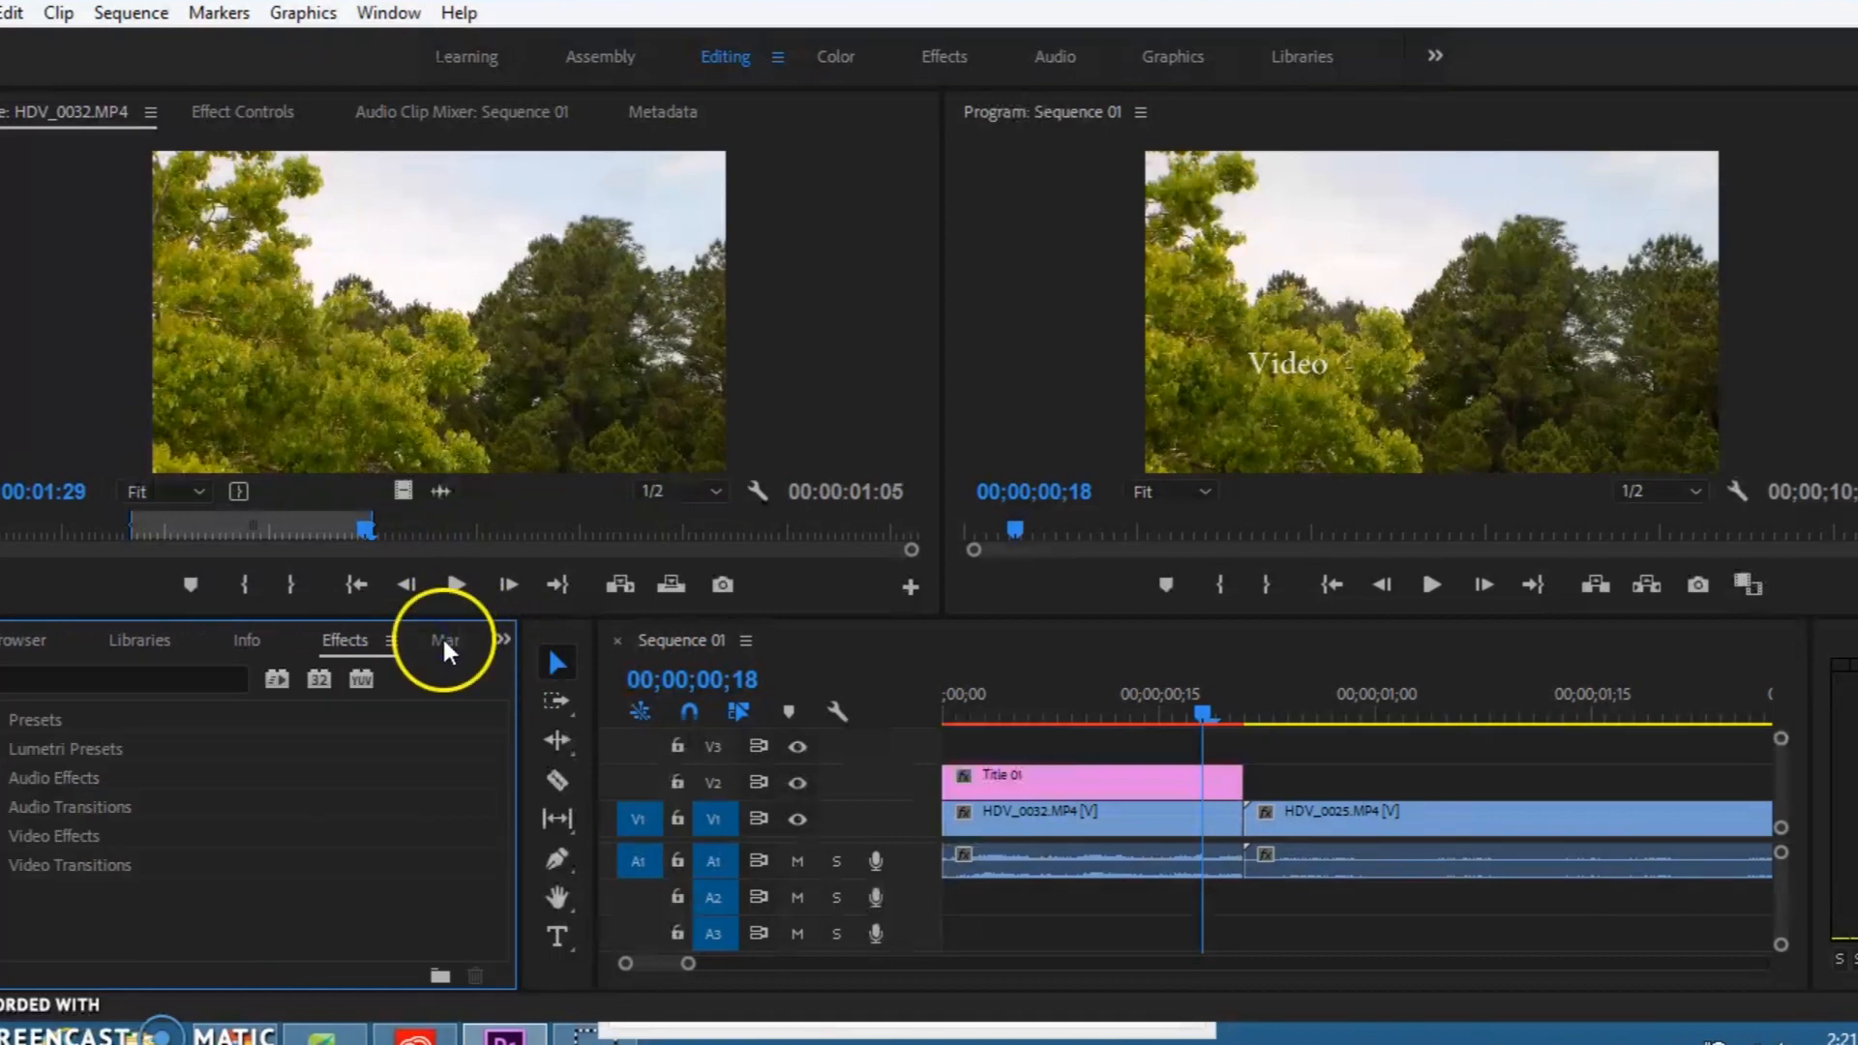
left_click(501, 641)
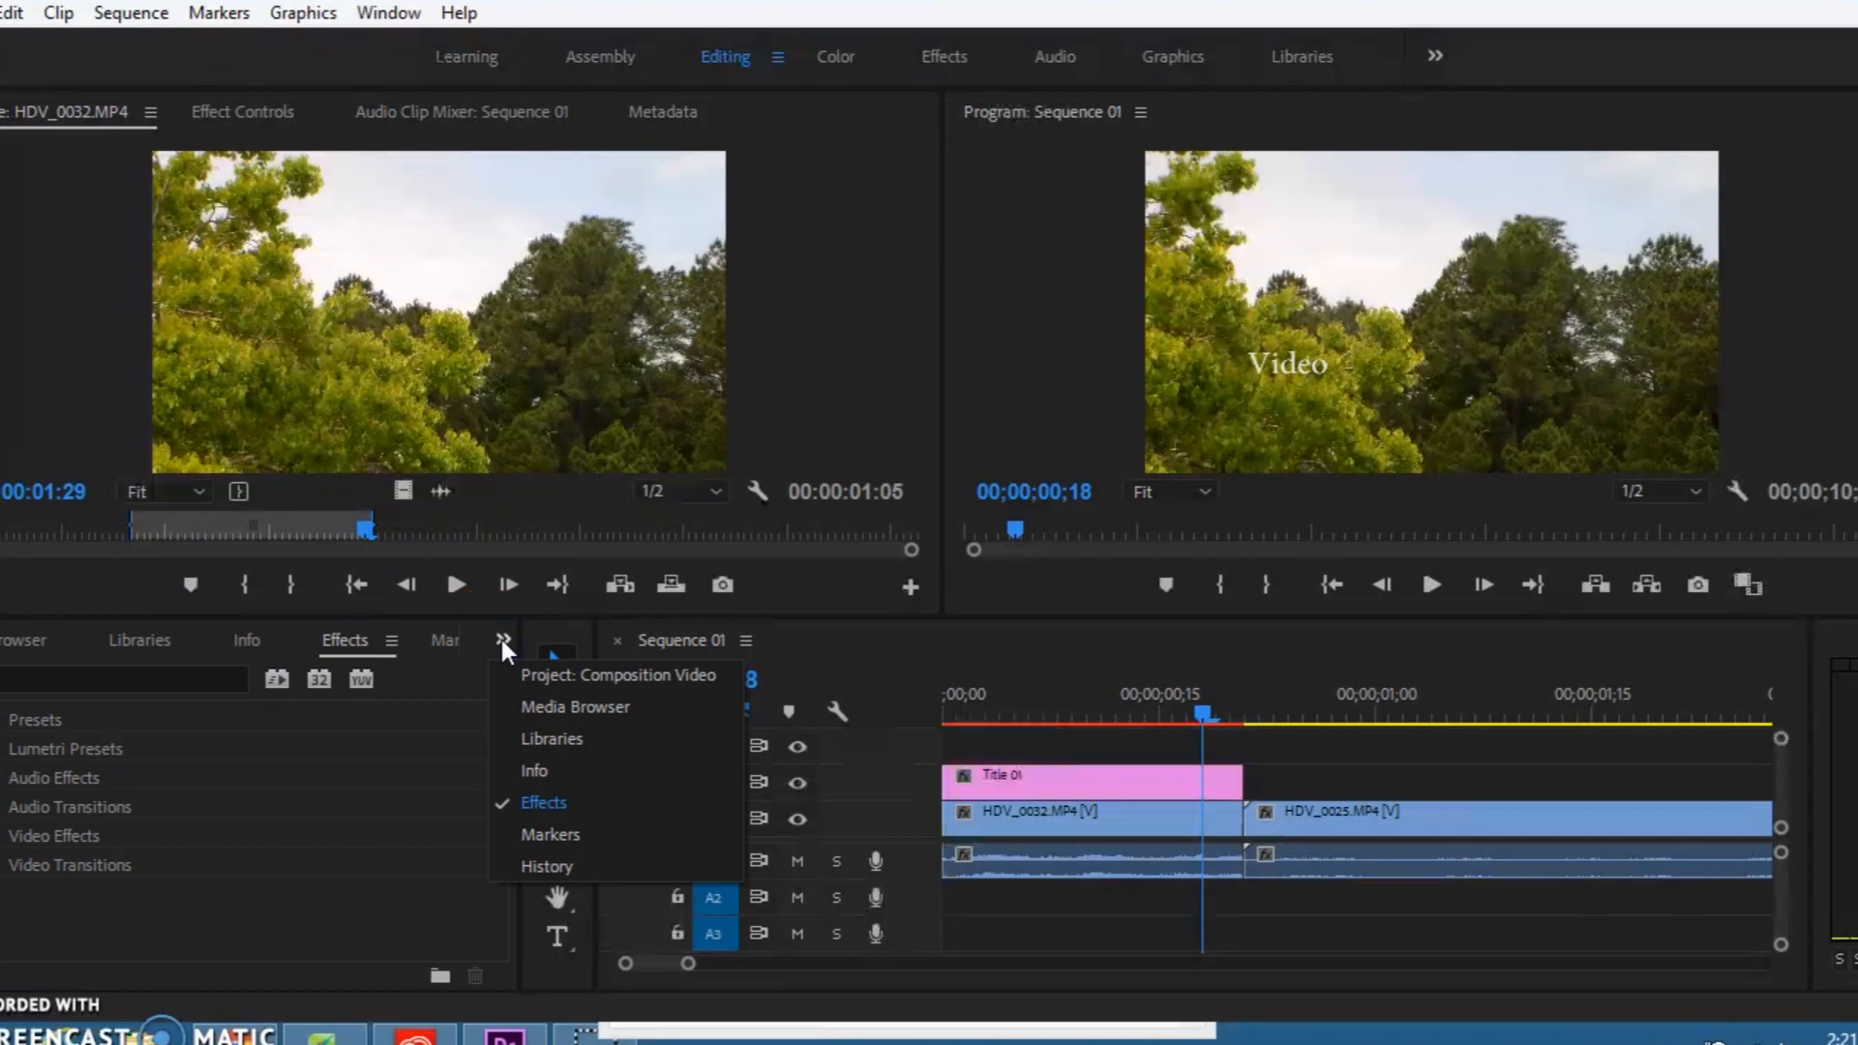
left_click(501, 641)
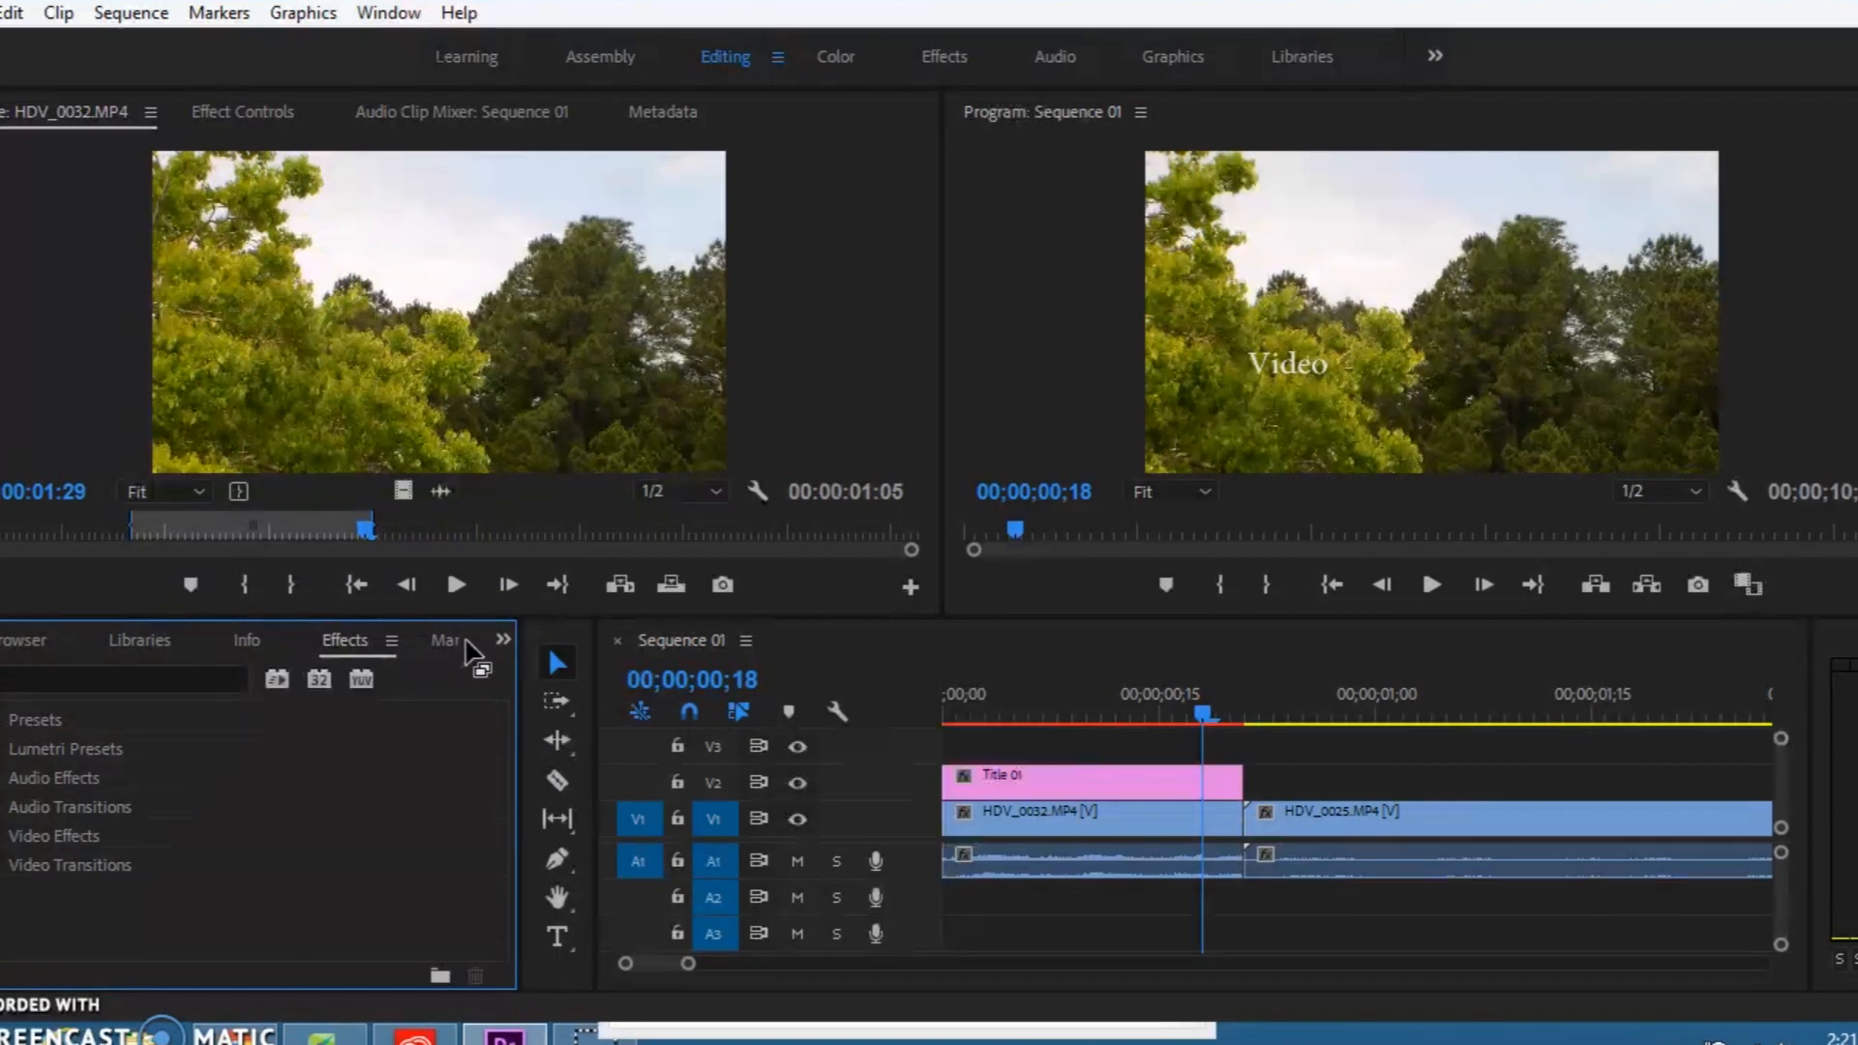
Step: Search the effects for "diss" and apply Cross Dissolve at the start of HDV_0025.MP4 on V1, at its cut with HDV_0032.MP4
left_click(222, 676)
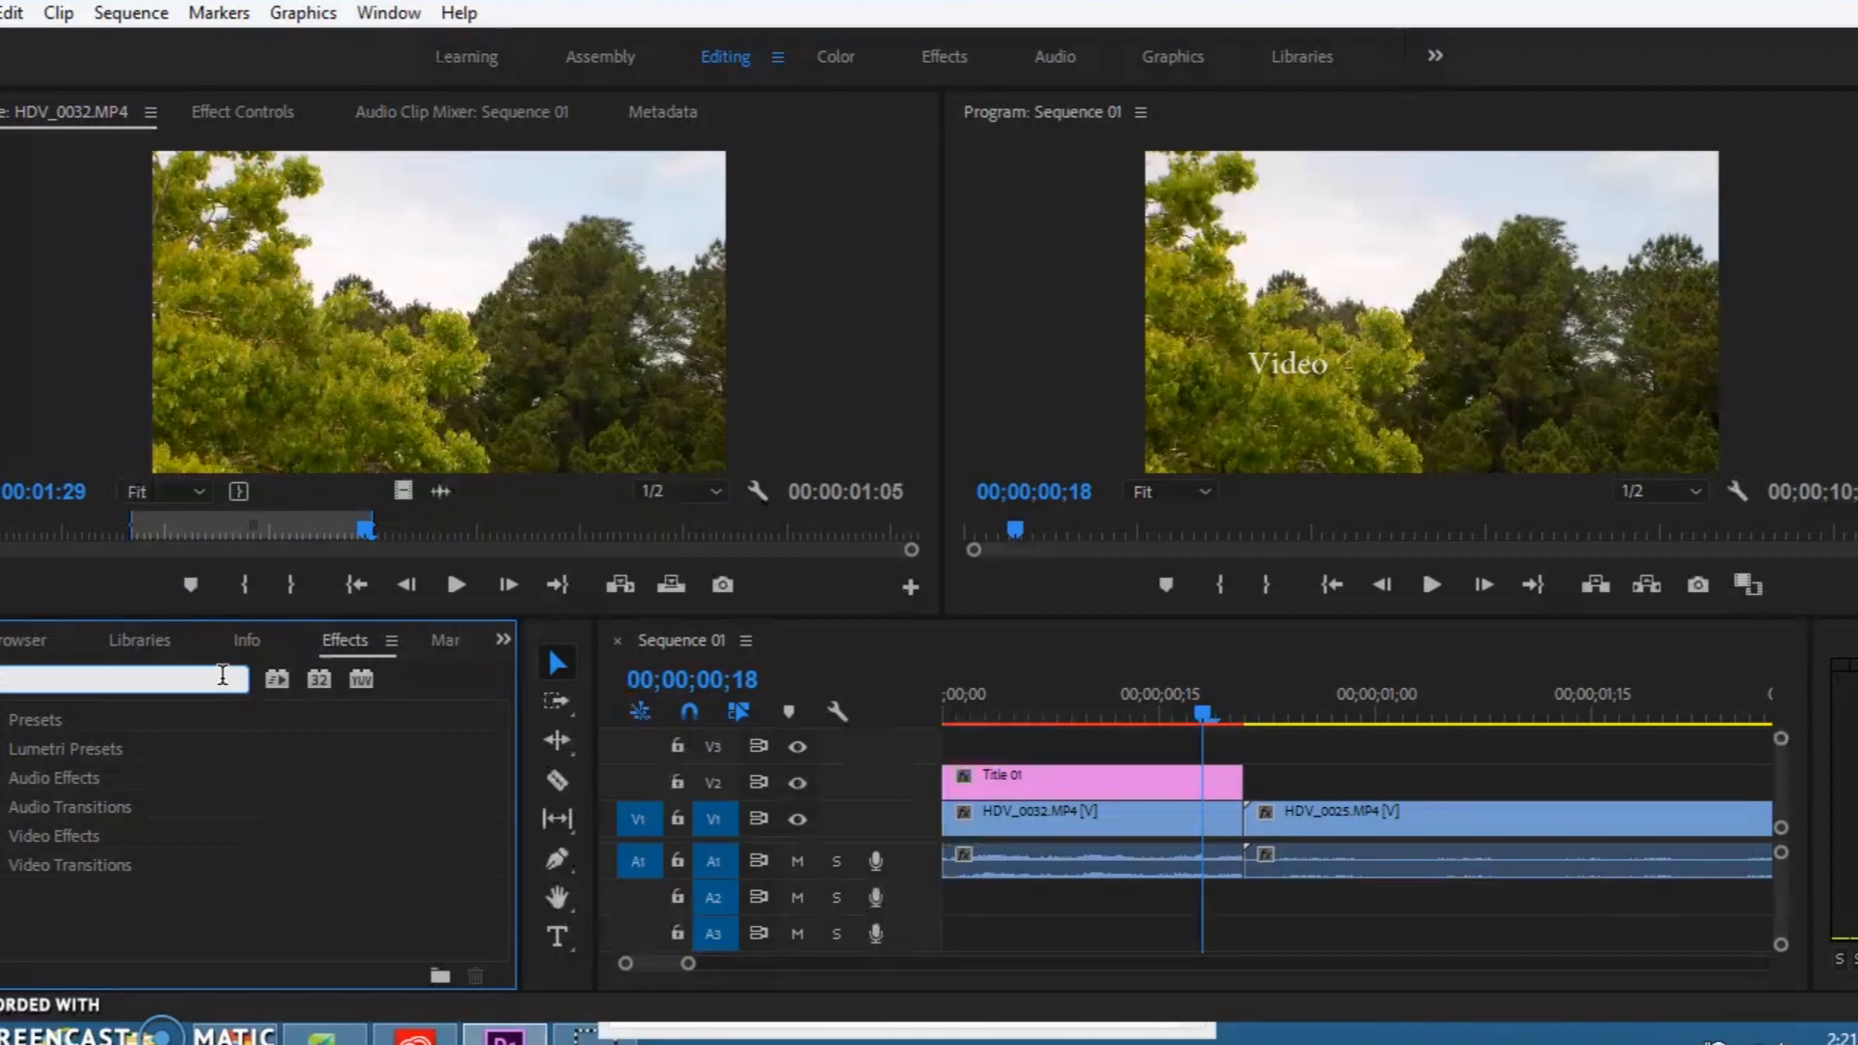
type("di")
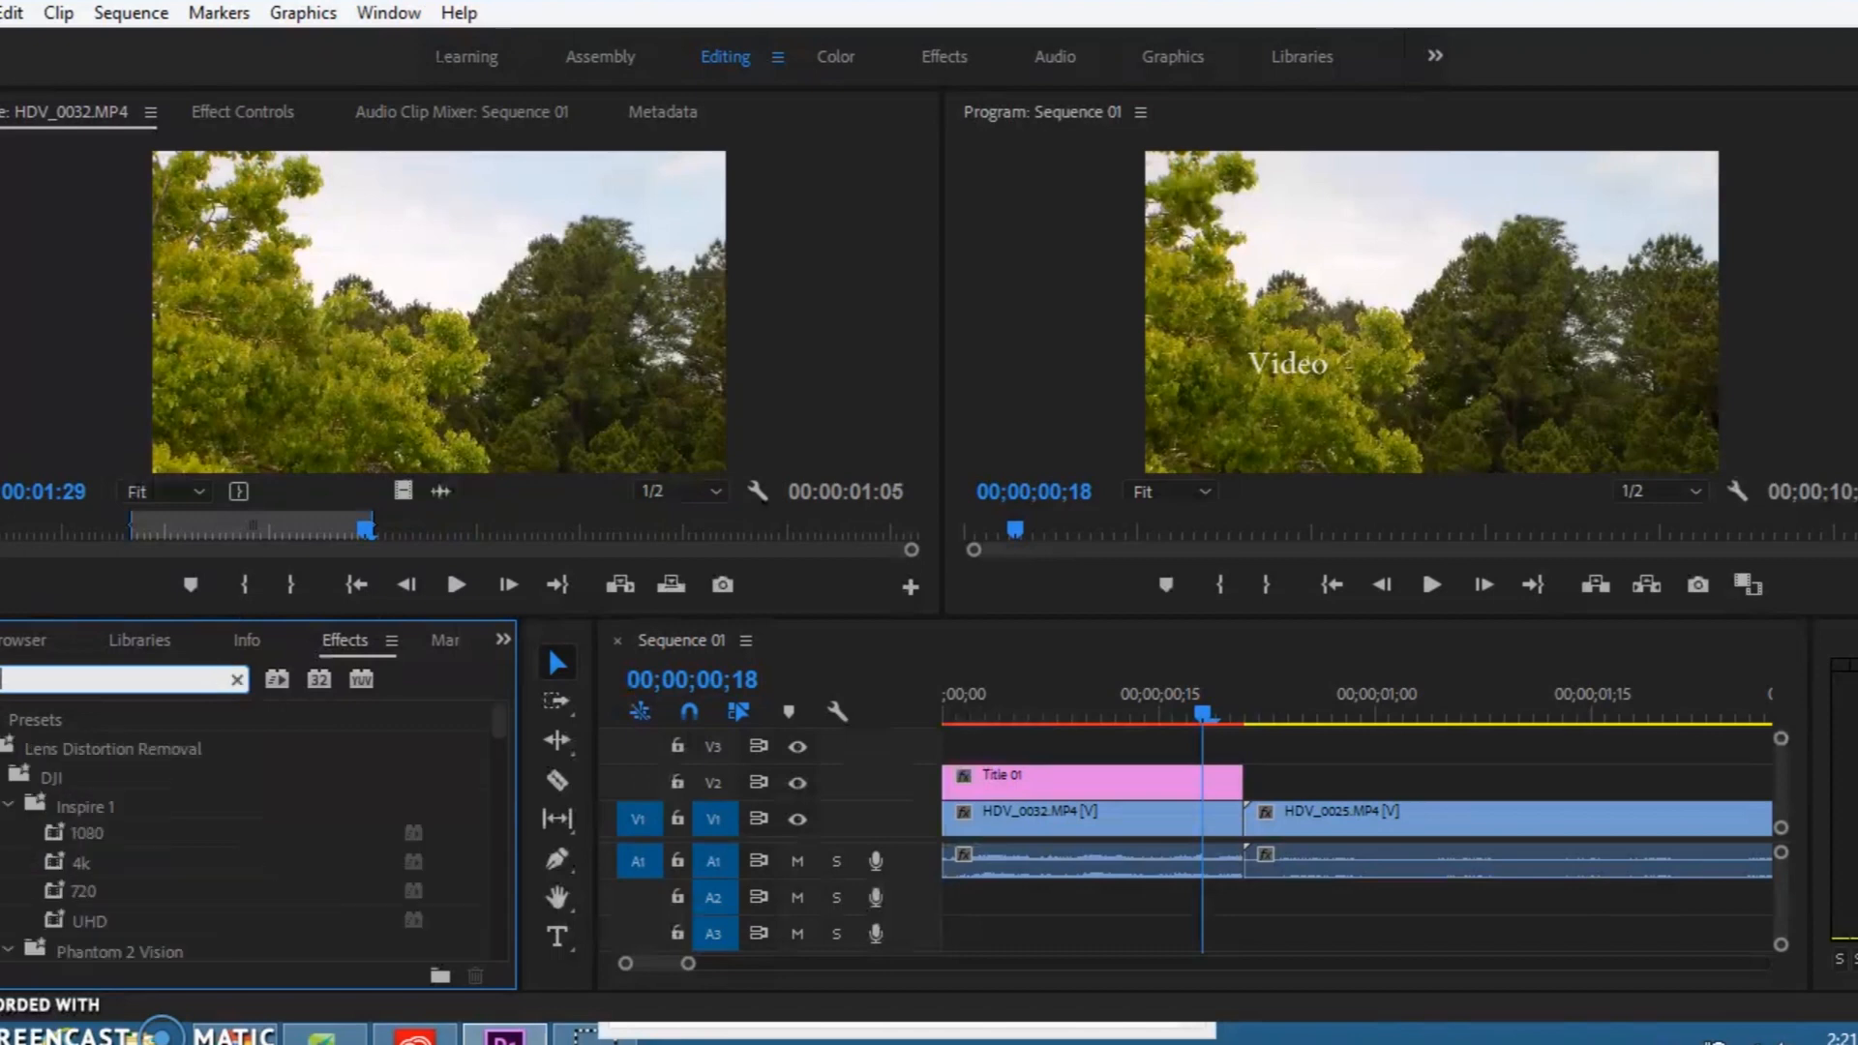
type("ss")
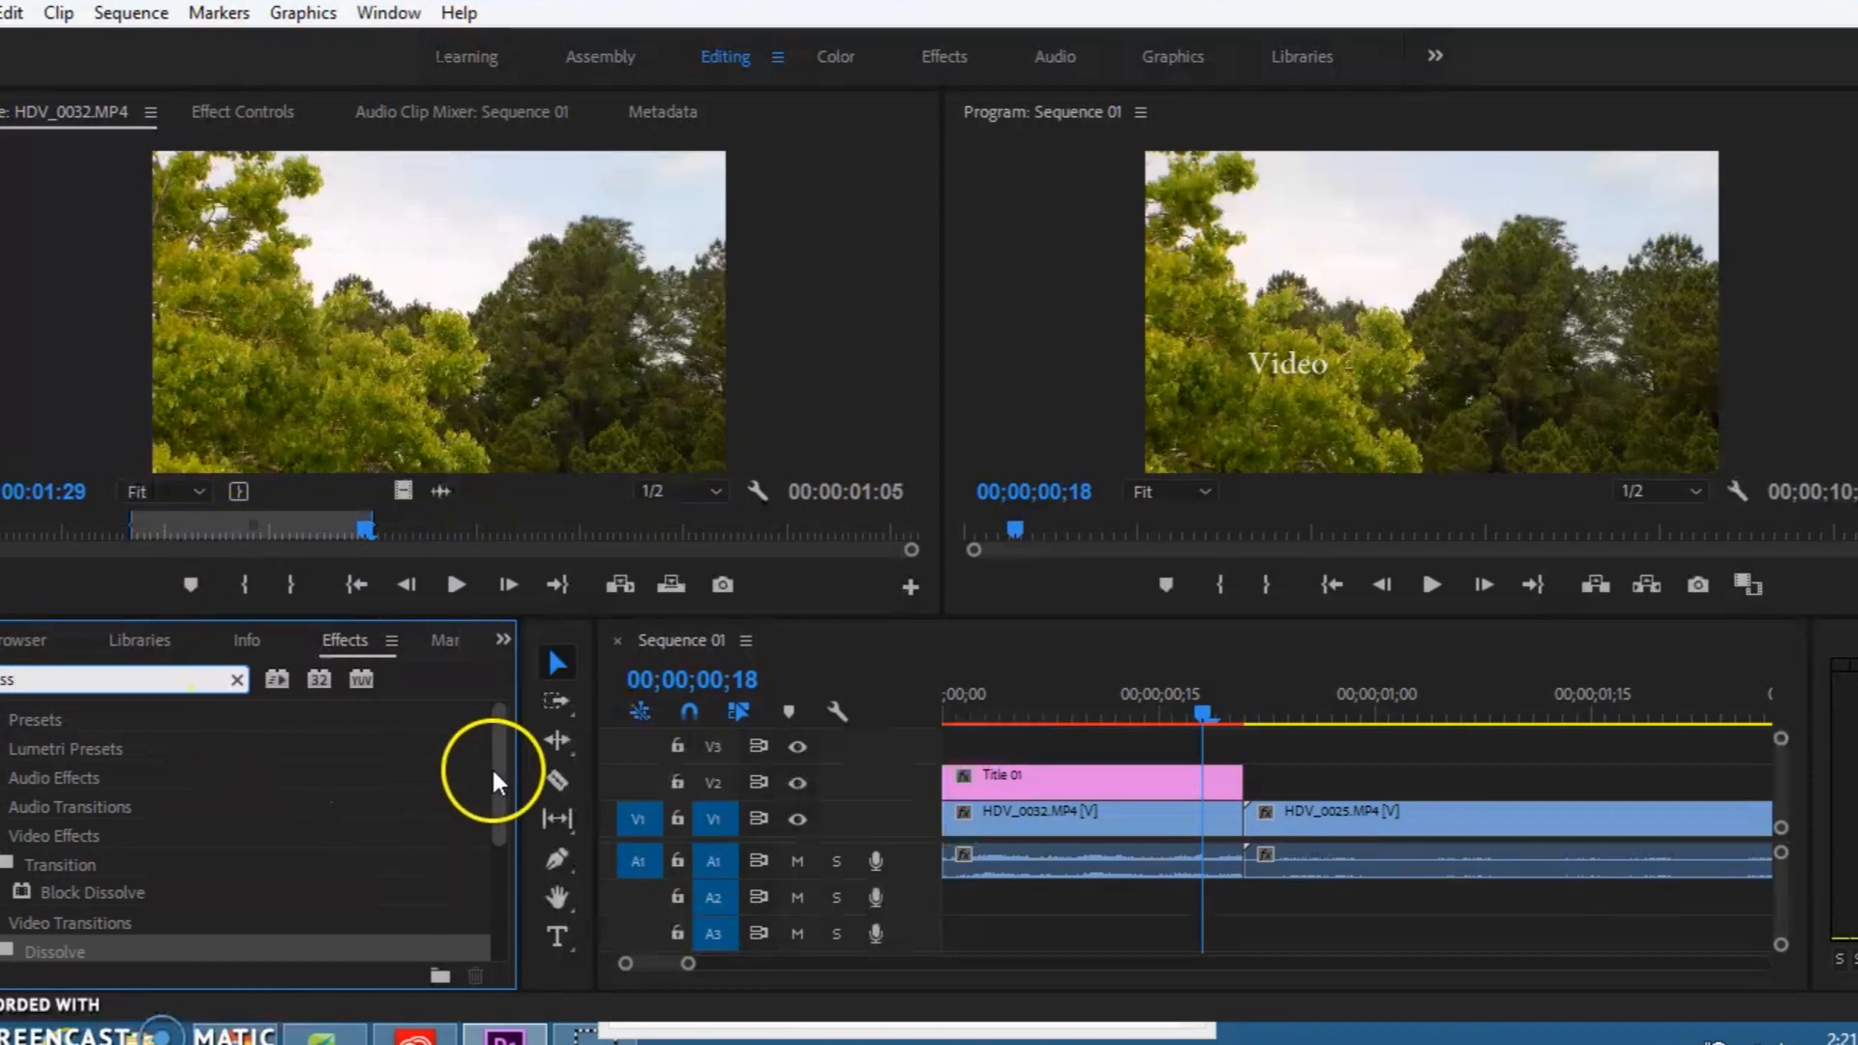
left_click_drag(493, 779, 492, 853)
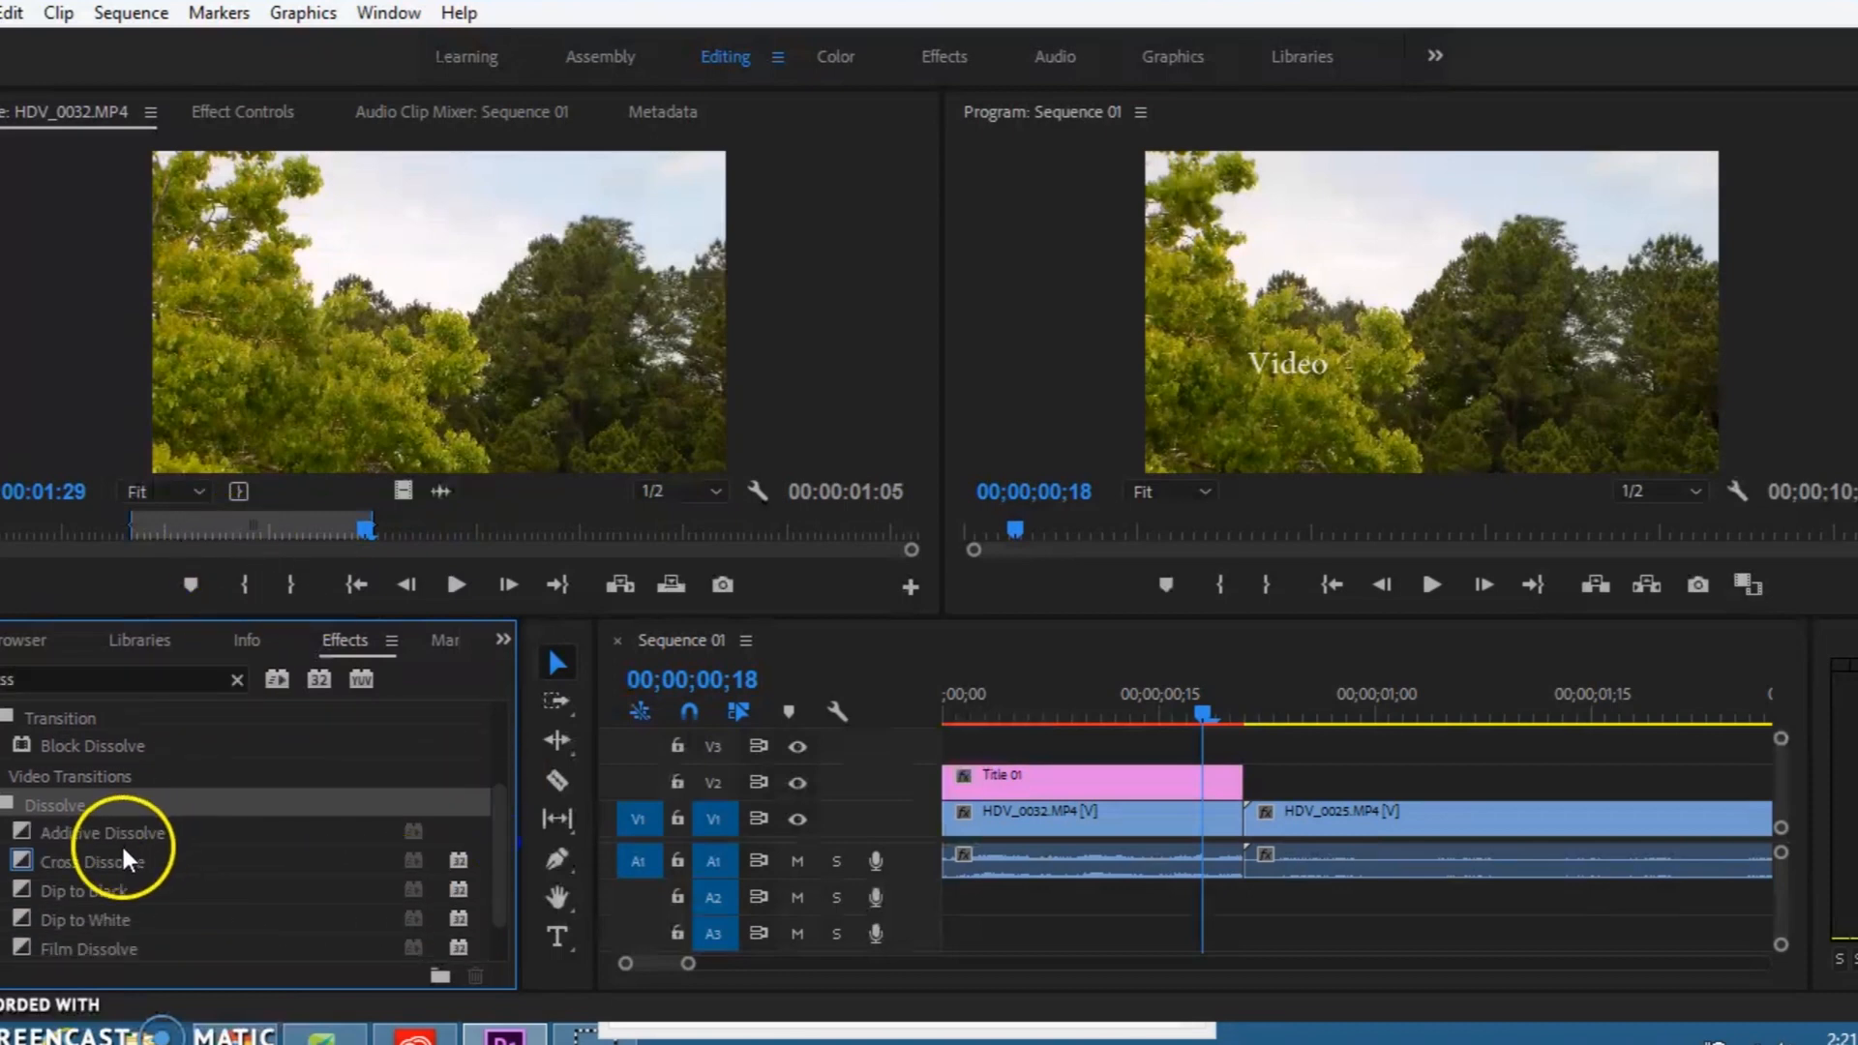
left_click_drag(120, 856, 1233, 806)
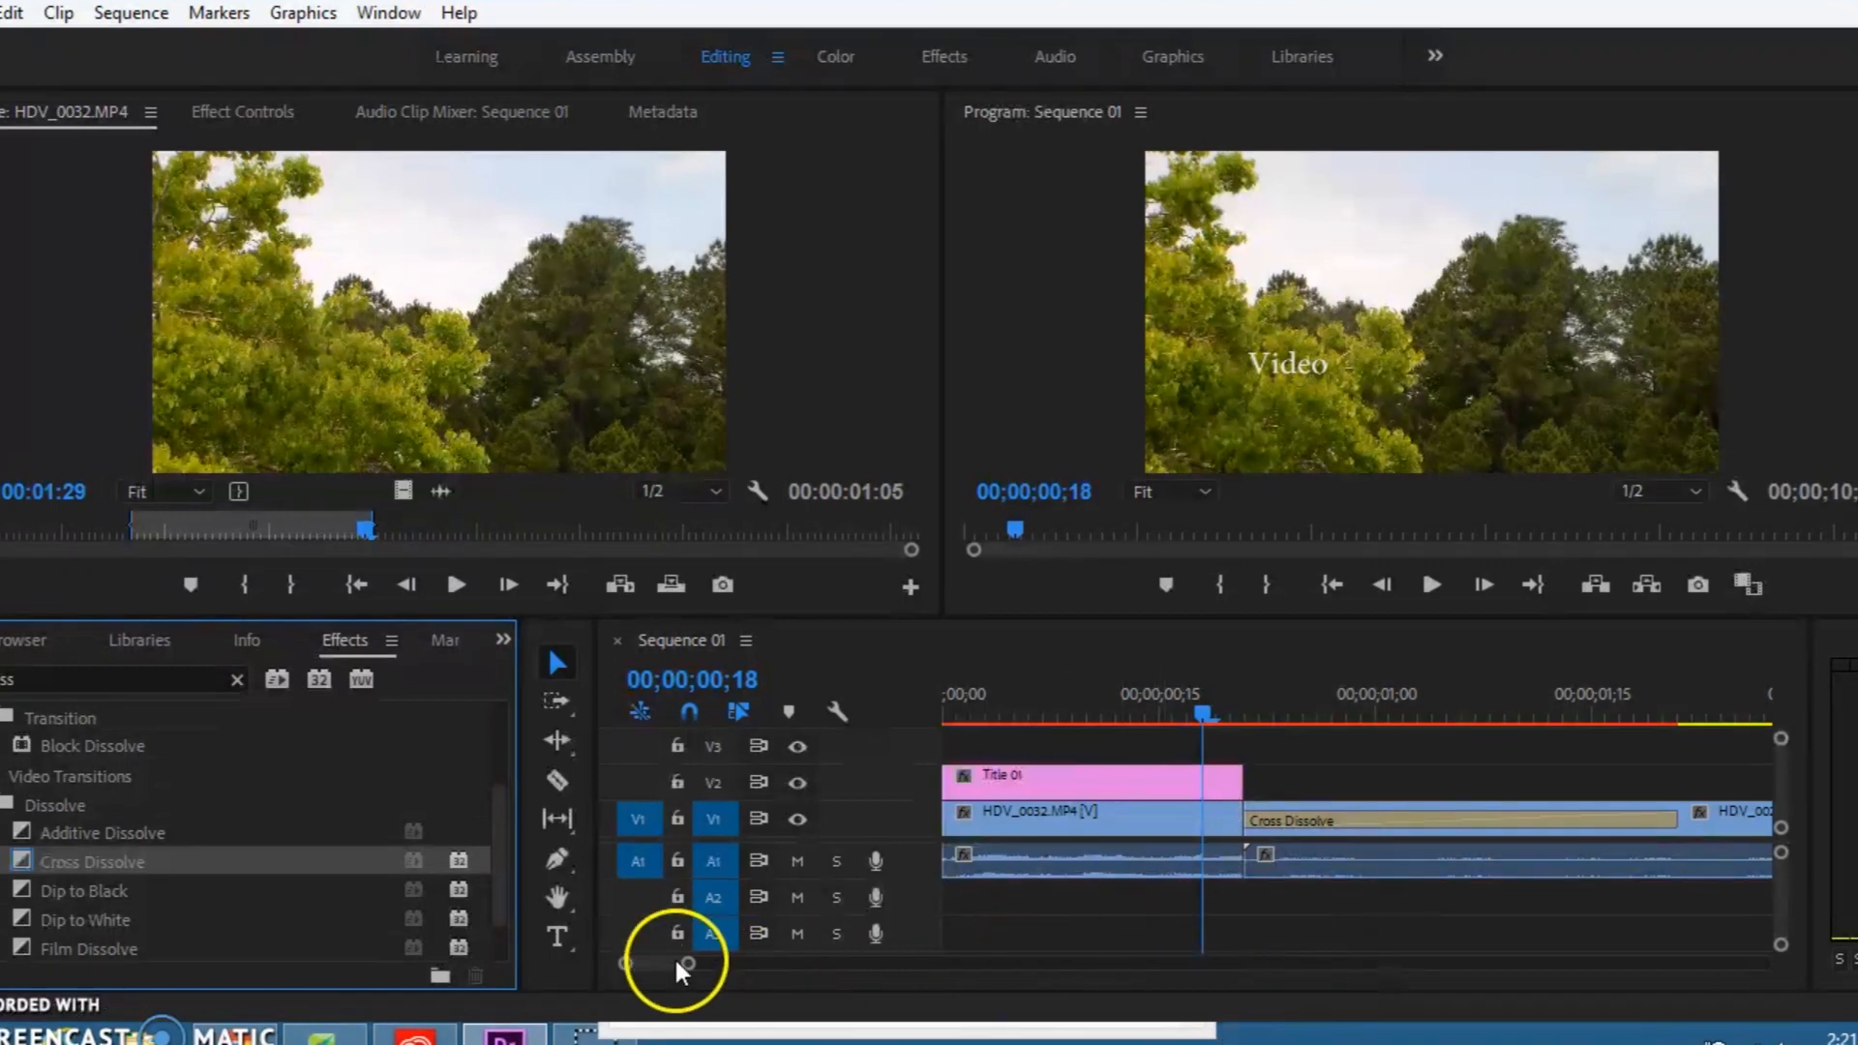
Step: Move the playhead to 00;00;01;17 and shorten the Cross Dissolve so that it ends there
left_click_drag(691, 965, 688, 966)
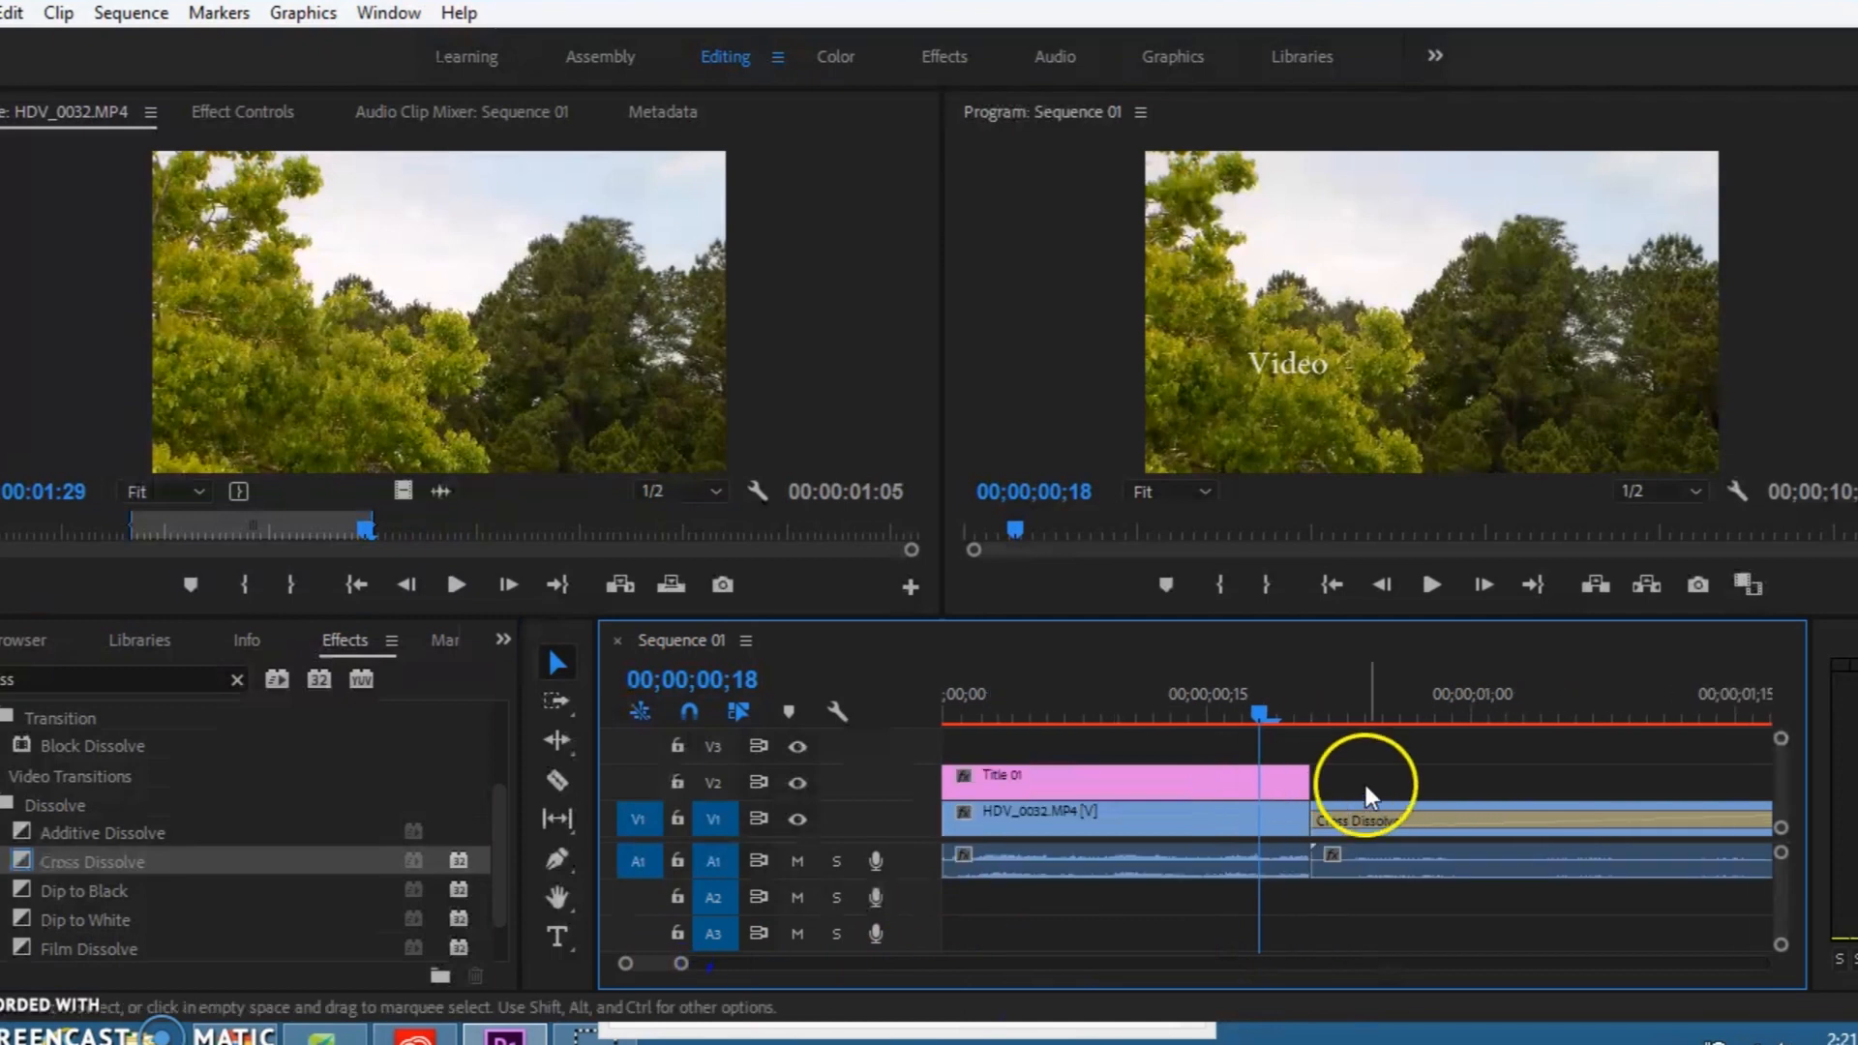
left_click_drag(1244, 711, 1665, 706)
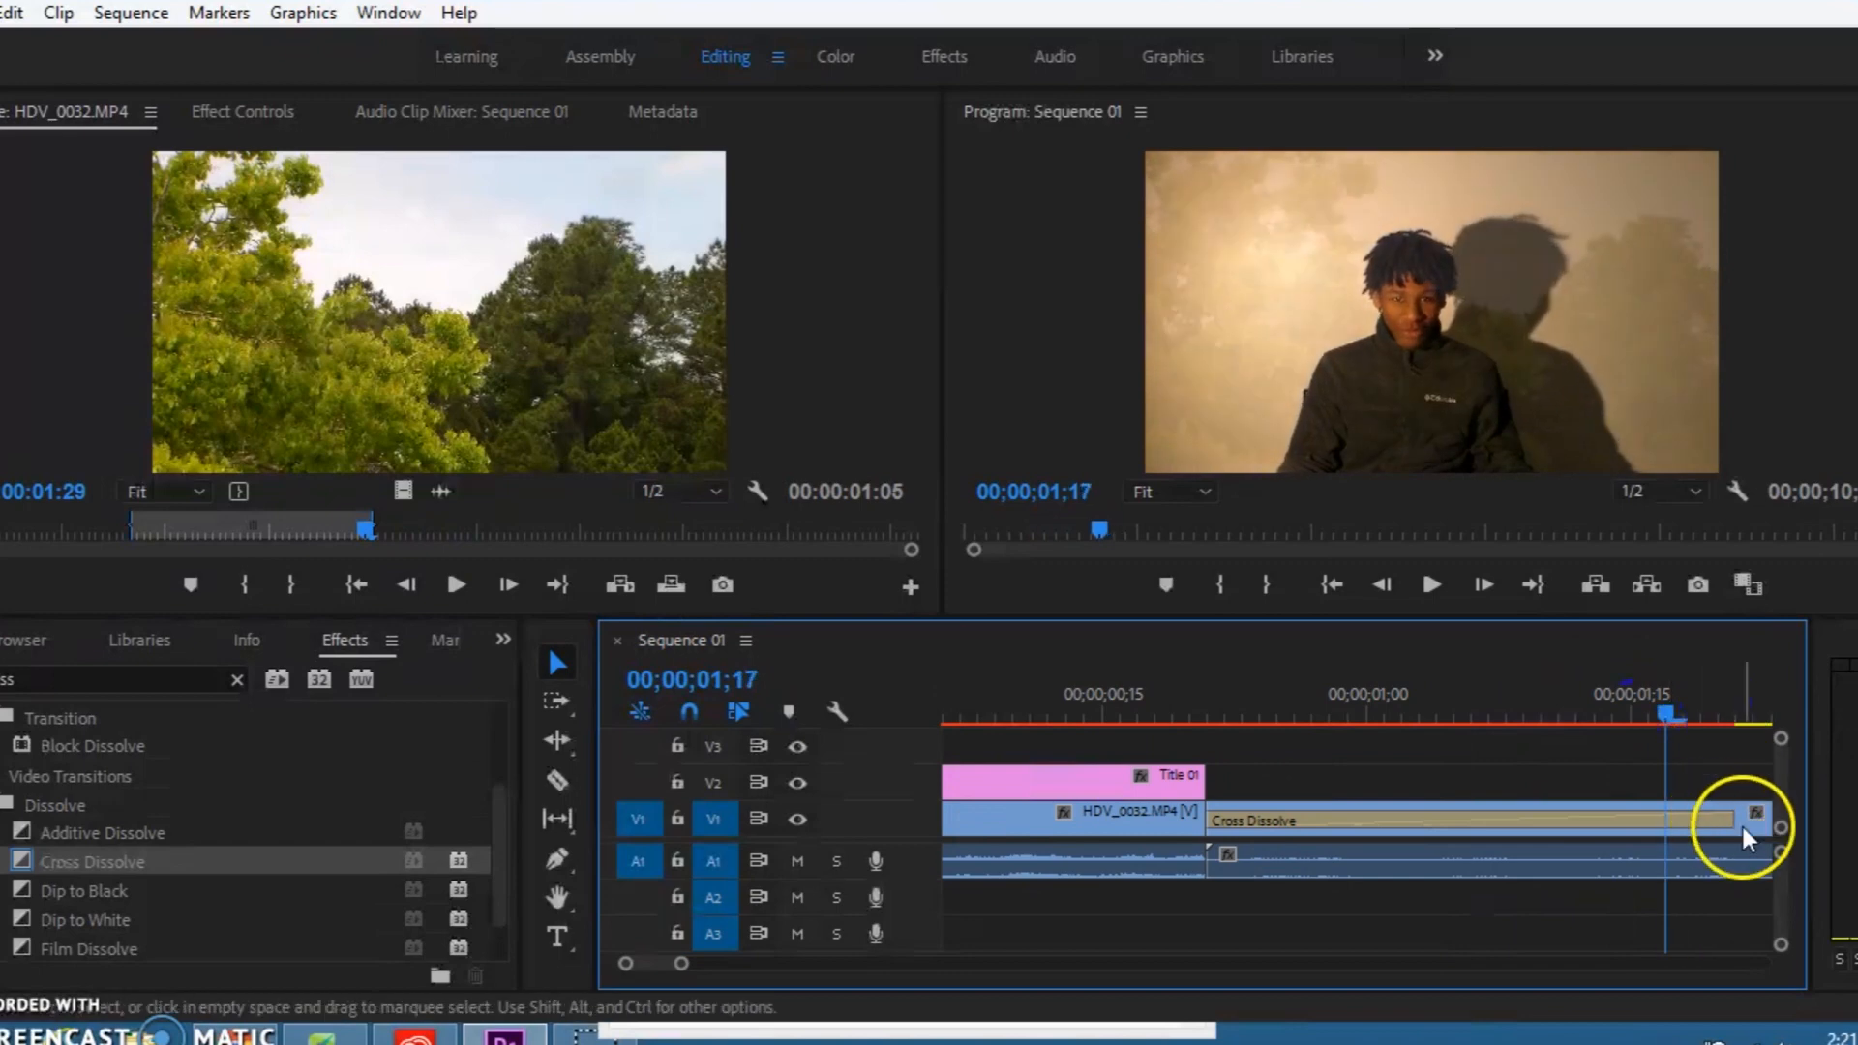
left_click_drag(1727, 820, 1649, 825)
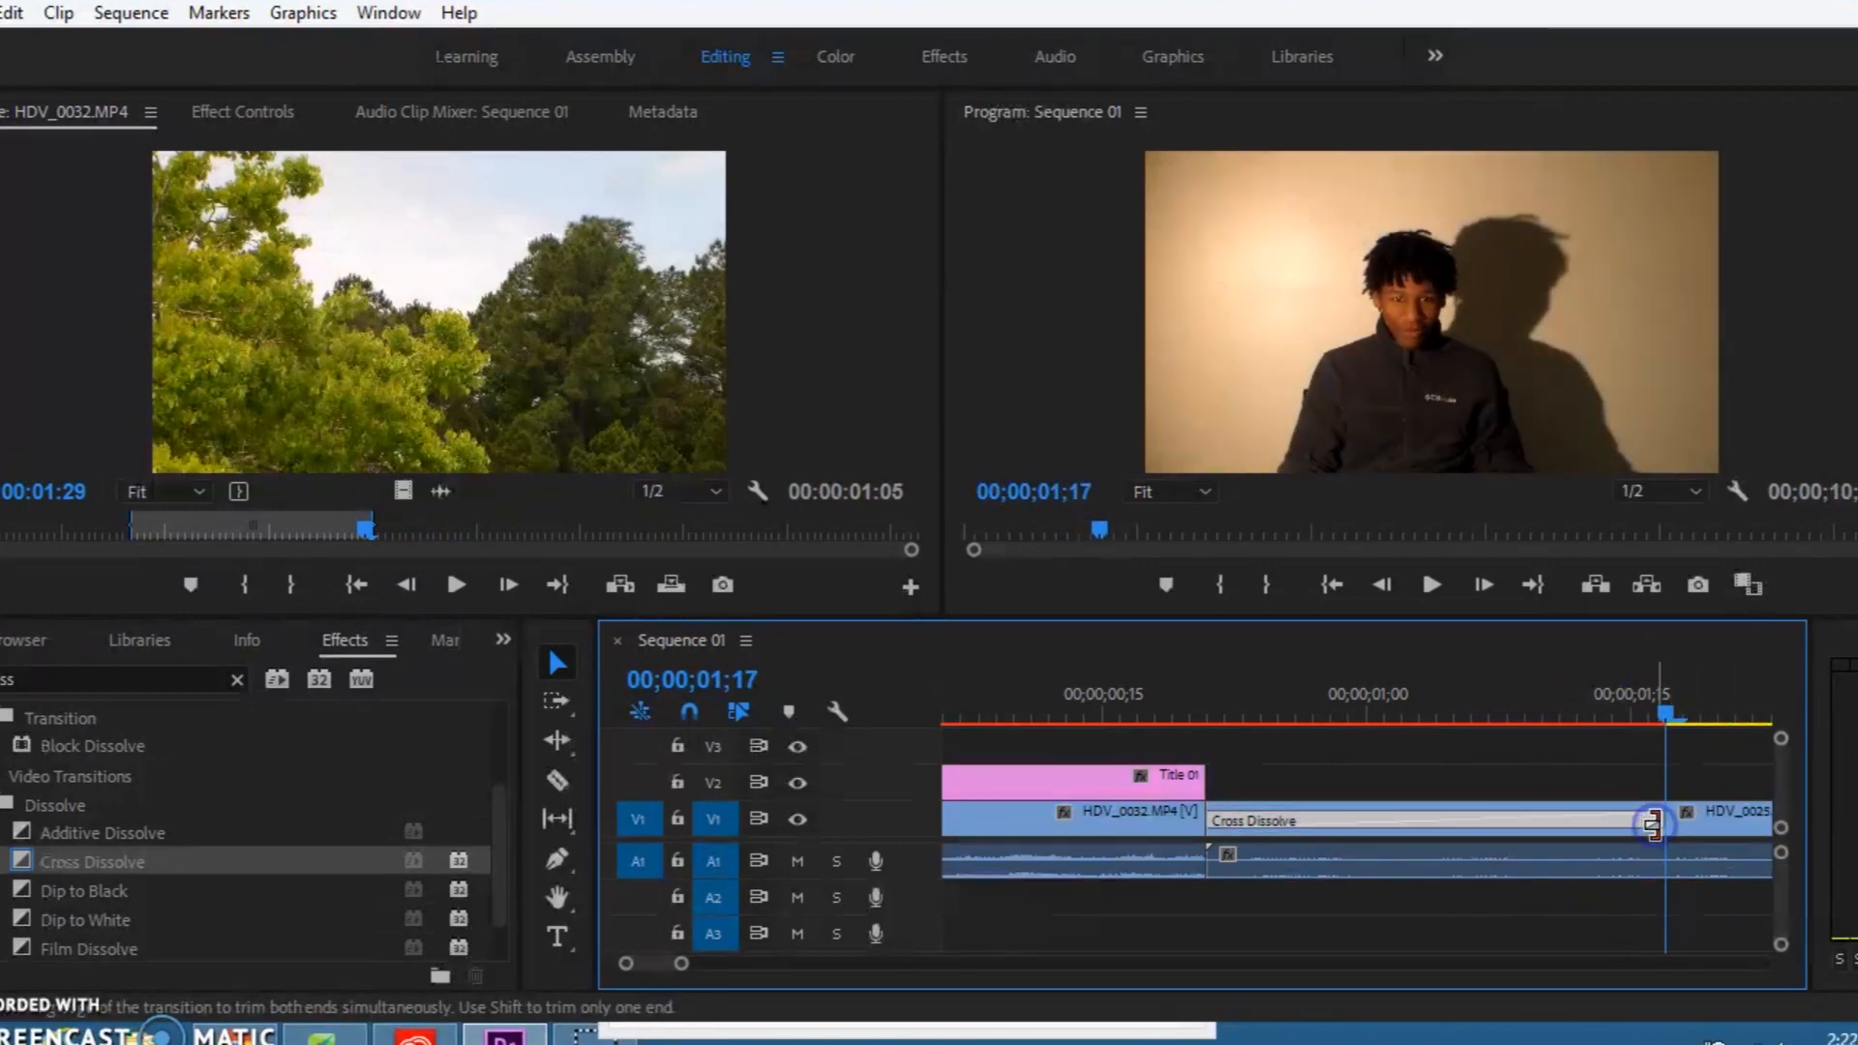
scroll(975, 837, "down", 1)
left_click(496, 822)
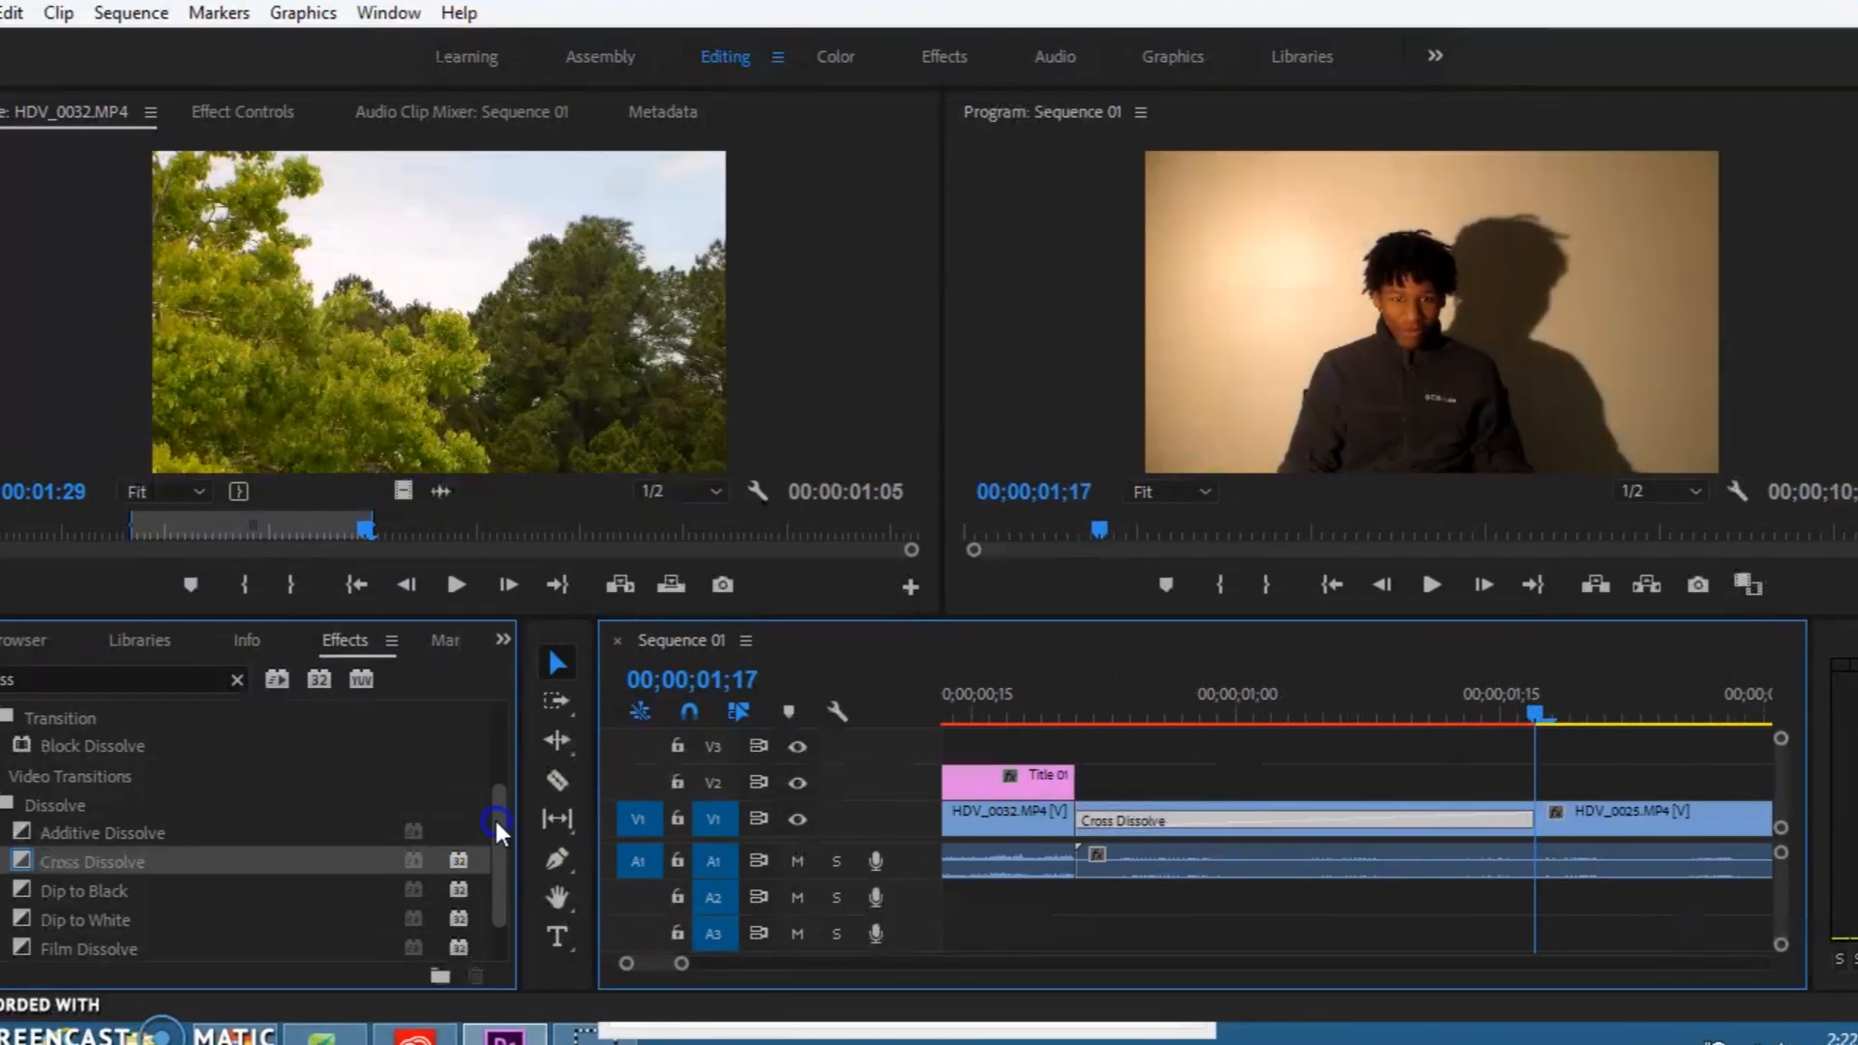
left_click_drag(494, 817, 508, 757)
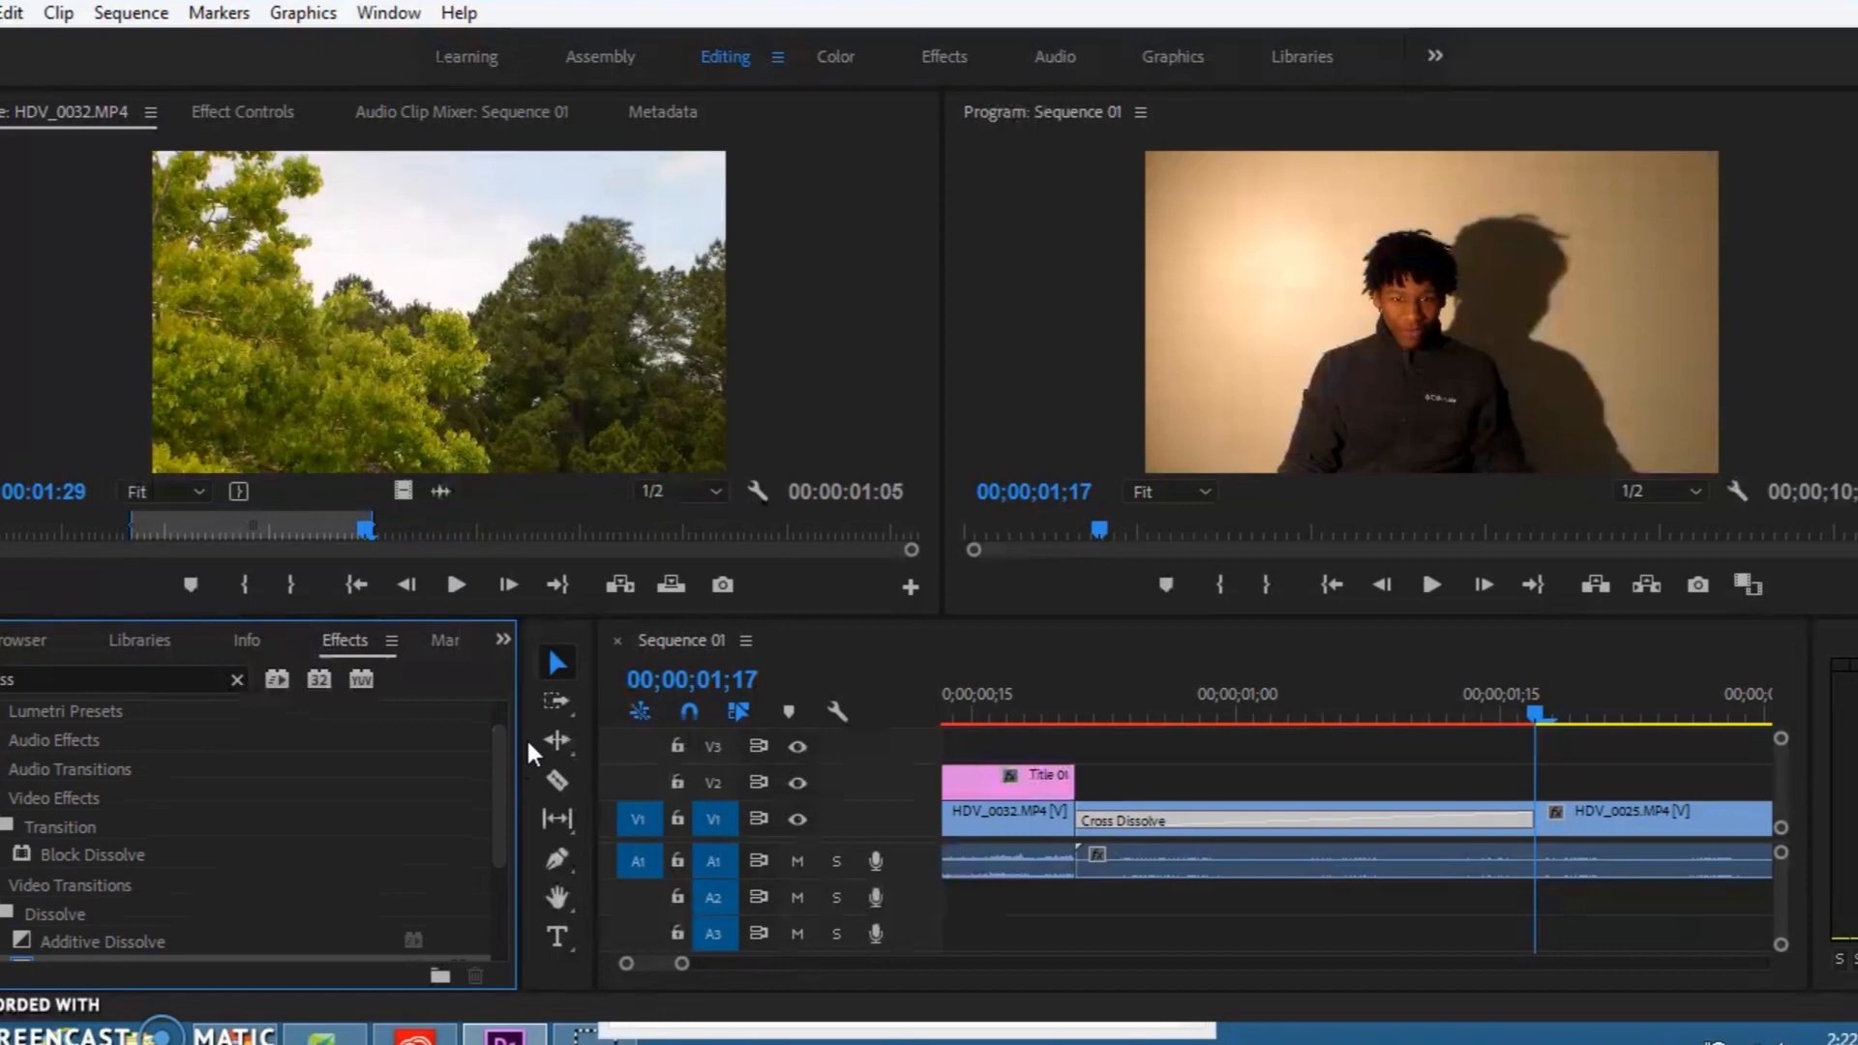
left_click(765, 702)
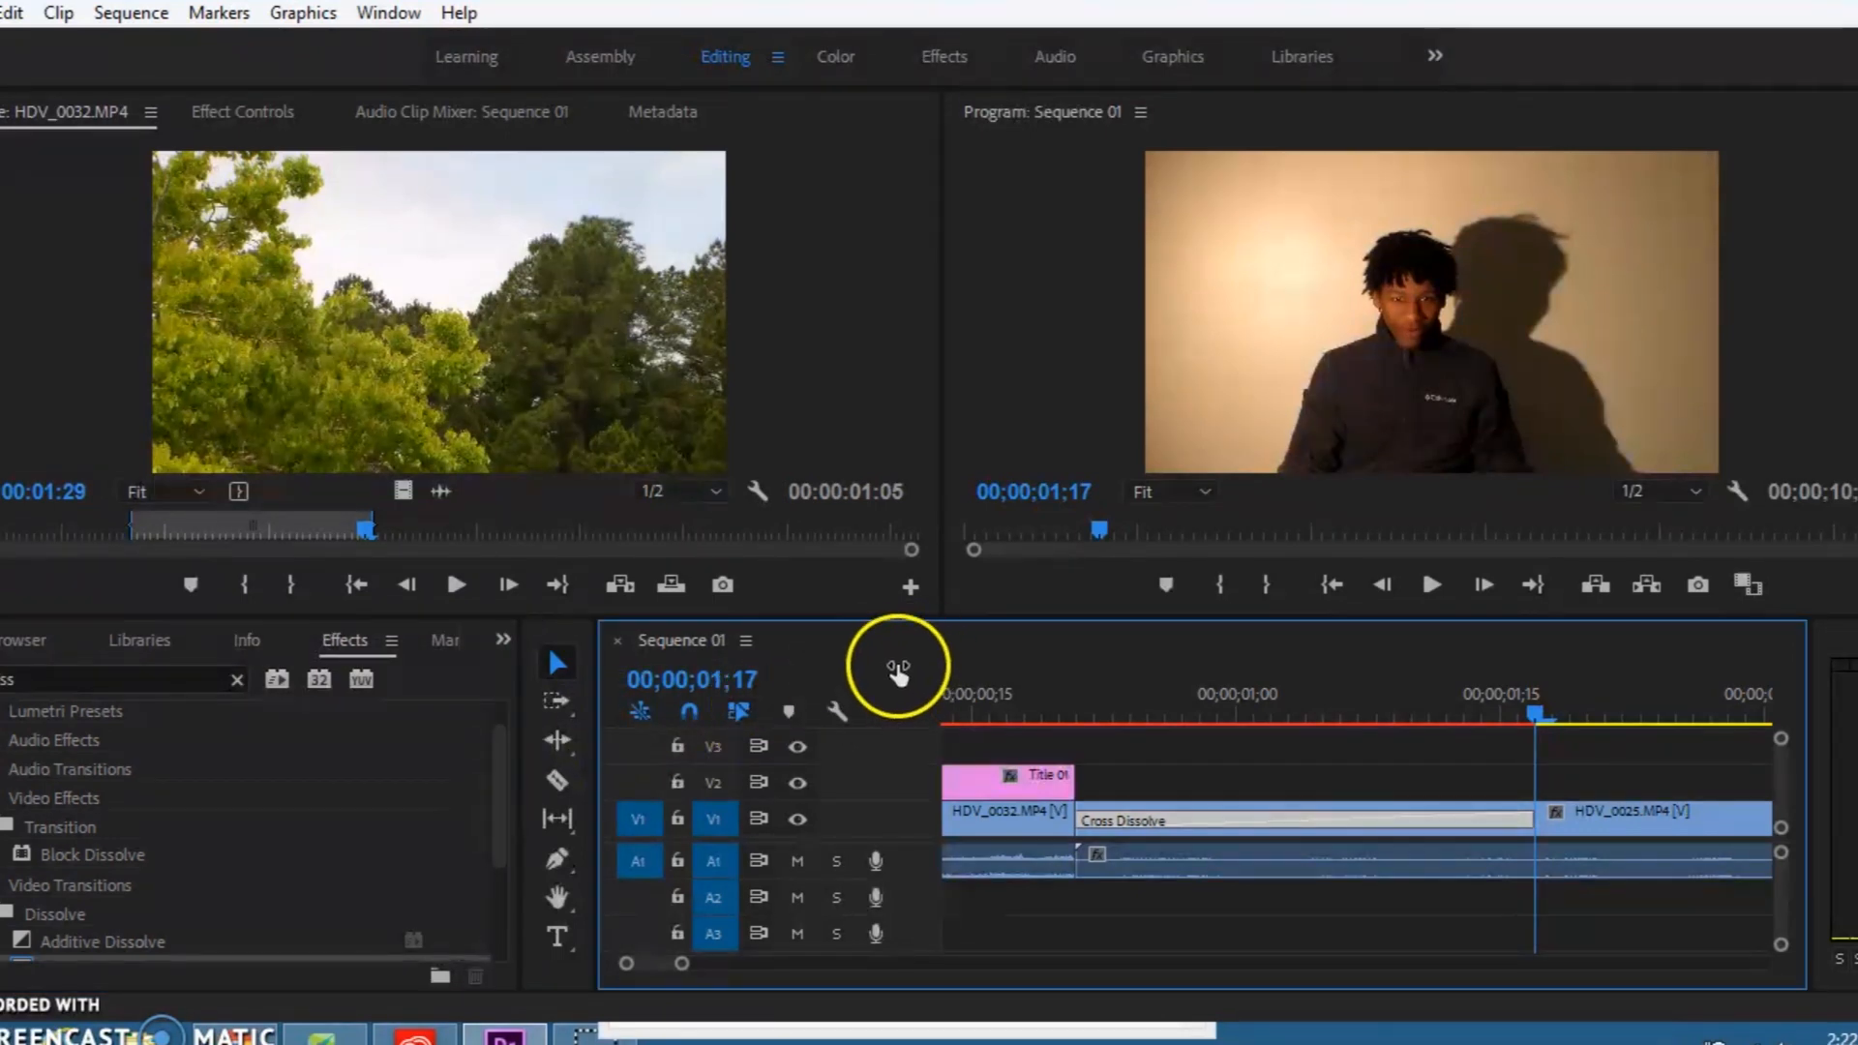
Step: Check the full extent of Sequence 01 by moving the playhead to its end and back to 00;00;07;18
left_click_drag(683, 962, 1076, 962)
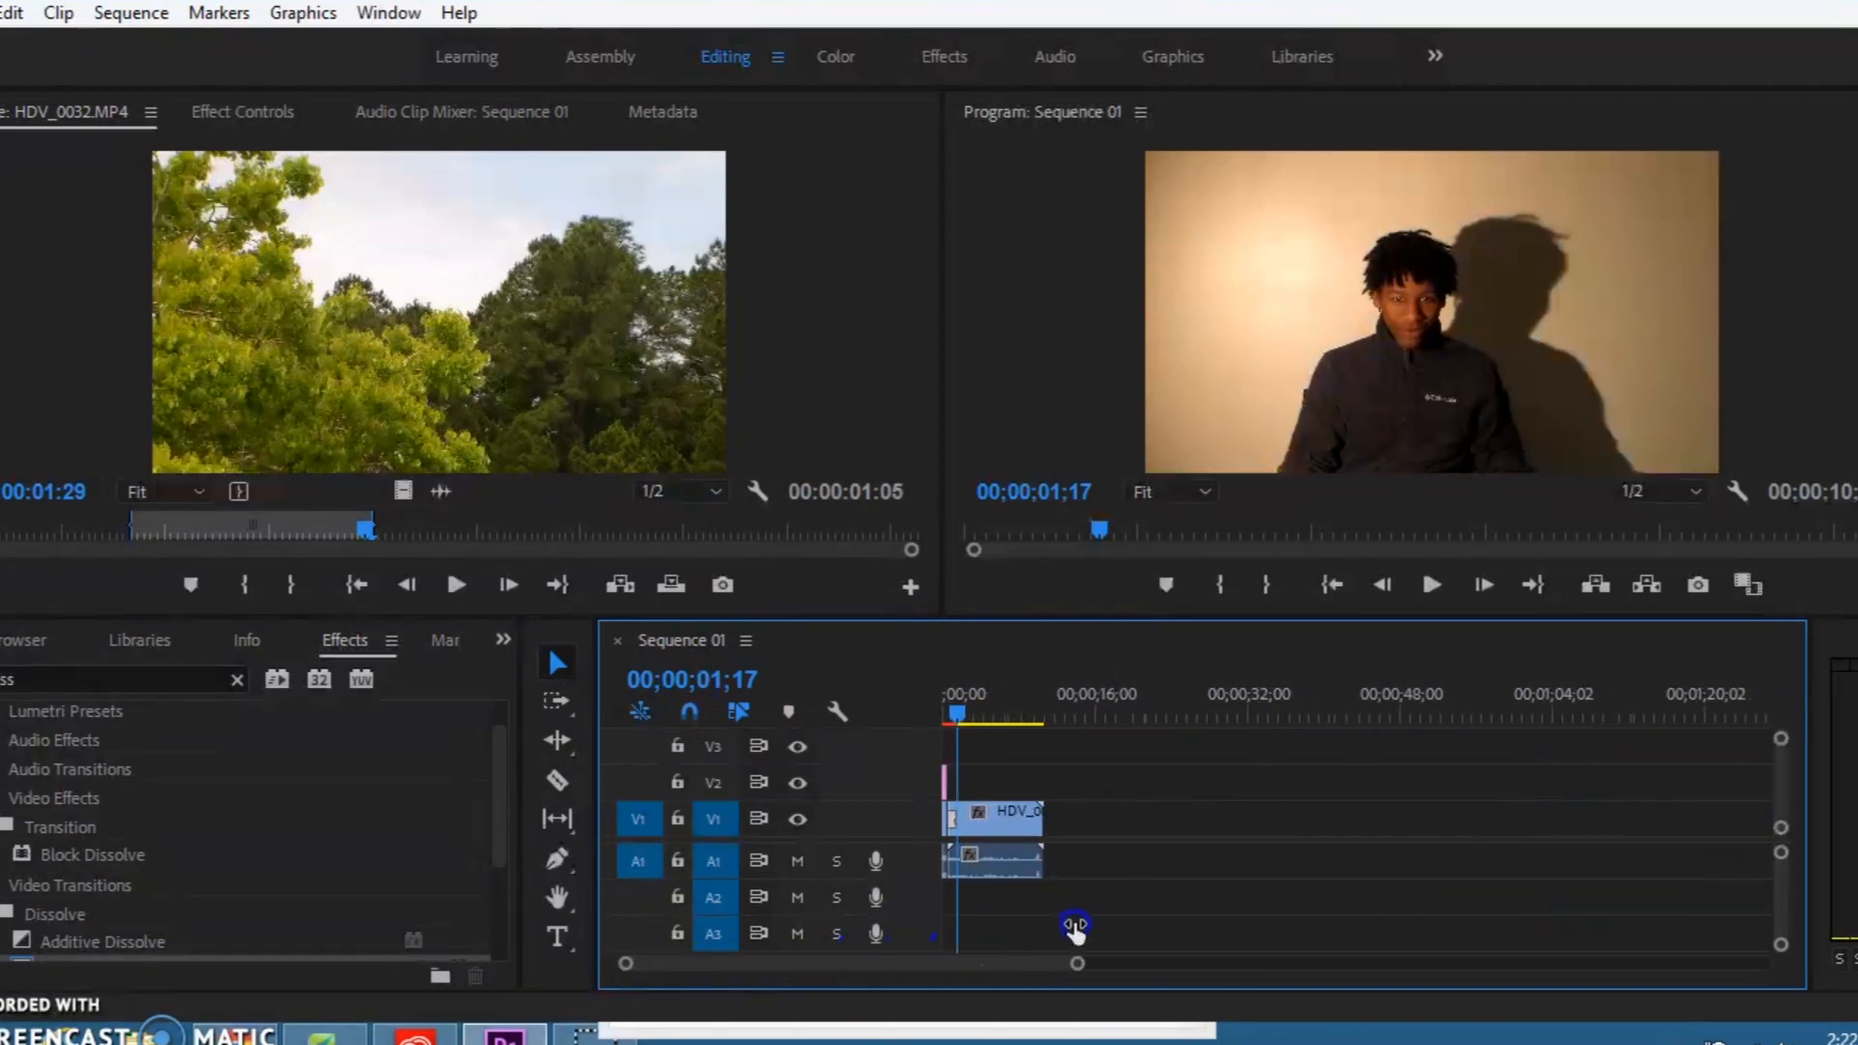
left_click_drag(1048, 709, 1047, 712)
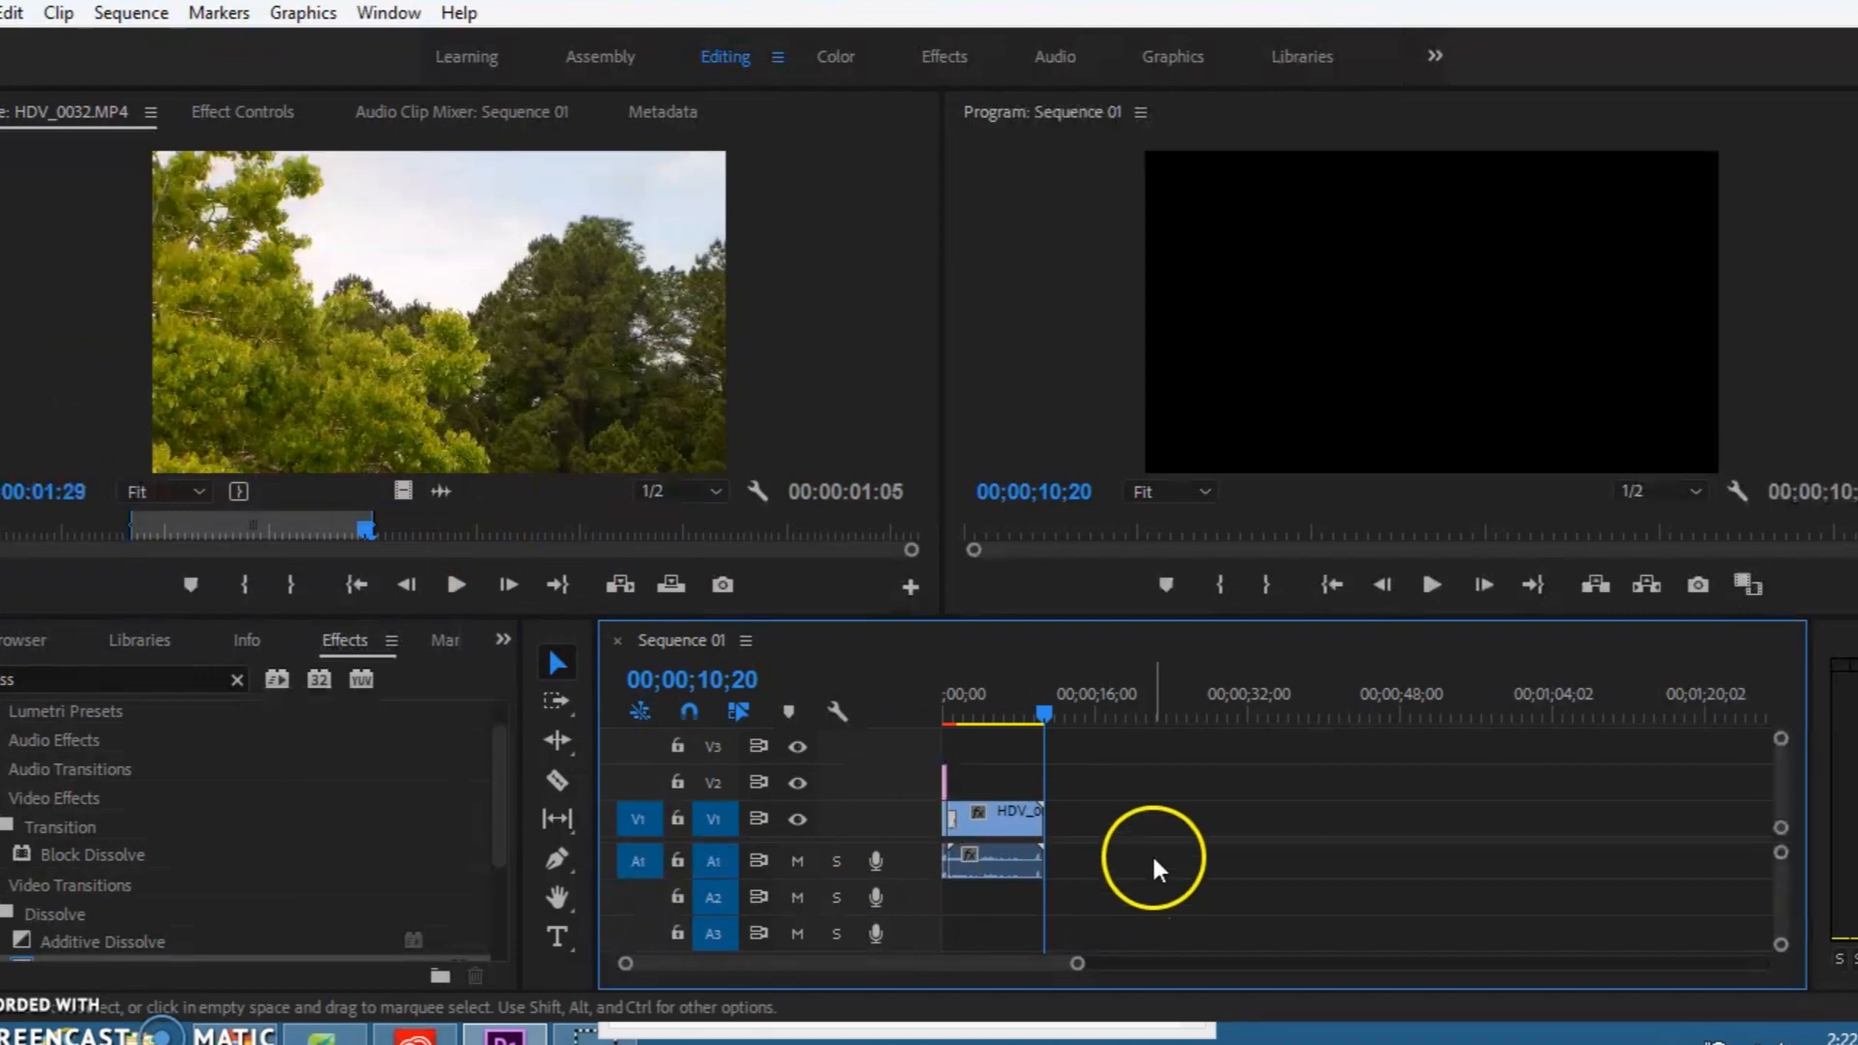
left_click_drag(1064, 726, 1020, 665)
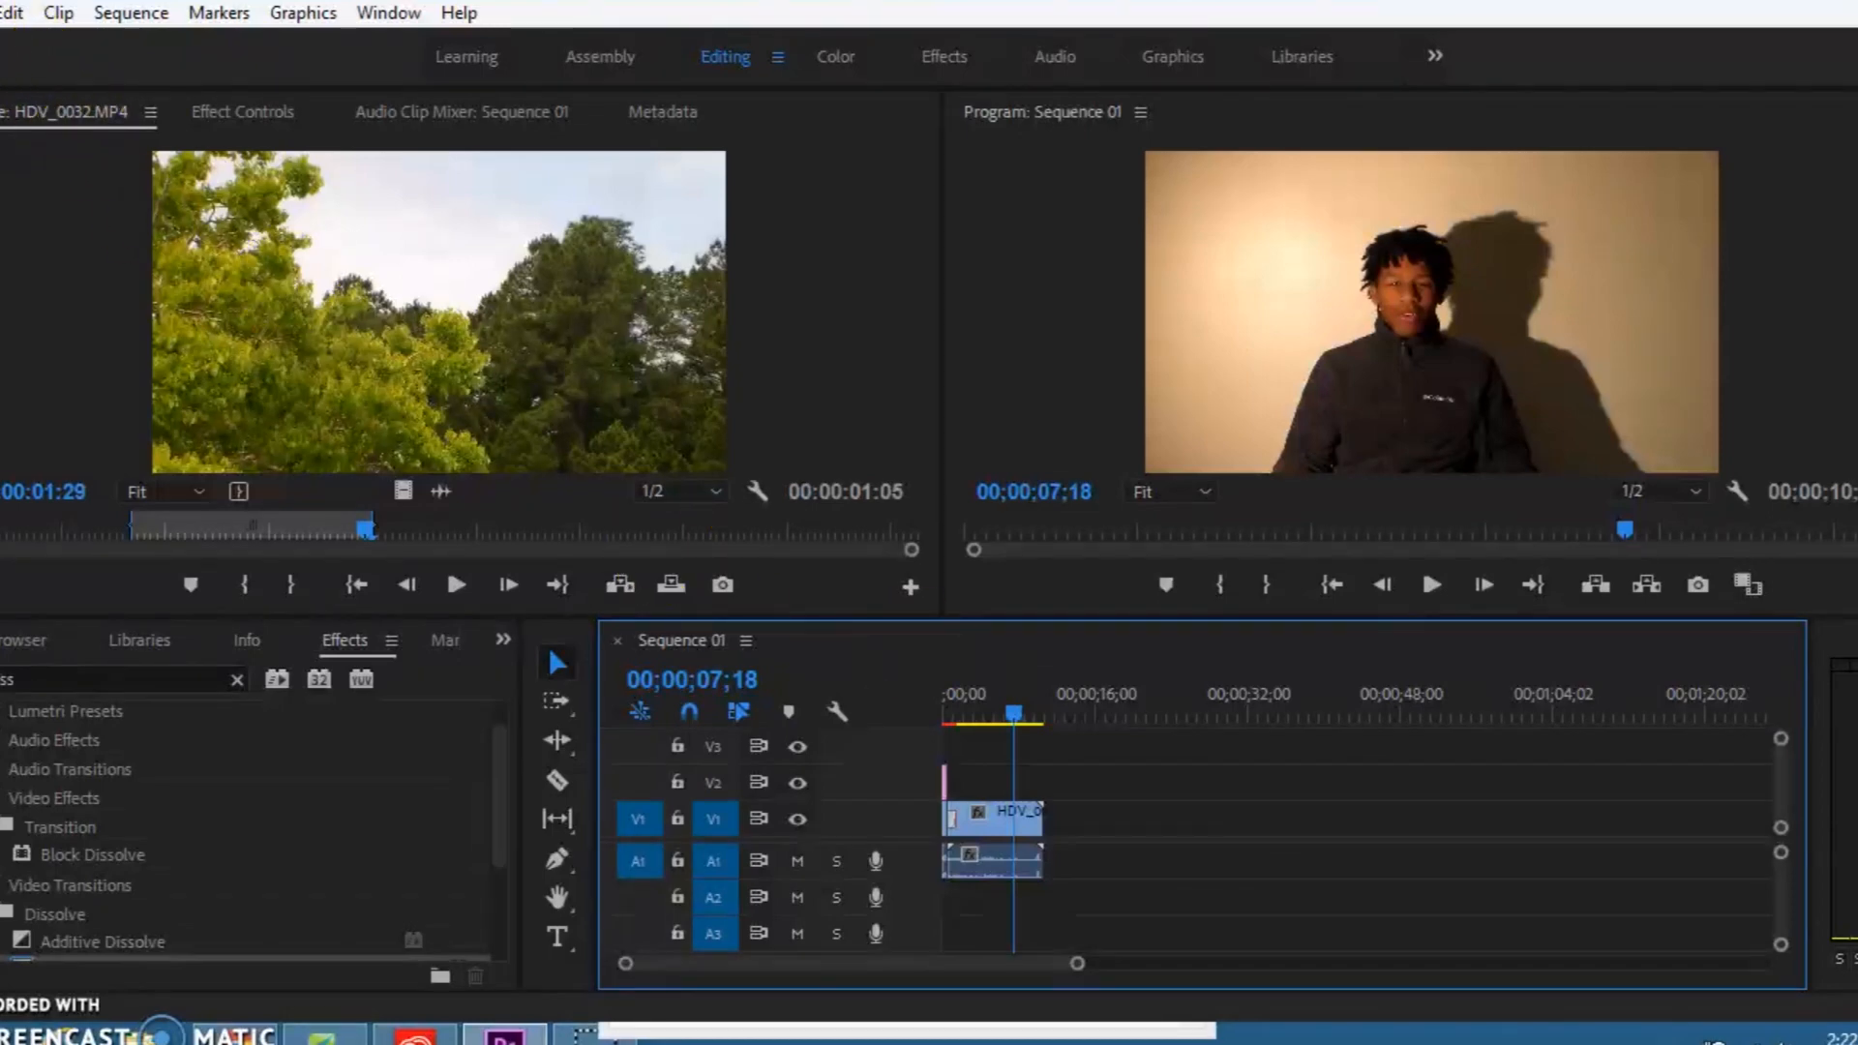
Step: Open the media export settings for Sequence 01 and choose the H.264 format with the High Quality 1080p HD preset
left_click(0, 14)
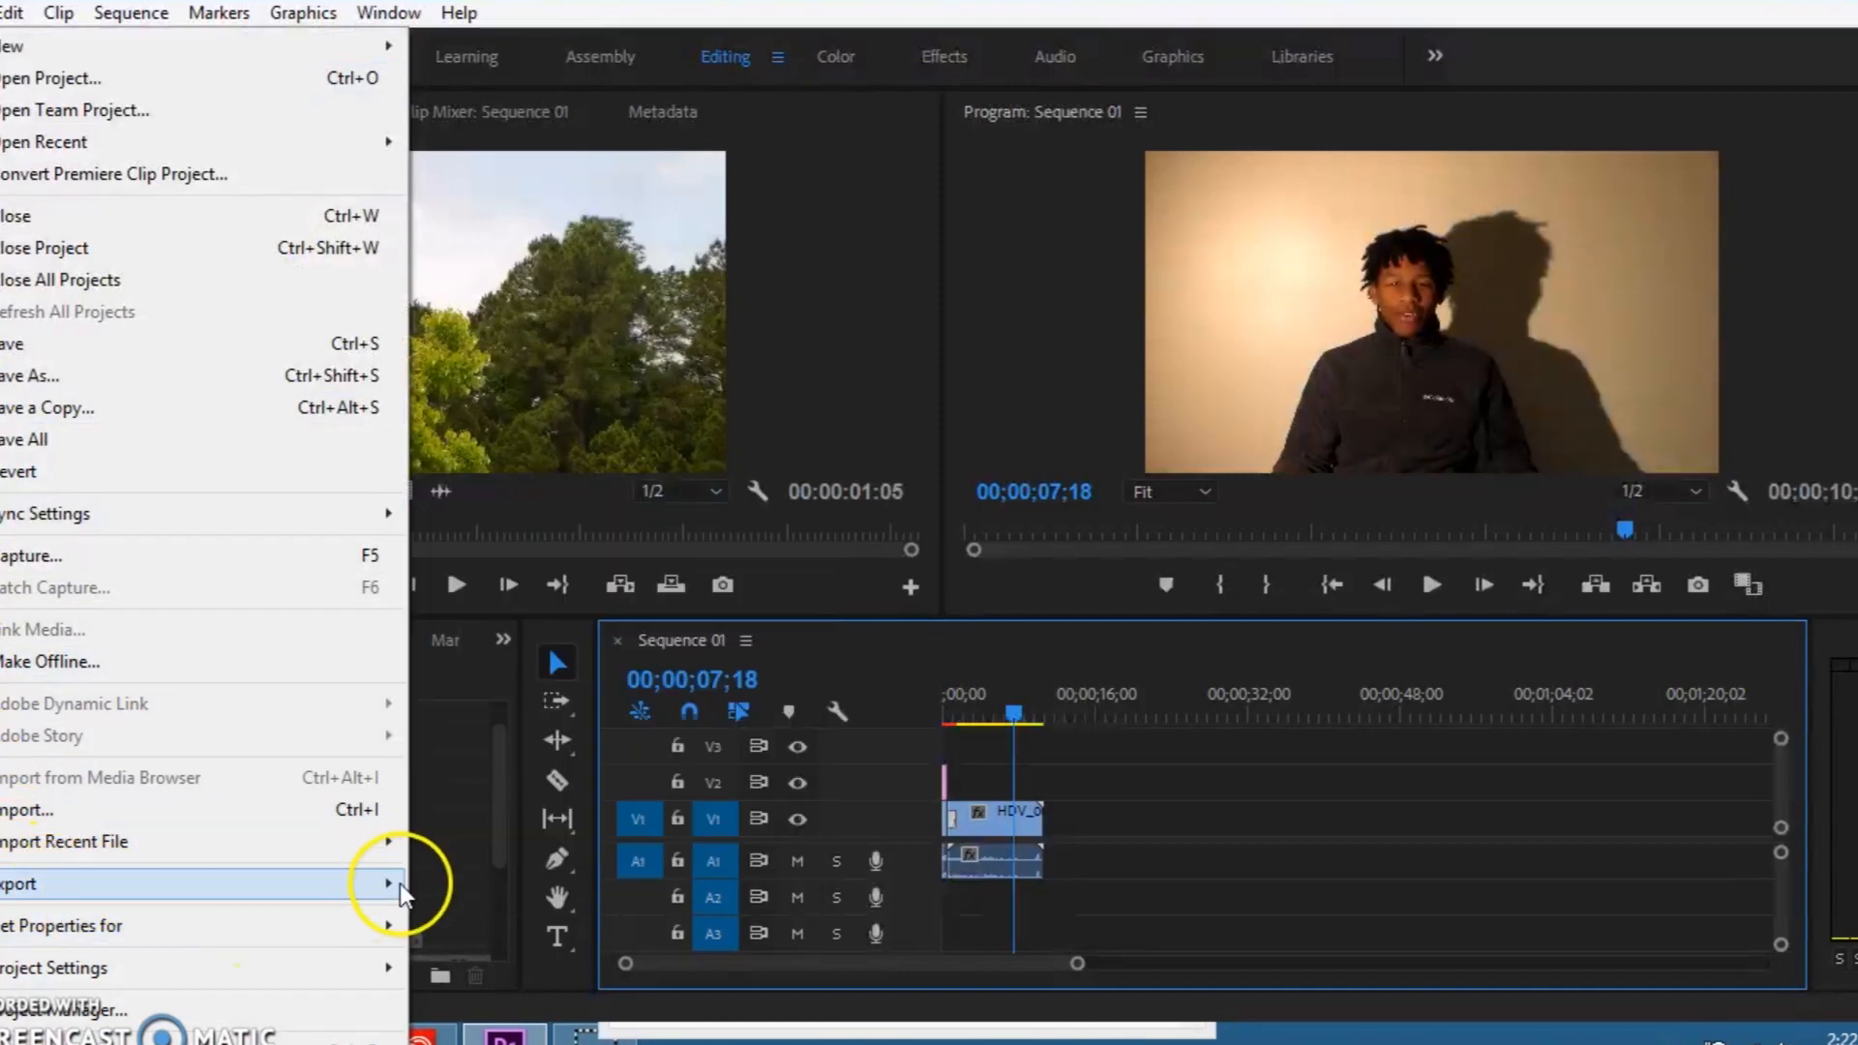
mouse_move(399, 884)
left_click(589, 528)
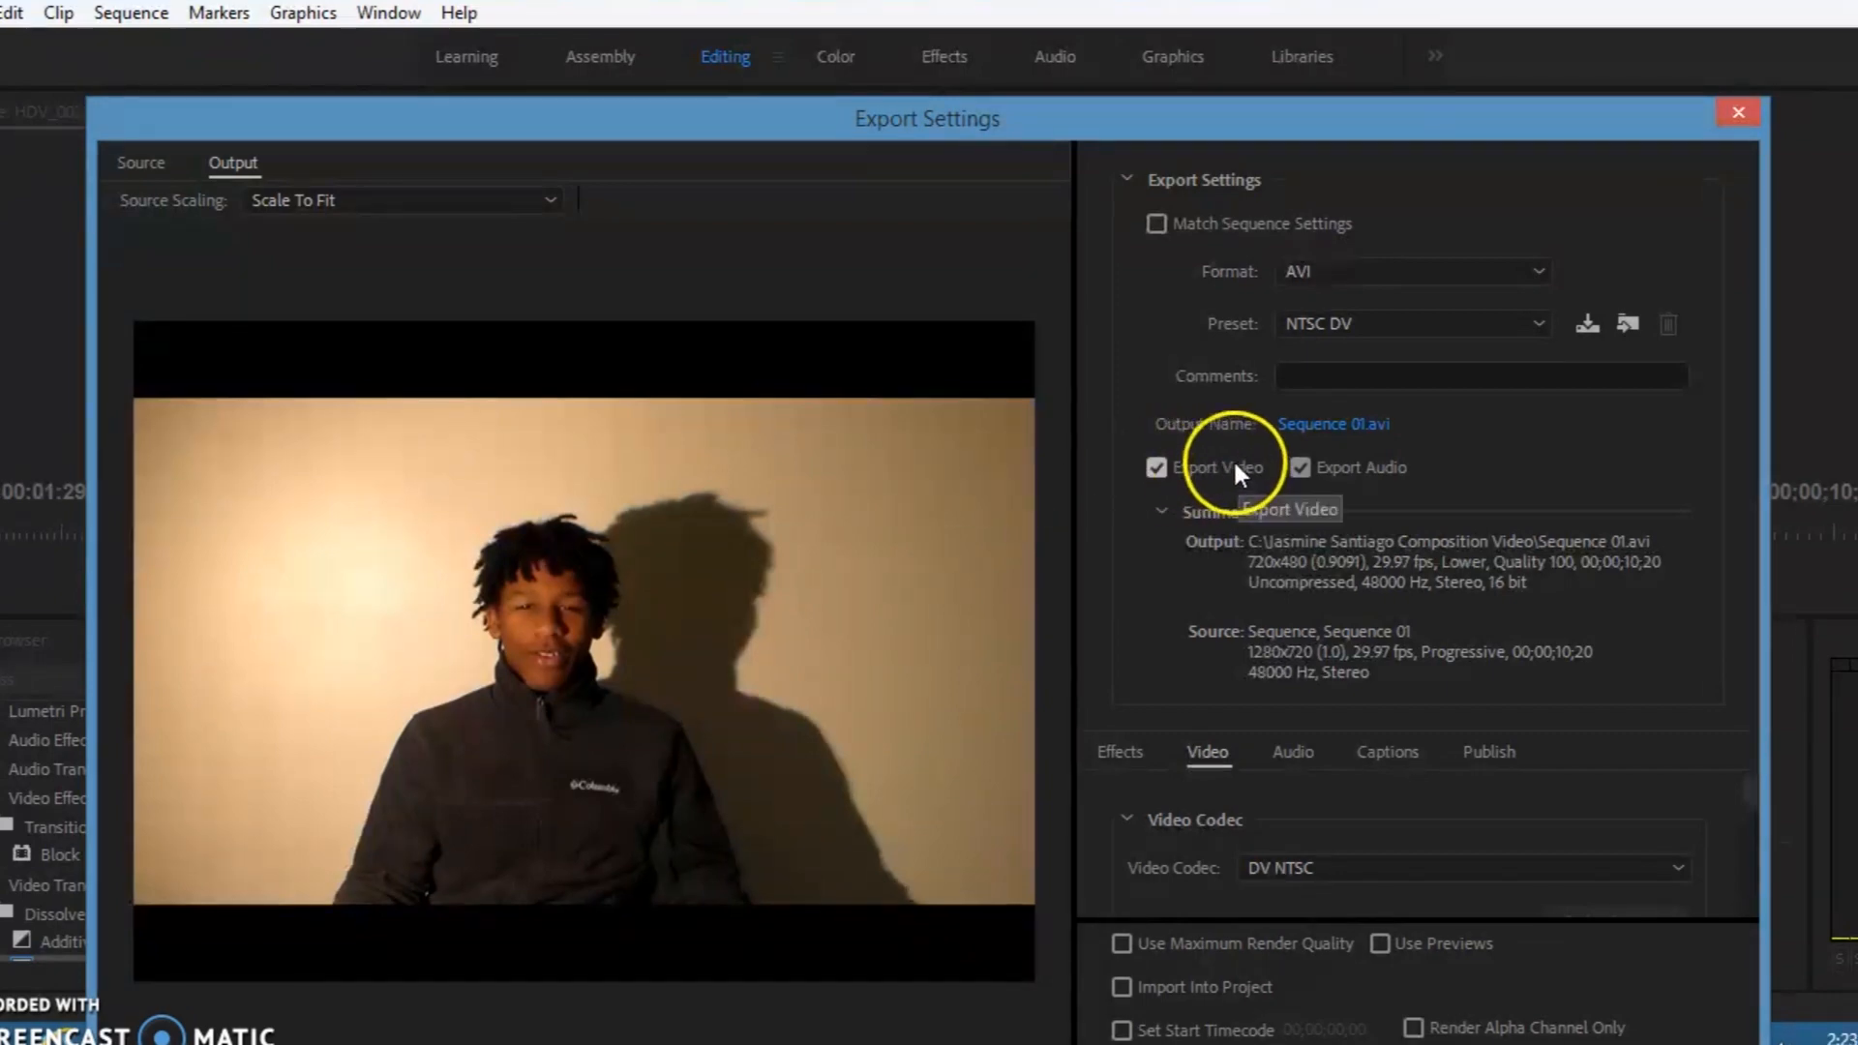
left_click(1507, 281)
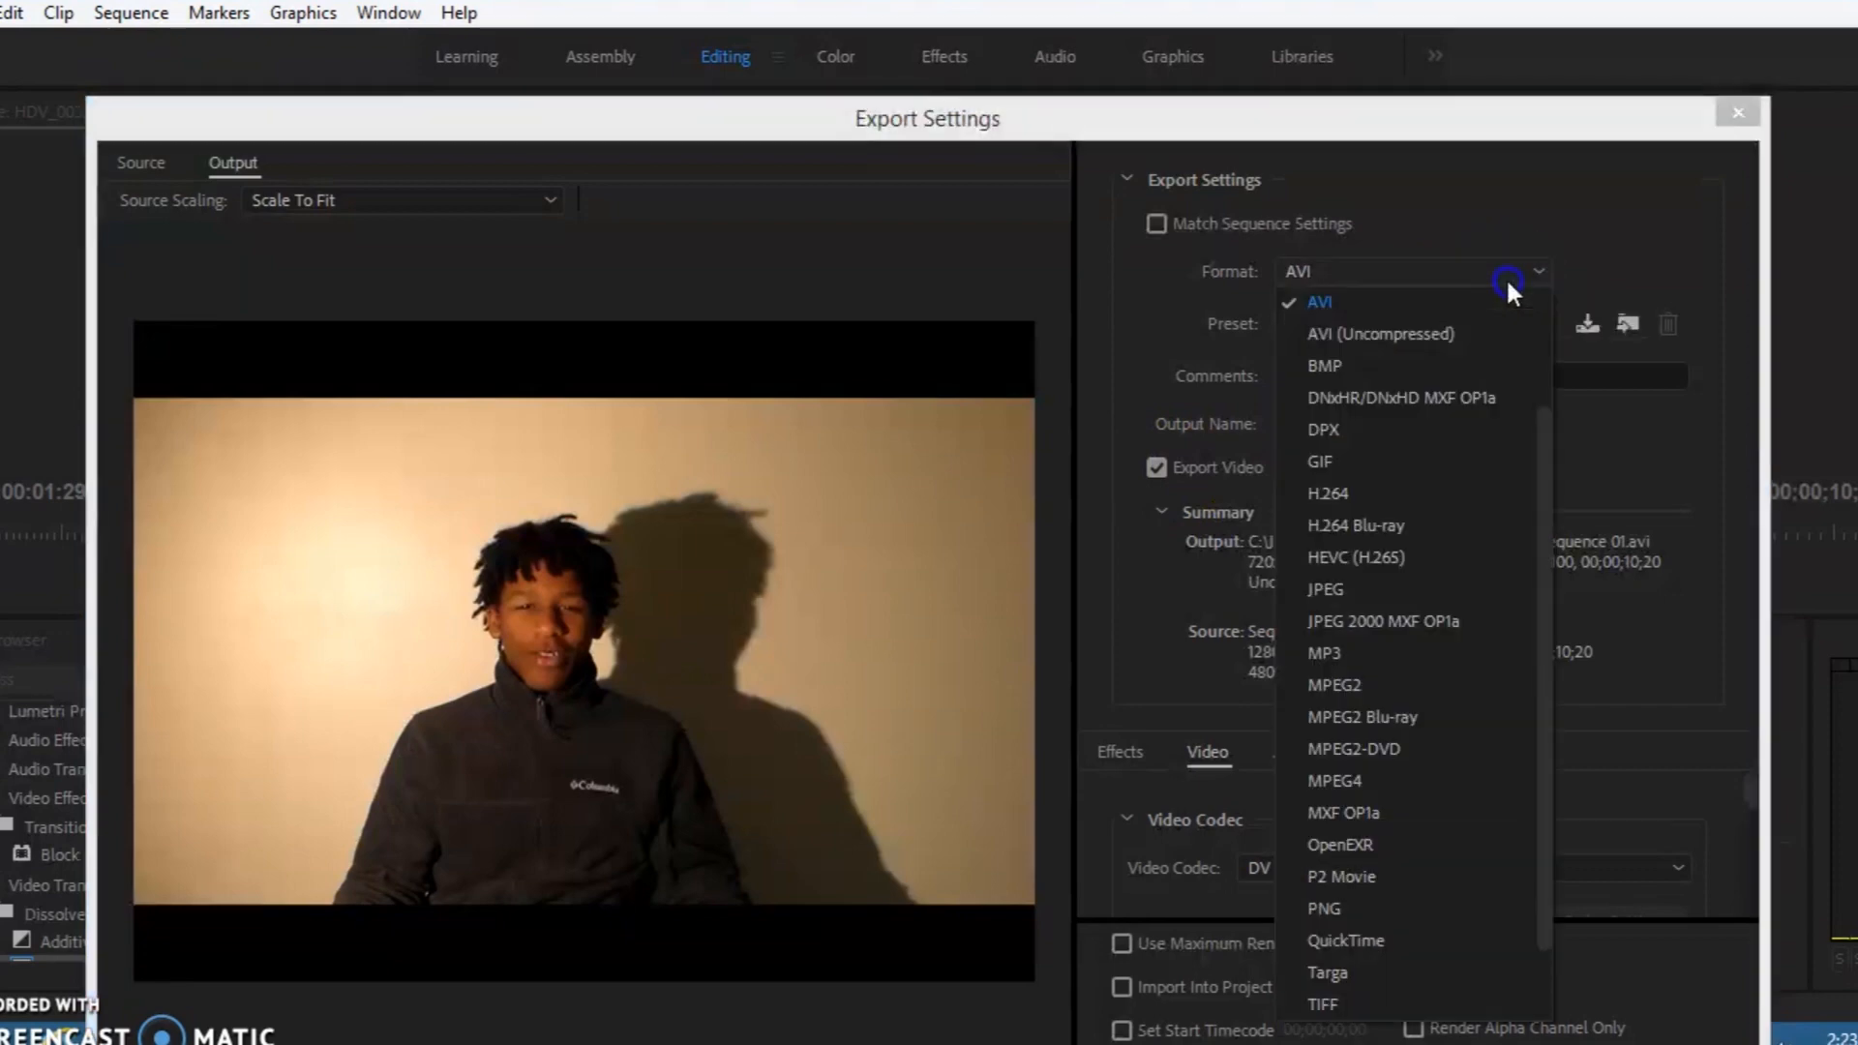
left_click(1408, 495)
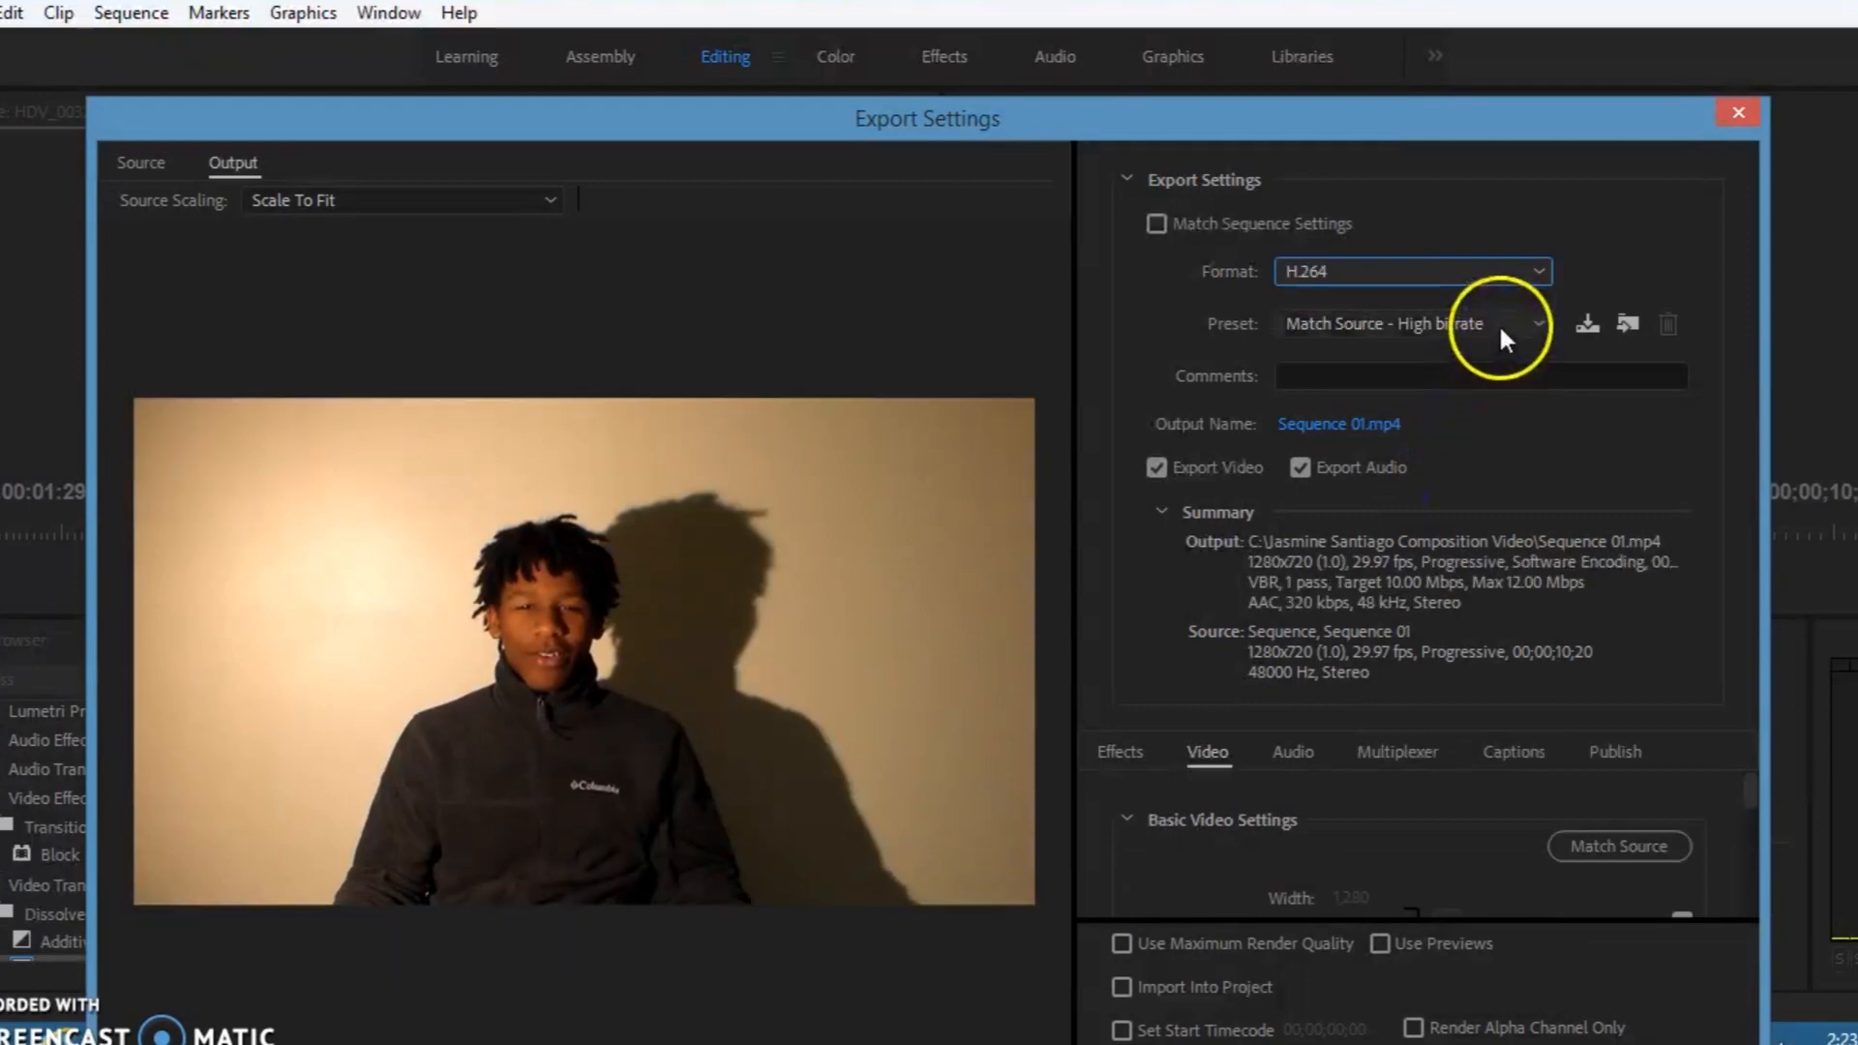
left_click(1498, 323)
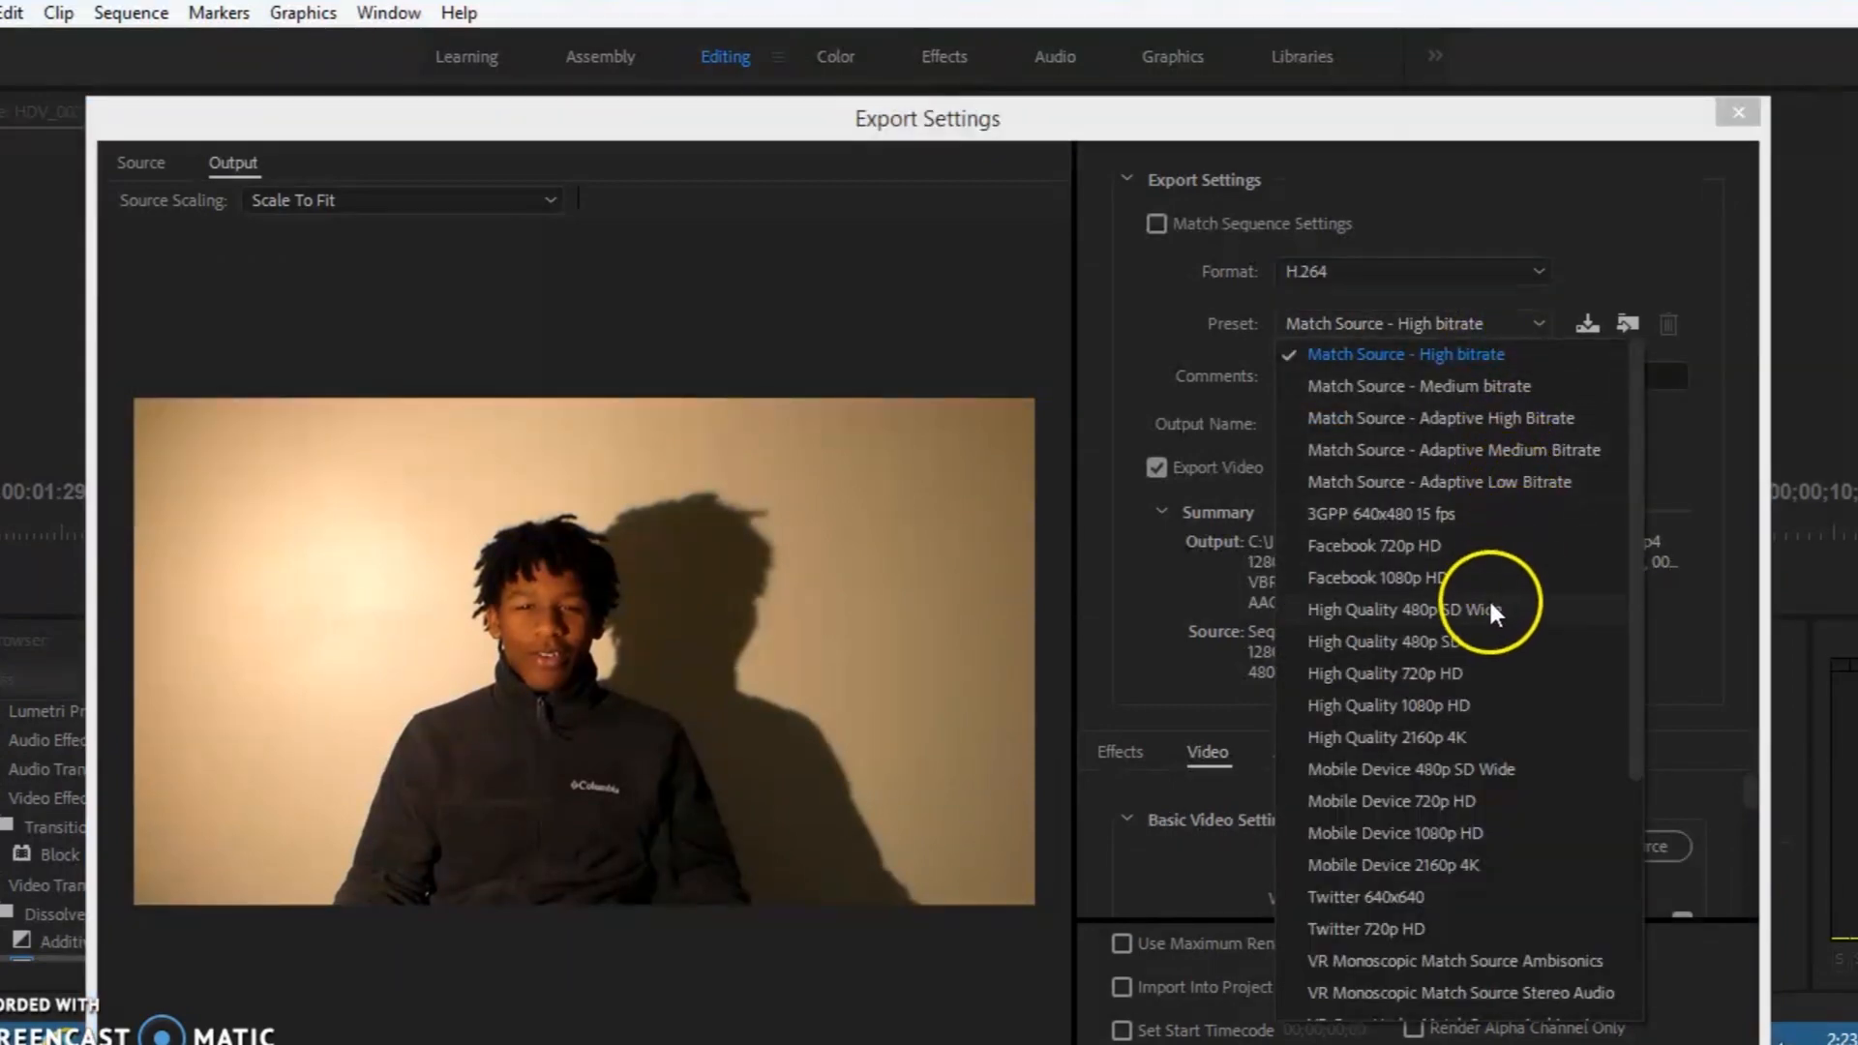
left_click(1495, 705)
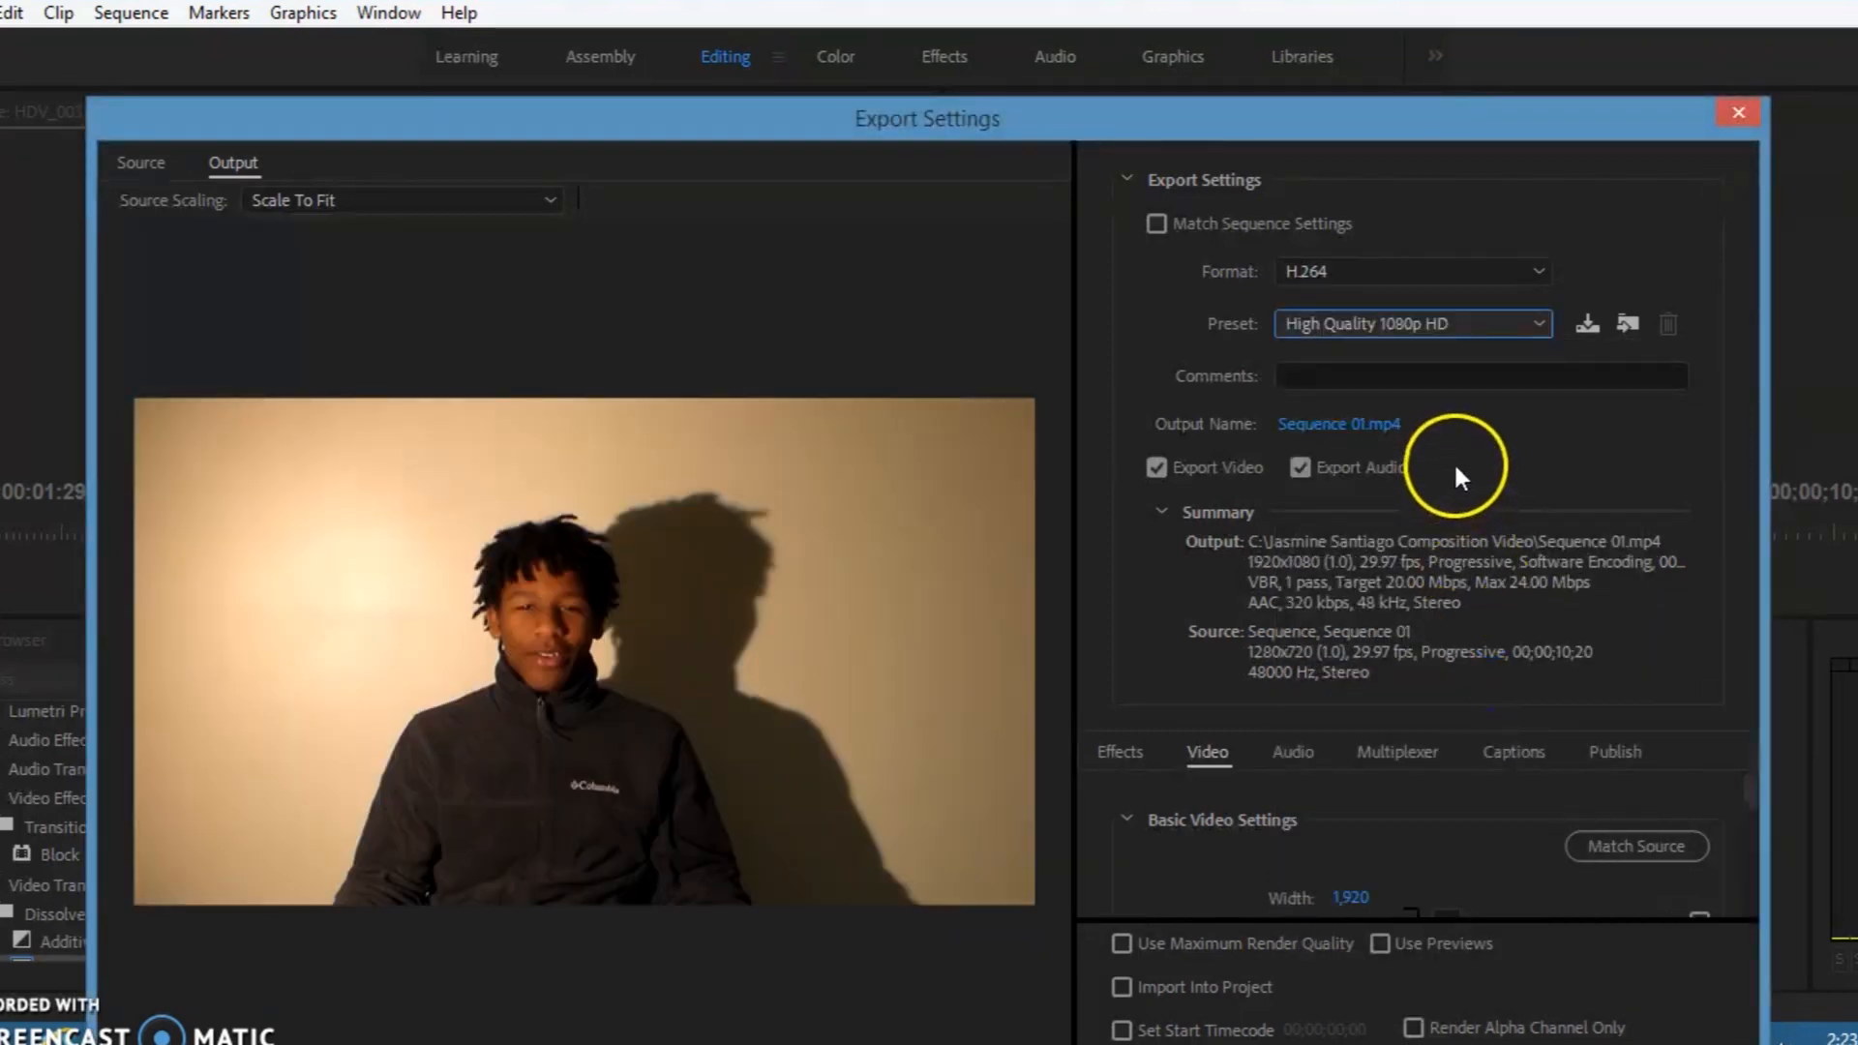
Step: Name the export output file "Video Composition" and save it as an MP4 in the composition video project folder
left_click(1389, 426)
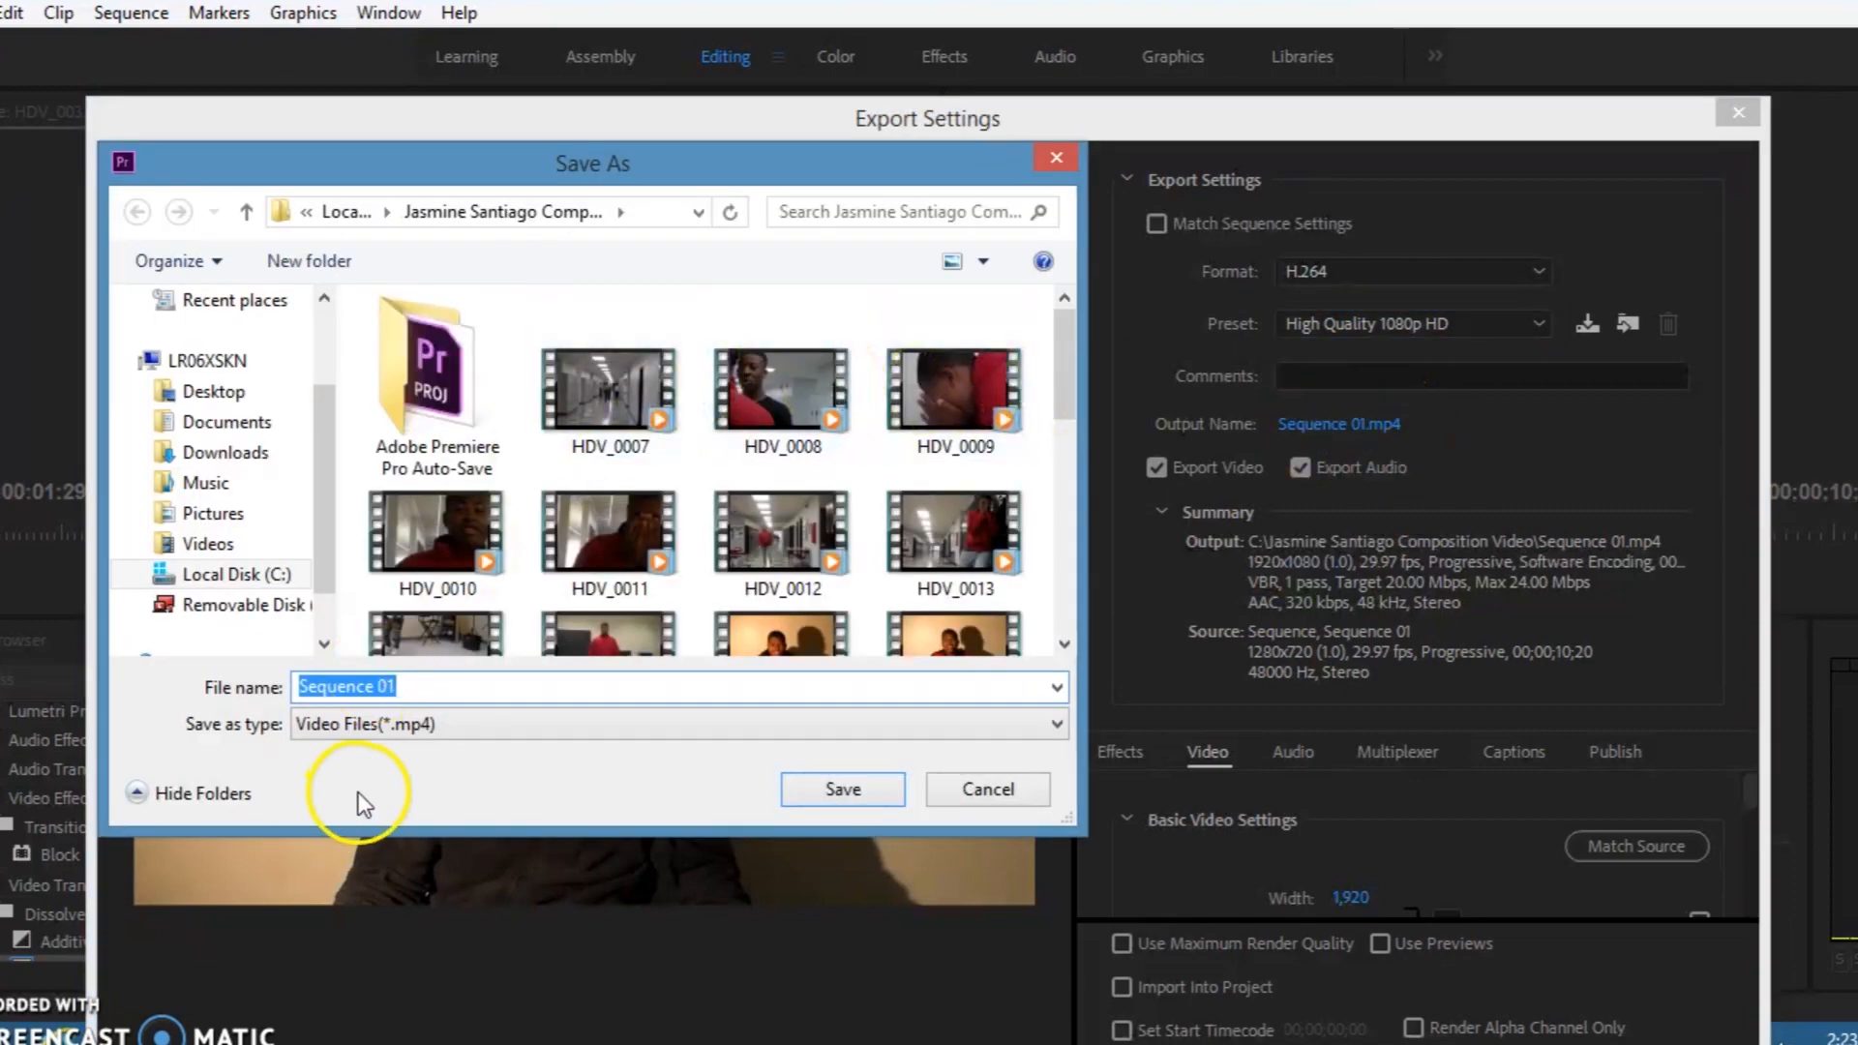
type("Video Composition")
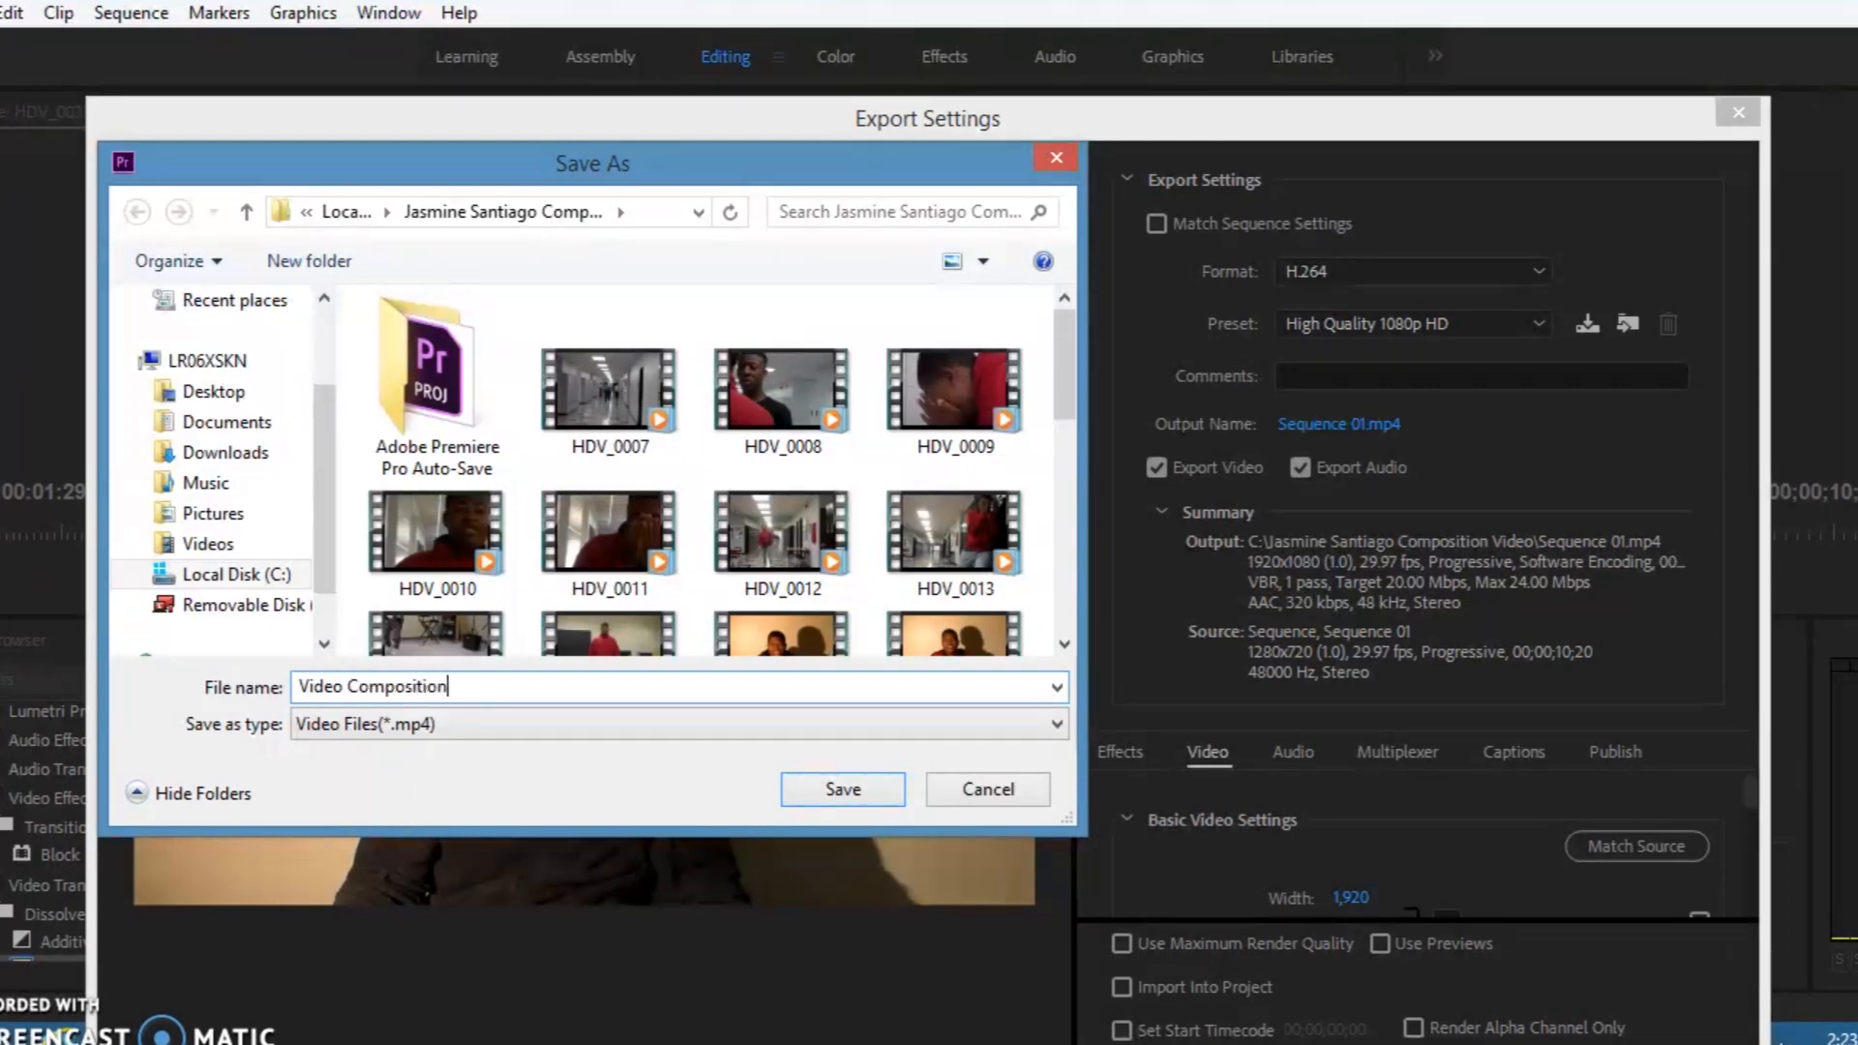
left_click(1052, 461)
left_click_drag(1070, 364, 1063, 578)
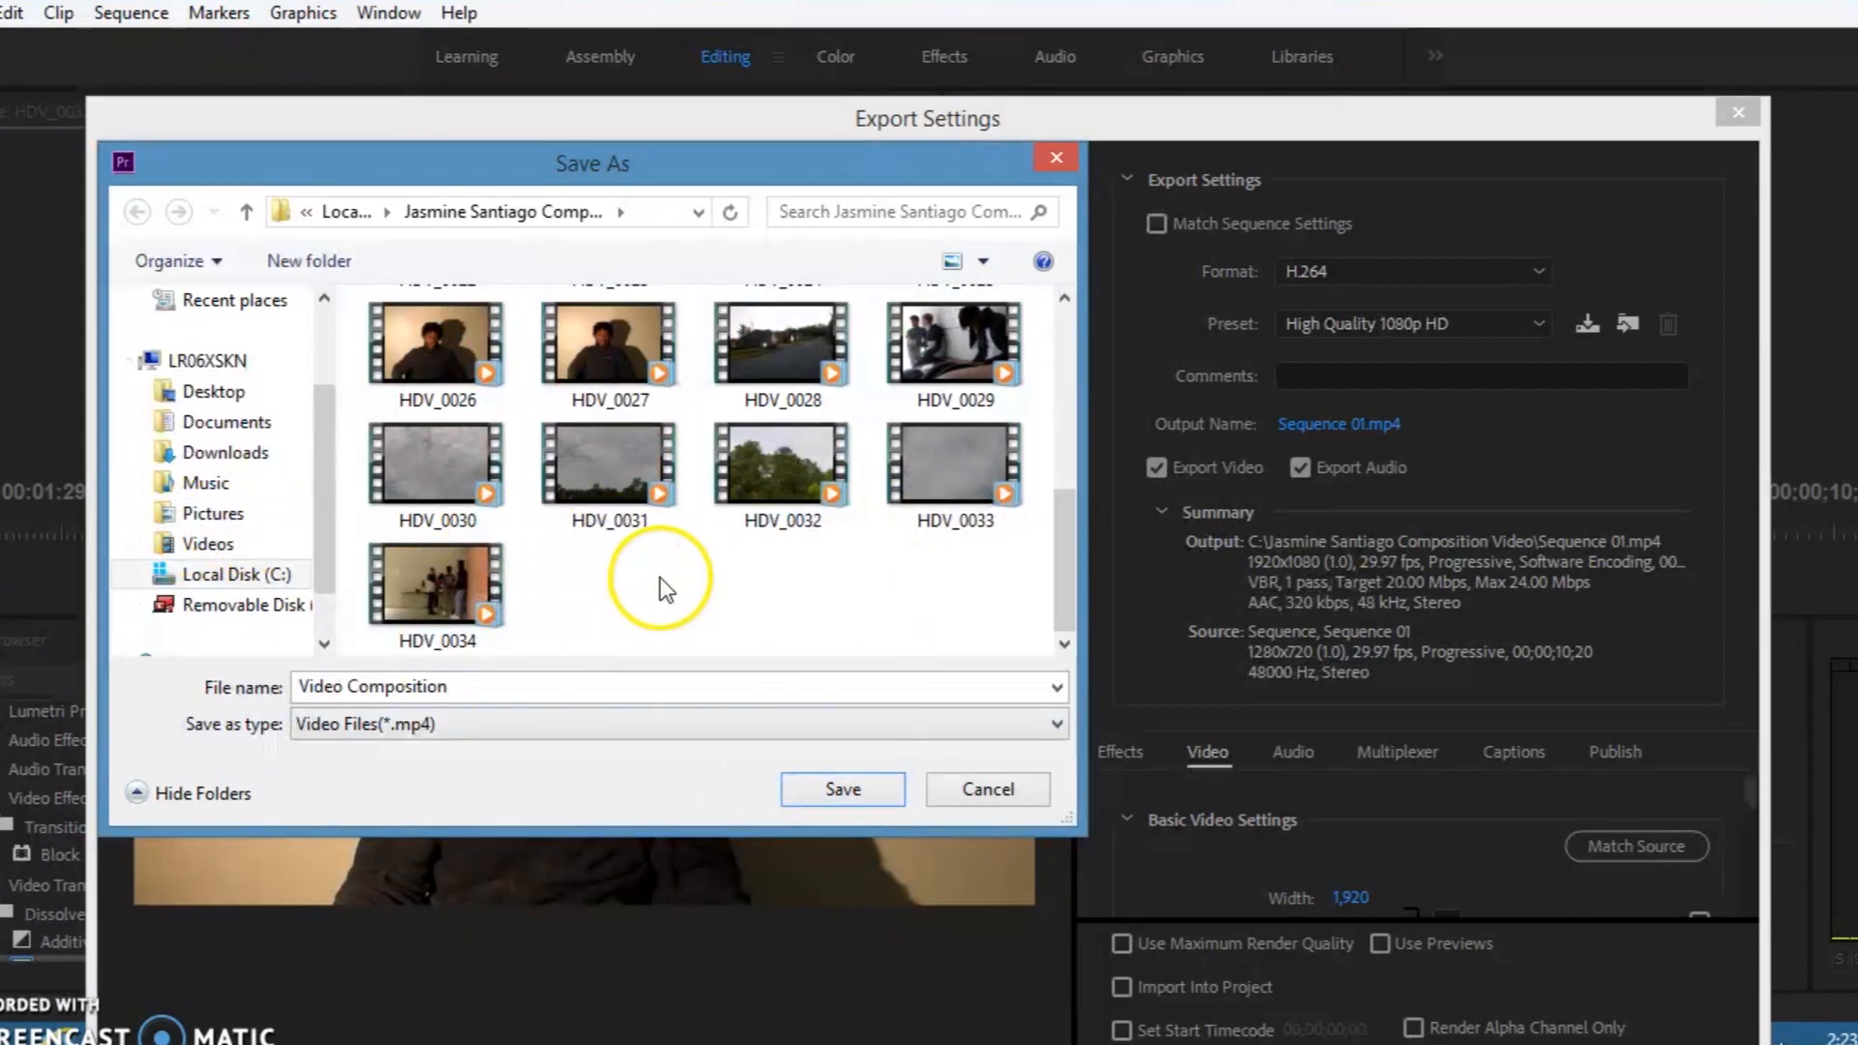
left_click(829, 792)
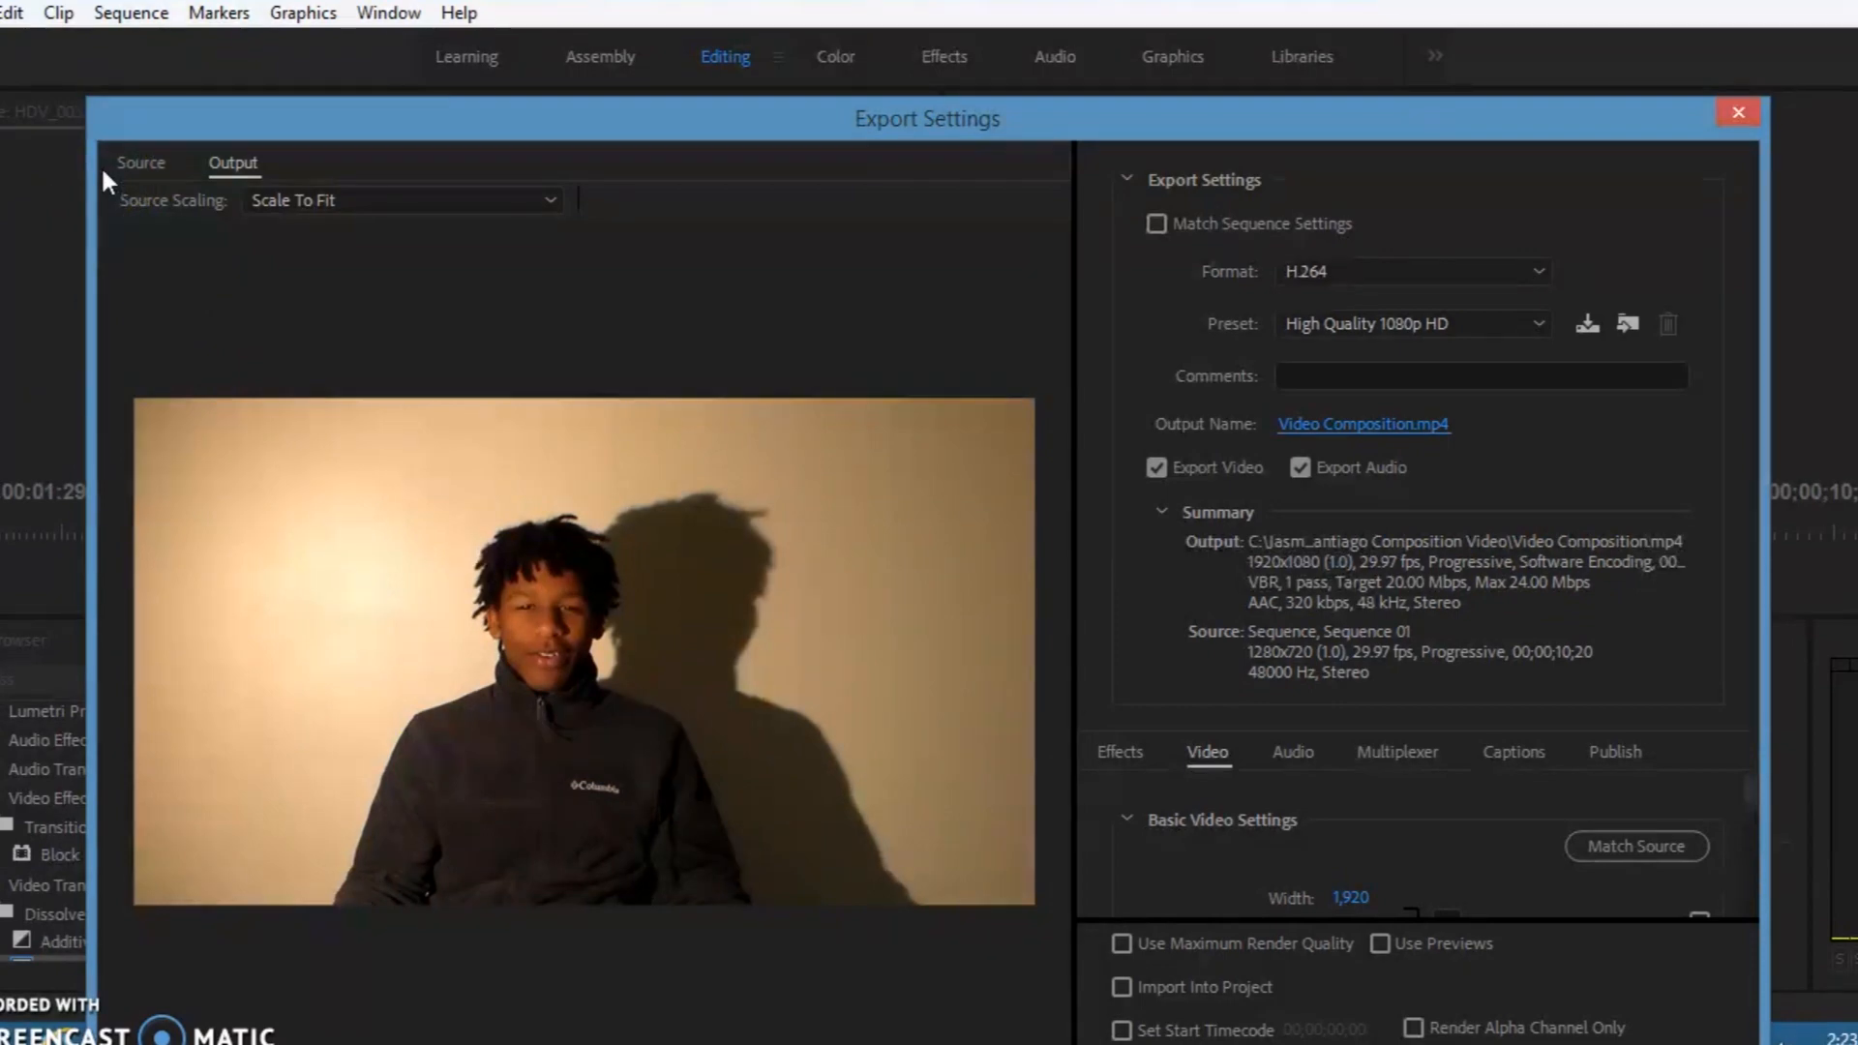
Step: Reposition the Export Settings dialog so its lower options are reachable, and start exporting Video Composition.mp4
left_click_drag(146, 97, 107, 402)
left_click_drag(387, 287, 363, 52)
left_click(1246, 919)
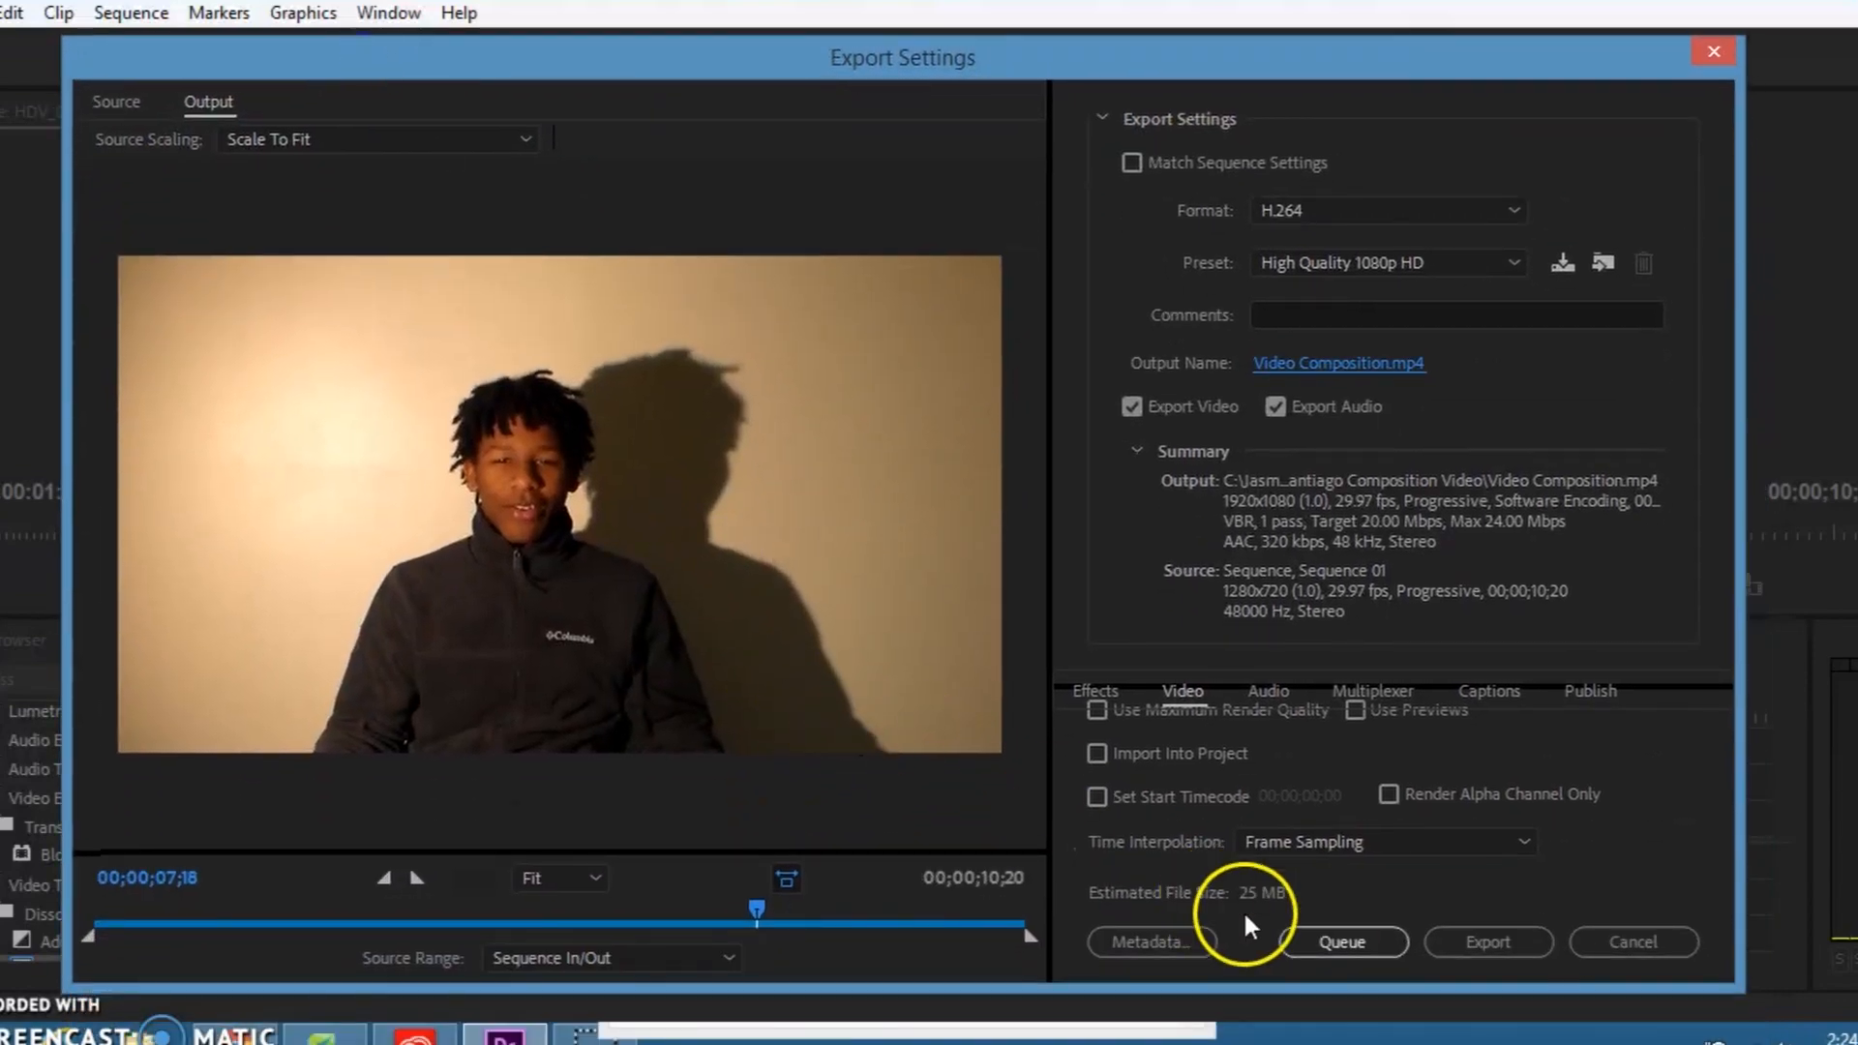
left_click(1502, 939)
left_click(1533, 938)
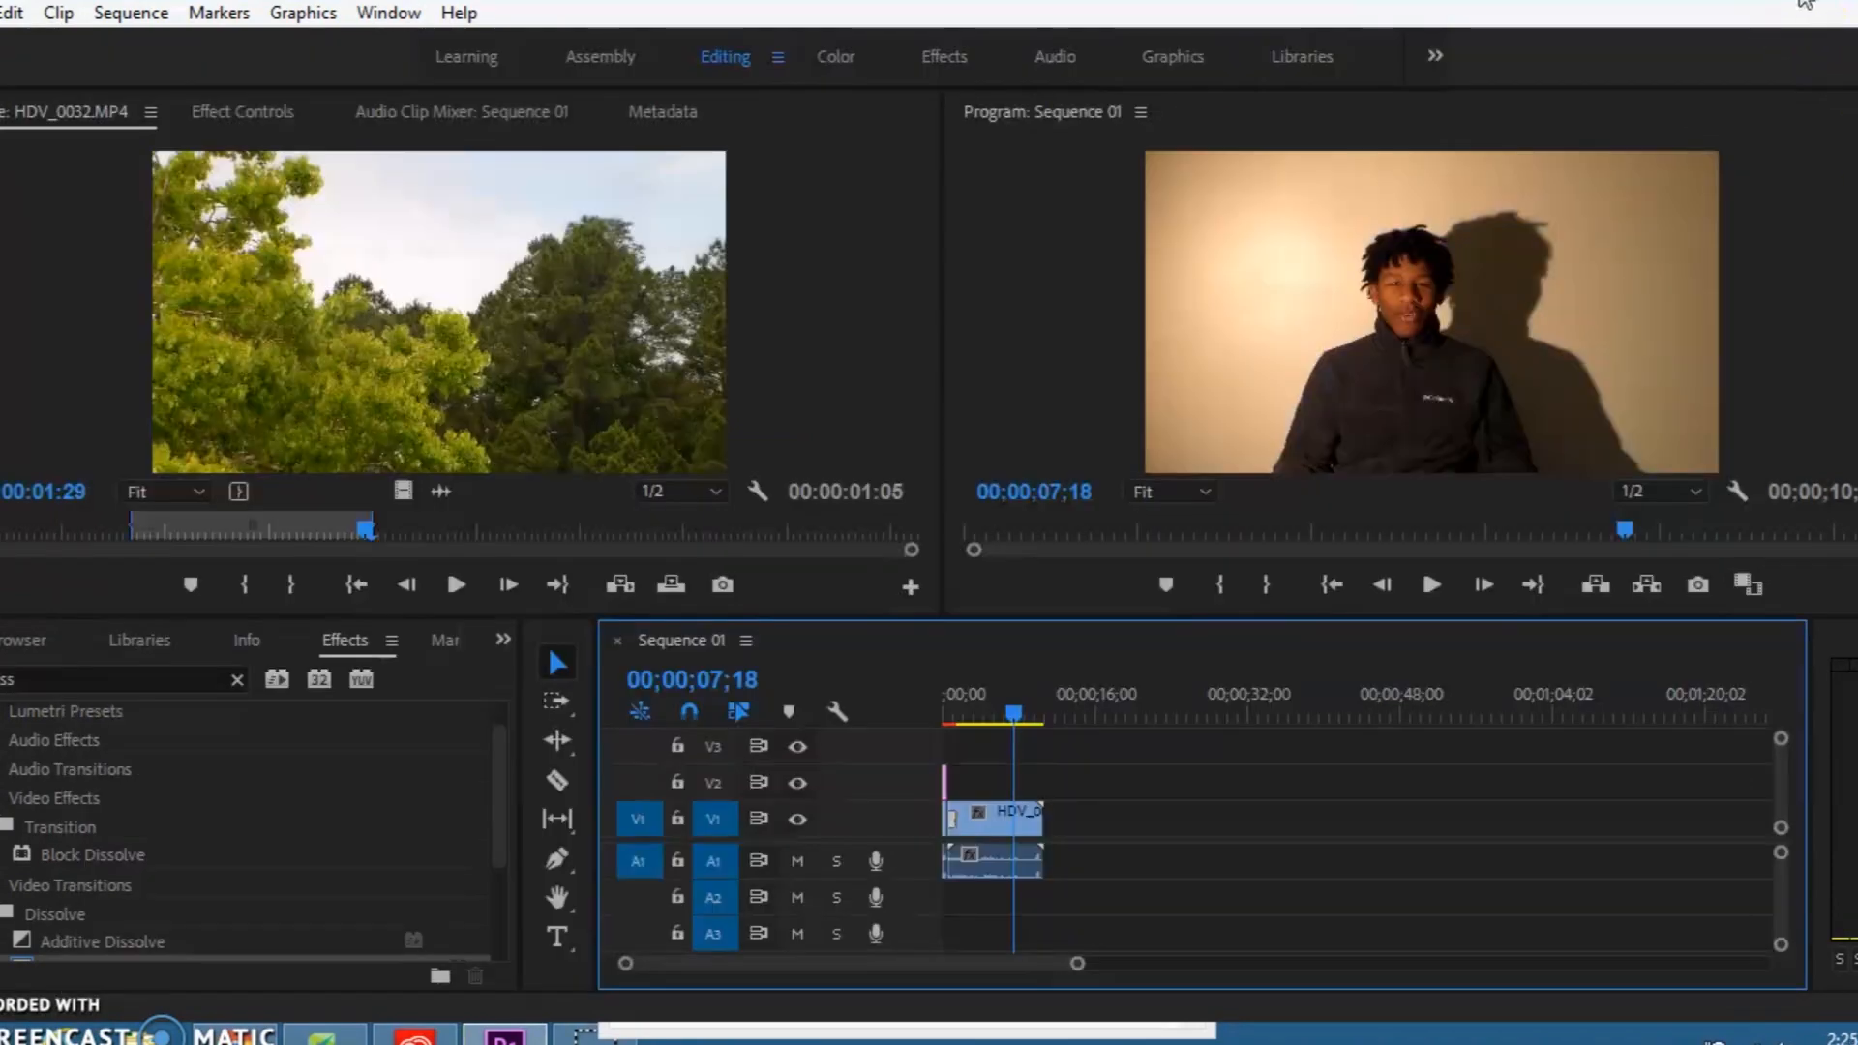
Step: Minimize Premiere Pro, switch to File Explorer and open the composition video project folder on Local Disk (C:)
left_click(1801, 2)
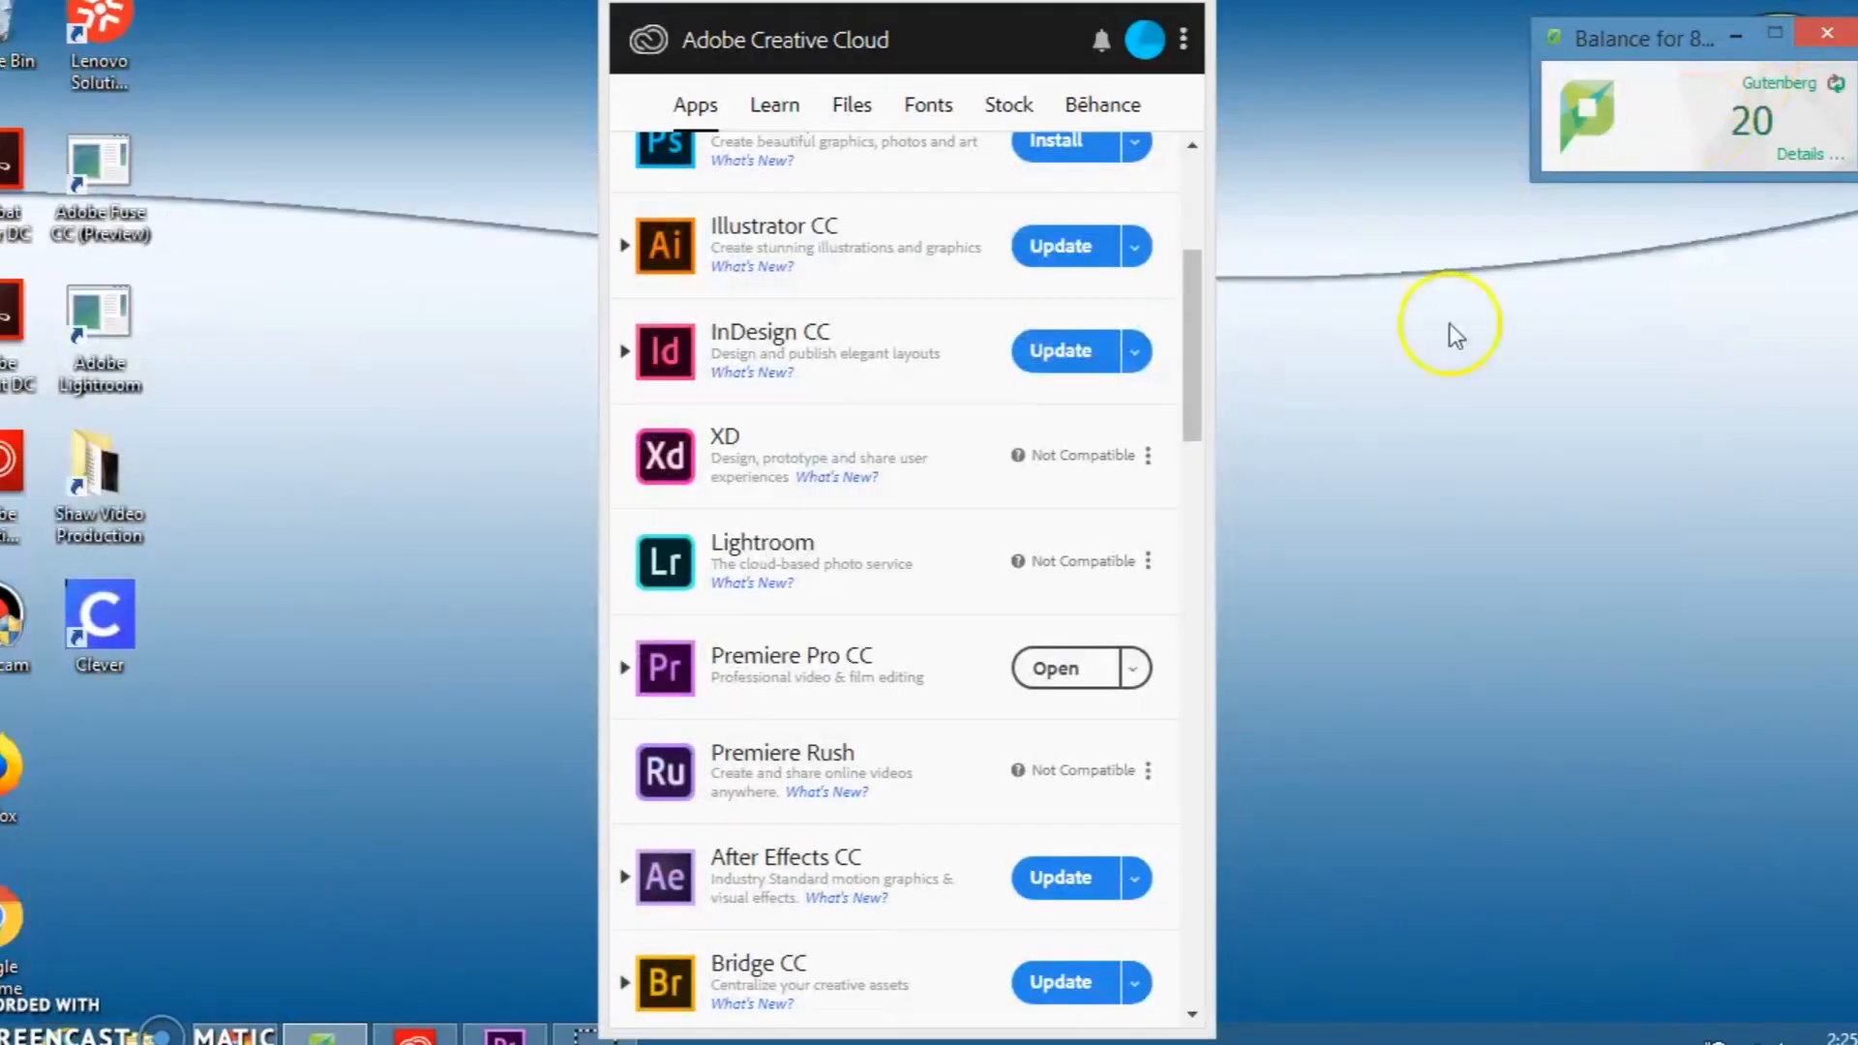
left_click(160, 1034)
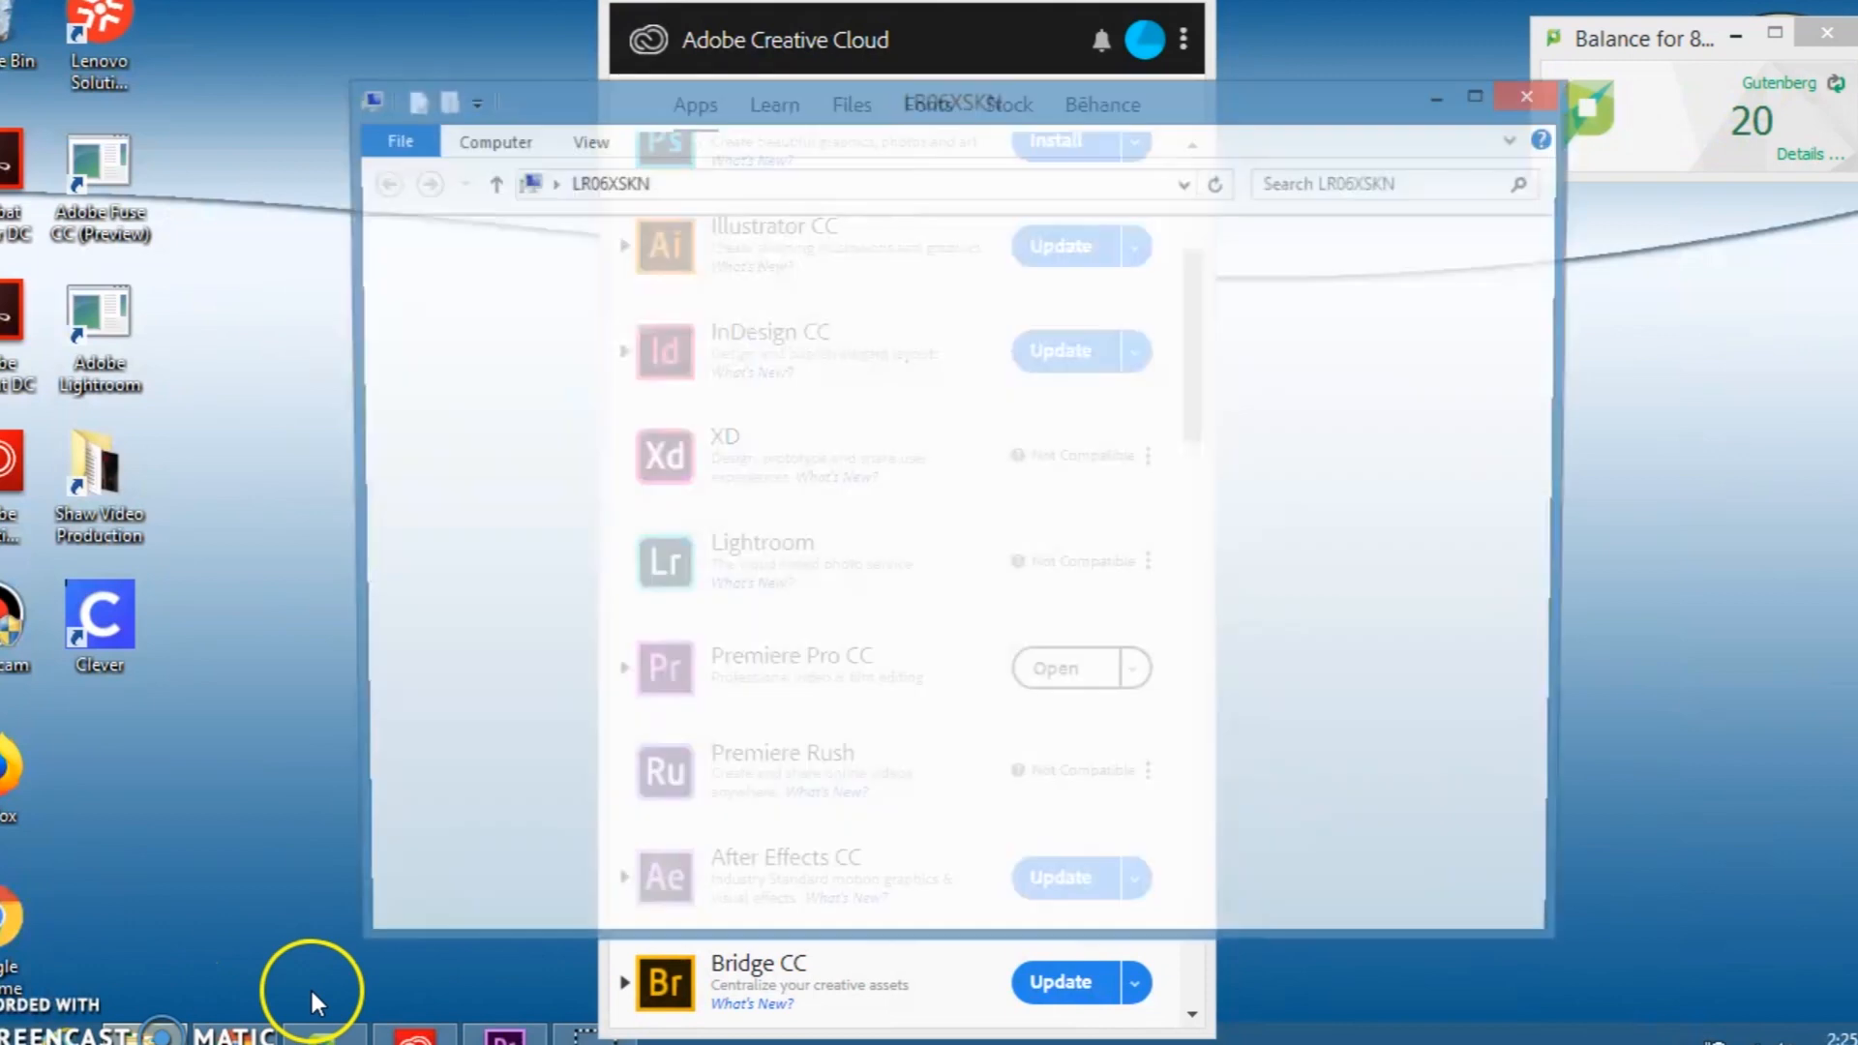
left_click(506, 646)
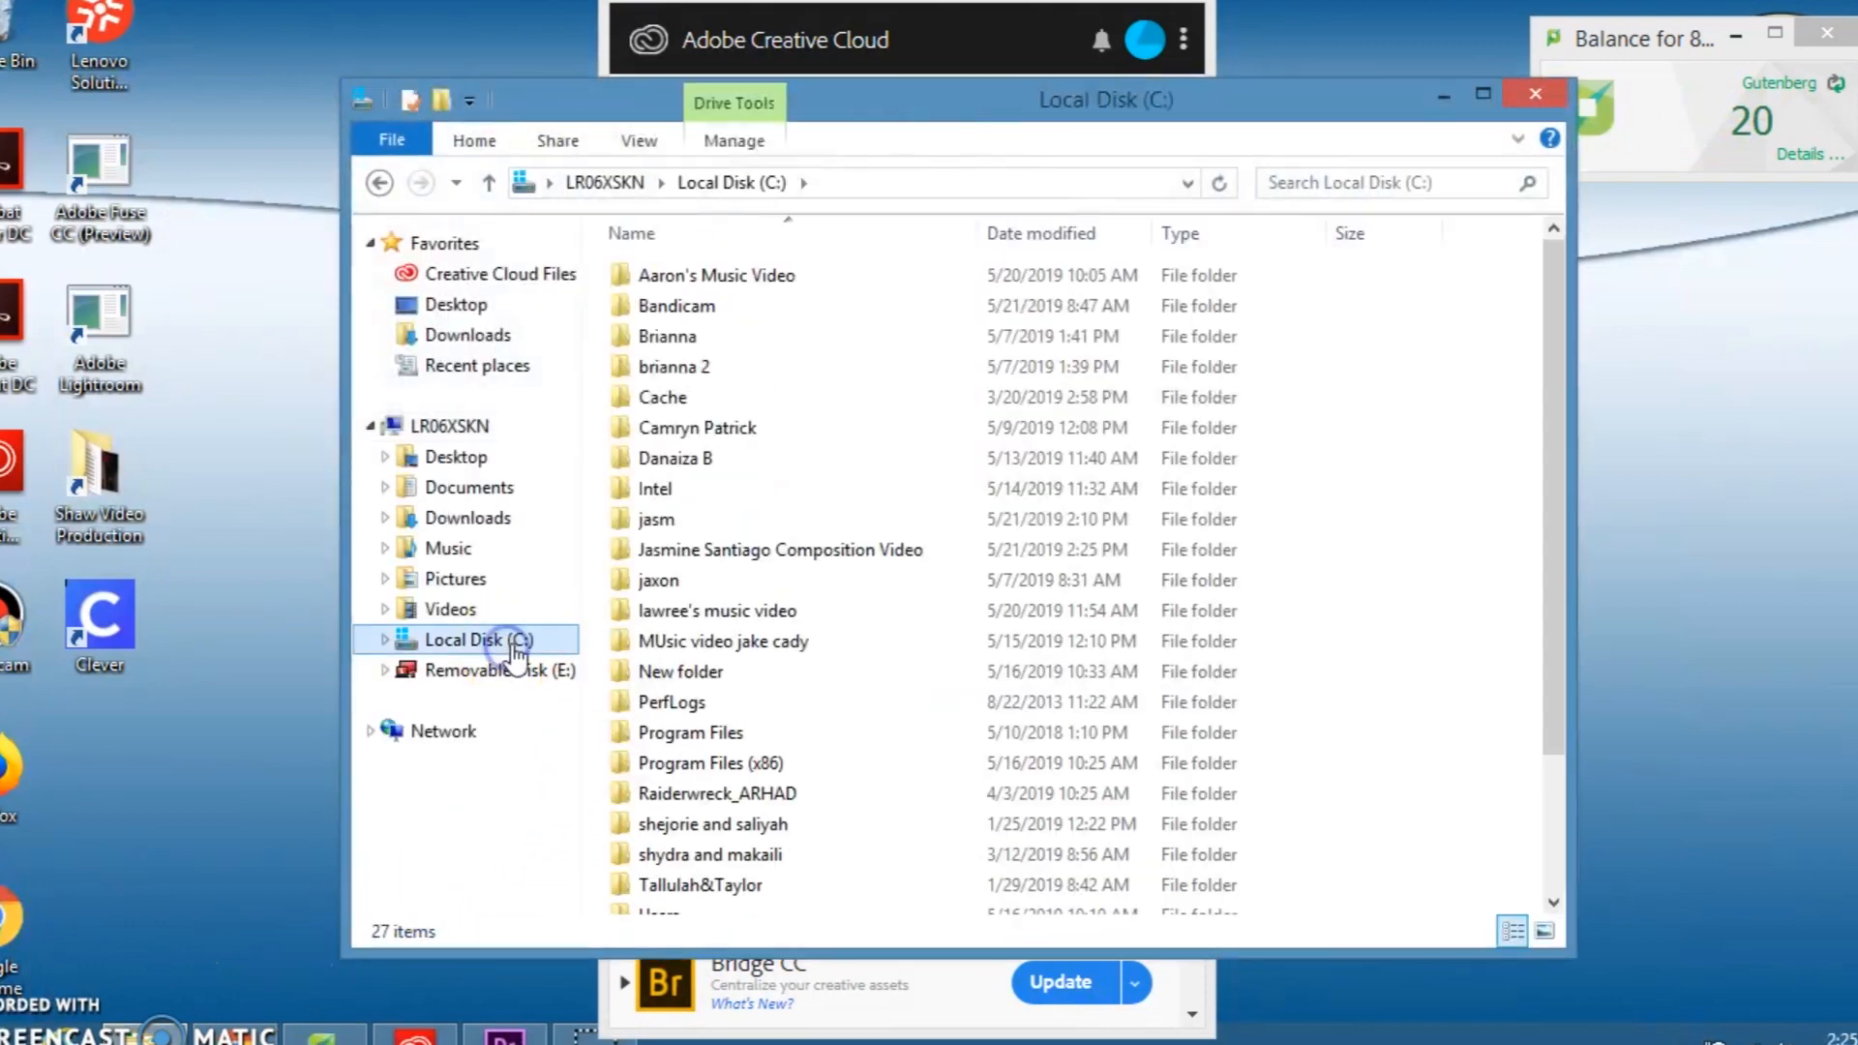
left_click(716, 549)
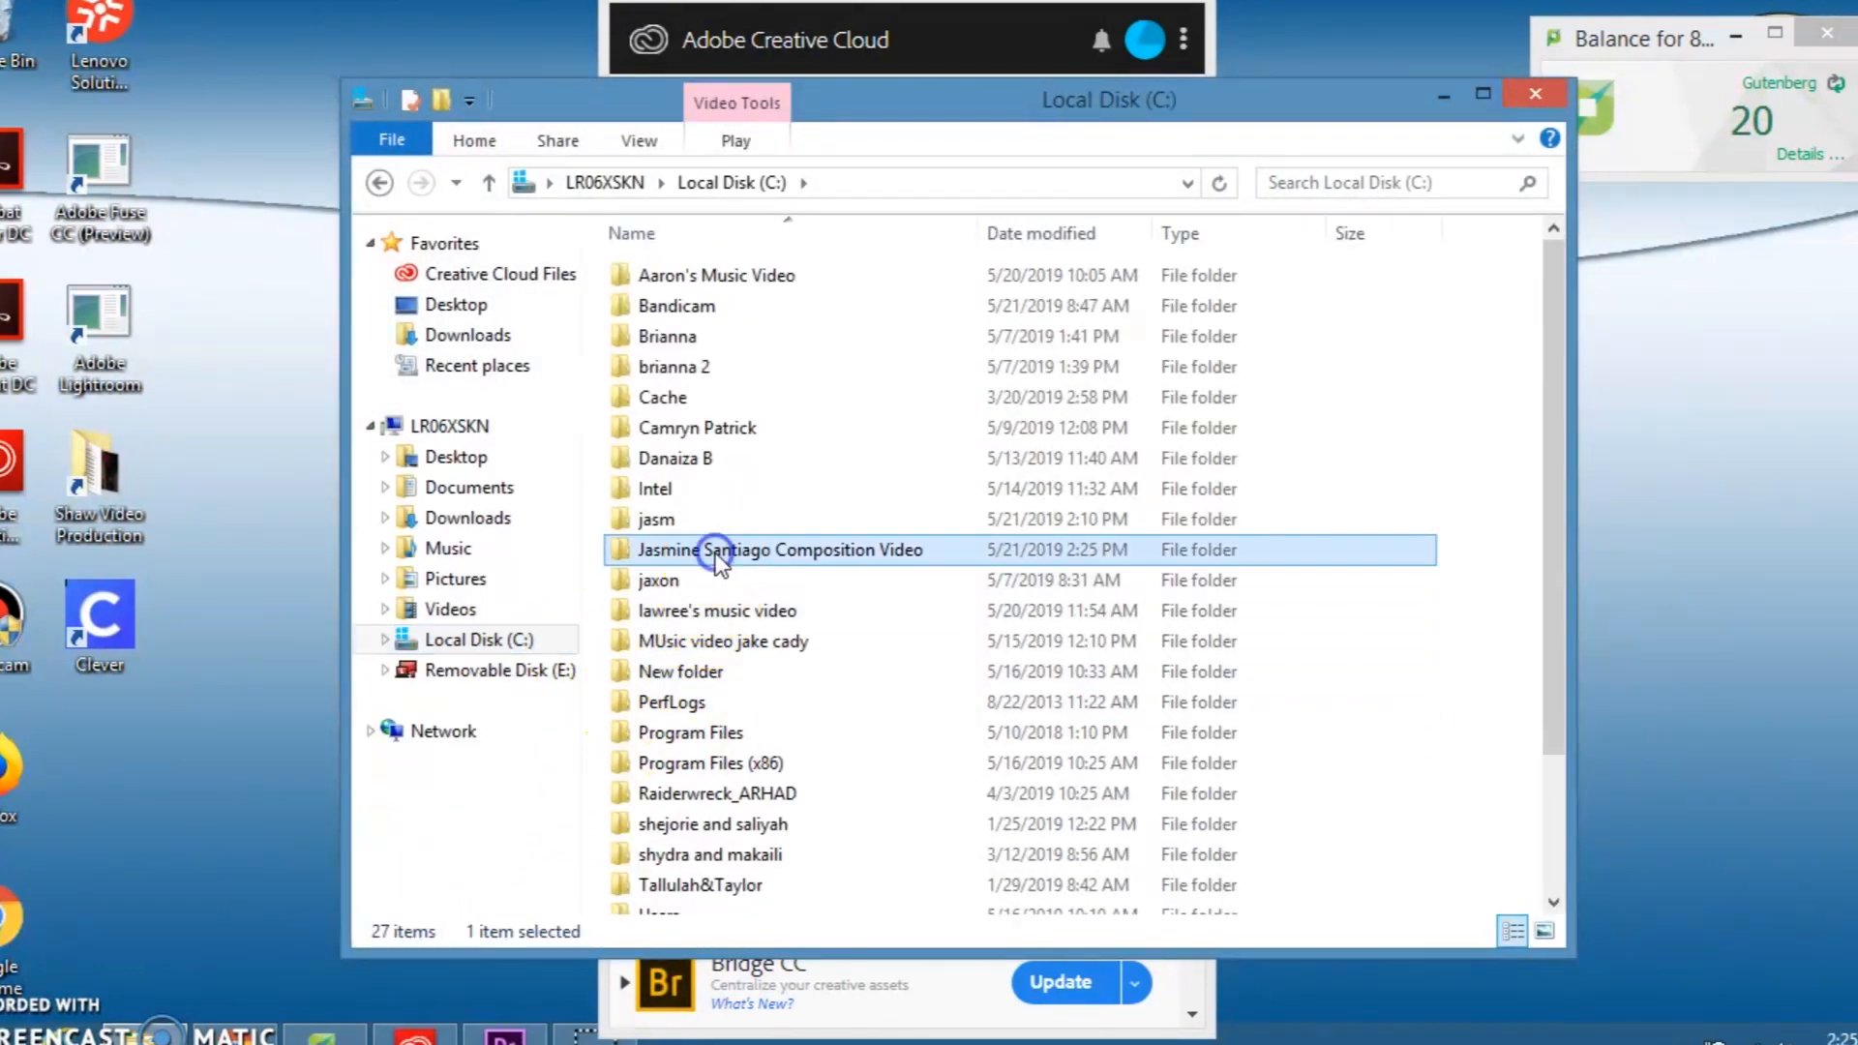
double_click(716, 552)
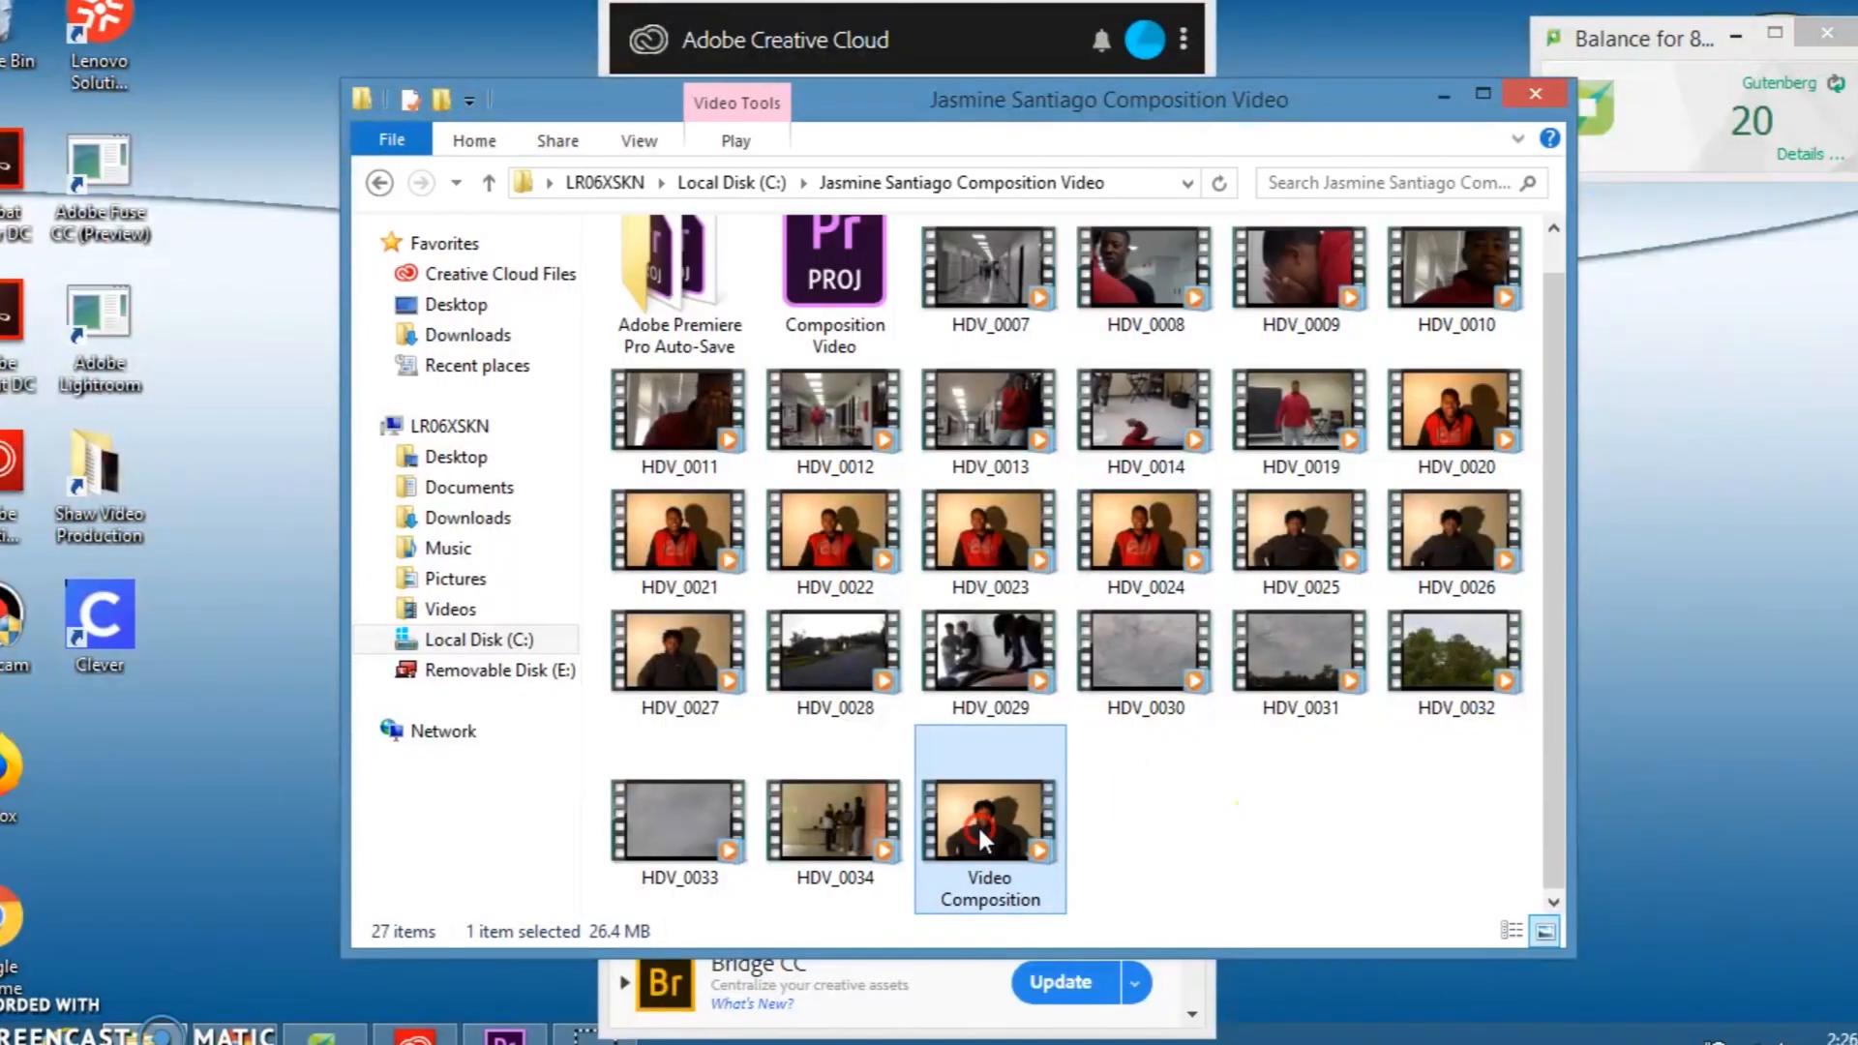
Step: Copy the exported Video Composition file from the project folder and close the folder window
right_click(980, 834)
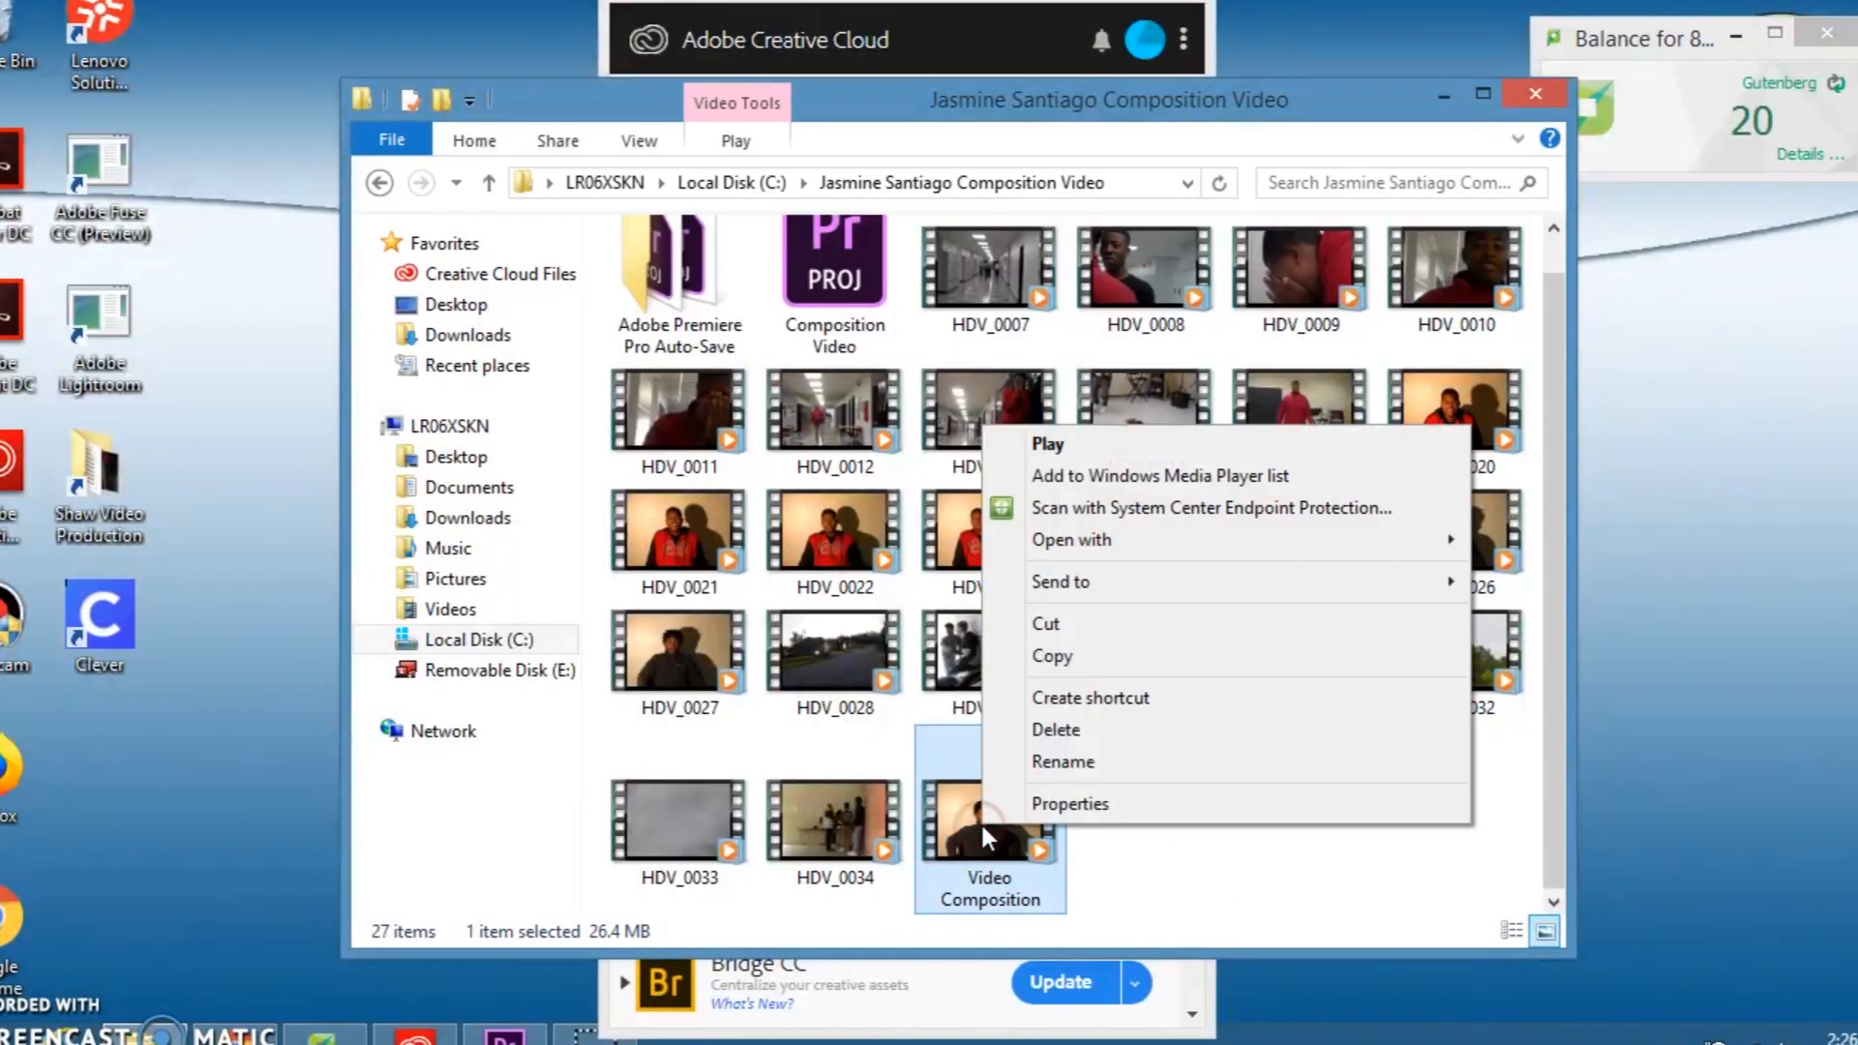
left_click(1078, 650)
left_click(1622, 201)
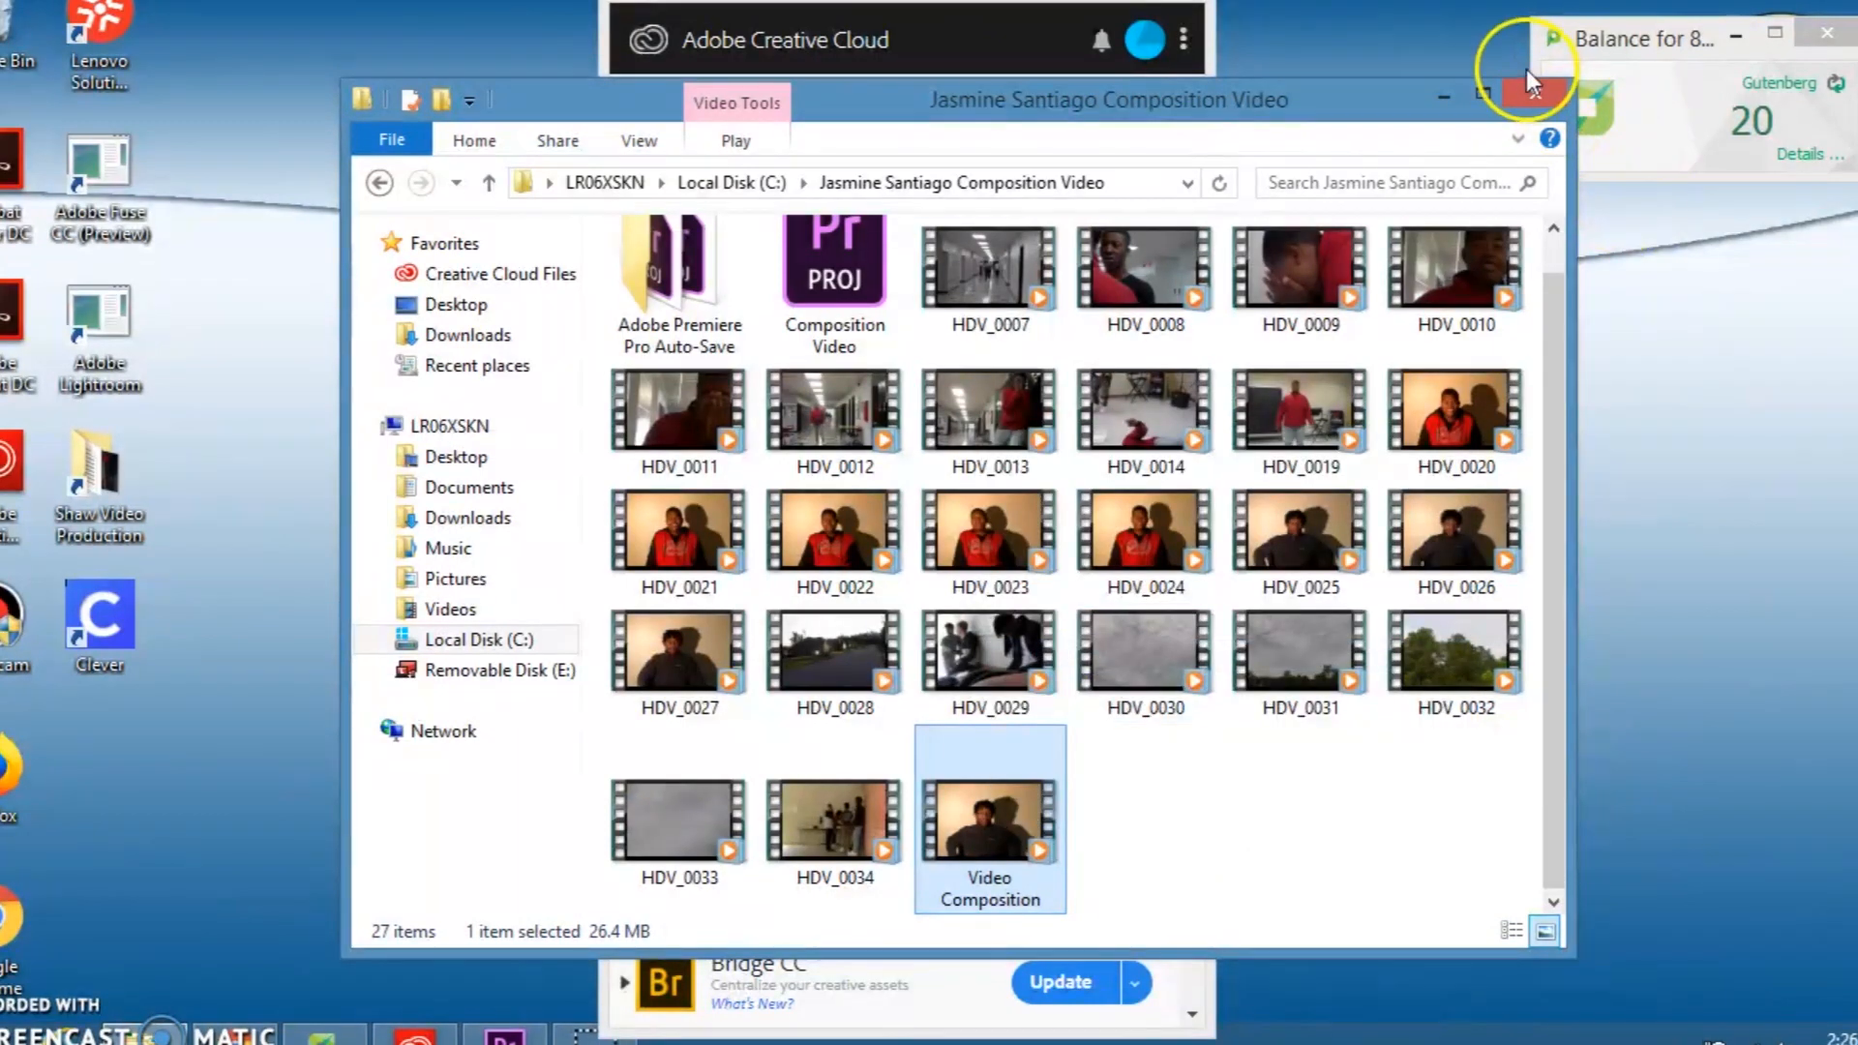
left_click(1535, 93)
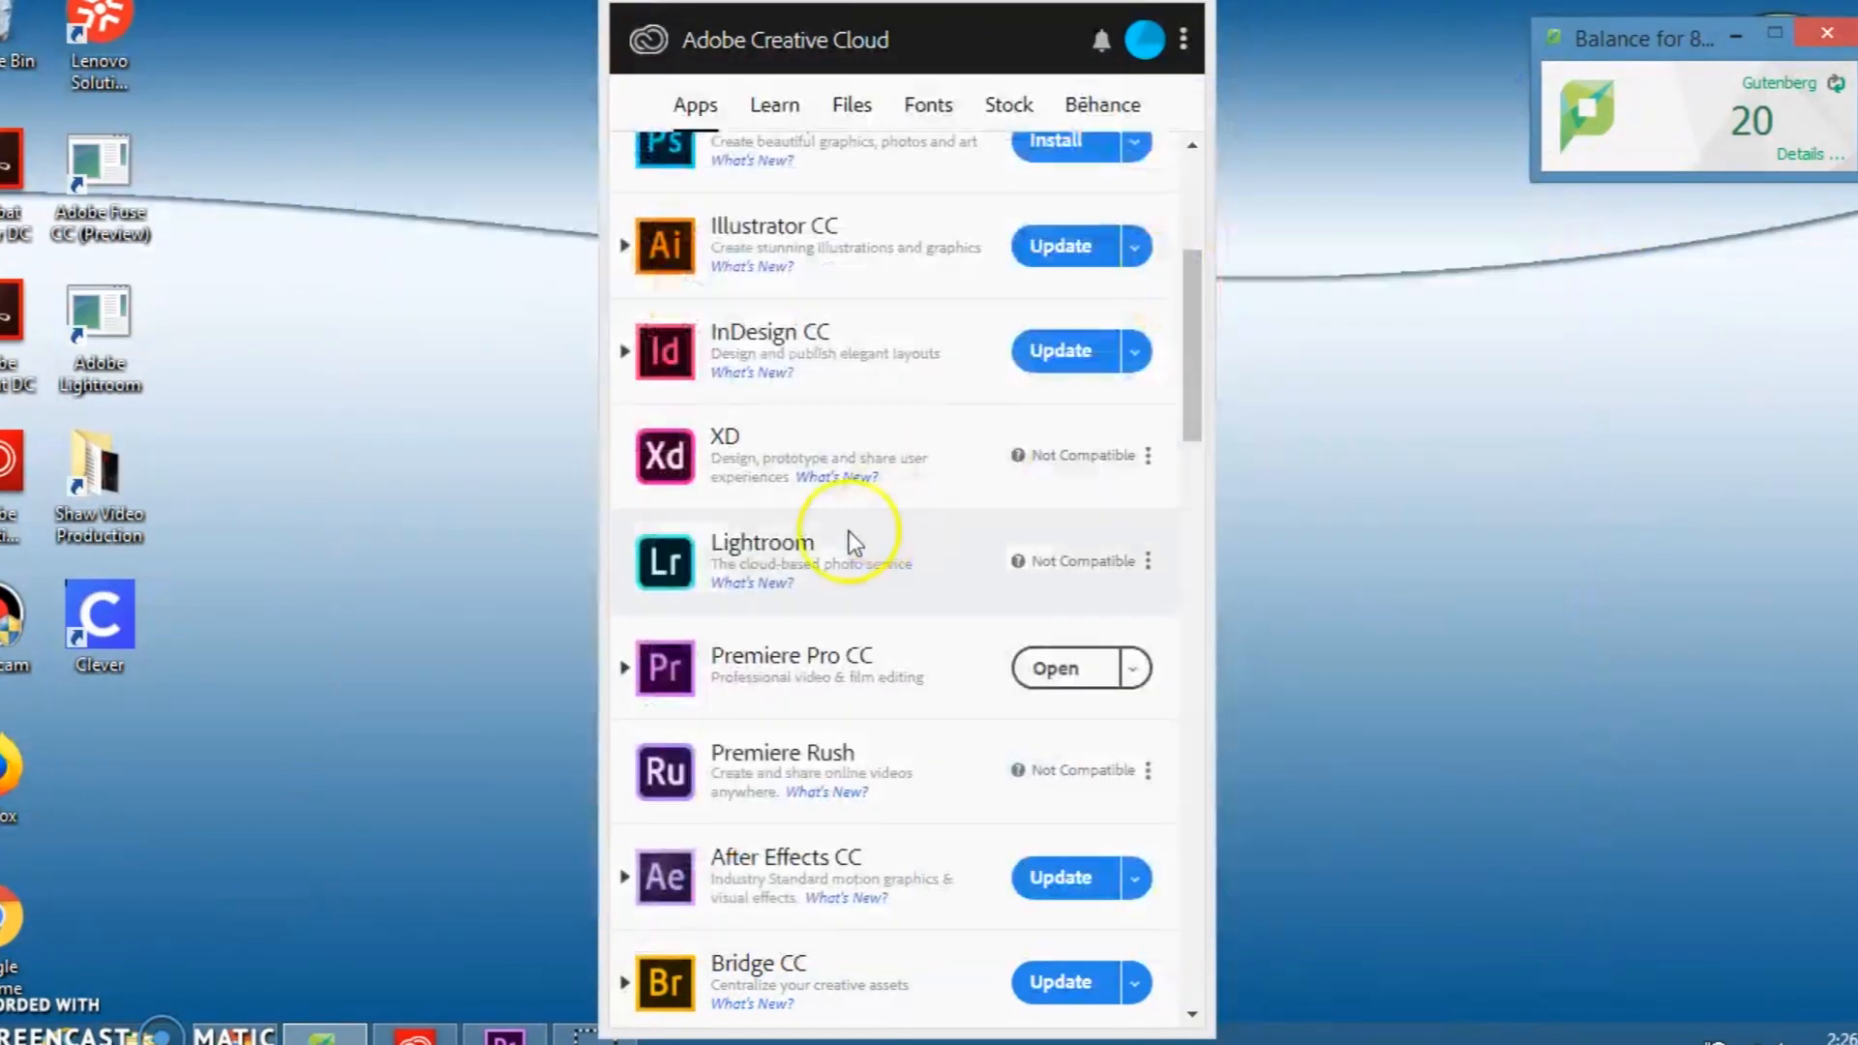
Step: Open the Shaw Video Production network folder and go to Highlight Reels inside the teacher's 6th folder
double_click(120, 503)
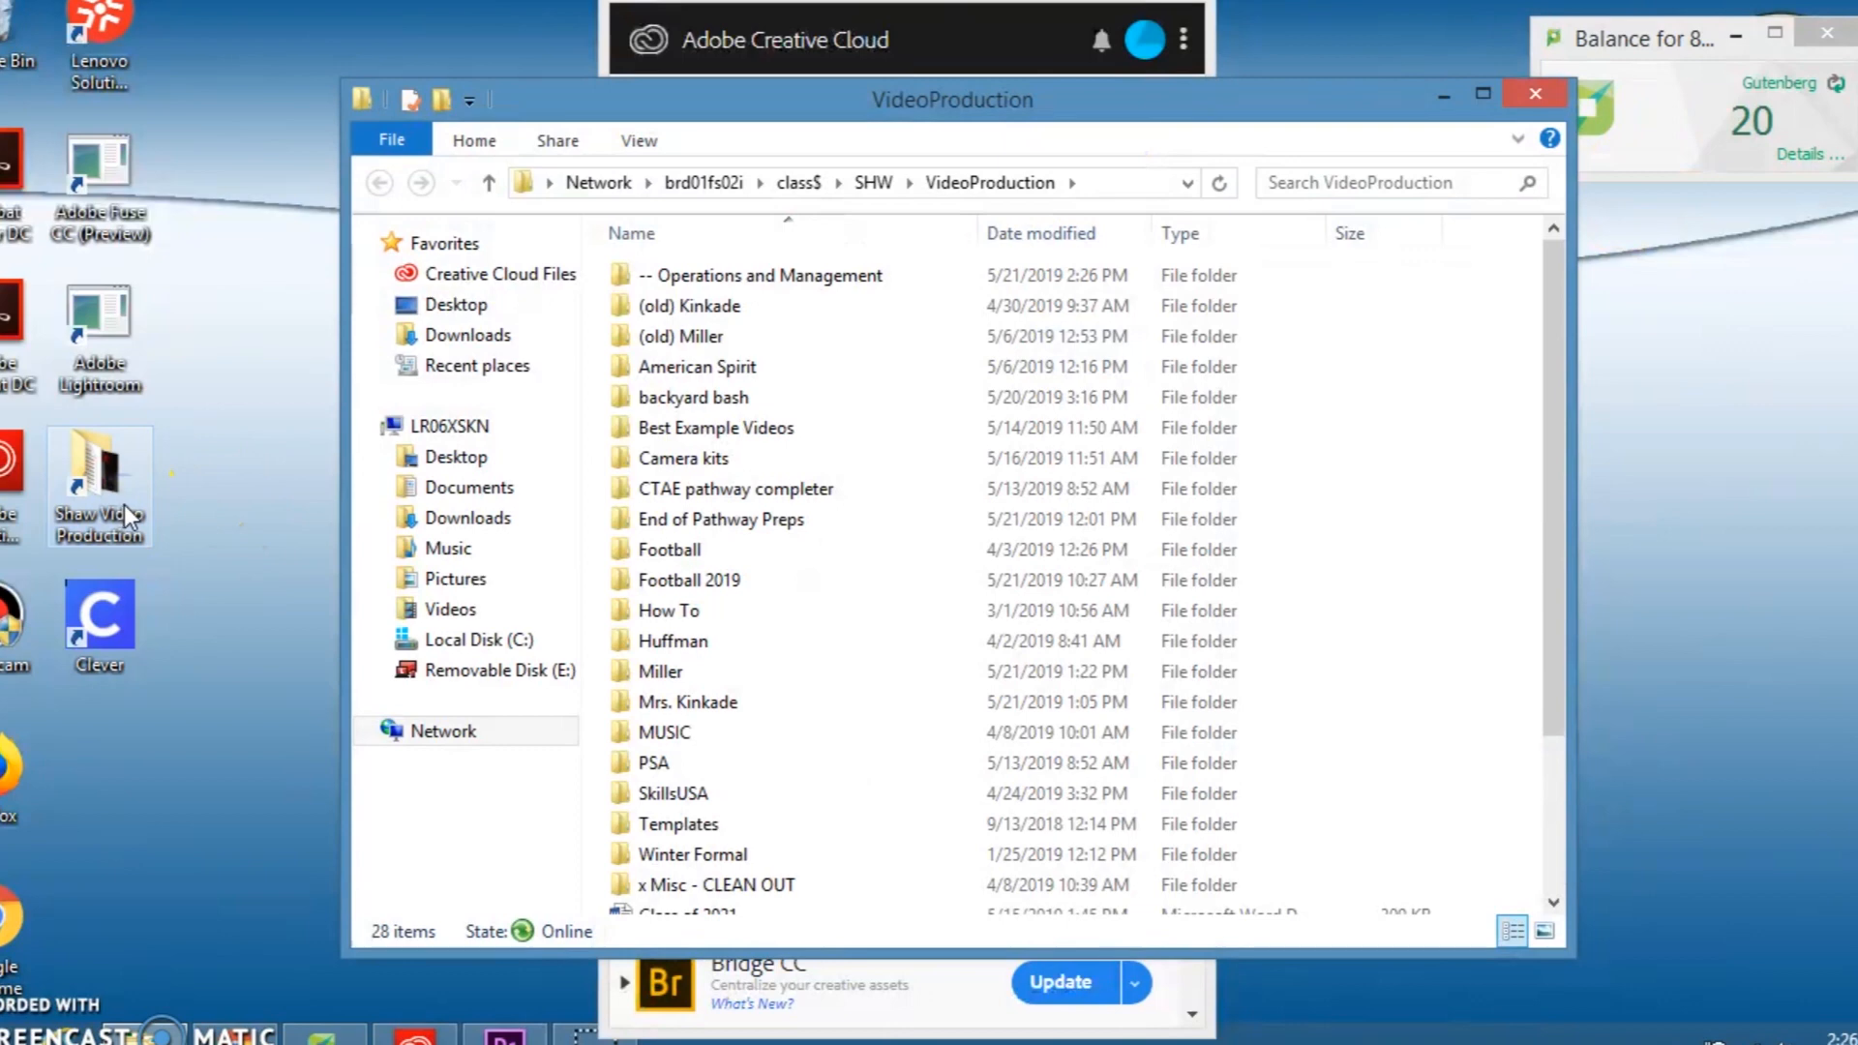
left_click(653, 670)
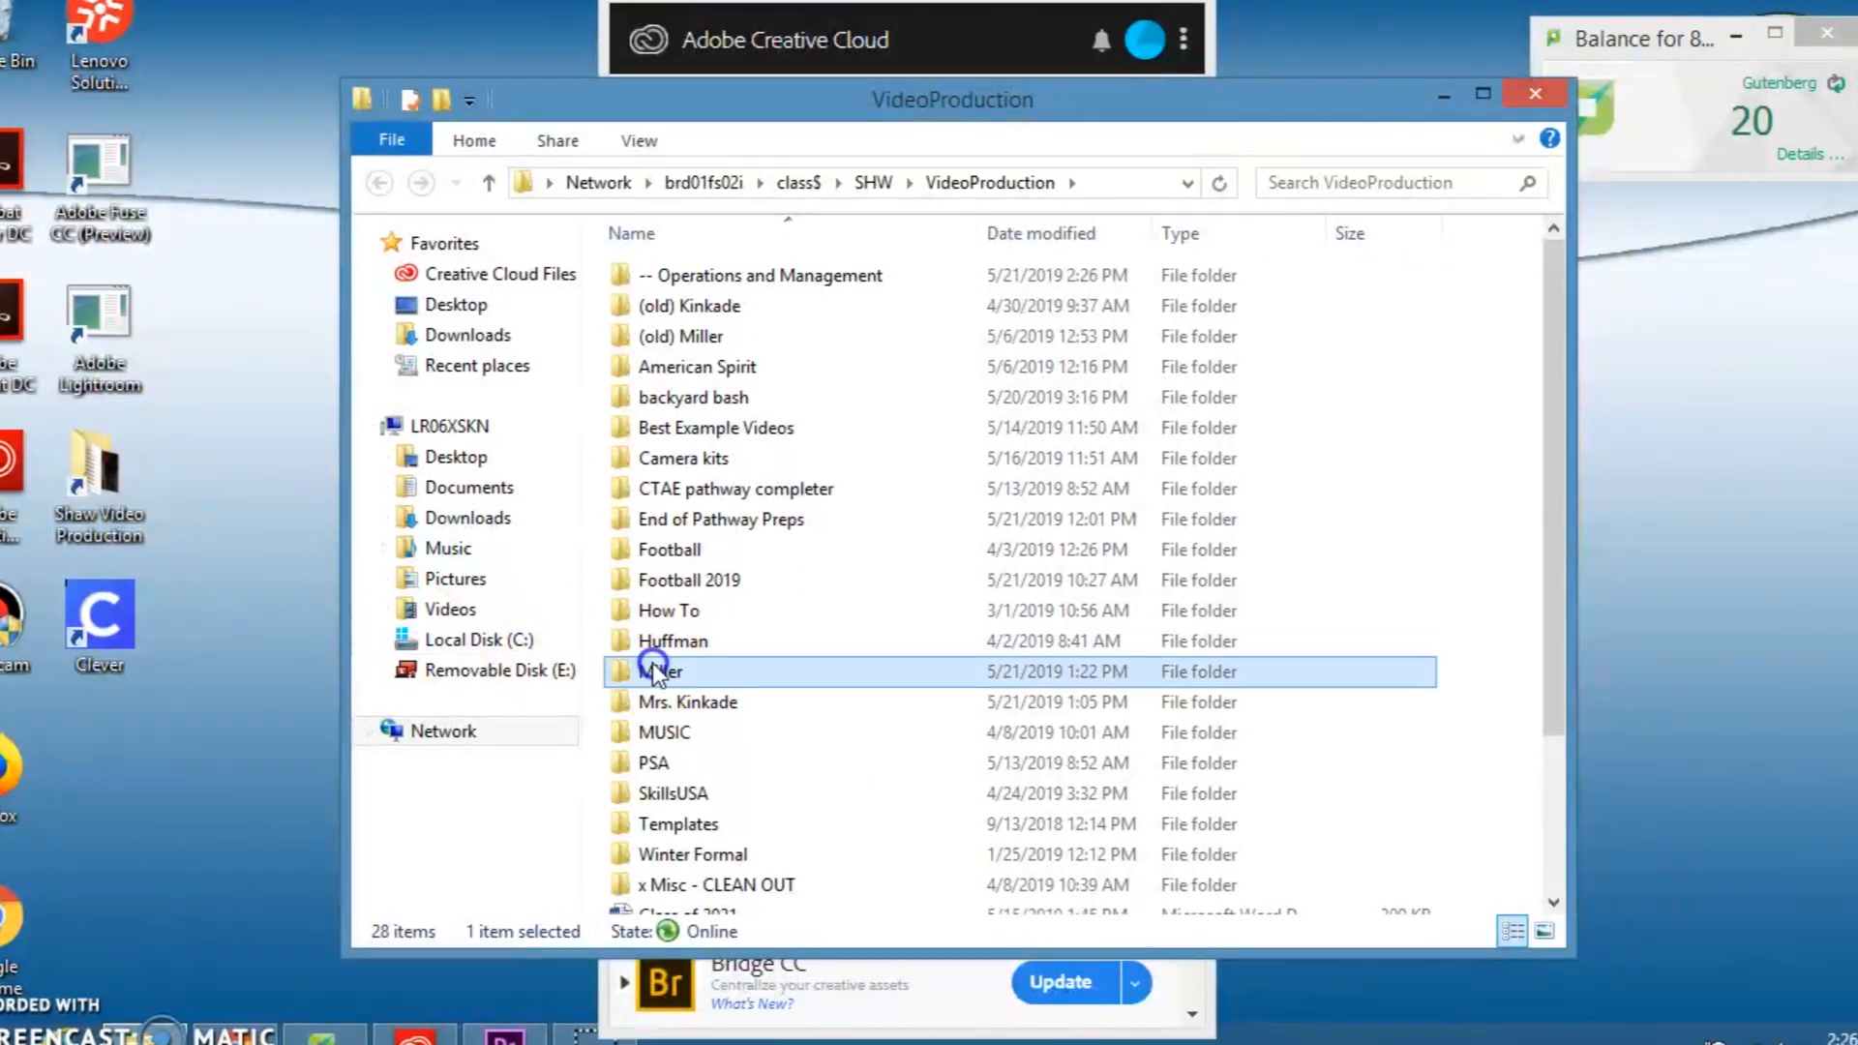
double_click(653, 670)
double_click(682, 405)
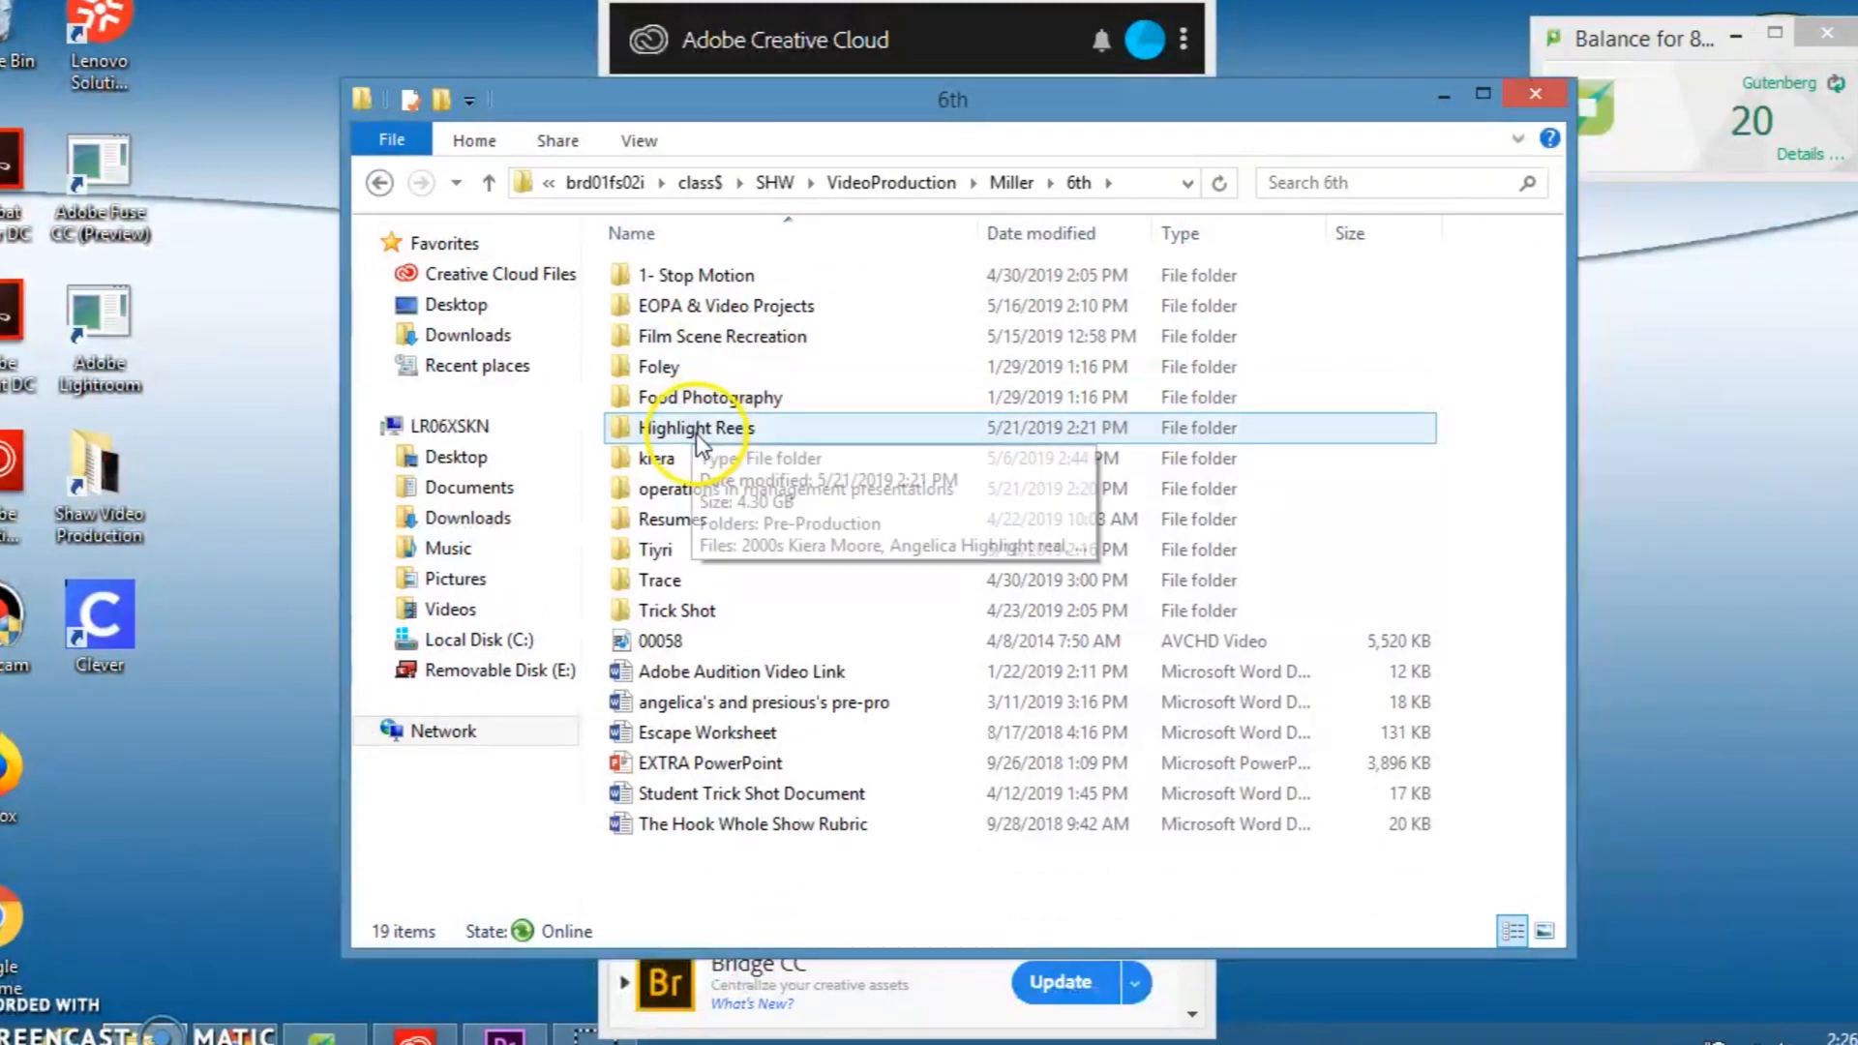
double_click(711, 431)
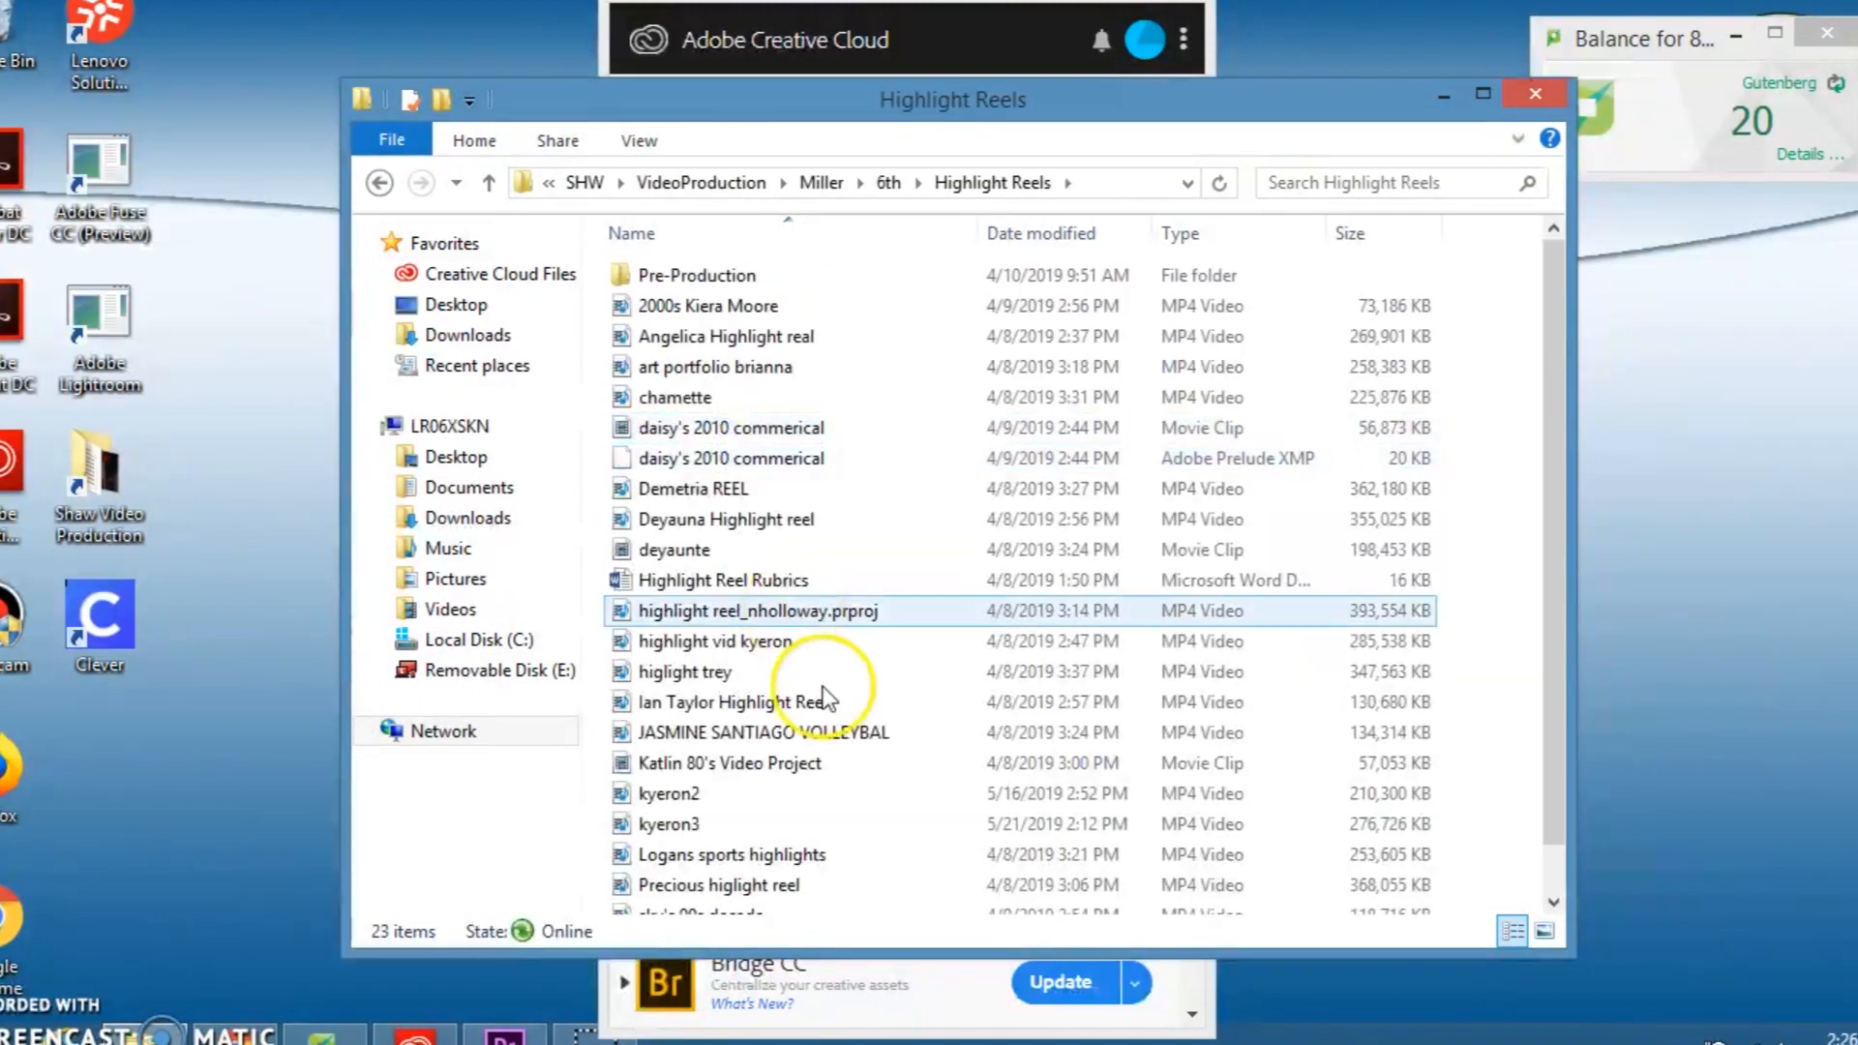
Step: Paste the copied Video Composition file into the Highlight Reels folder
scroll(908, 800, "down", 1)
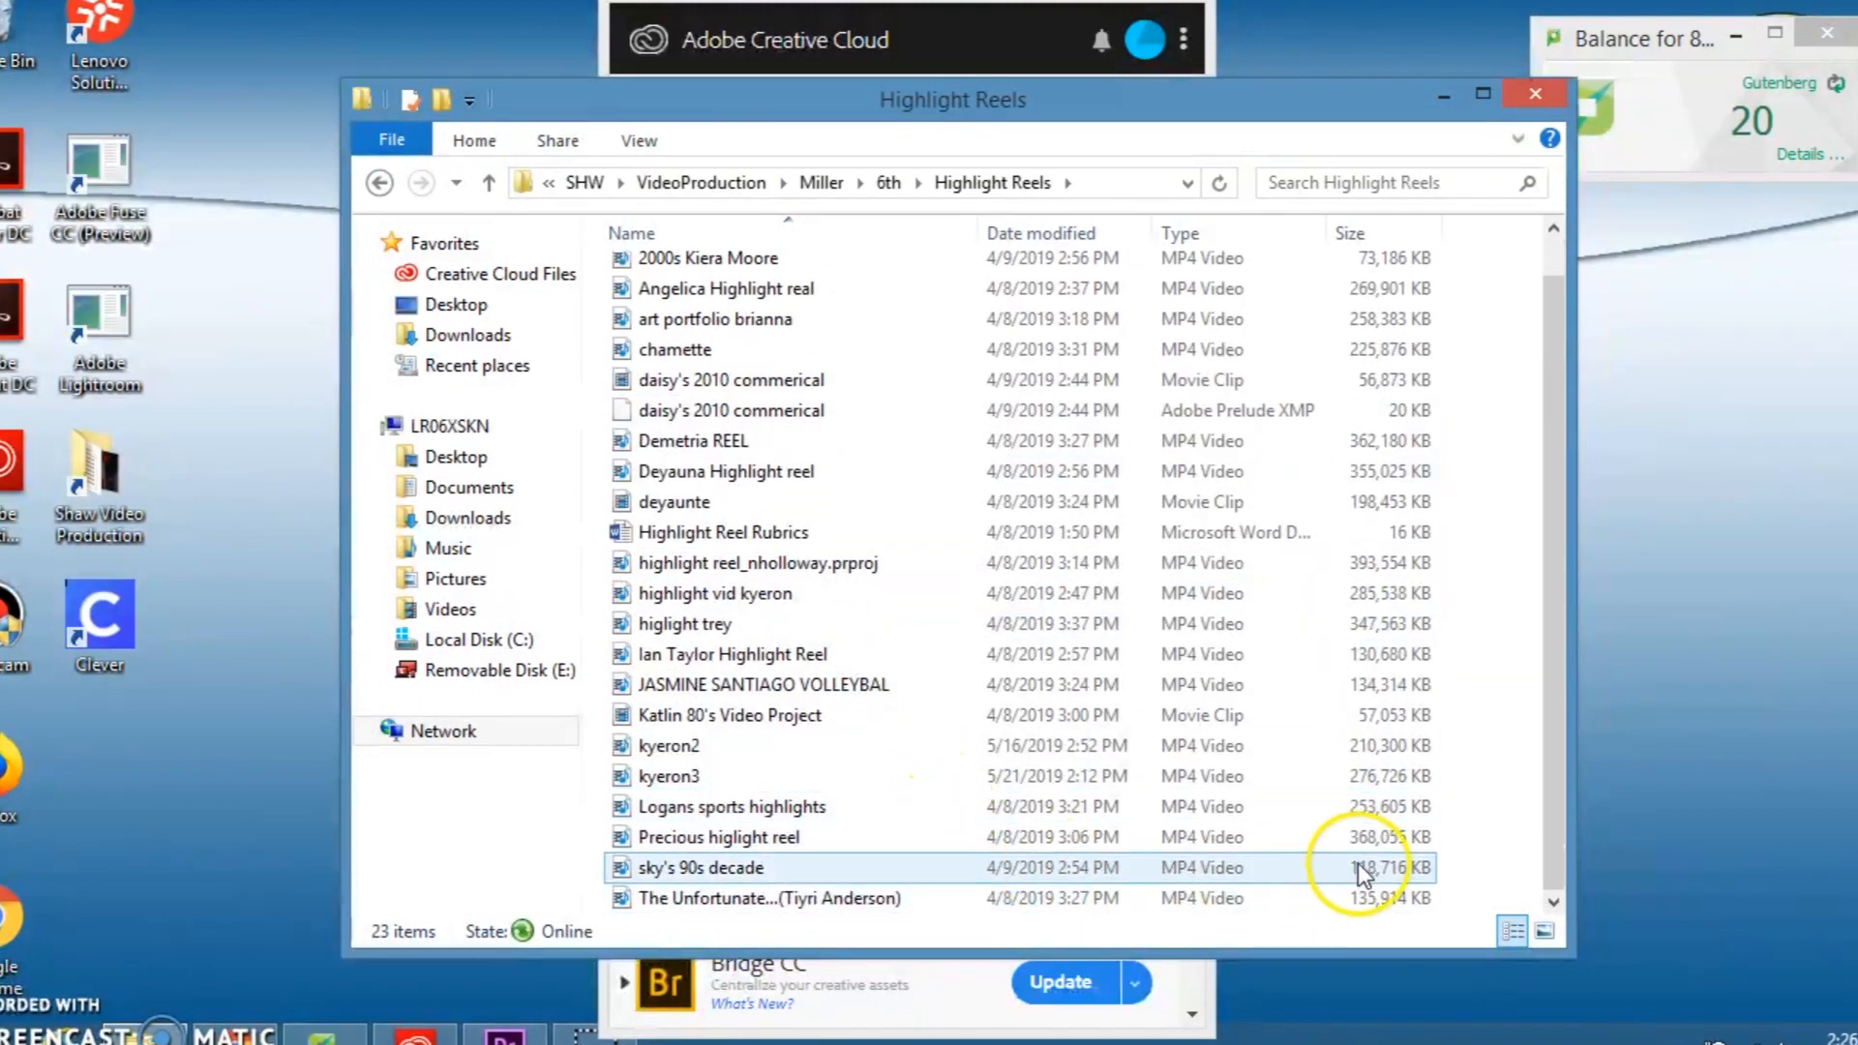
right_click(1488, 817)
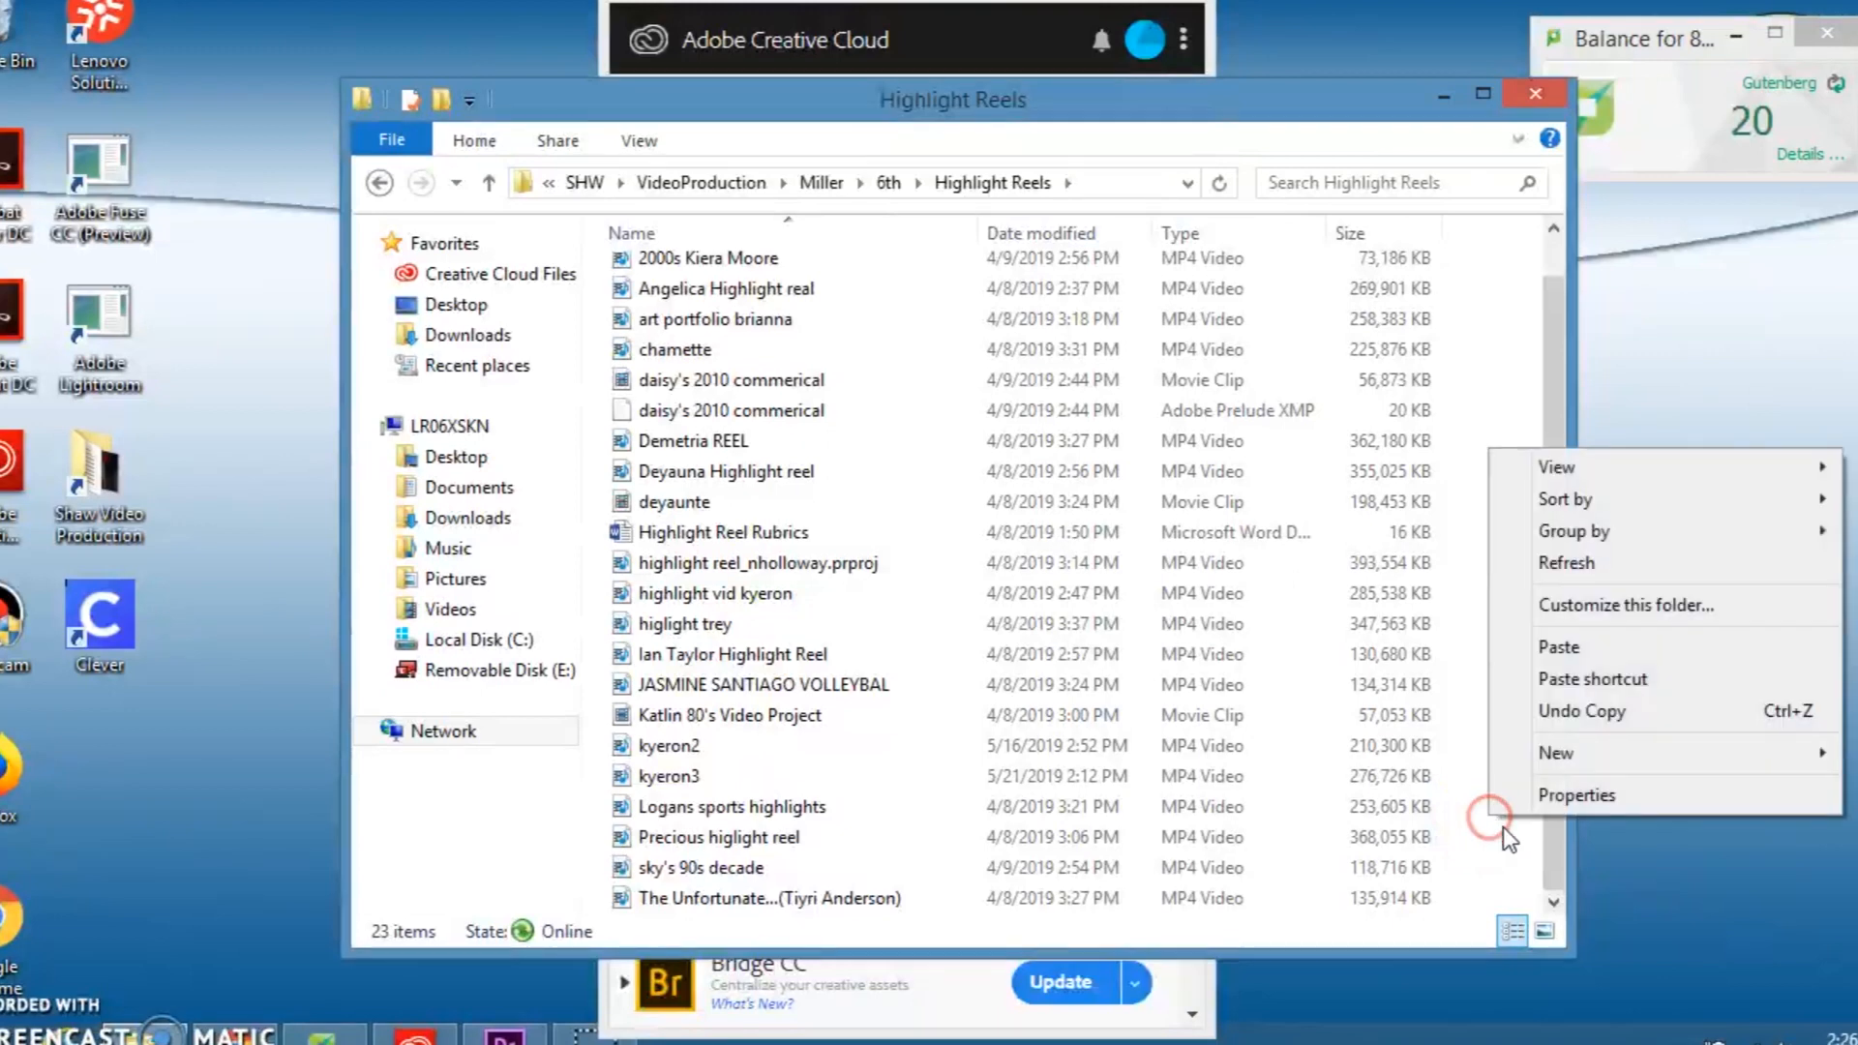
left_click(1560, 646)
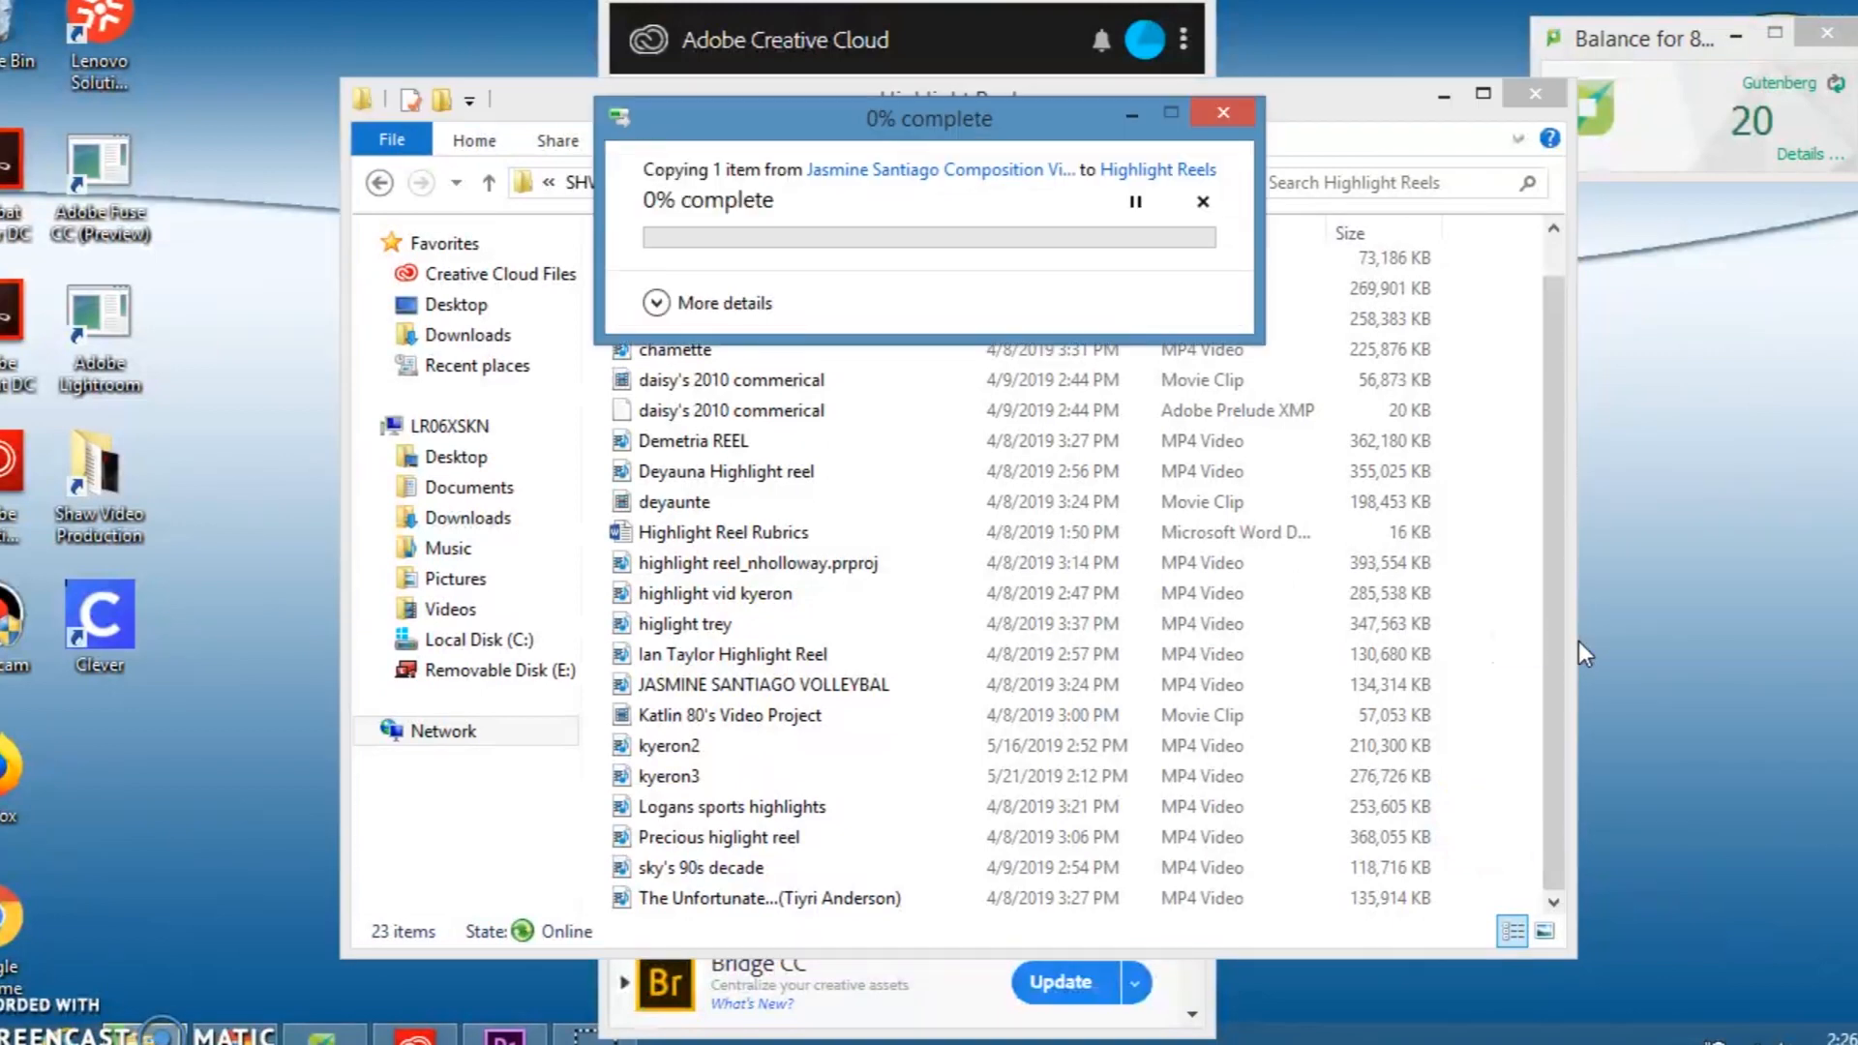